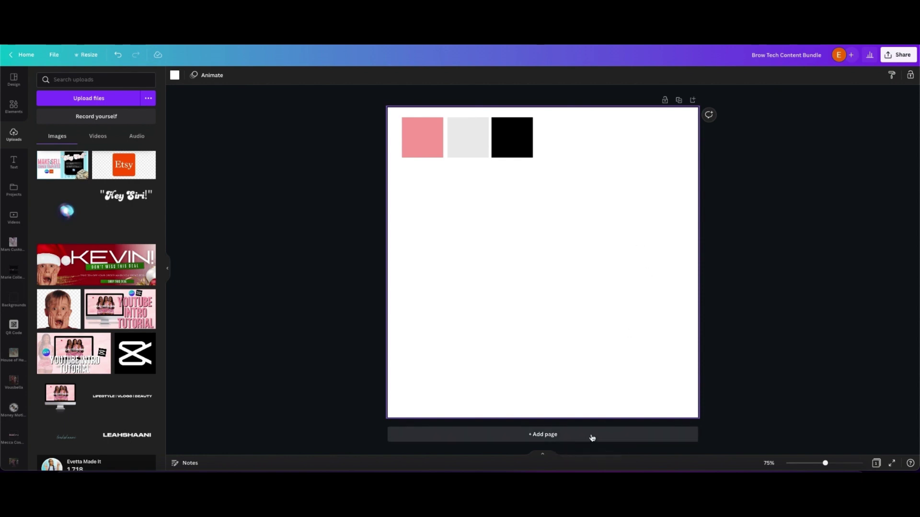
- Add a second page and set its background to the pink document colour
left_click(591, 435)
left_click(175, 77)
left_click(107, 115)
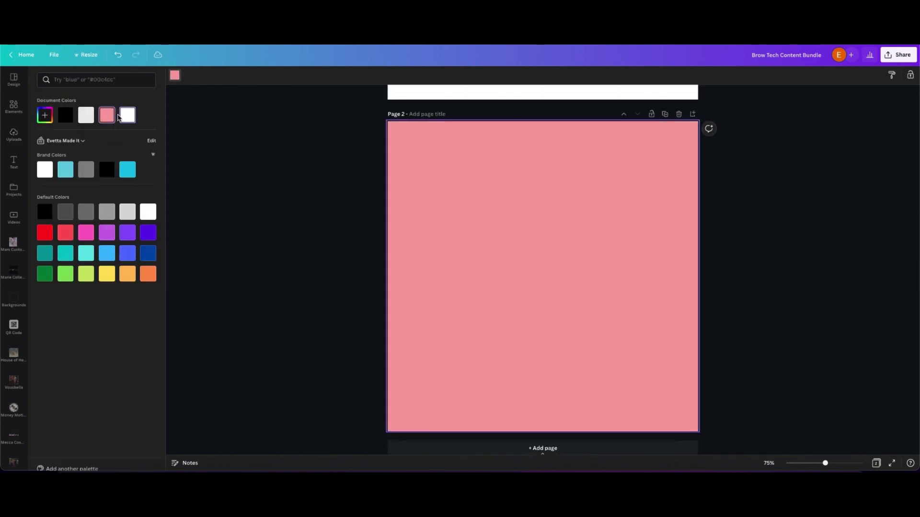
left_click(316, 196)
- Search the elements for "brow tint" and show all photo results
left_click(13, 107)
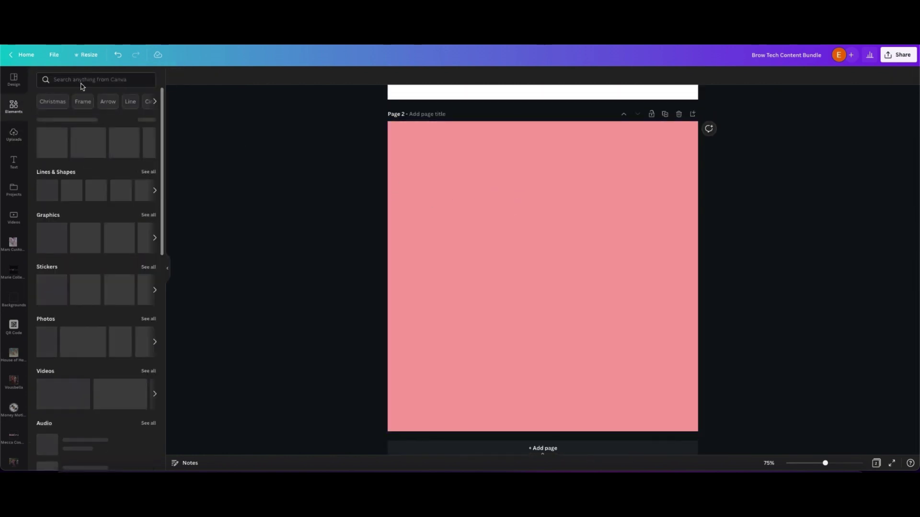
left_click(81, 80)
type("brow tint")
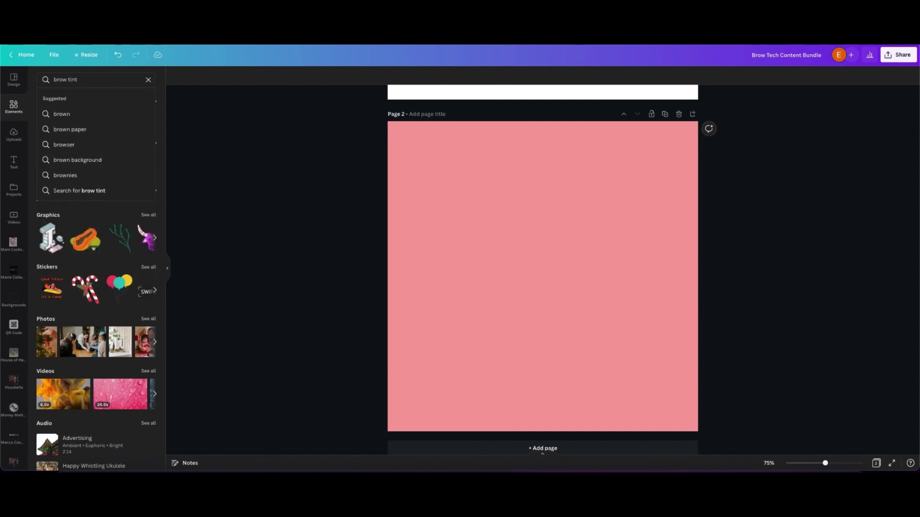
key("Return")
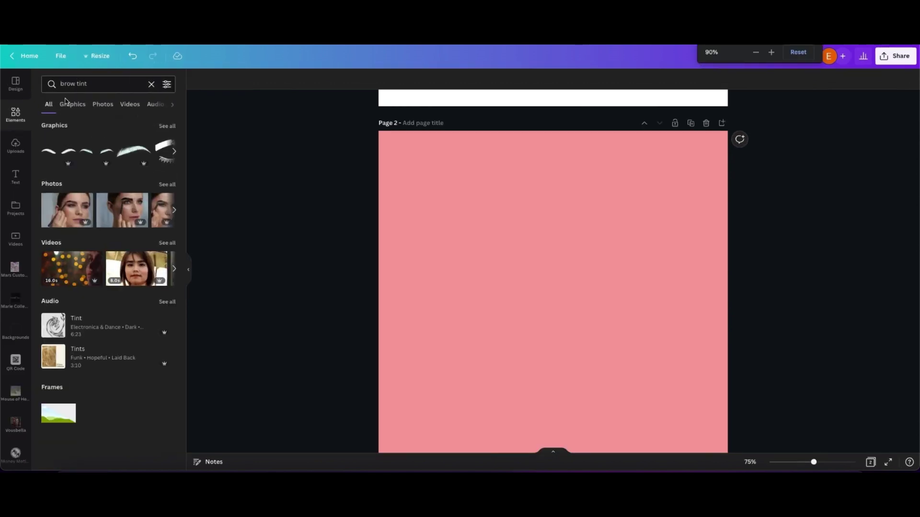
left_click(165, 184)
- Add the close-up photo of black-gloved hands wiping an eyebrow to page 2
scroll(130, 251, "down", 6)
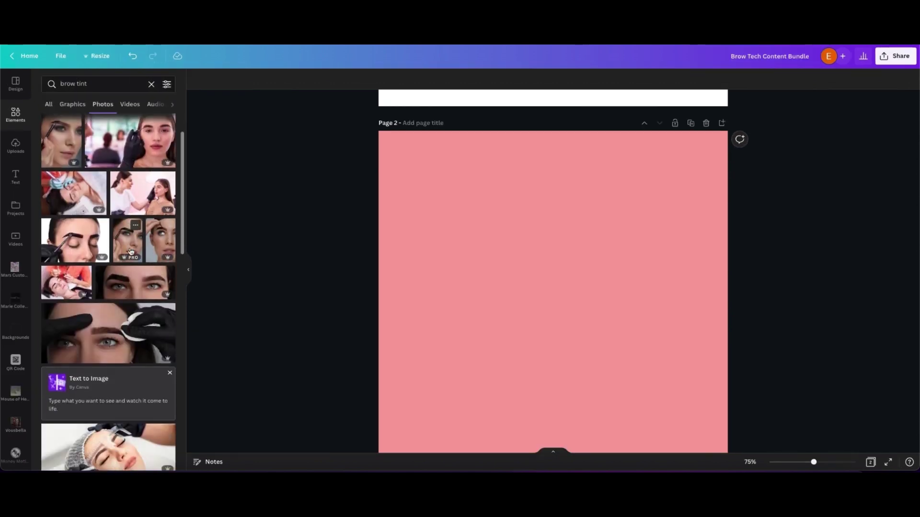
left_click(131, 249)
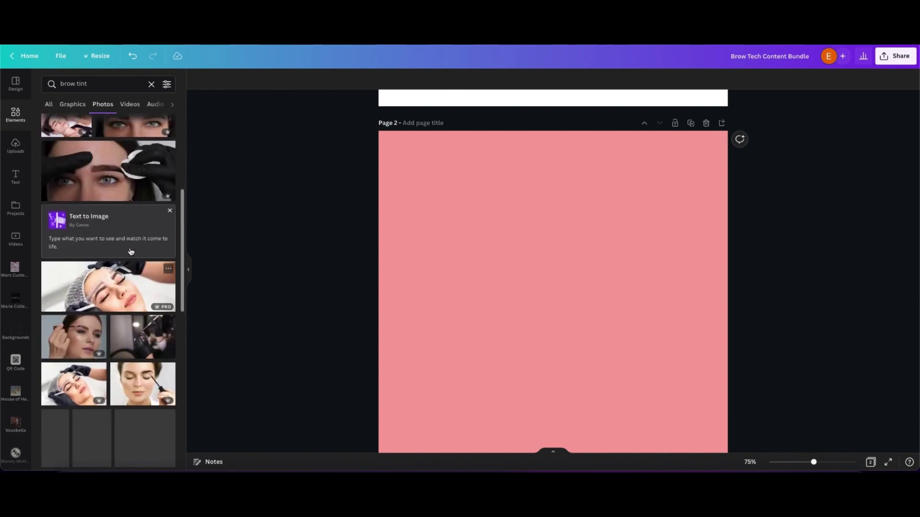
scroll(124, 308, "down", 3)
scroll(123, 308, "down", 5)
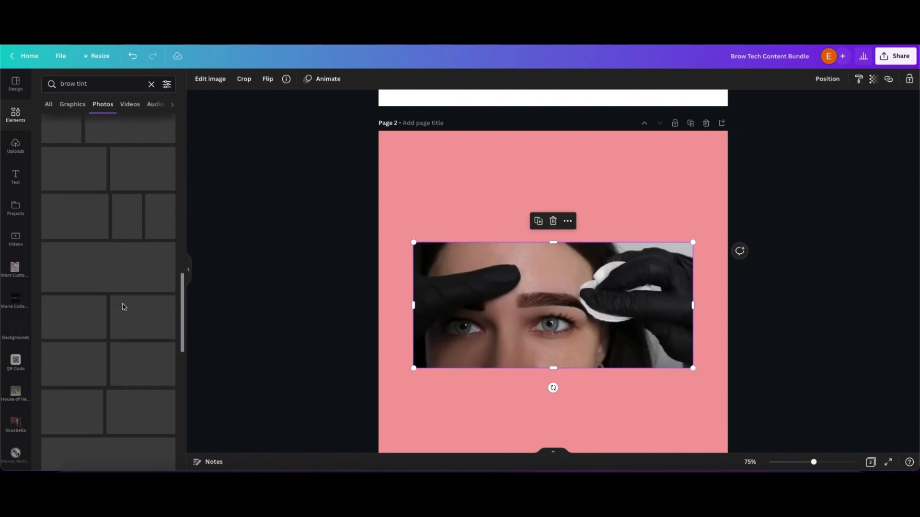
- Replace the gloved-hands photo with the photo of a curly-haired woman brushing her eyebrow against a blue background
scroll(123, 307, "down", 4)
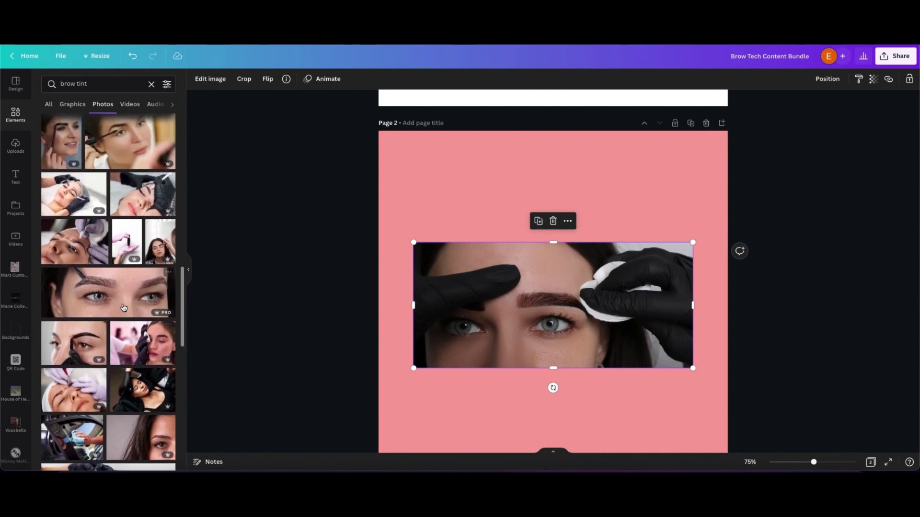
scroll(124, 308, "down", 6)
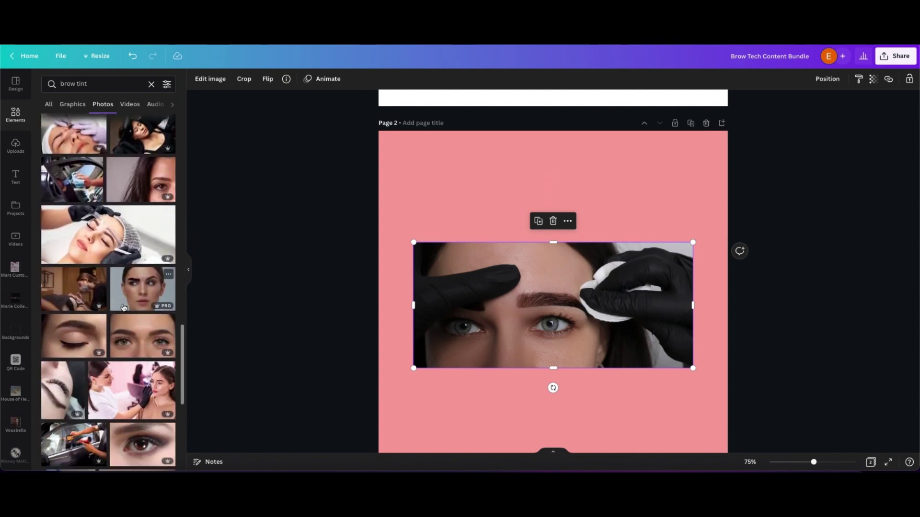
scroll(123, 308, "down", 4)
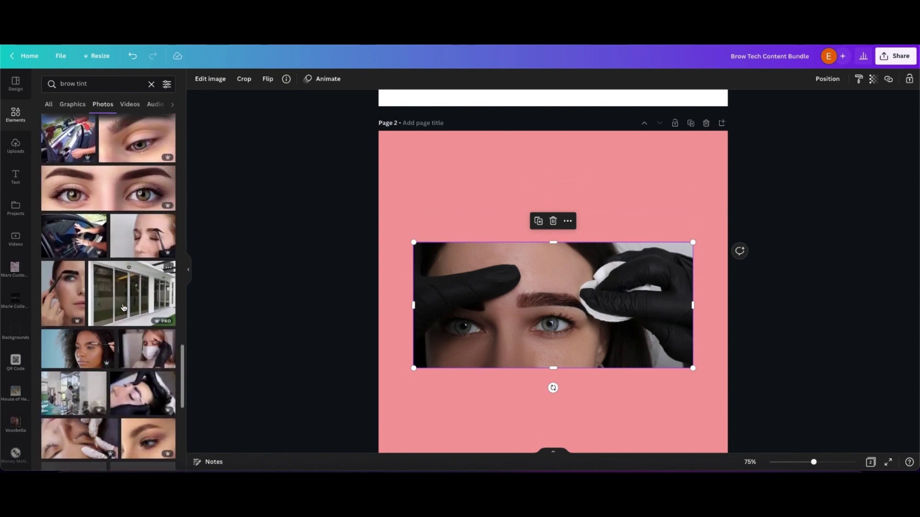
left_click_drag(77, 307, 602, 327)
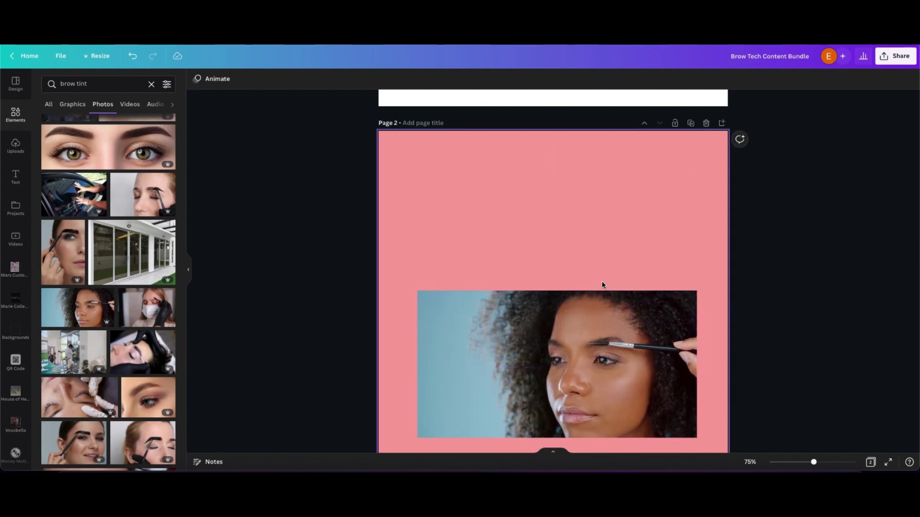
- Align the woman's photo with the page's top-left corner and enlarge it to cover the whole page
left_click_drag(602, 285, 496, 199)
left_click_drag(330, 208, 378, 207)
scroll(551, 240, "down", 1)
left_click_drag(602, 263, 721, 354)
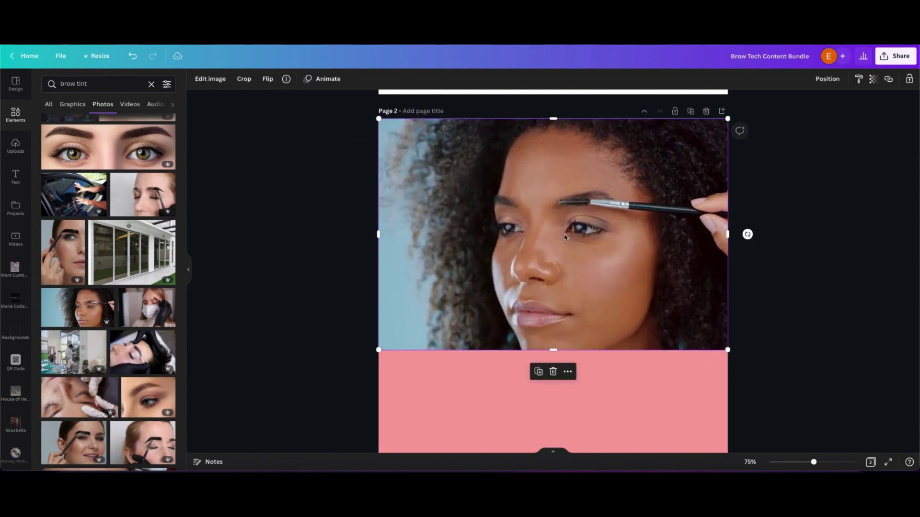
scroll(561, 263, "down", 2)
left_click_drag(555, 295, 555, 411)
scroll(602, 189, "up", 2)
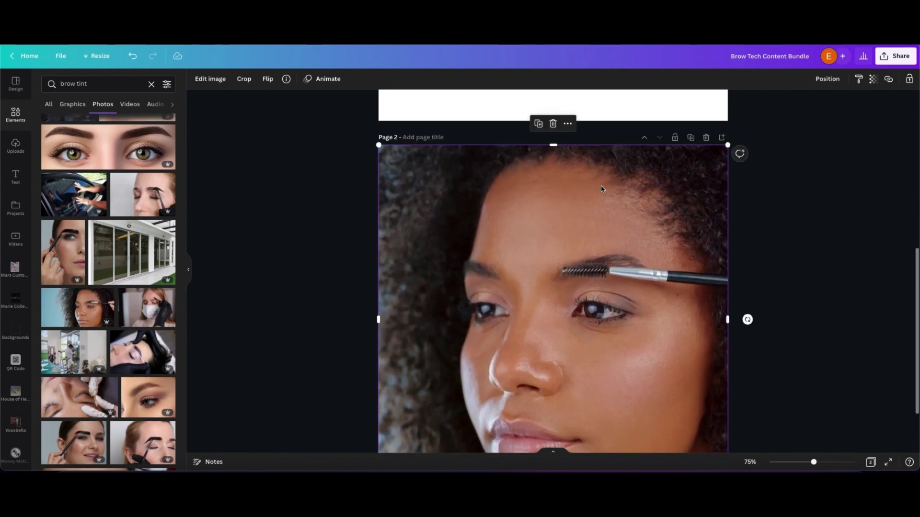
- Set the photo's transparency to 18 so the pink background shows through, and deselect it
left_click(874, 83)
left_click_drag(869, 113, 799, 114)
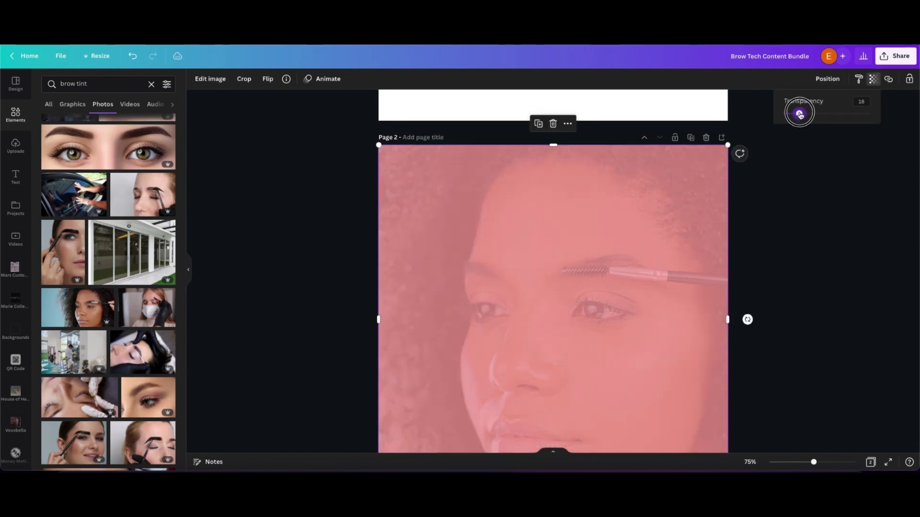
scroll(805, 215, "down", 2)
left_click(348, 305)
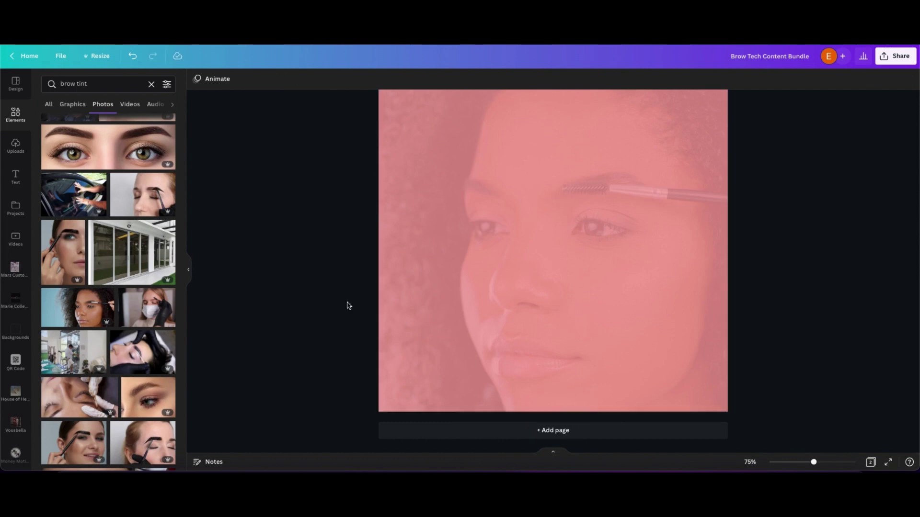
scroll(468, 265, "up", 1)
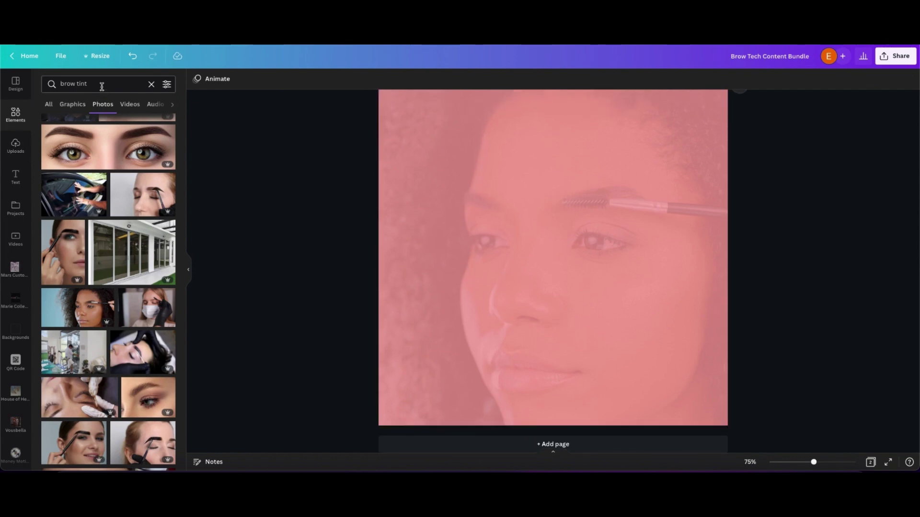
- Search the elements for "iphone" and look at the graphics results
left_click(151, 85)
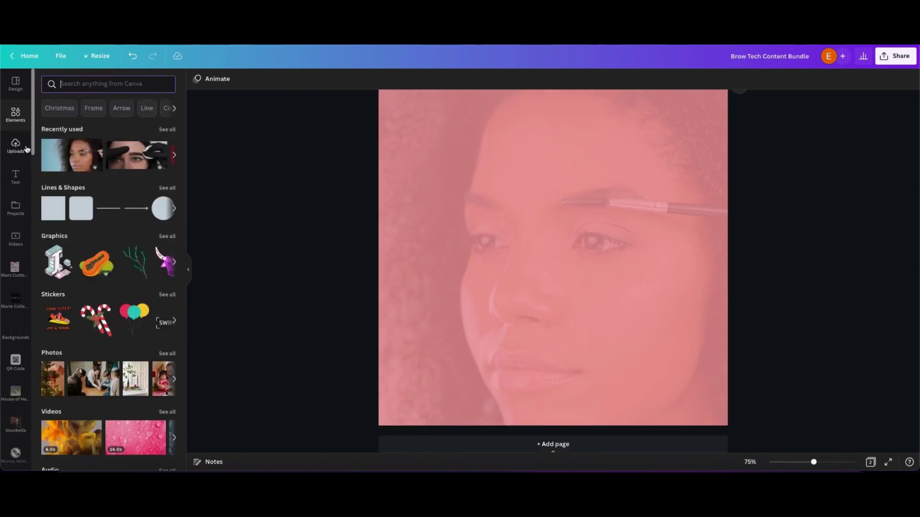
type("iph")
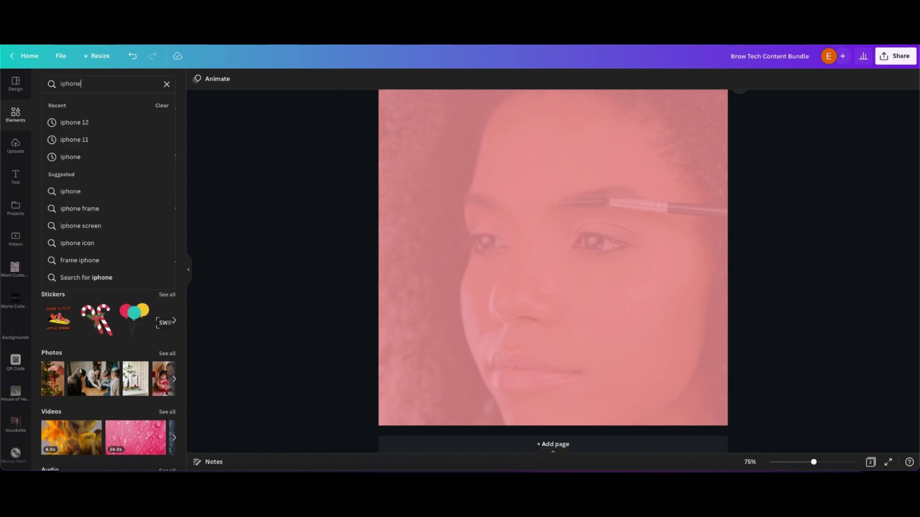
type("one")
key("Return")
left_click(168, 150)
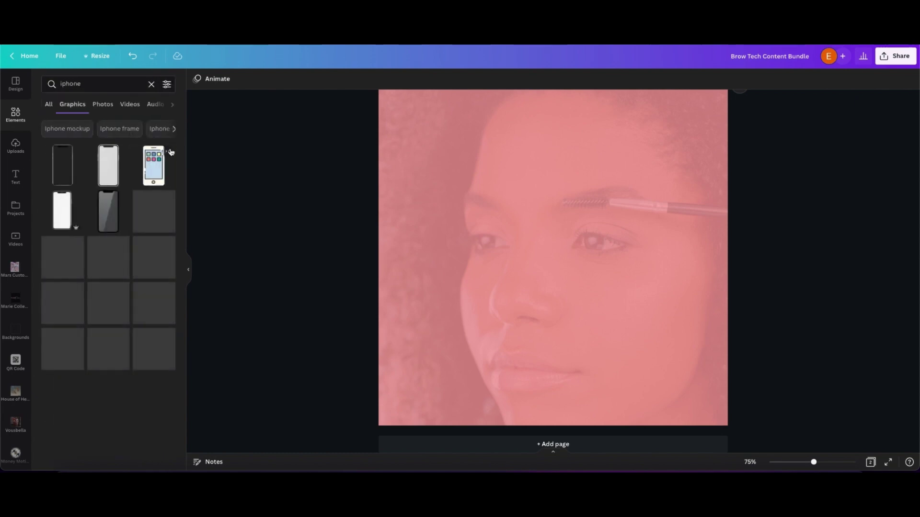
left_click(48, 104)
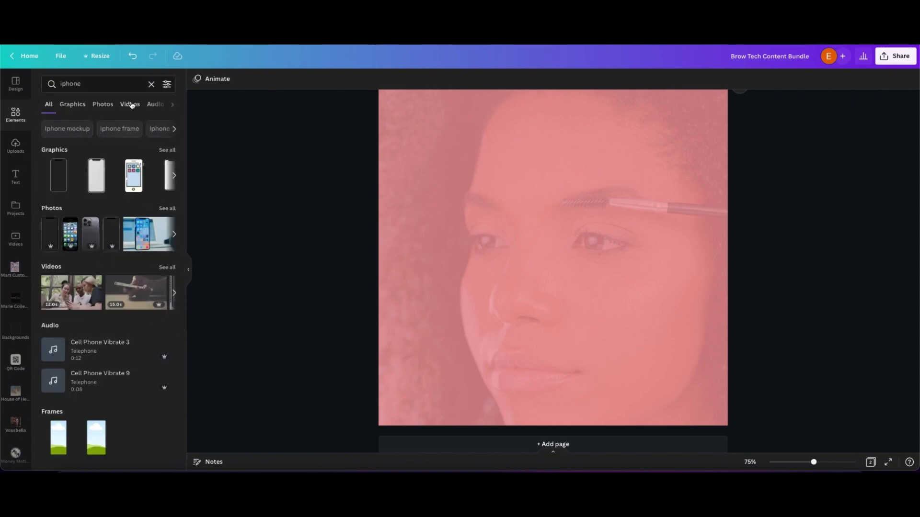
- Refine the search to "iphone frame" and look through the graphics for a suitable phone
left_click(101, 83)
type("frame")
key("Return")
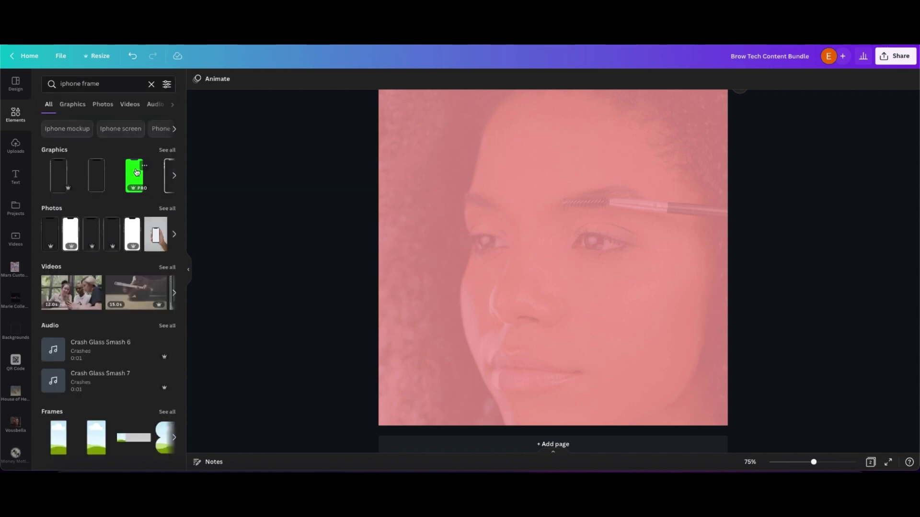
left_click(167, 150)
scroll(161, 248, "down", 3)
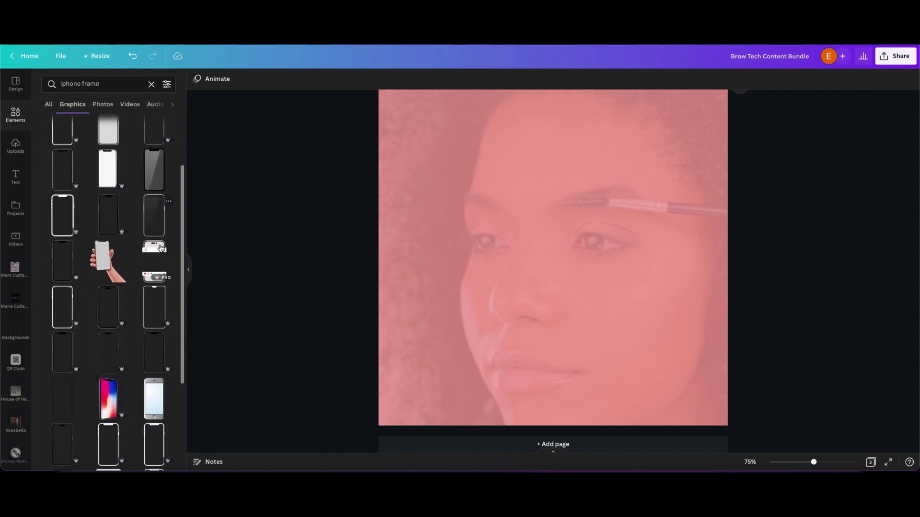
scroll(161, 248, "down", 5)
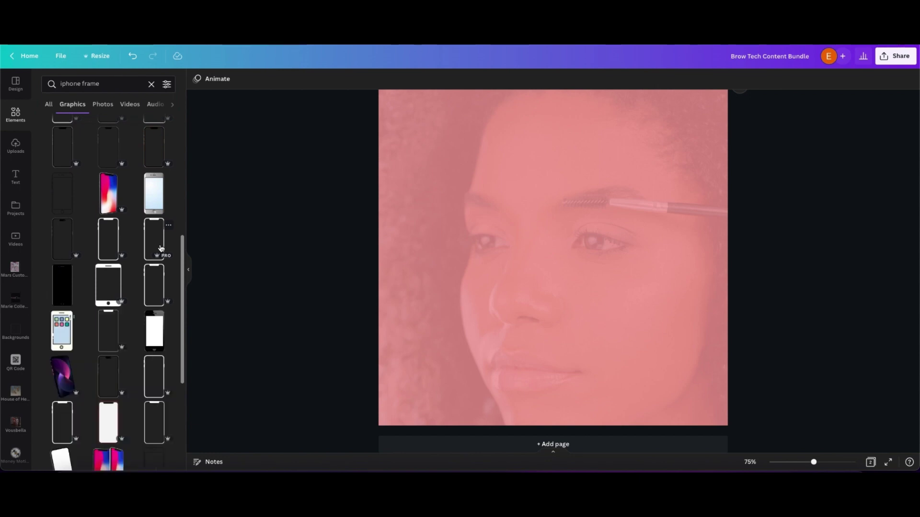
scroll(161, 247, "down", 7)
left_click(48, 104)
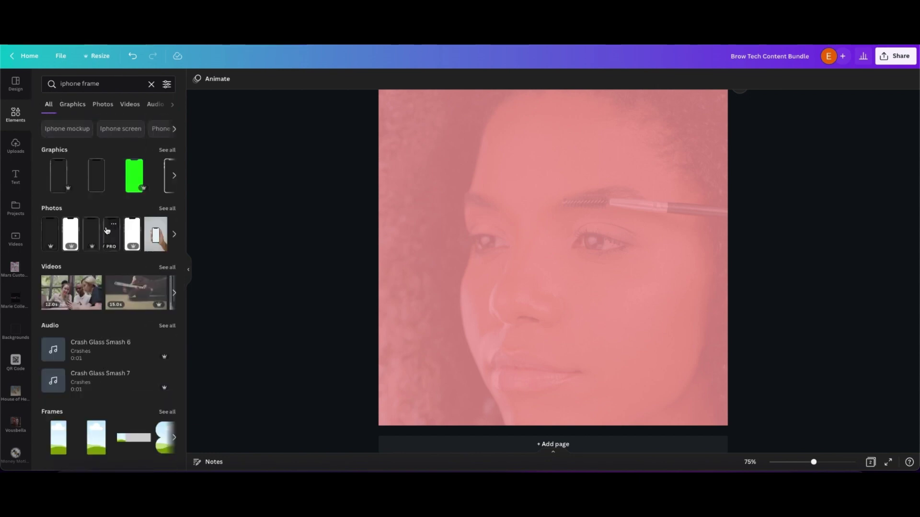
- Clear the search and add the smartphone-shaped frame from the full Frames collection to the page
left_click(150, 84)
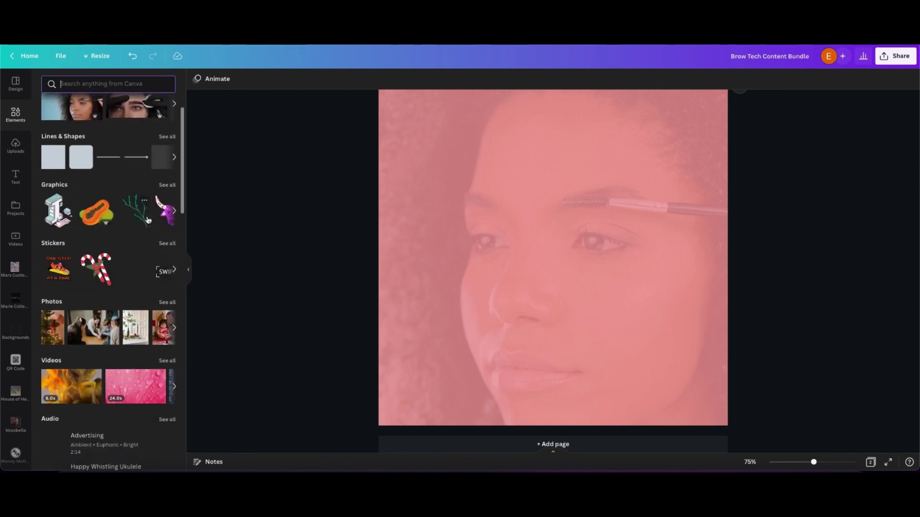
scroll(148, 220, "down", 8)
left_click(167, 216)
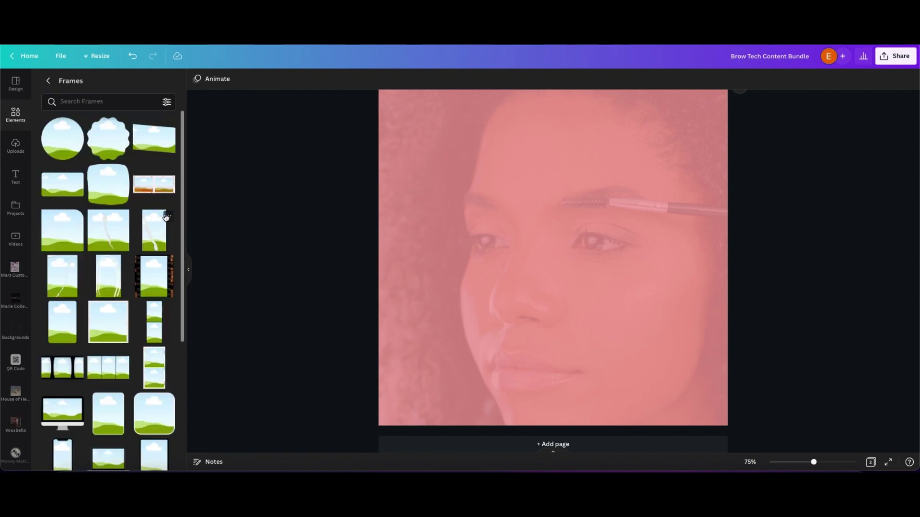
scroll(166, 218, "down", 3)
left_click(63, 344)
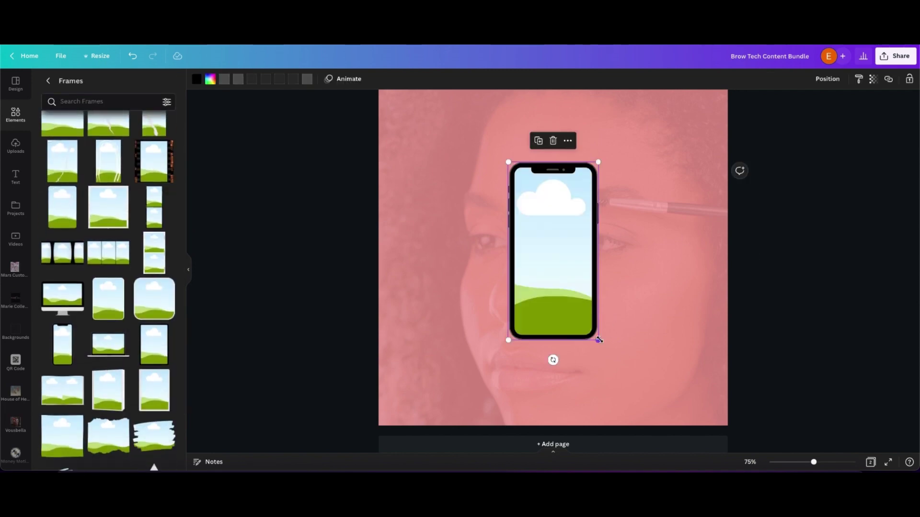
- Enlarge the phone frame to almost the page's full height and place it on the left side of page 2
left_click_drag(598, 339, 641, 426)
left_click_drag(508, 163, 502, 150)
left_click_drag(557, 234, 447, 203)
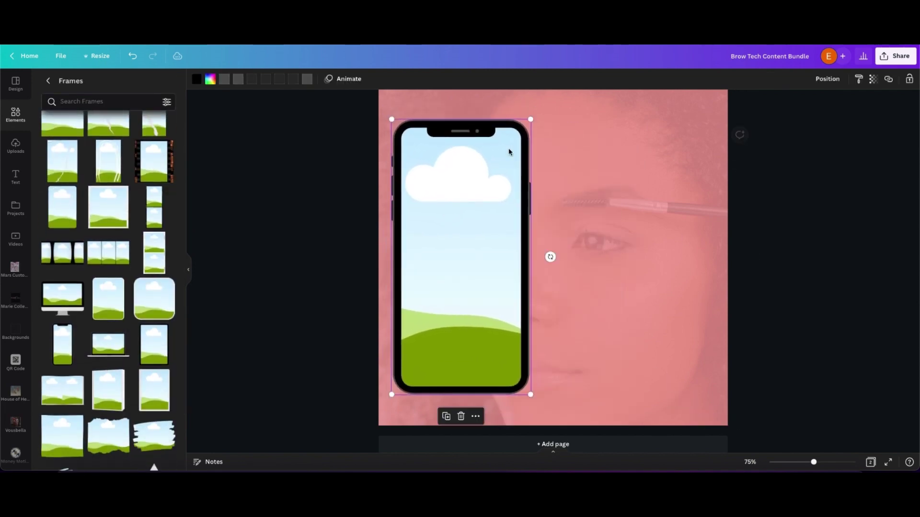
left_click_drag(530, 119, 541, 101)
left_click_drag(506, 168, 506, 178)
left_click_drag(540, 111, 544, 102)
left_click_drag(505, 153, 499, 150)
- Search the elements for "checkered" and look through all the graphics for a pattern
left_click(49, 82)
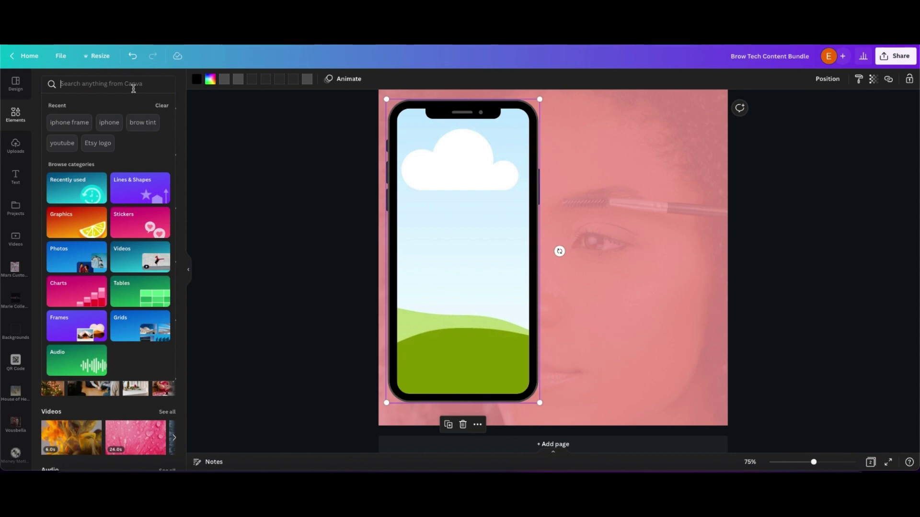
type("checke")
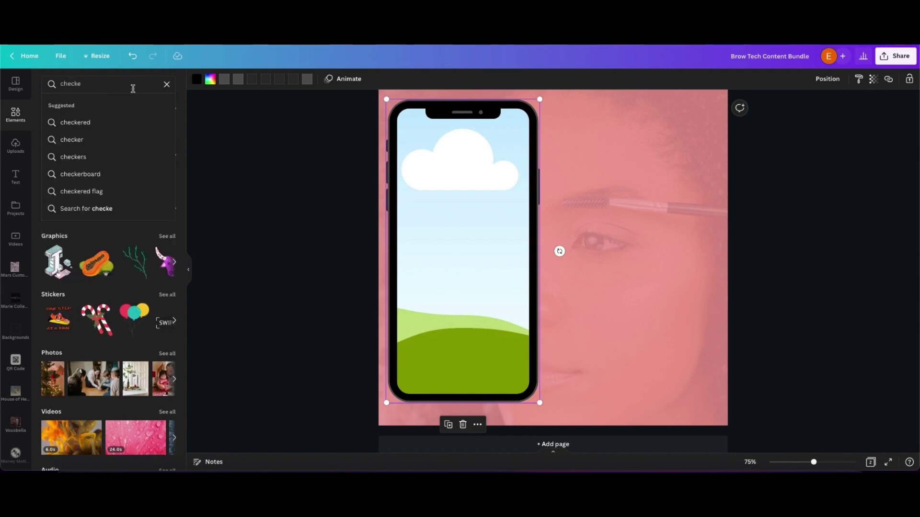
left_click(127, 122)
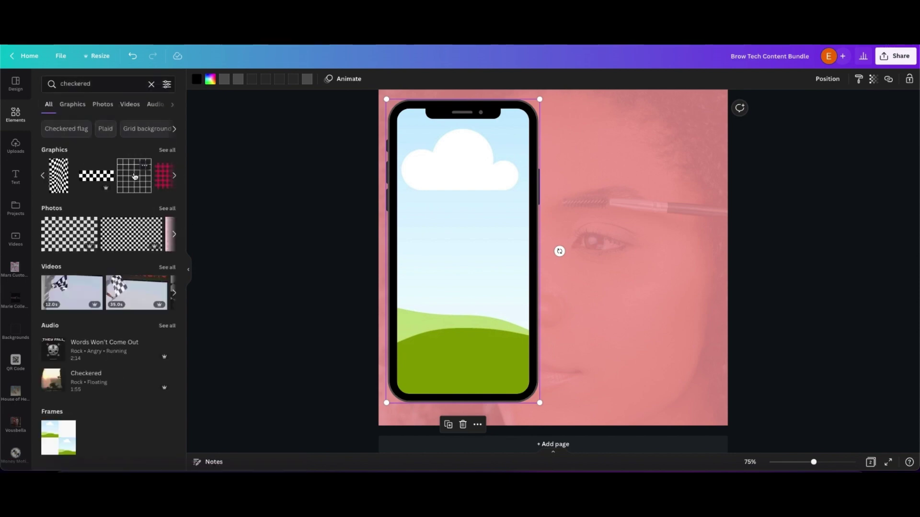
left_click(167, 150)
scroll(120, 267, "down", 8)
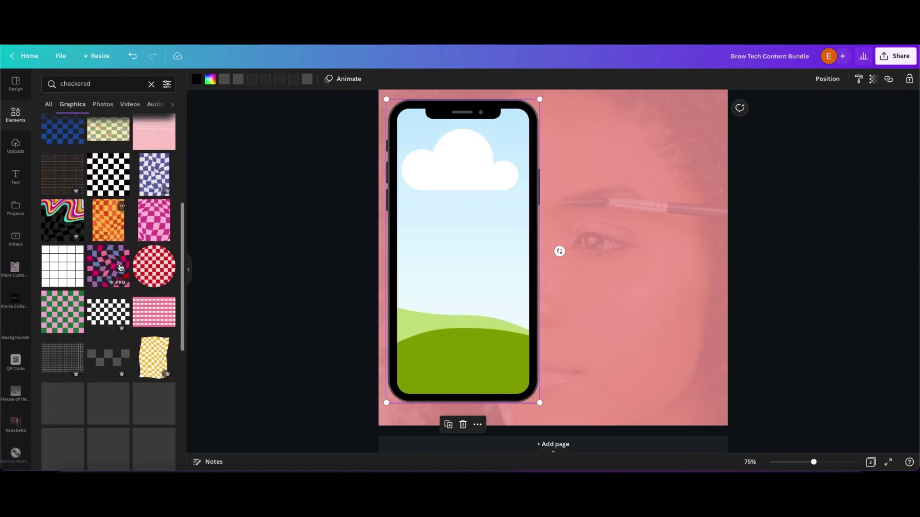
scroll(120, 267, "down", 10)
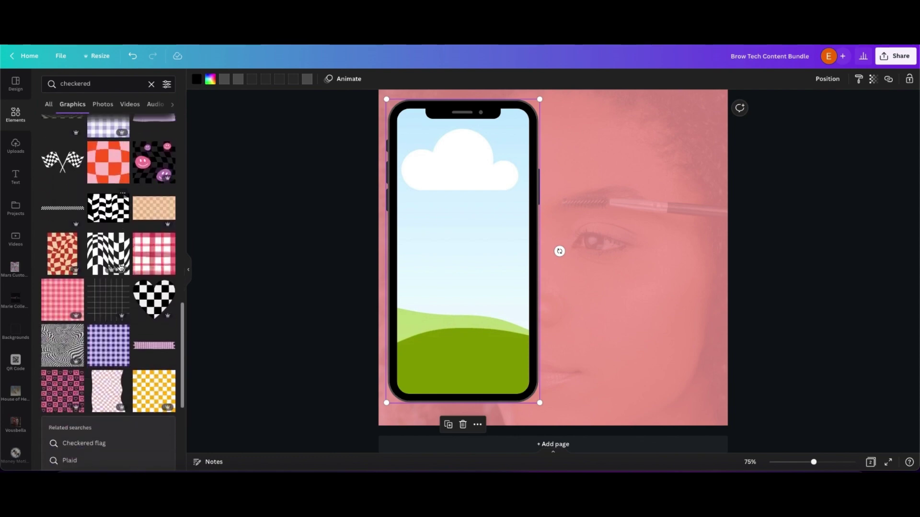
- Look through the related "Grid background" graphics for a suitable checkered pattern
scroll(120, 267, "down", 4)
left_click(107, 336)
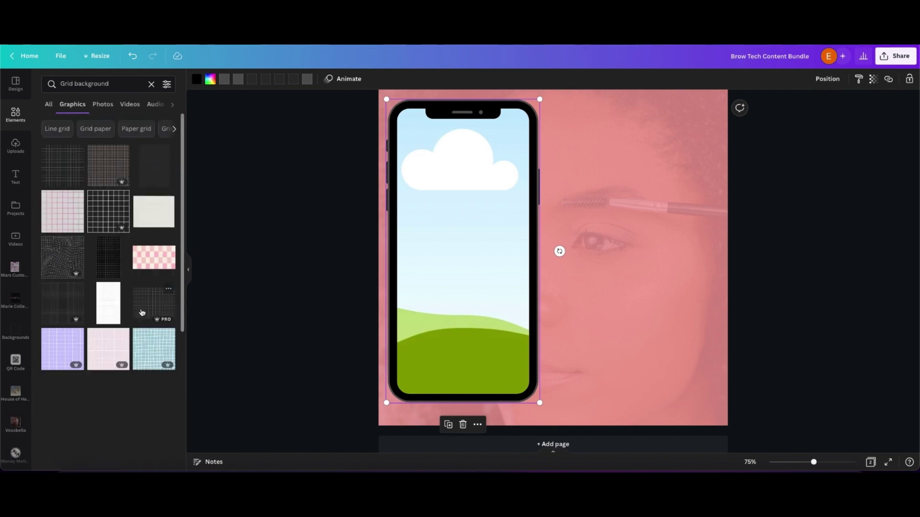
scroll(142, 312, "down", 10)
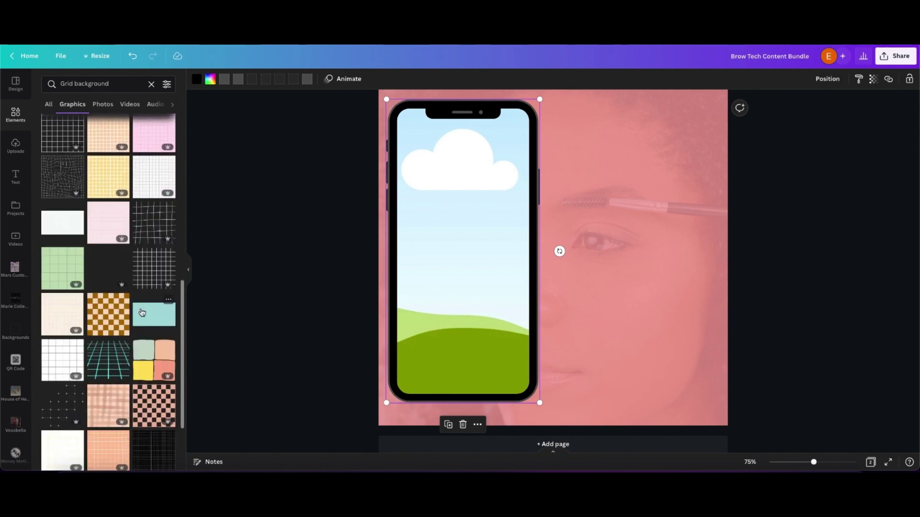
scroll(141, 312, "down", 6)
- Search the elements for "transparent", star the grey-and-white checkered photo and fill the phone frame with it
left_click(151, 83)
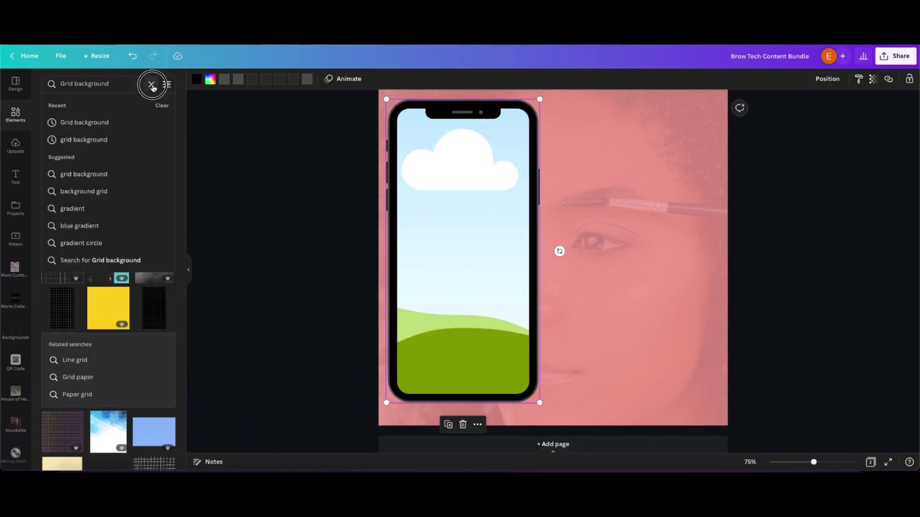
type("transparent")
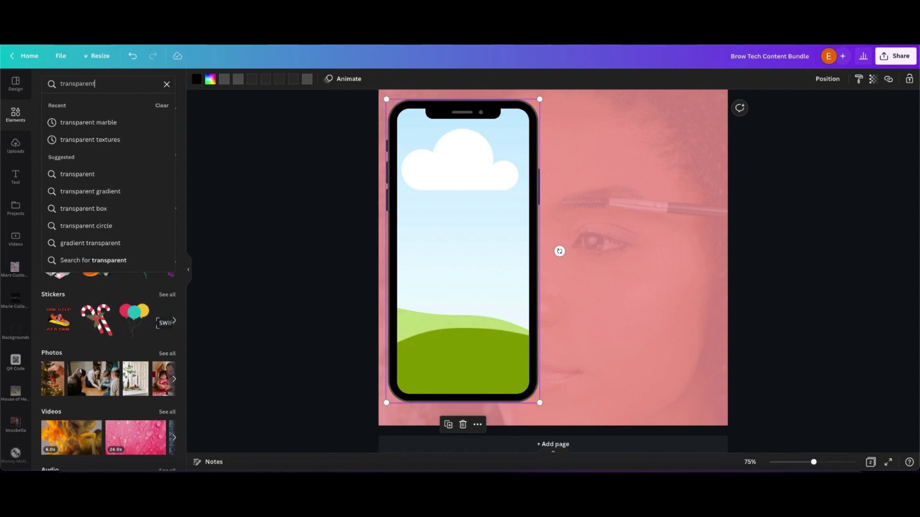
key("Return")
left_click(58, 237)
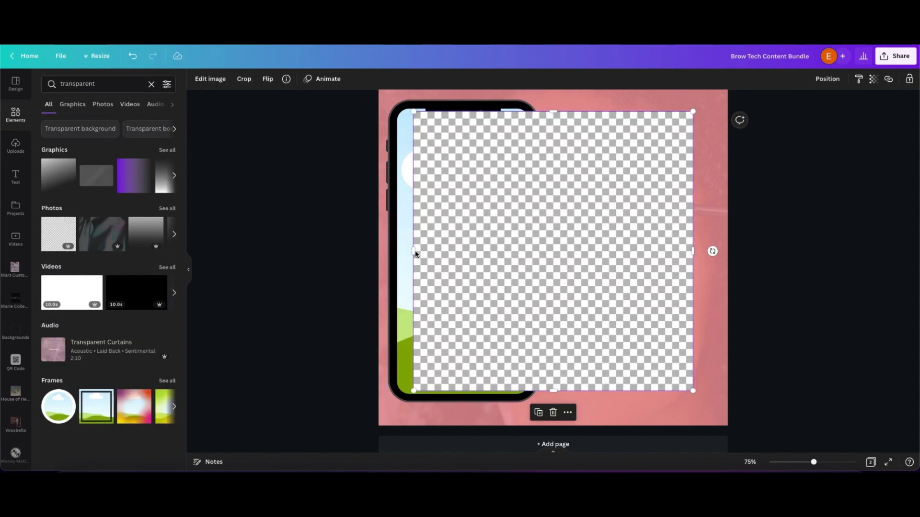
left_click(69, 224)
left_click_drag(550, 278, 461, 276)
scroll(743, 198, "up", 1)
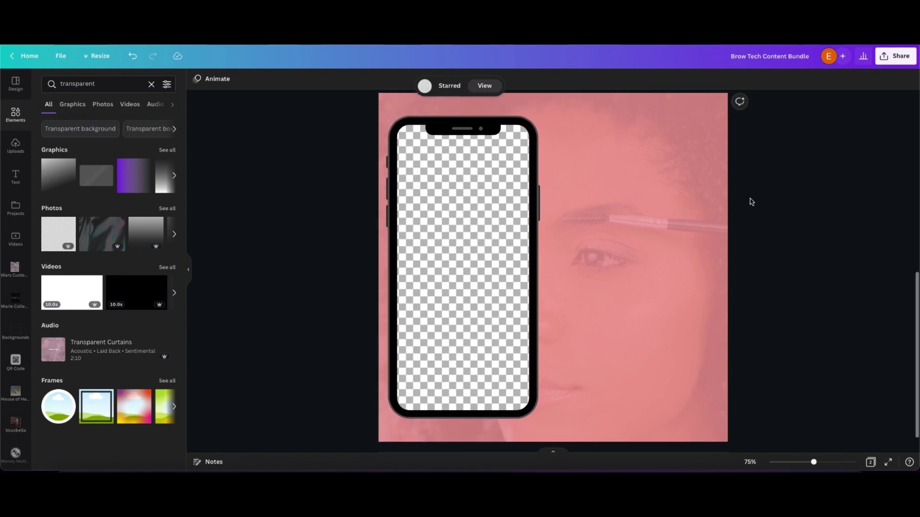
scroll(788, 202, "down", 1)
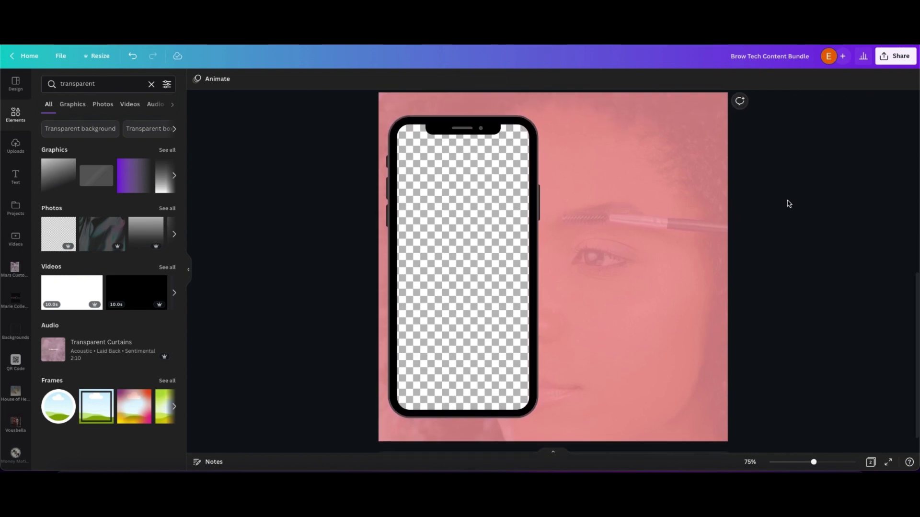
scroll(788, 202, "up", 1)
scroll(639, 269, "down", 2)
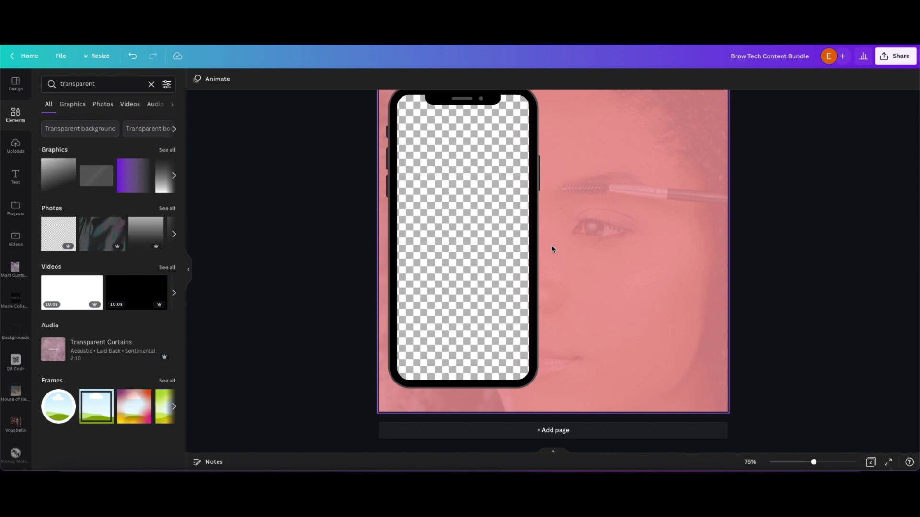
scroll(551, 247, "up", 1)
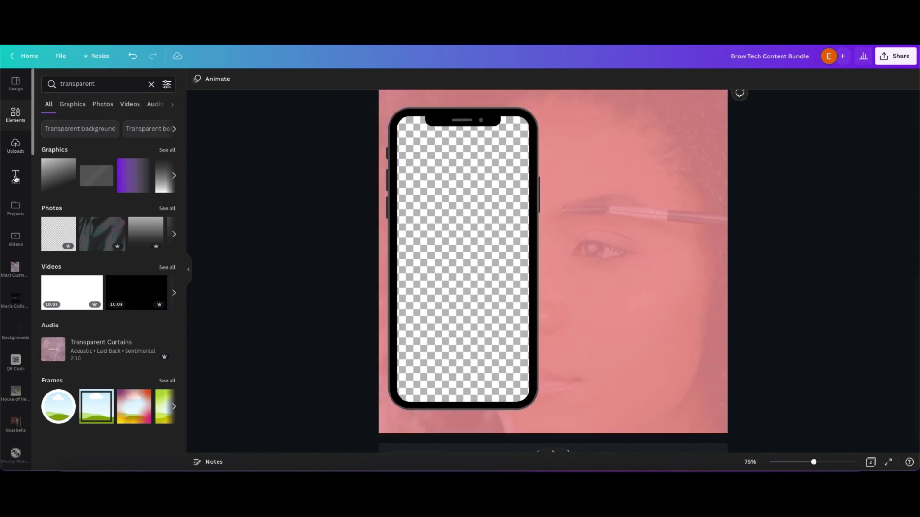
- Add an uppercase "APPOINTMENTS" text box, enlarge it to size 59 and move it toward the right side of the page
left_click(16, 177)
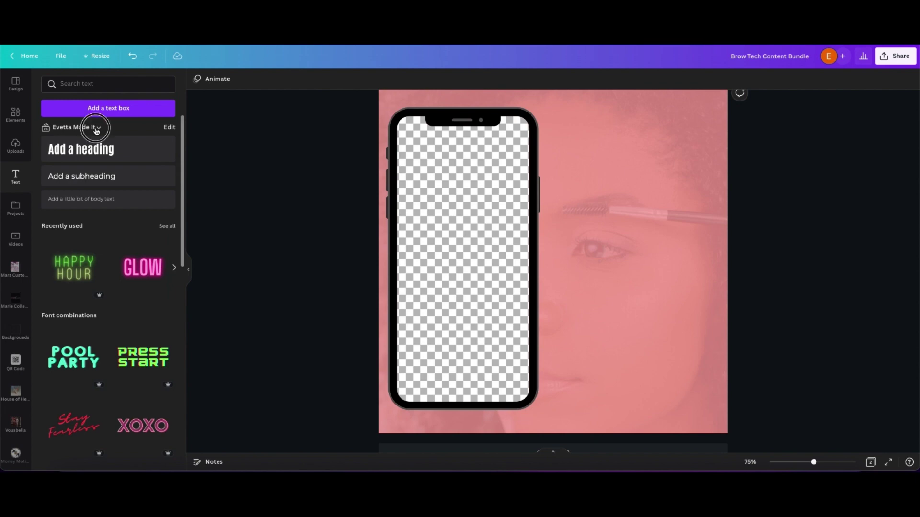
left_click(96, 128)
left_click(609, 136)
left_click(109, 107)
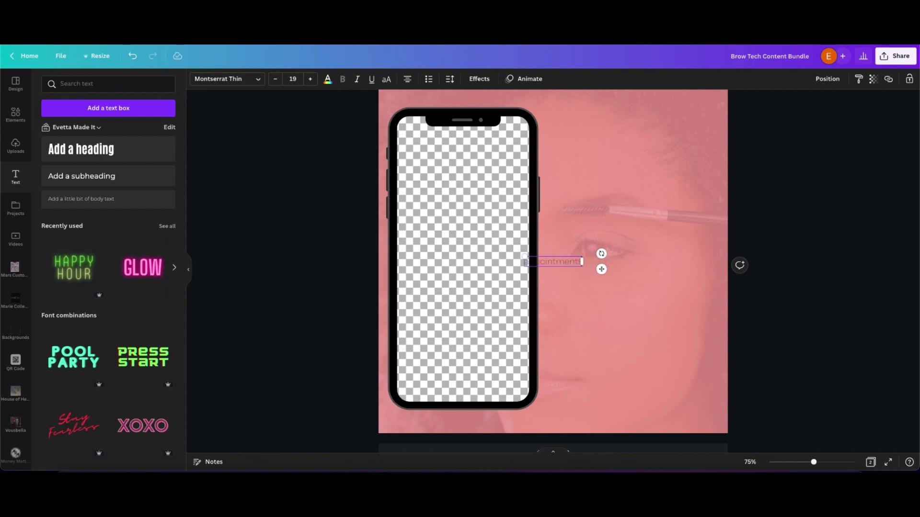
left_click_drag(520, 257, 378, 236)
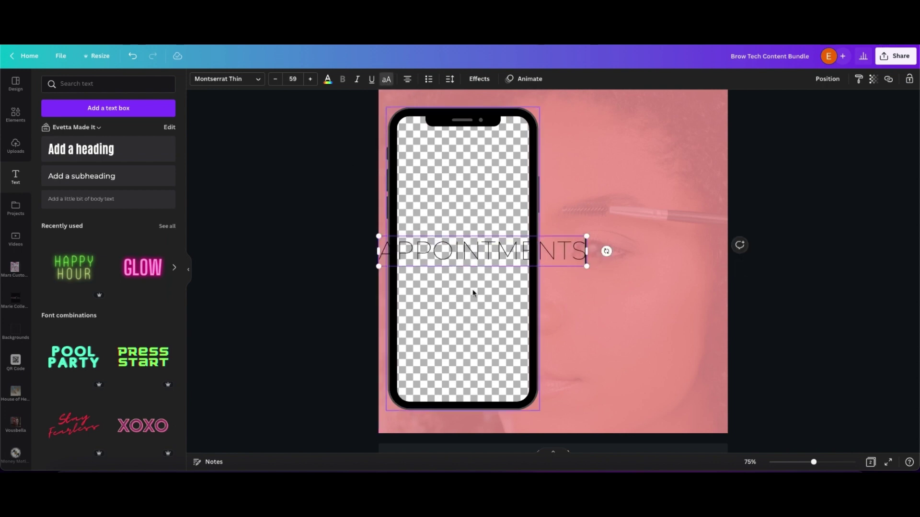
left_click_drag(561, 268, 687, 251)
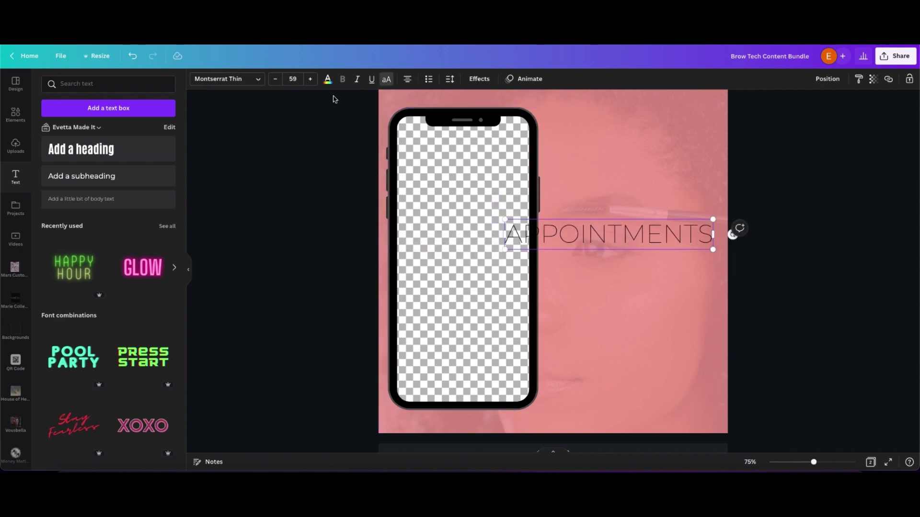
- Try Montserrat Extra-Bold, Oswald, a Akhir Tahun and Aloevera on the APPOINTMENTS text, and settle on the Backslash font
left_click(261, 81)
left_click(98, 187)
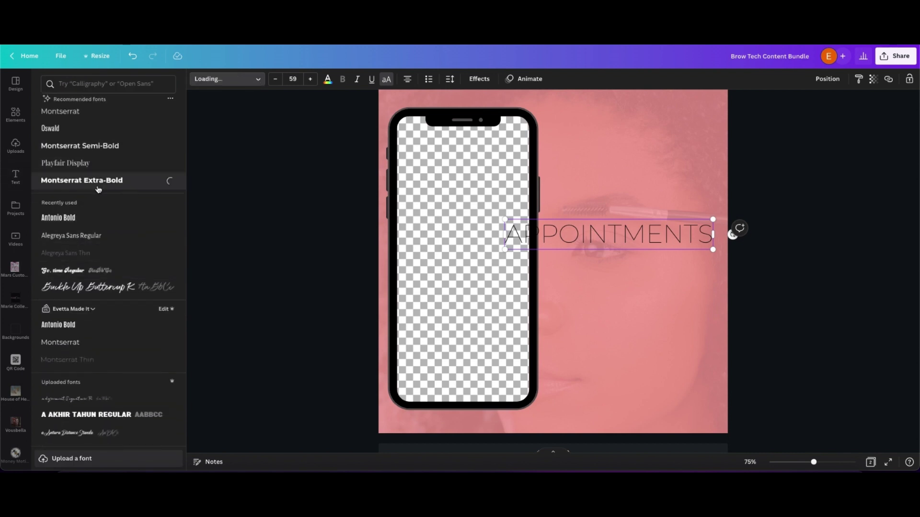
scroll(86, 232, "down", 1)
scroll(90, 210, "up", 2)
left_click(82, 154)
scroll(121, 245, "down", 3)
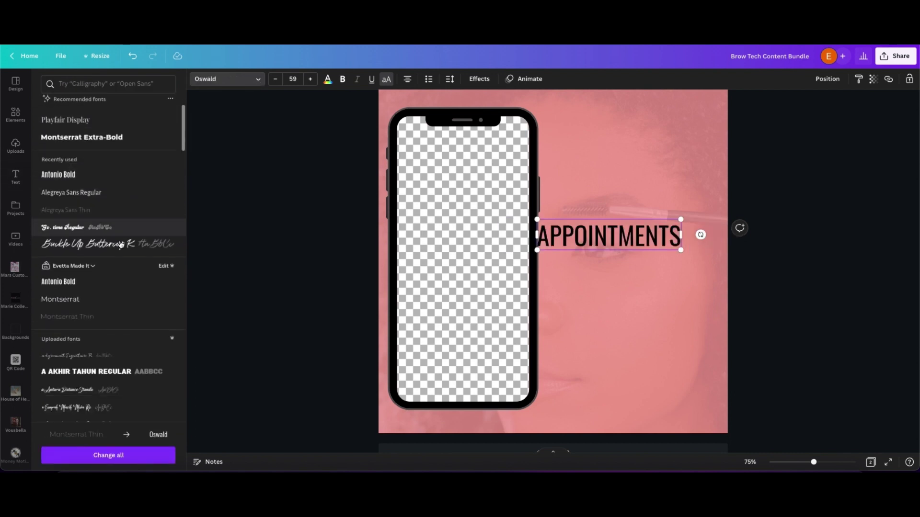
scroll(119, 259, "down", 3)
left_click(117, 235)
scroll(128, 263, "down", 1)
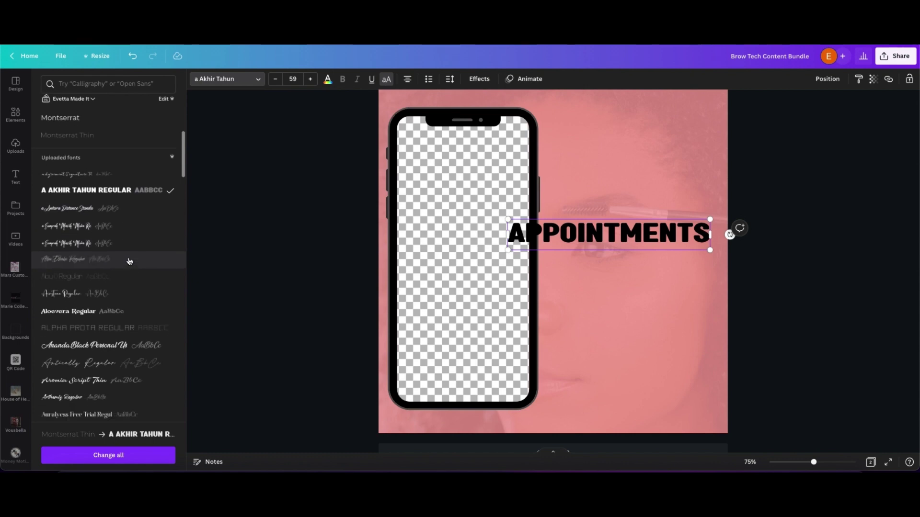
scroll(128, 266, "down", 1)
left_click(114, 281)
scroll(111, 250, "down", 3)
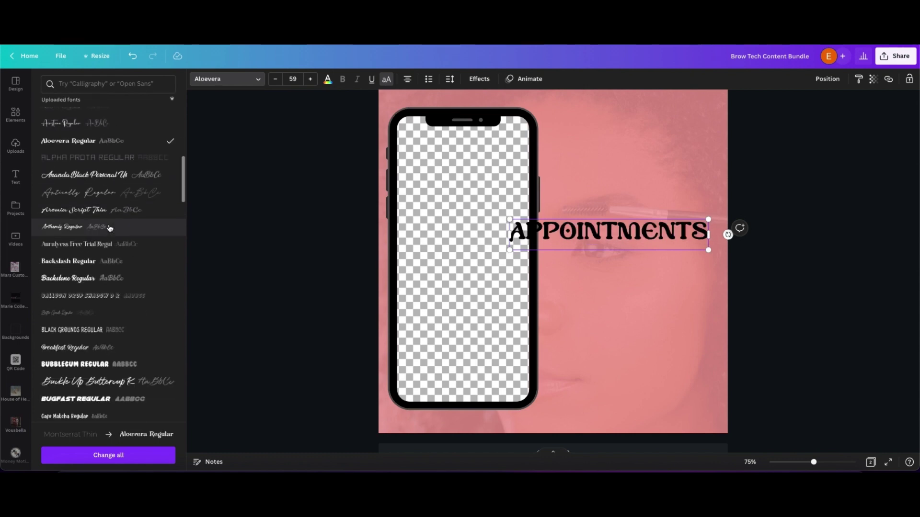
scroll(110, 228, "down", 1)
left_click(109, 228)
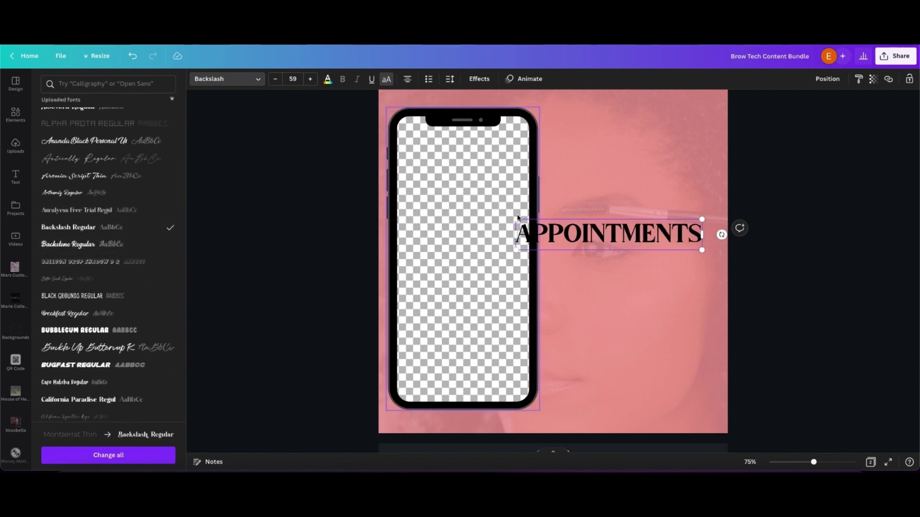
- Shrink the phone frame slightly and fit the APPOINTMENTS text at size 61.3 beside the phone's upper part
left_click_drag(518, 218, 537, 219)
left_click_drag(622, 245, 628, 154)
left_click(513, 150)
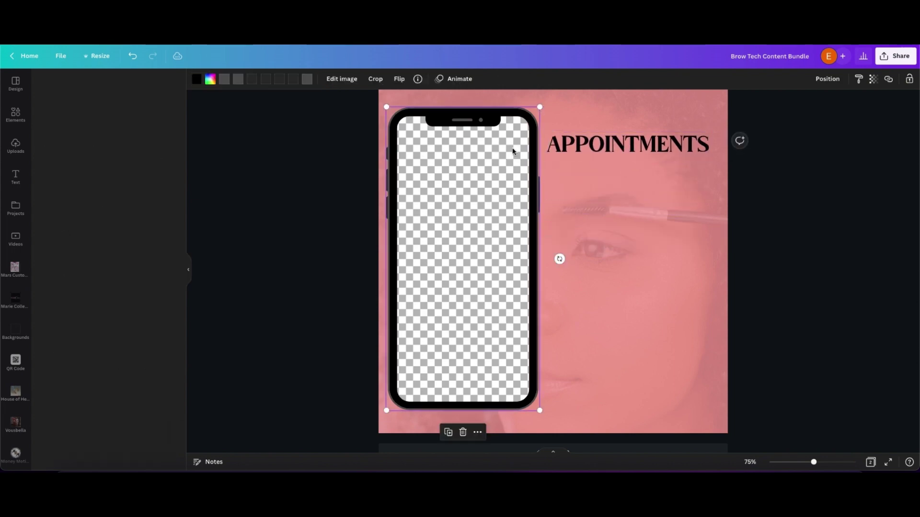
left_click_drag(538, 107, 513, 158)
left_click_drag(472, 266, 472, 244)
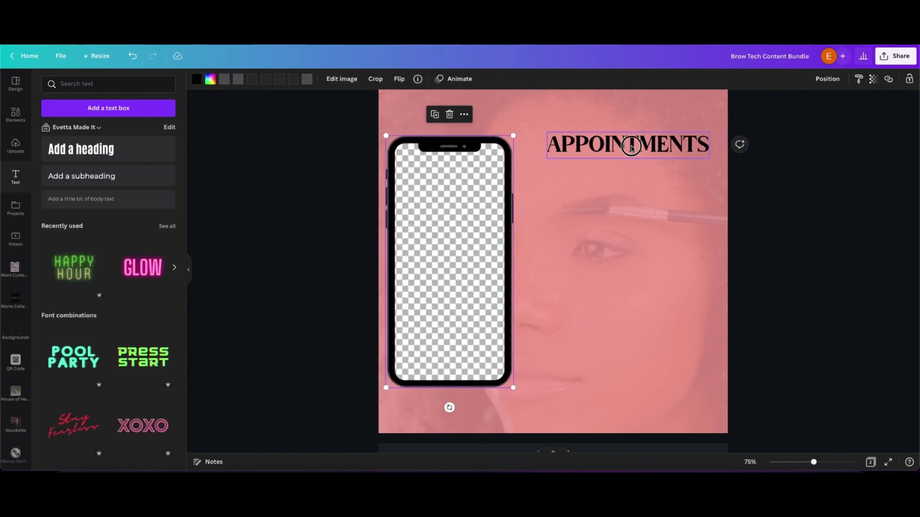
left_click_drag(632, 146, 608, 163)
left_click_drag(683, 175, 717, 182)
- Duplicate the APPOINTMENTS text directly beneath itself and change the copy to "AVAILABLE"
scroll(642, 202, "up", 1)
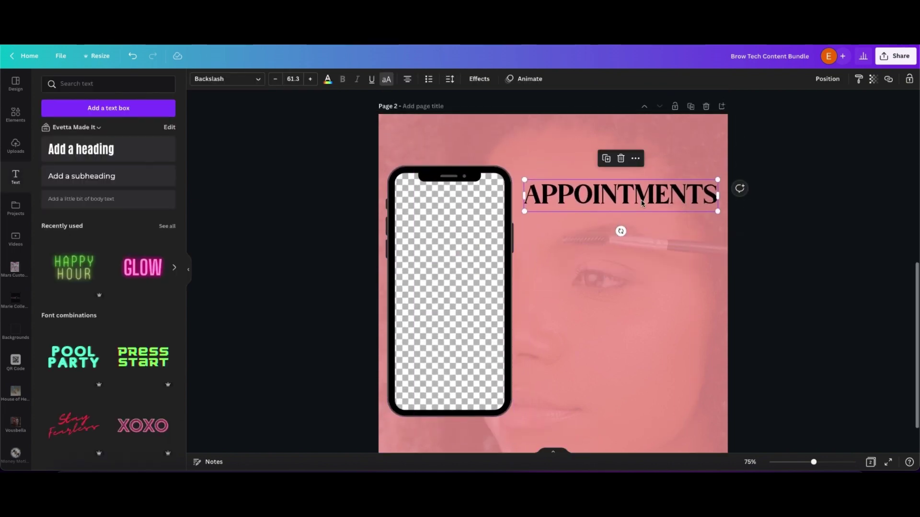
left_click_drag(642, 203, 612, 211)
double_click(613, 220)
type("AVAI")
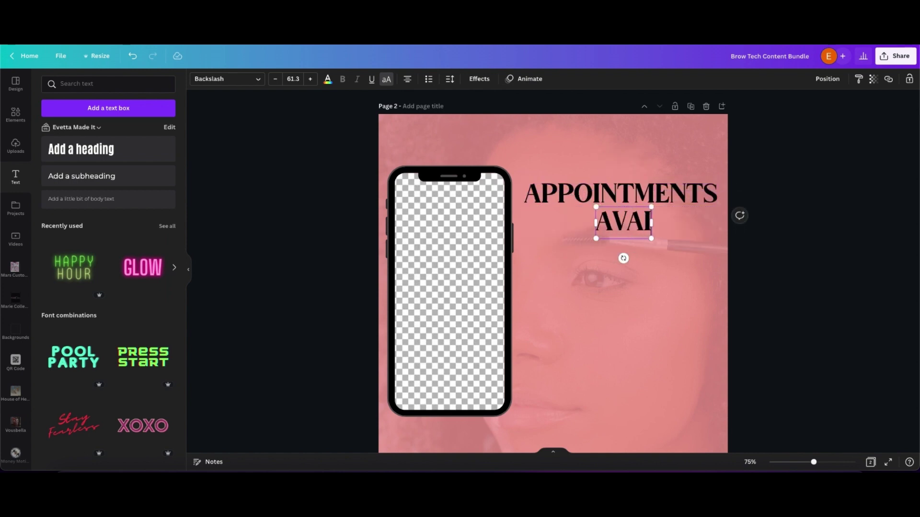
type("LABLE")
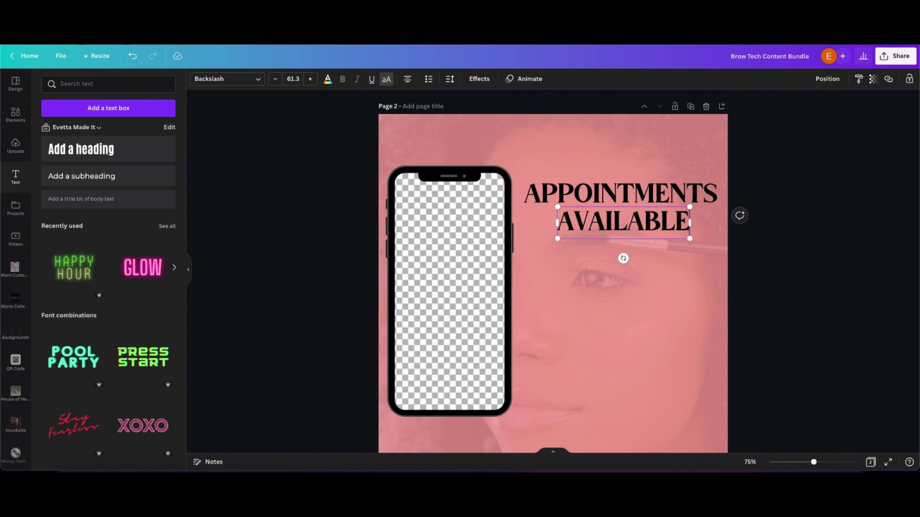
- Align the APPOINTMENTS and AVAILABLE text boxes to each other's horizontal center
left_click(797, 255)
left_click(642, 194)
left_click(647, 225, "shift")
left_click(844, 79)
left_click(809, 158)
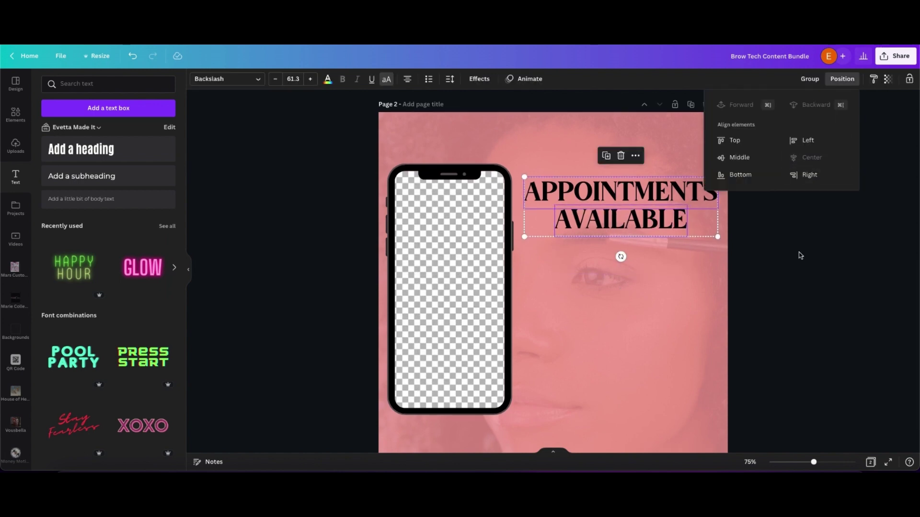
left_click(799, 255)
- Tighten the gap between APPOINTMENTS and AVAILABLE, then enlarge both to size 64 and center them in the space beside the phone
left_click_drag(605, 222, 605, 216)
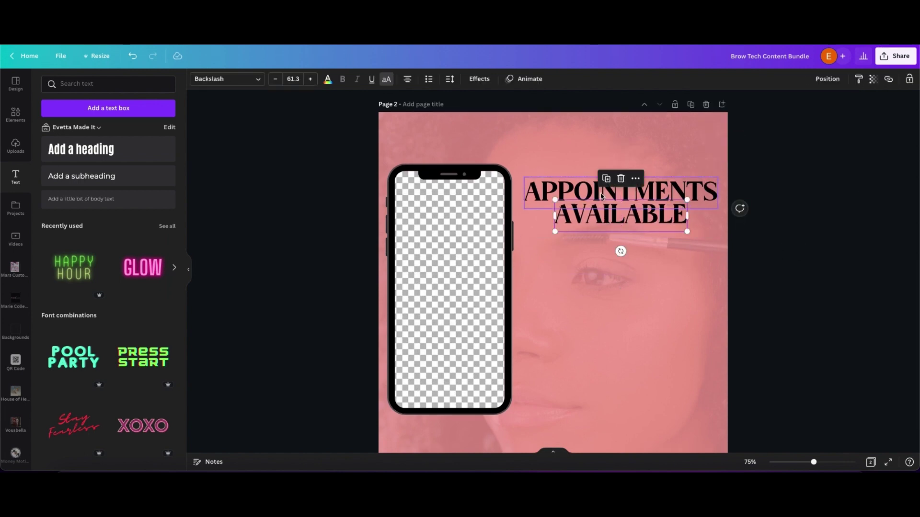
left_click(620, 192, "shift")
mouse_move(524, 233)
left_mouse_down()
mouse_move(505, 247)
mouse_move(520, 244)
left_mouse_up()
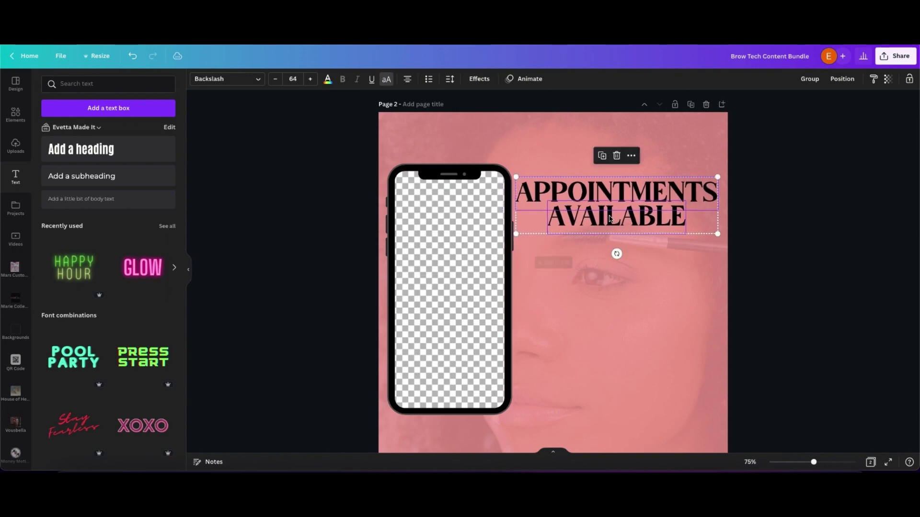
left_click_drag(608, 213, 618, 216)
left_click(770, 243)
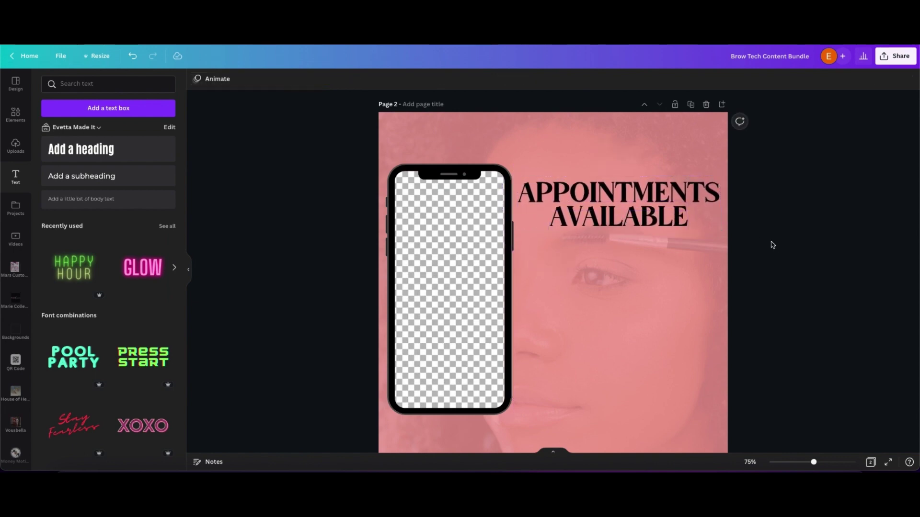
- Add a white horizontal line and place it directly beneath the AVAILABLE text
scroll(772, 242, "down", 2)
key("l")
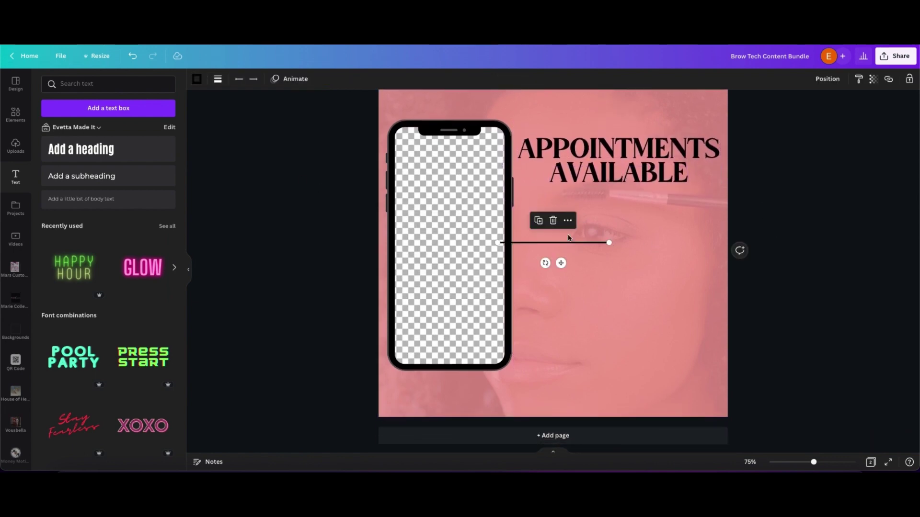
left_click_drag(561, 262, 626, 209)
- Add a rectangle below the phone, flatten it into a thin bar spanning the page width, and color it black
left_click_drag(539, 263, 433, 435)
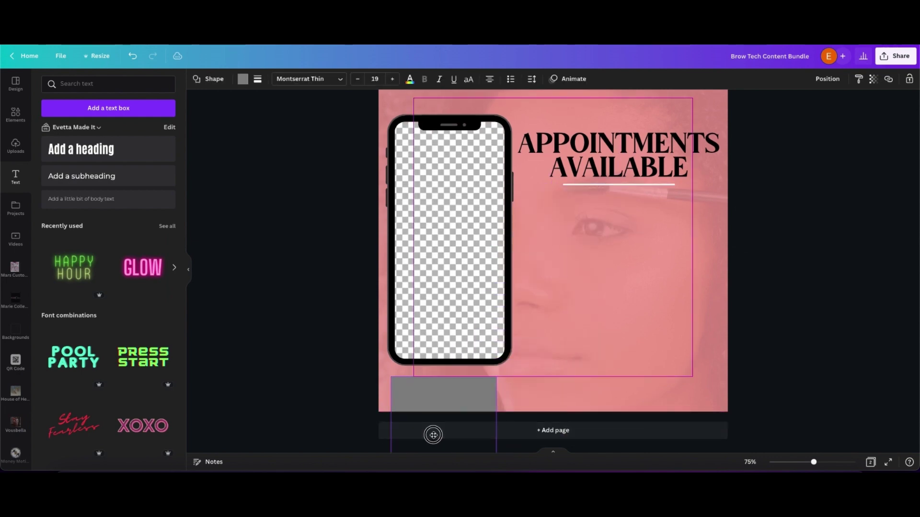
left_click_drag(449, 400, 440, 400)
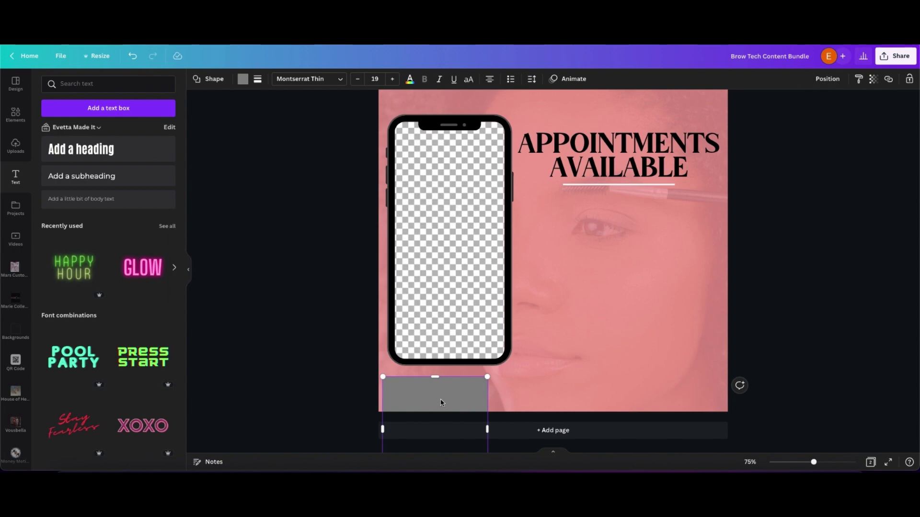
mouse_move(436, 389)
left_mouse_down()
mouse_move(429, 413)
mouse_move(427, 379)
mouse_move(427, 387)
left_mouse_up()
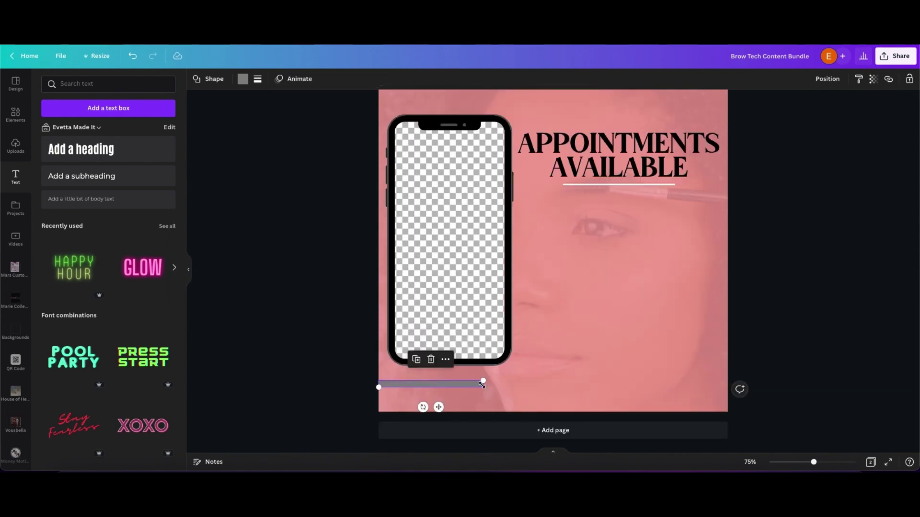
left_click_drag(482, 386, 742, 385)
left_click(242, 79)
left_click(96, 124)
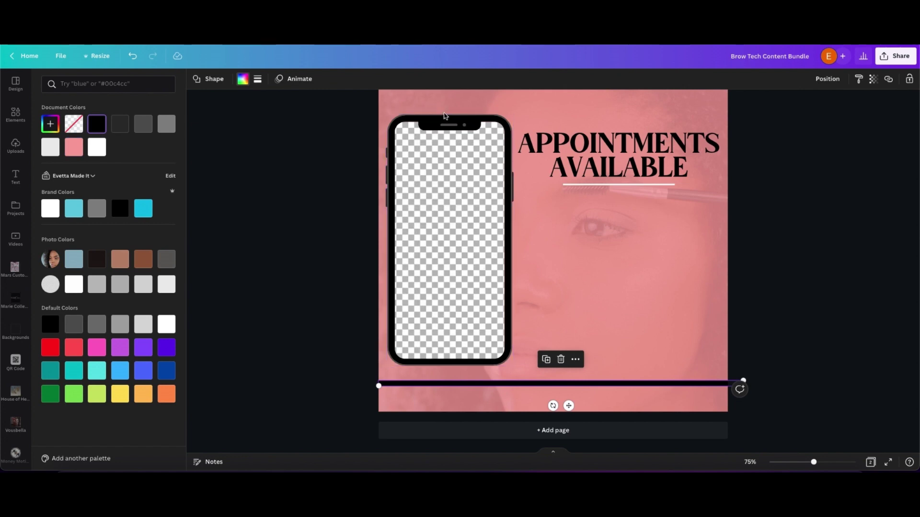
- Duplicate the black bar and make the copy a thicker band along the page's bottom edge, leaving a narrow gap between them
key("super+d")
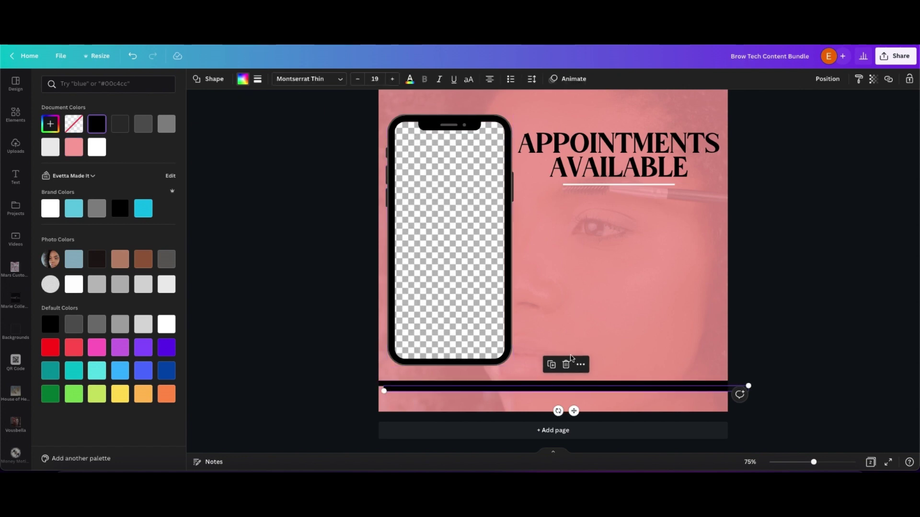
left_click_drag(573, 390, 572, 413)
left_click_drag(583, 400, 573, 405)
left_click(751, 390)
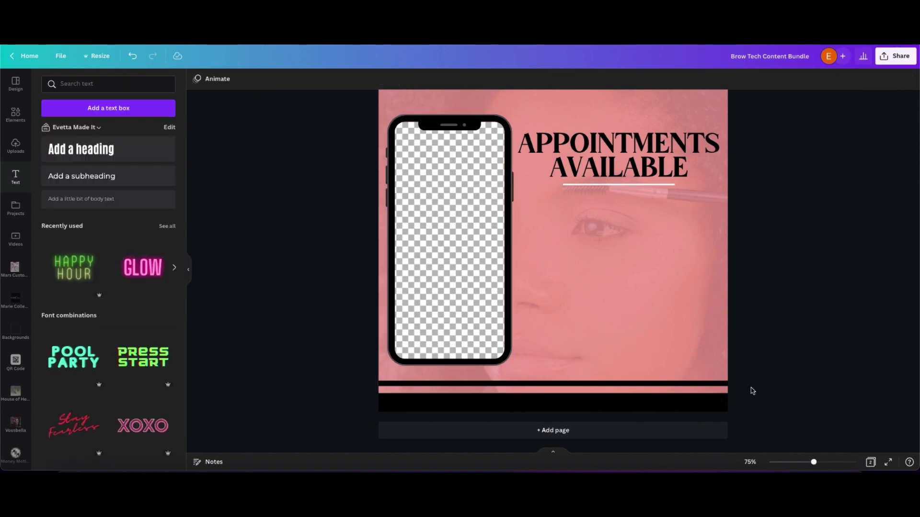
key("t")
left_click(256, 84)
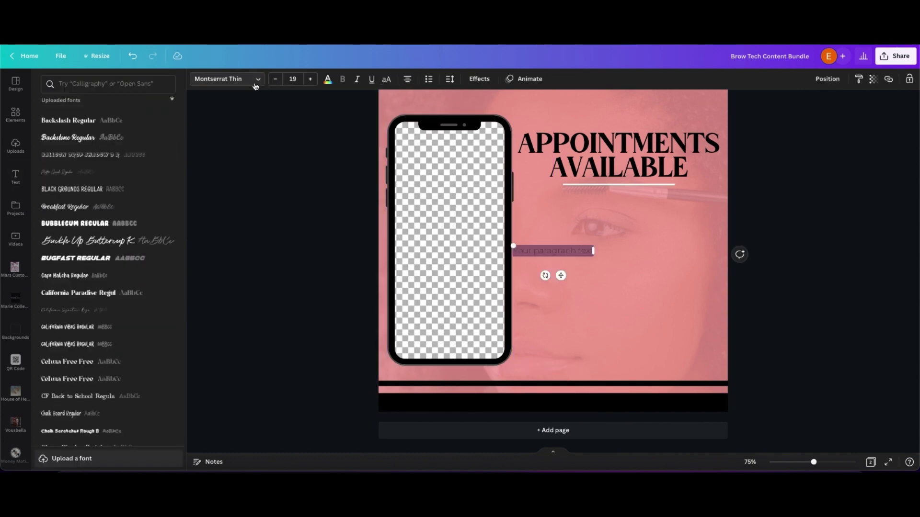
left_click(256, 86)
left_click(259, 80)
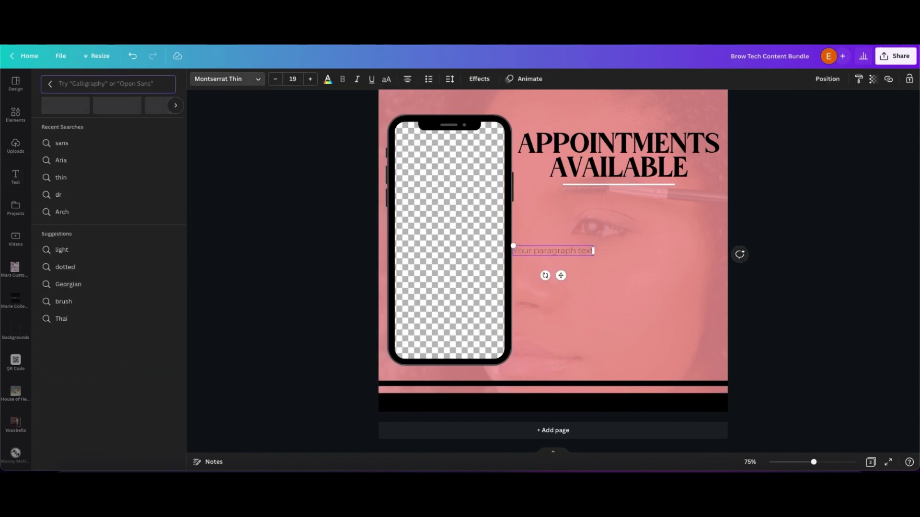
type("sans")
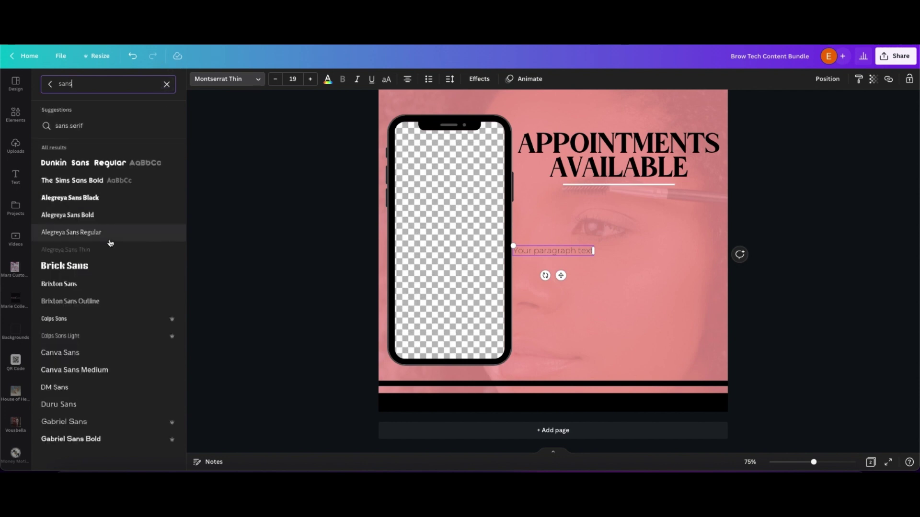
left_click(102, 251)
right_click(537, 250)
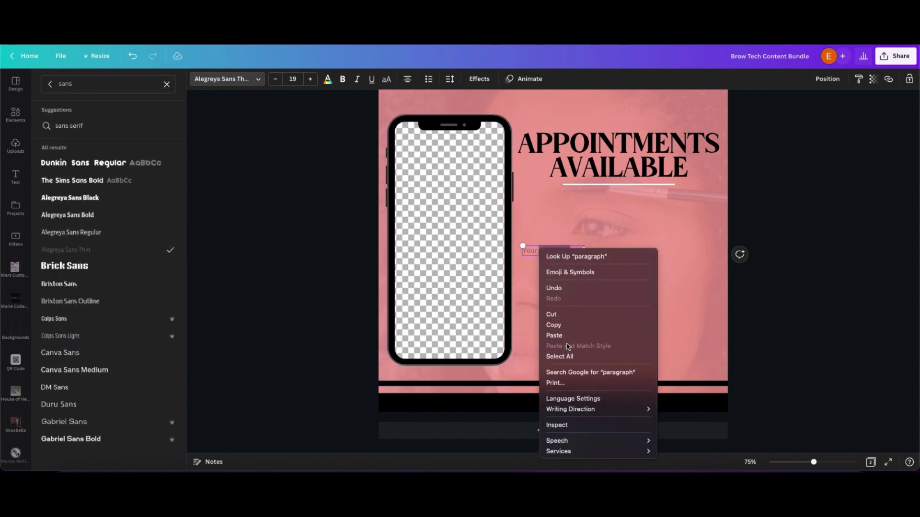
left_click(567, 353)
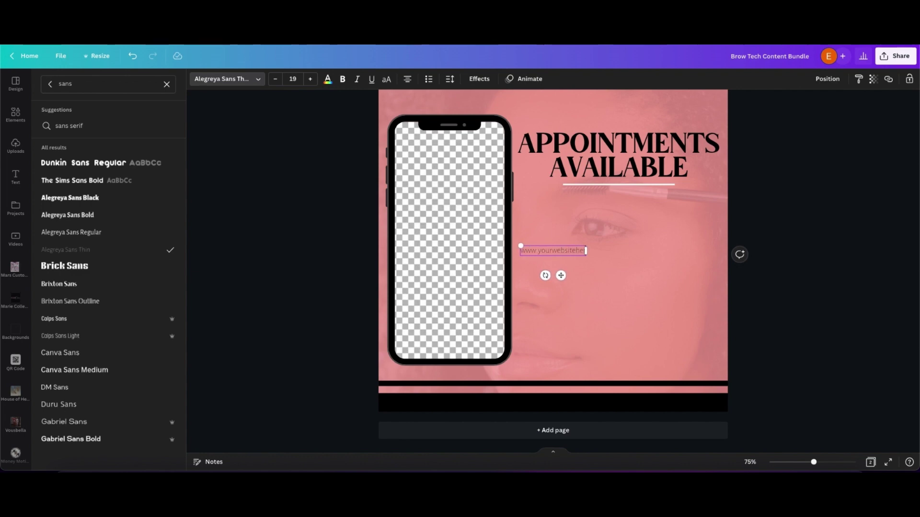
- Color the website text white, enlarge it to about size 30.9, and center it on the thick black bottom band
left_click(328, 79)
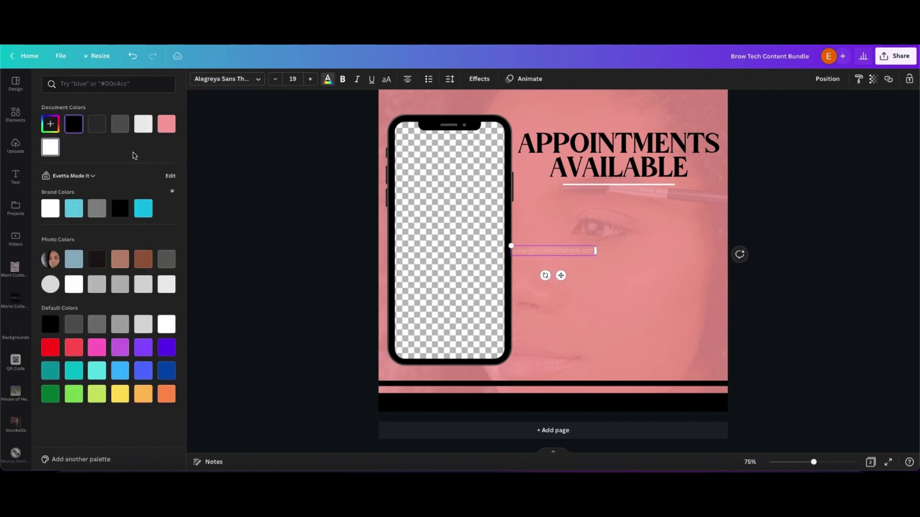
left_click_drag(511, 246, 446, 234)
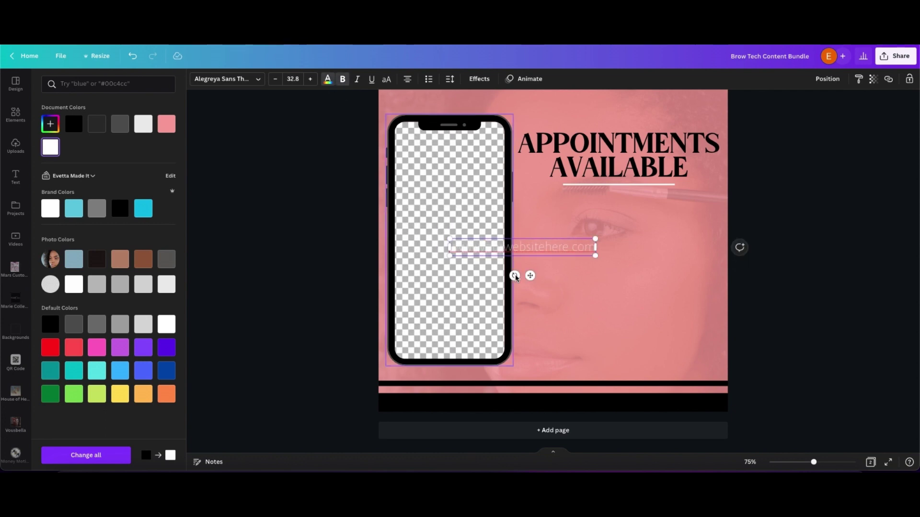
left_click_drag(530, 275, 557, 437)
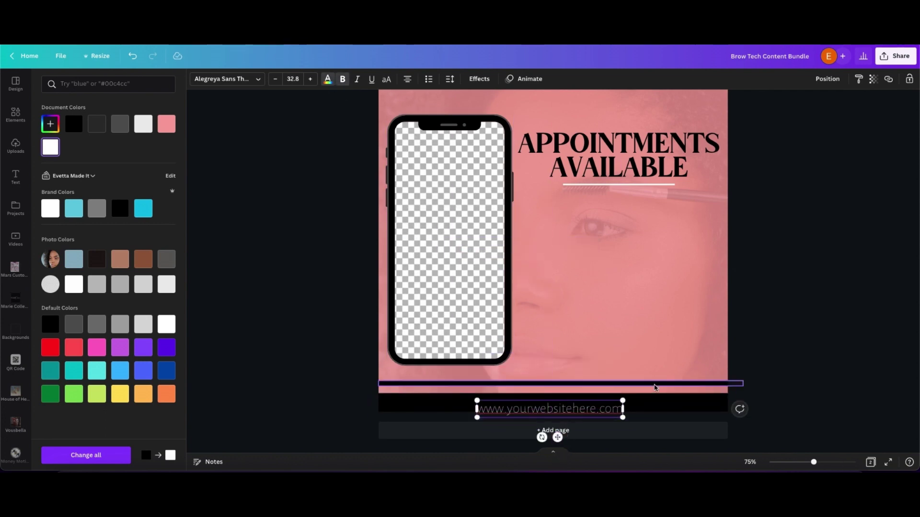
scroll(654, 387, "down", 1)
left_click_drag(476, 412, 484, 412)
left_click_drag(560, 434, 561, 431)
left_click(334, 387)
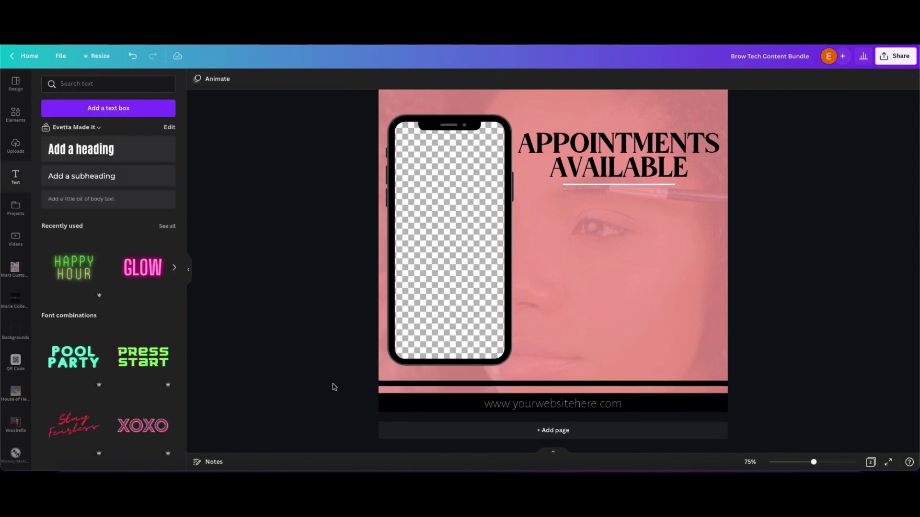
- Add a rectangle beneath the heading, flatten it into a bar, and give it a thin solid border with corner rounding 100
left_click(605, 267)
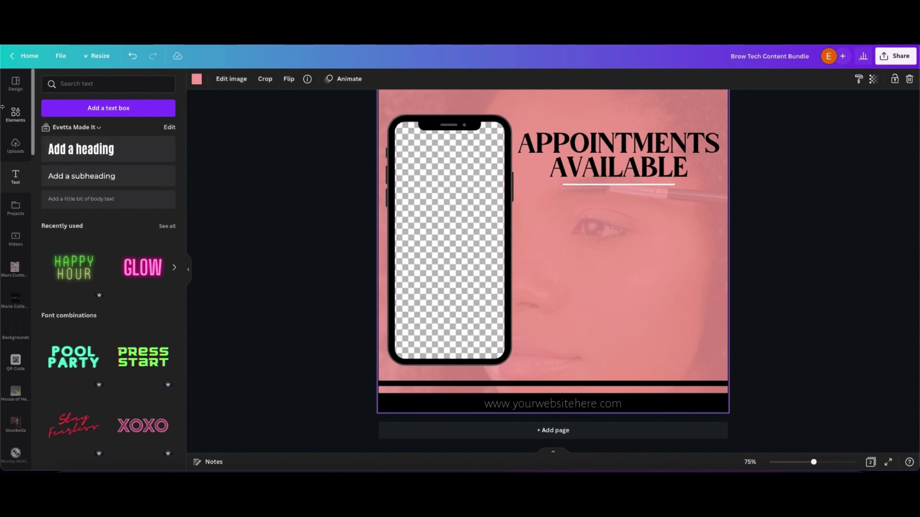
left_click(16, 115)
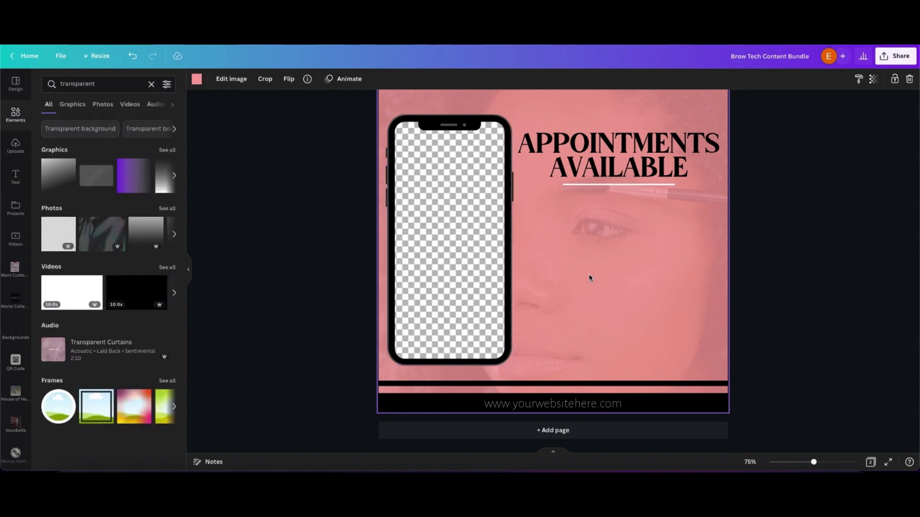
key("r")
left_click_drag(560, 209, 597, 307)
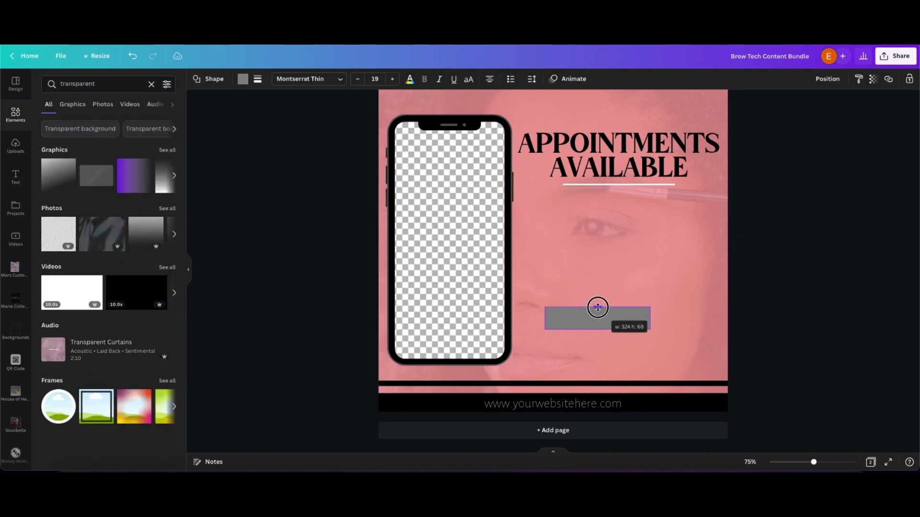
left_click_drag(606, 352, 603, 290)
left_click(242, 78)
left_click(258, 79)
left_click_drag(257, 158, 265, 158)
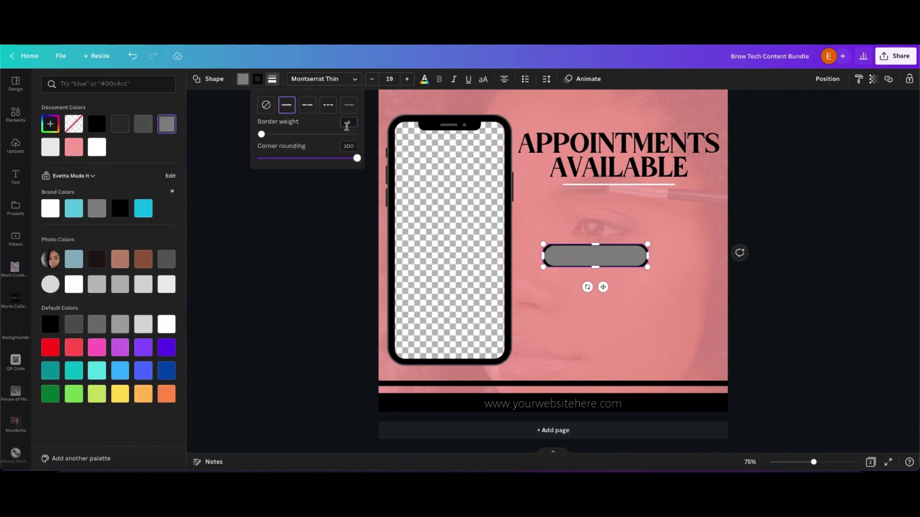
- Fill the rounded bar with white and widen it on both sides
left_click(260, 81)
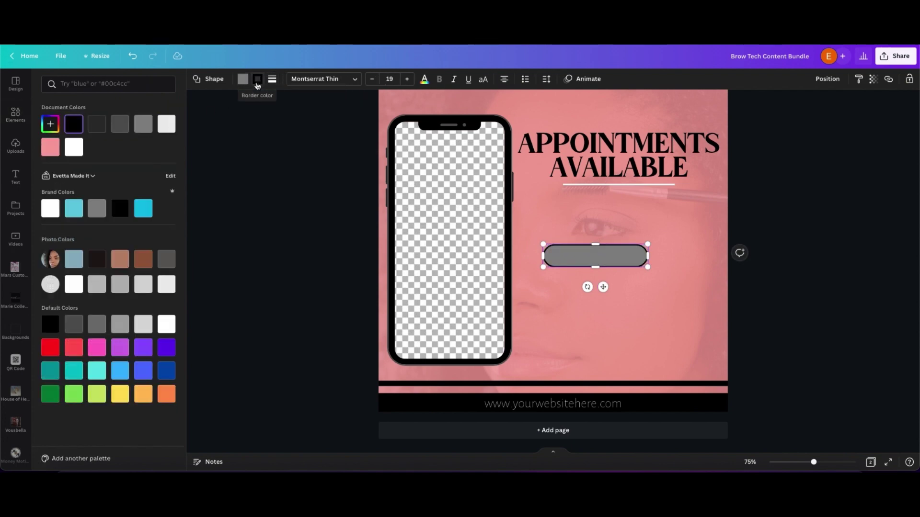
left_click(242, 79)
left_click(73, 147)
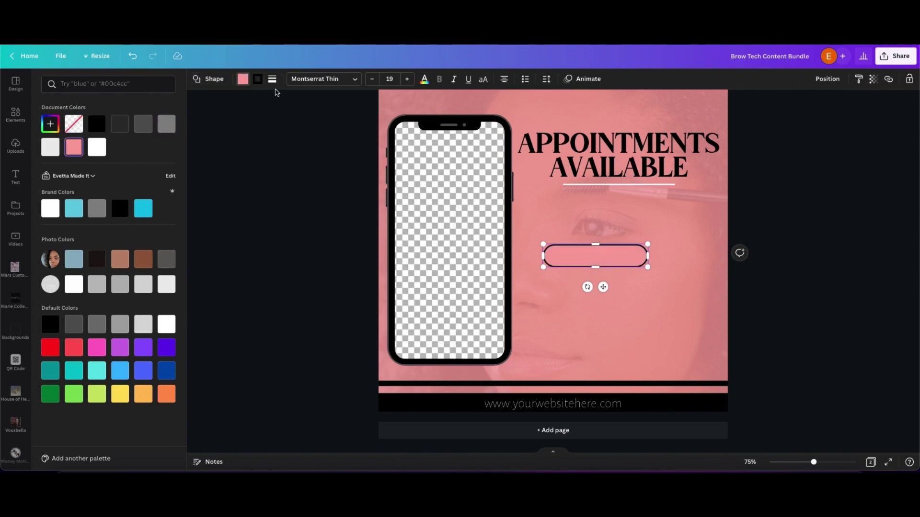
left_click(99, 150)
left_click_drag(543, 255, 507, 255)
left_click_drag(649, 257, 671, 255)
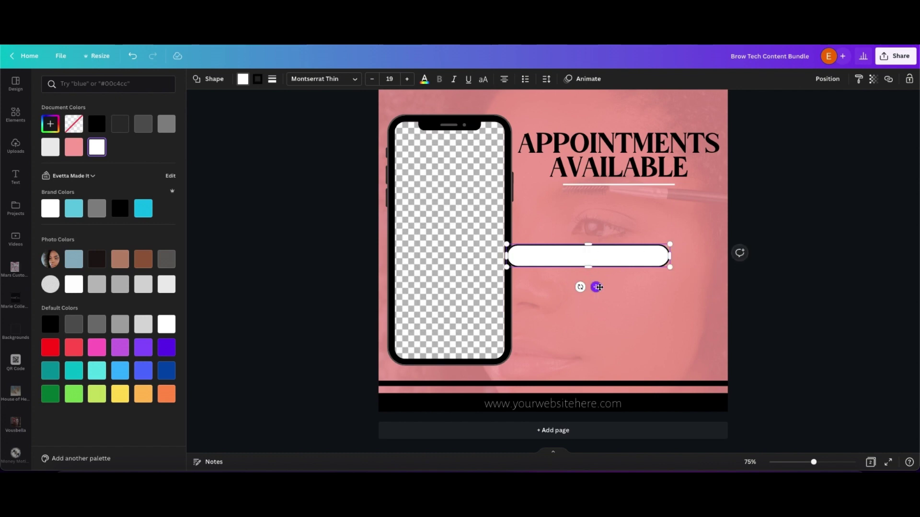
- Add a third page, move the white rounded bar onto it, and enlarge the bar near the page's upper part
left_click_drag(596, 286, 628, 256)
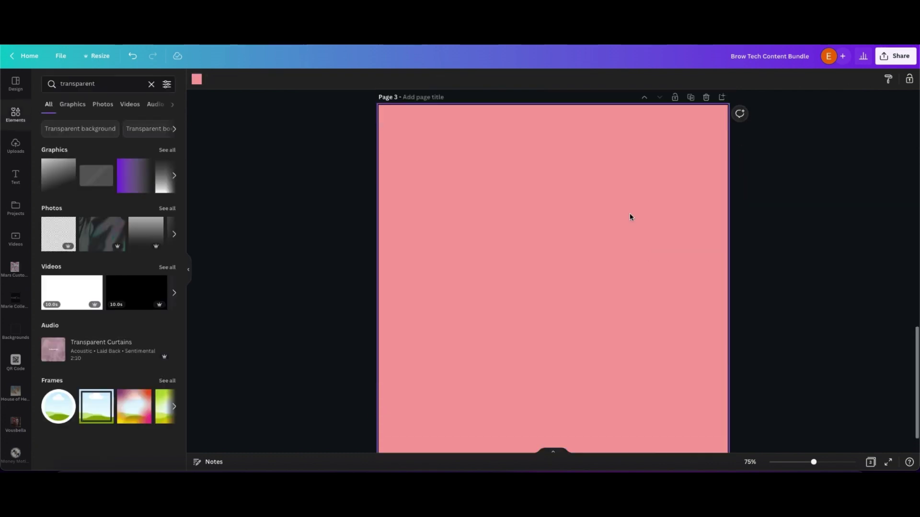
scroll(552, 268, "up", 4)
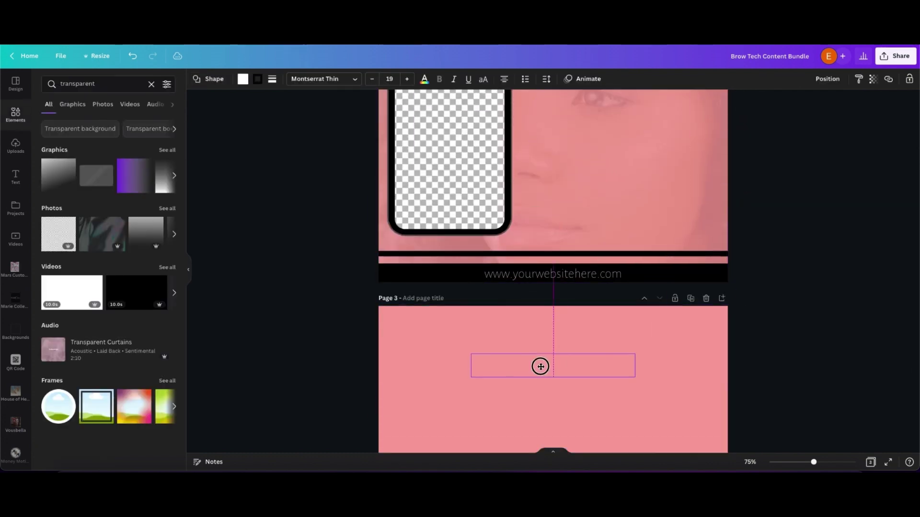
left_click_drag(541, 367, 531, 361)
scroll(575, 350, "down", 1)
left_click_drag(627, 325, 585, 323)
- Download only page 3 as a PNG with a transparent background
left_click(895, 56)
left_click(767, 263)
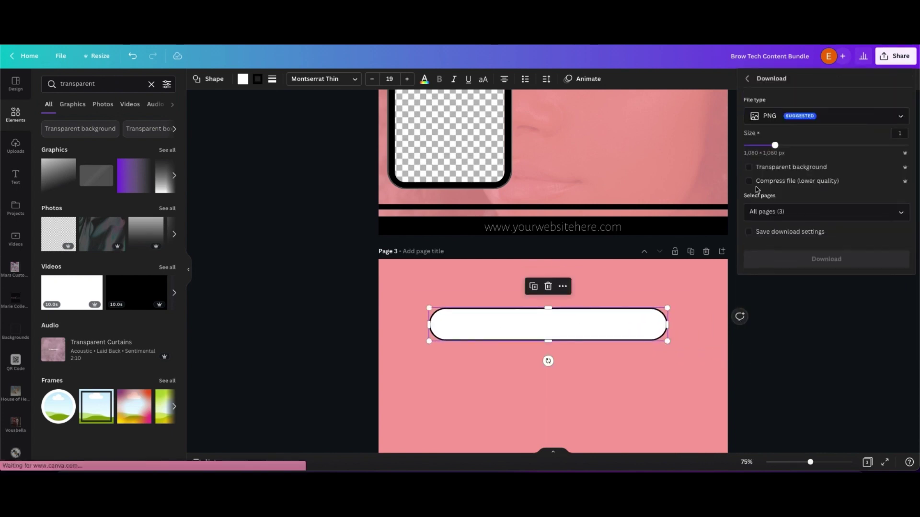
left_click(749, 167)
left_click(802, 213)
left_click(797, 328)
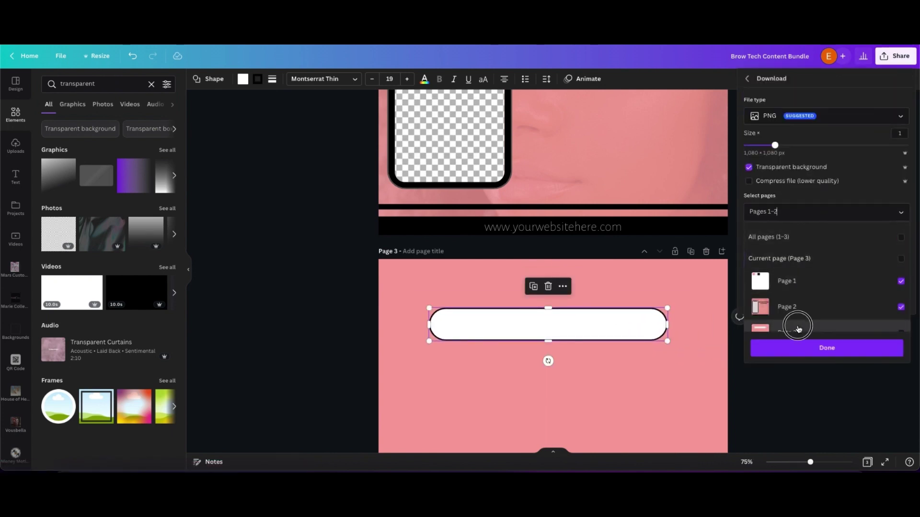
left_click(797, 329)
left_click(786, 238)
left_click(788, 261)
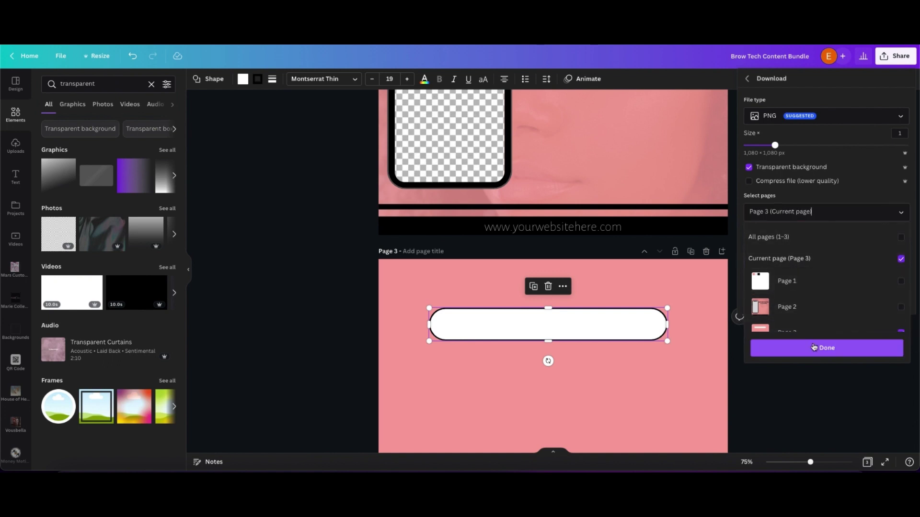
left_click(813, 347)
left_click(803, 261)
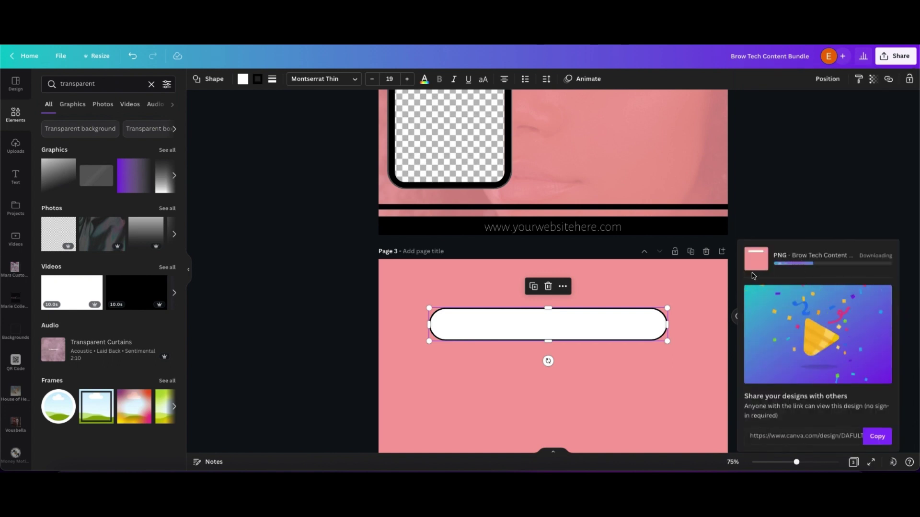
- Upload the exported bar image, insert it on page 2, and place it beneath the white line
left_click(15, 145)
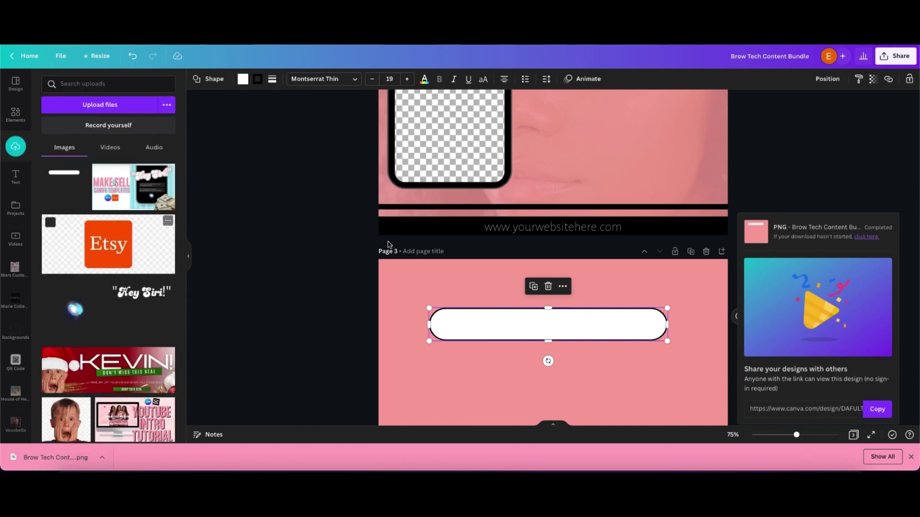
scroll(388, 245, "up", 5)
scroll(458, 244, "down", 1)
left_click(65, 172)
left_click_drag(593, 205, 652, 256)
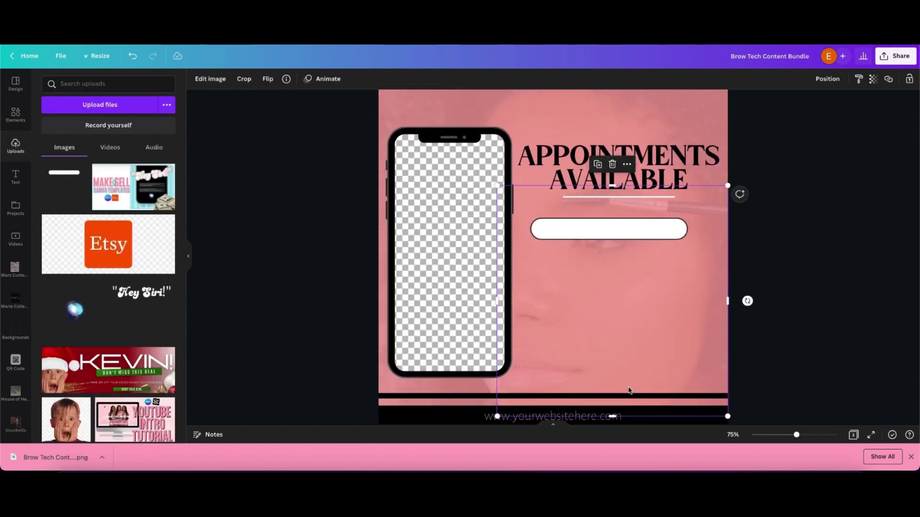
- Crop the empty space around the bar image, then enlarge and center it beneath the APPOINTMENTS AVAILABLE heading
left_click_drag(612, 416, 612, 253)
left_click_drag(613, 185, 612, 205)
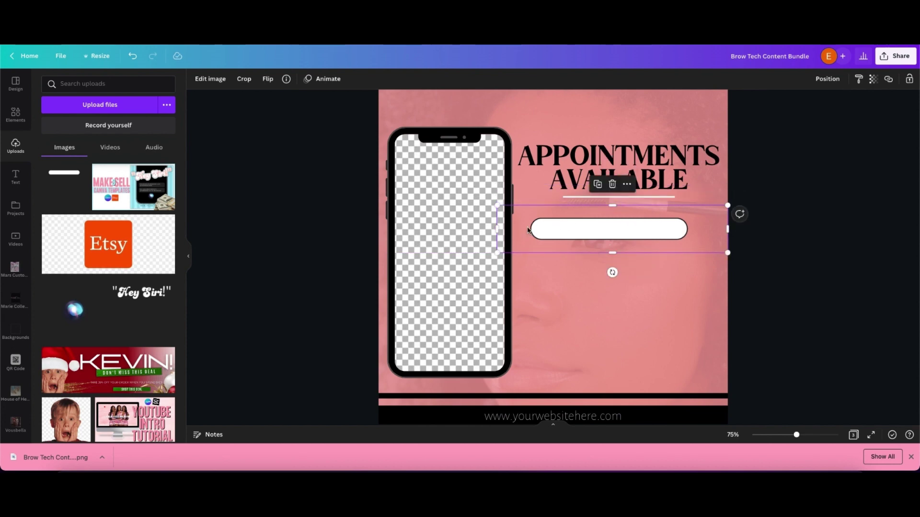
left_click_drag(498, 229, 518, 229)
left_click_drag(727, 229, 714, 257)
left_click(701, 256)
left_click(675, 239)
left_click_drag(667, 234, 667, 236)
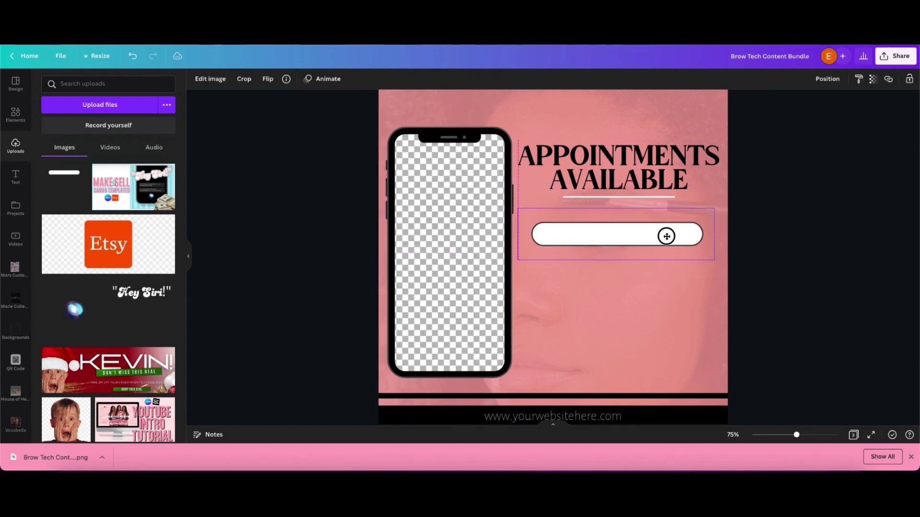
- Apply a Glow shadow to the bar image with size 4, transparency 52 and blur 3
left_click(218, 81)
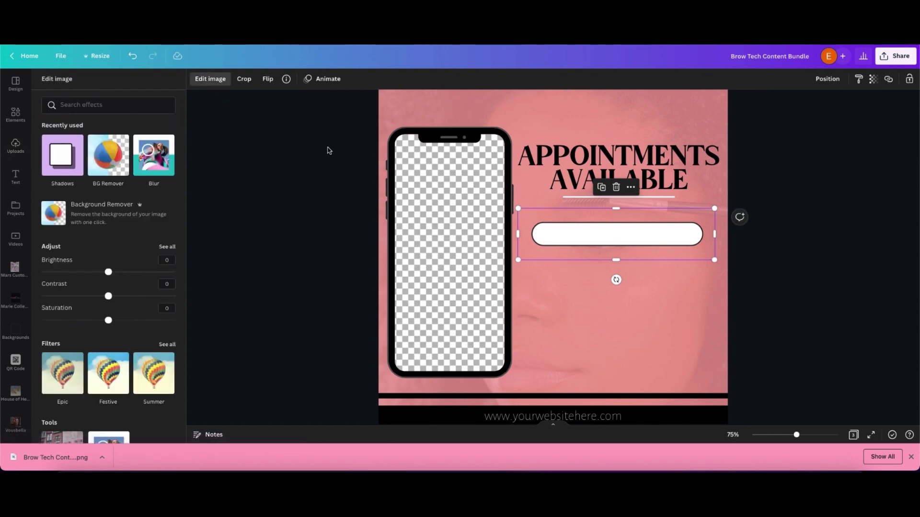
left_click(62, 155)
left_click(102, 128)
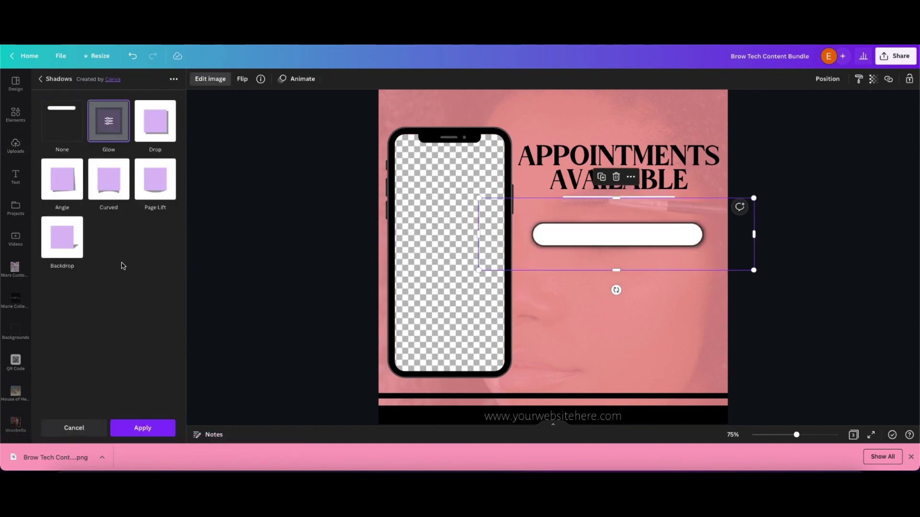
left_click(121, 123)
left_click_drag(109, 146, 172, 146)
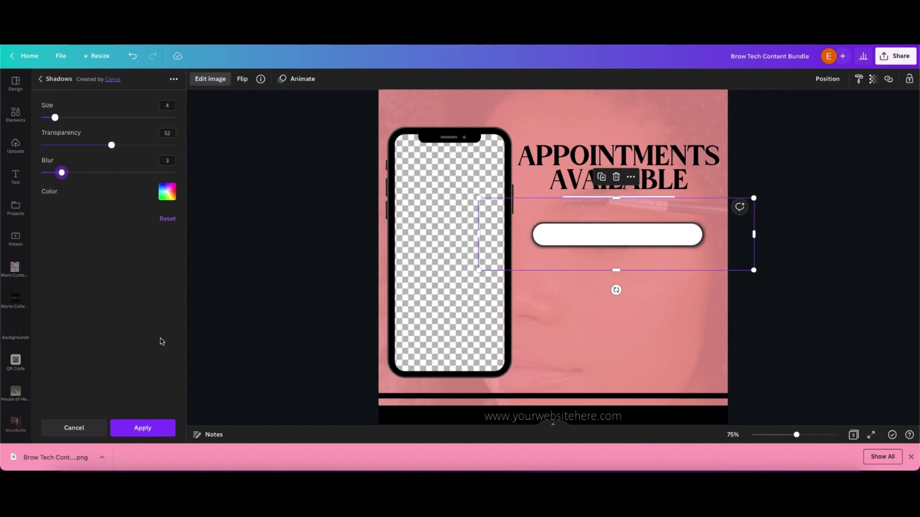
left_click(143, 427)
- Duplicate the website text, center the copy on the white rounded bar, and color it black
left_click(576, 416)
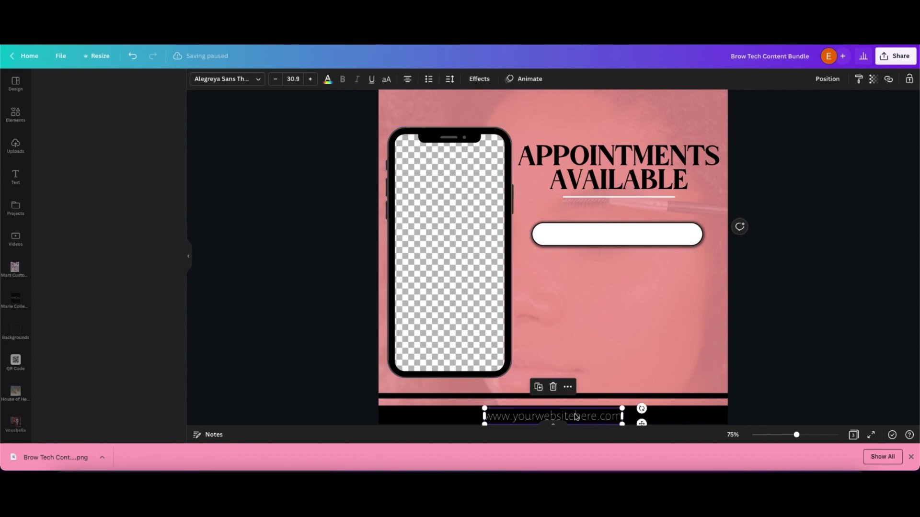
left_click(539, 387)
left_click_drag(587, 413, 650, 233)
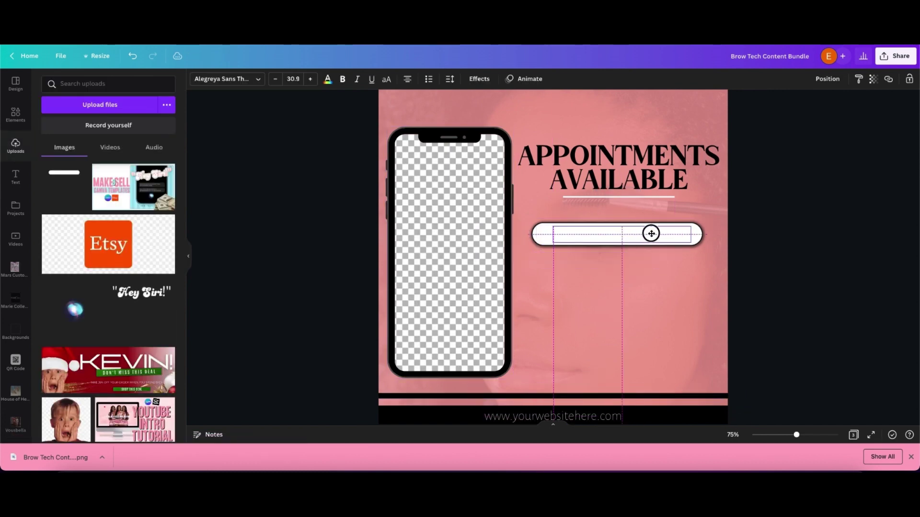
left_click(327, 78)
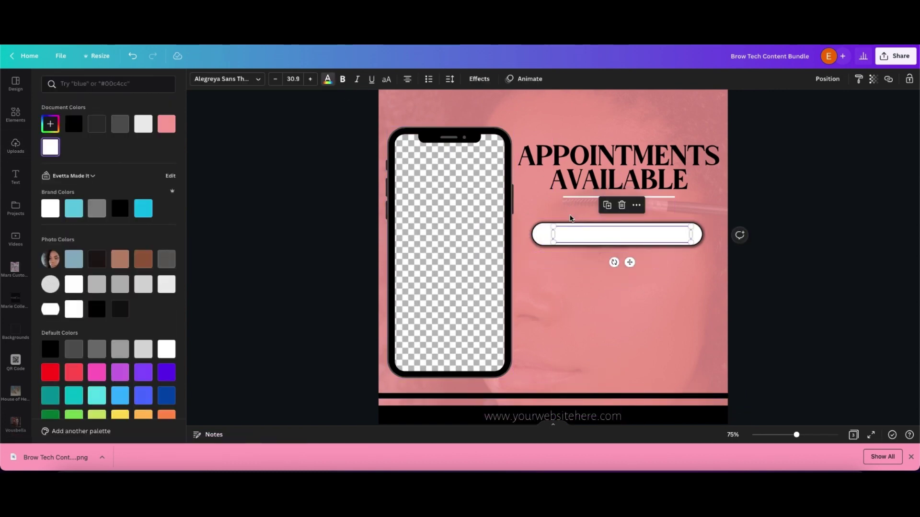
left_click(73, 124)
- Replace the copied text on the white bar with "Brow Tinting"
left_click_drag(559, 234, 692, 235)
key("BackSpace")
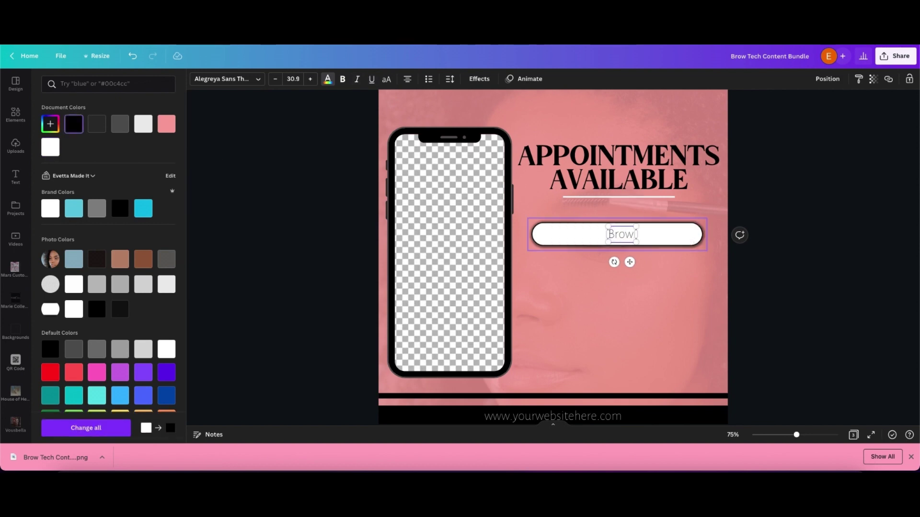
type("Brow Tinting")
- Duplicate the rounded bar together with its Brow Tinting text and place the copy directly below the original
left_click(585, 239)
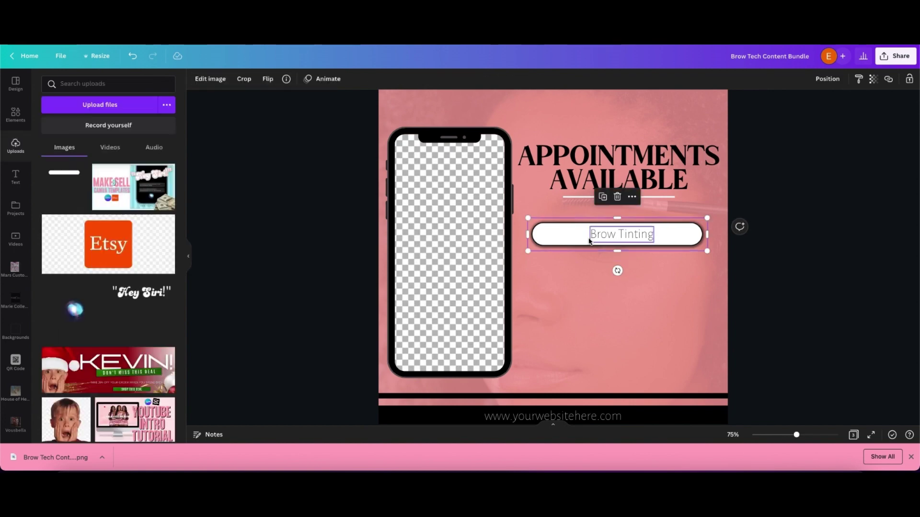
left_click(605, 237, "shift")
left_click_drag(608, 234, 608, 265, "alt")
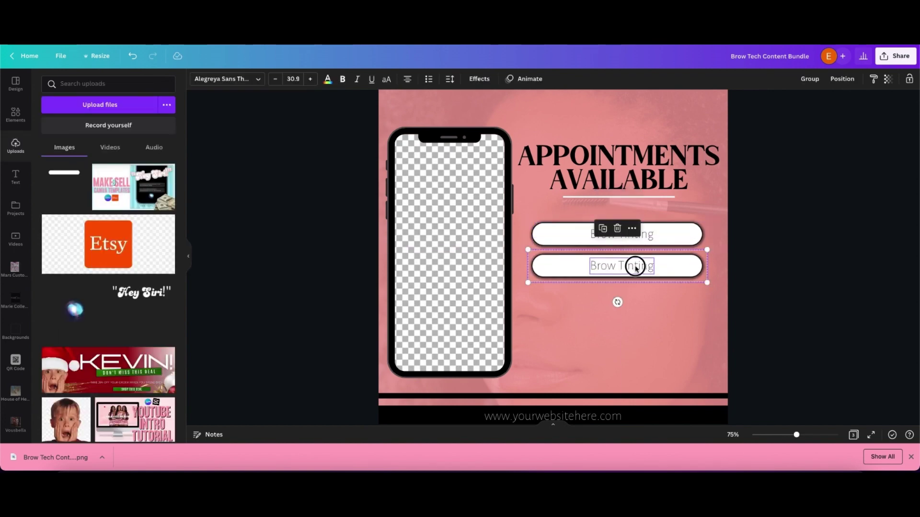
- Change the text on the second rounded bar to "Brow Lamination"
left_click(629, 265)
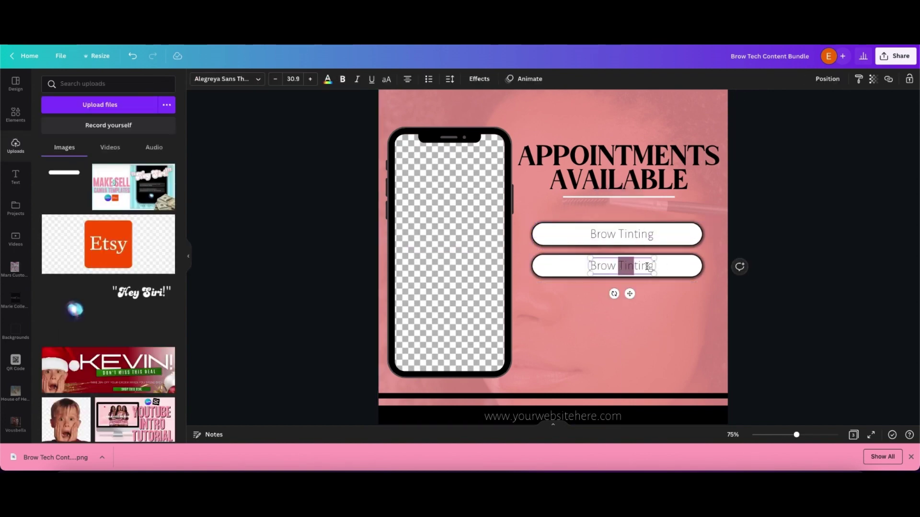
type("Laminatio")
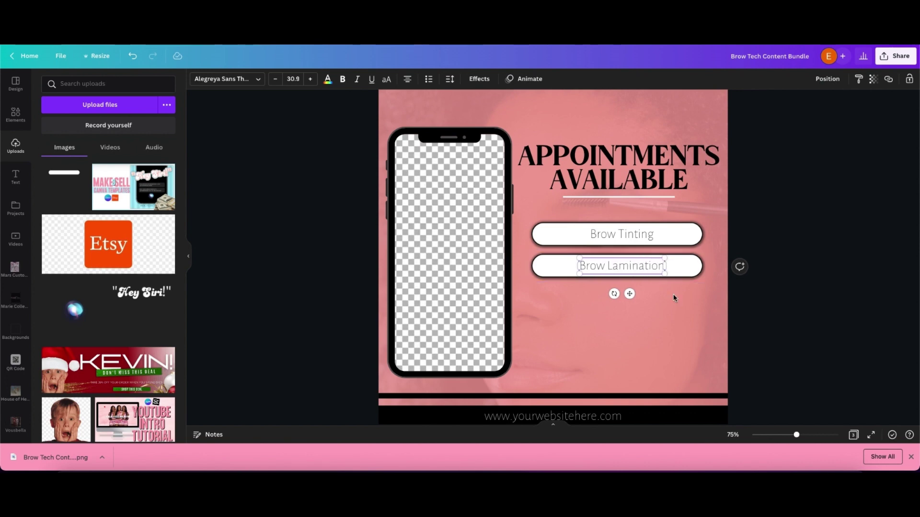
left_click(673, 298)
- Duplicate the Brow Lamination bar together with its text and place the copy directly below it
left_click(558, 270)
left_click(624, 271, "shift")
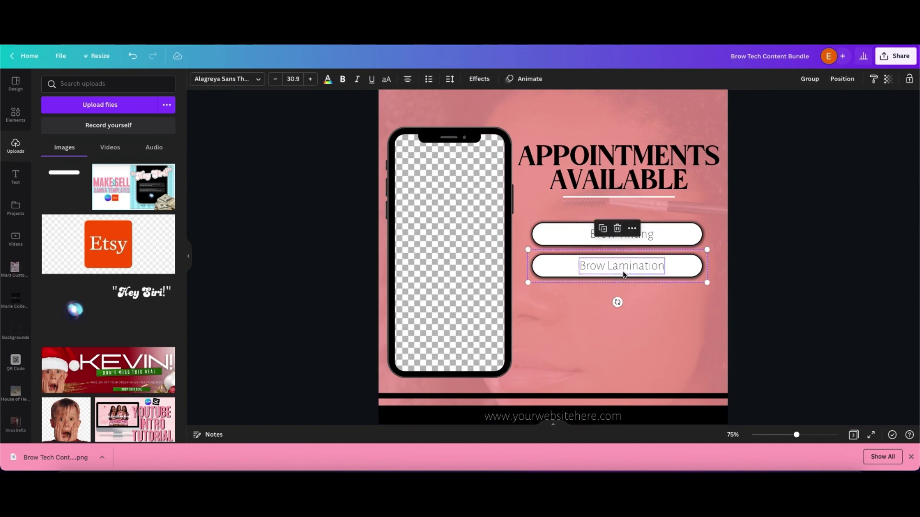
key("super+d")
left_click_drag(630, 271, 625, 296)
- Select the three service bars with their texts and space them evenly vertically
left_click(618, 266, "shift")
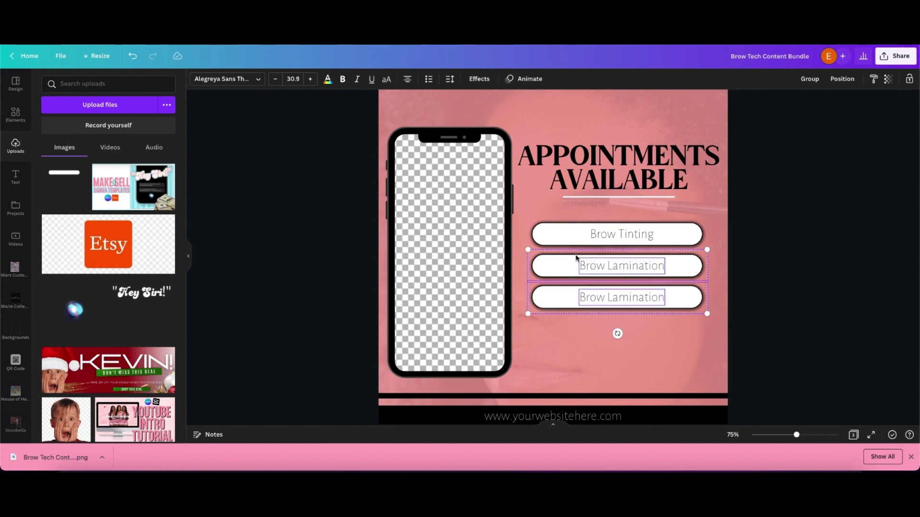
left_click(617, 234, "shift")
left_click(842, 79)
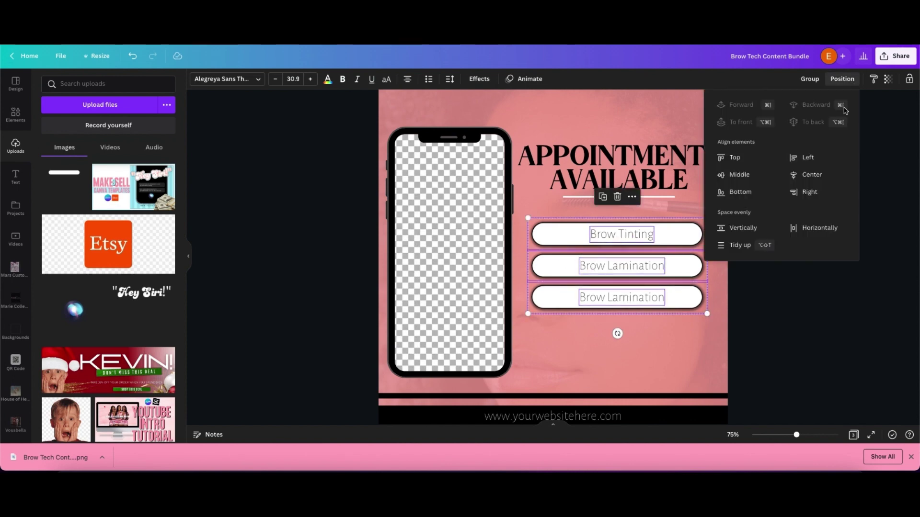
left_click(745, 230)
left_click(783, 328)
- Replace the text on the third rounded bar with "Microshading"
left_click_drag(622, 249, 638, 297)
double_click(611, 297)
right_click(644, 297)
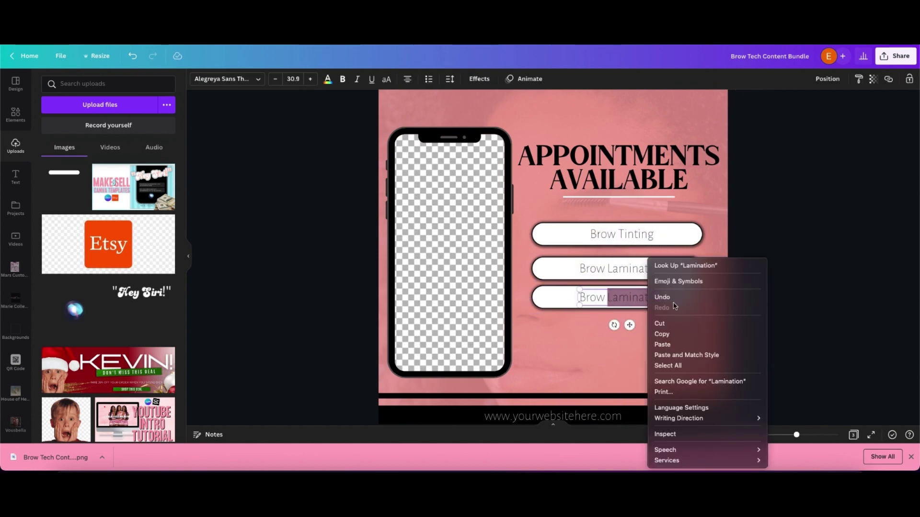
left_click(679, 363)
type("Moc")
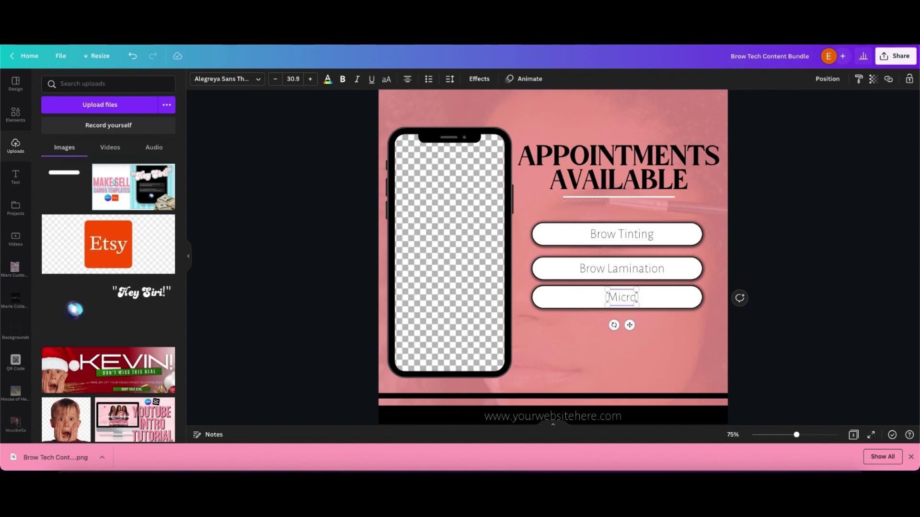
- Duplicate the Microshading bar together with its text and place the copy directly below as a fourth bar
left_click(680, 304)
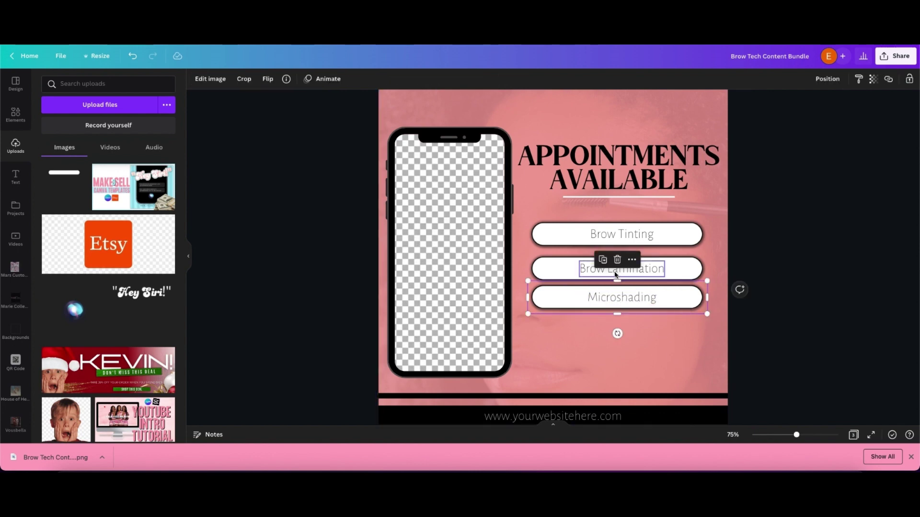
left_click(602, 260)
left_click_drag(666, 299, 646, 334)
left_click(637, 298)
left_click(607, 269)
- Replace the text on the fourth rounded bar with "Microblading"
double_click(647, 330)
right_click(647, 330)
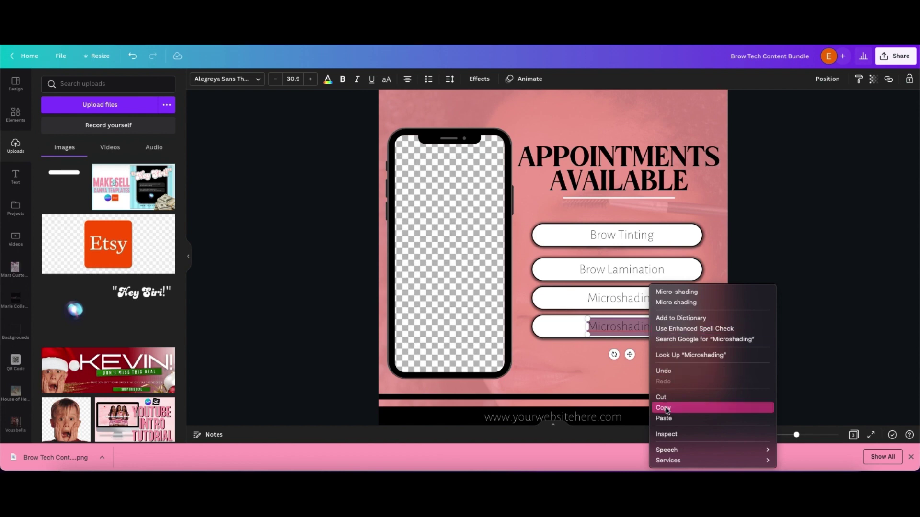
left_click(613, 327)
type("Micr")
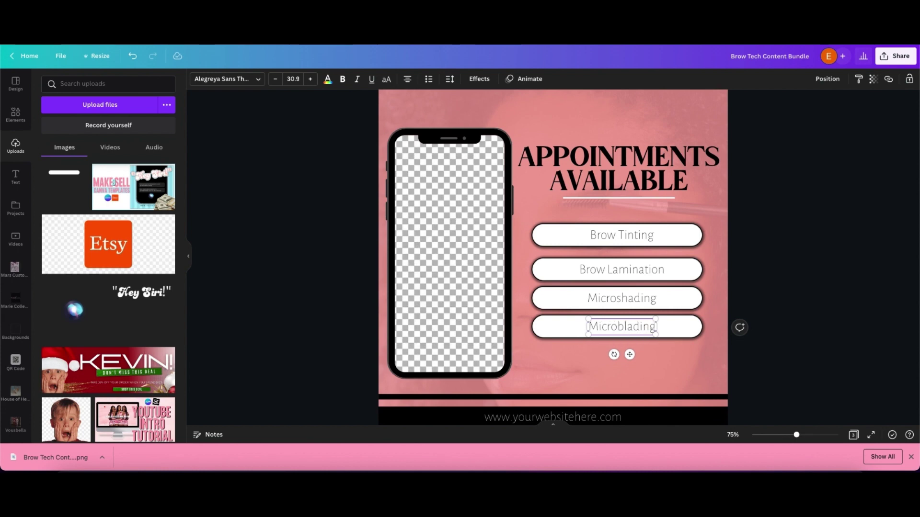
left_click(691, 358)
- Hyphenate the two lowest bar labels as "Micro-Blading" and "Micro-Shading"
left_click(634, 328)
scroll(634, 328, "down", 1)
right_click(634, 322)
left_click(603, 312)
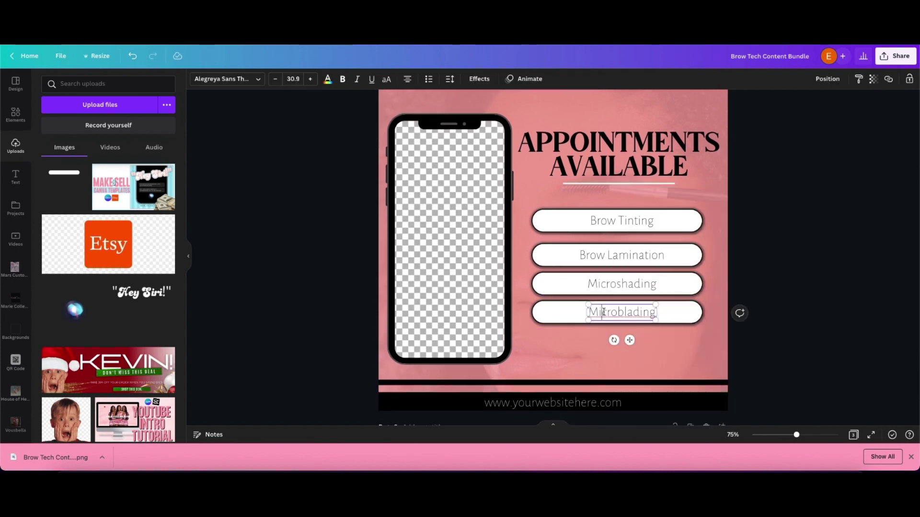
right_click(603, 311)
key("Escape")
left_click(618, 312)
type("-B")
left_click(618, 285)
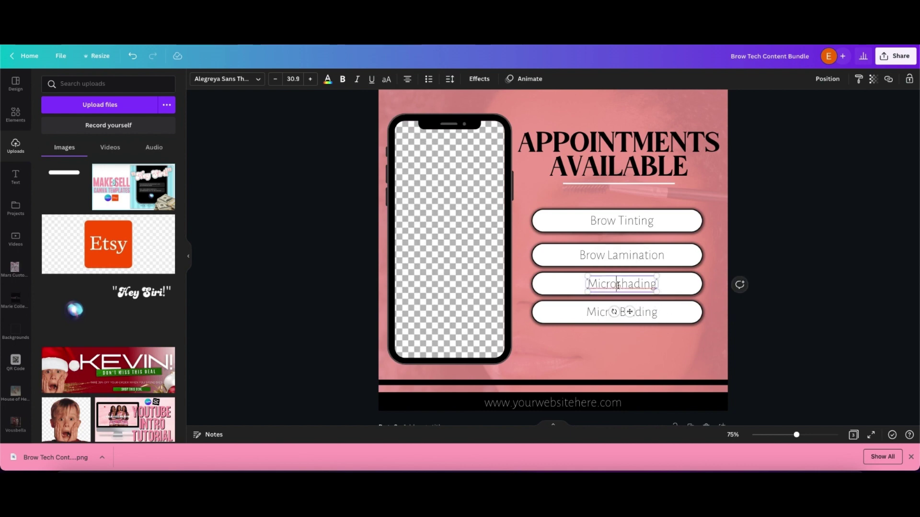
type("-S")
left_click(752, 335)
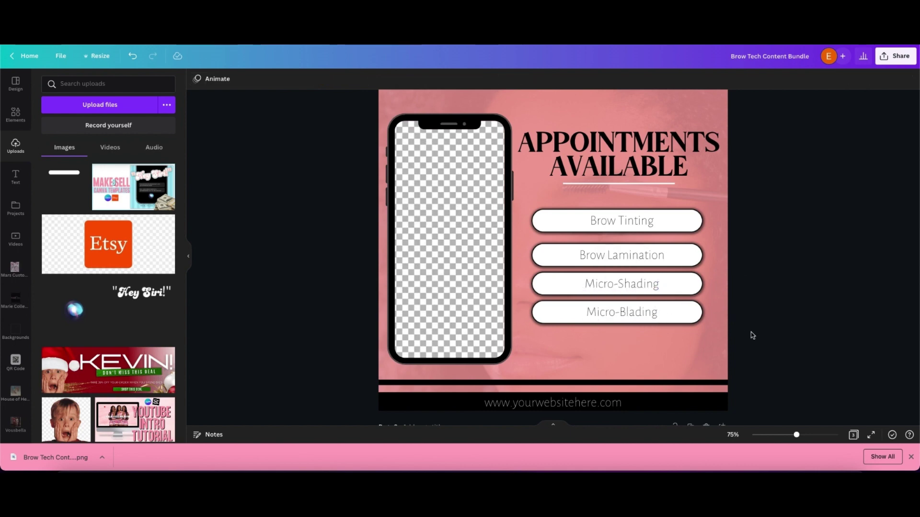
- Select all four service bars with their texts and move them down slightly below the heading
scroll(738, 297, "down", 1)
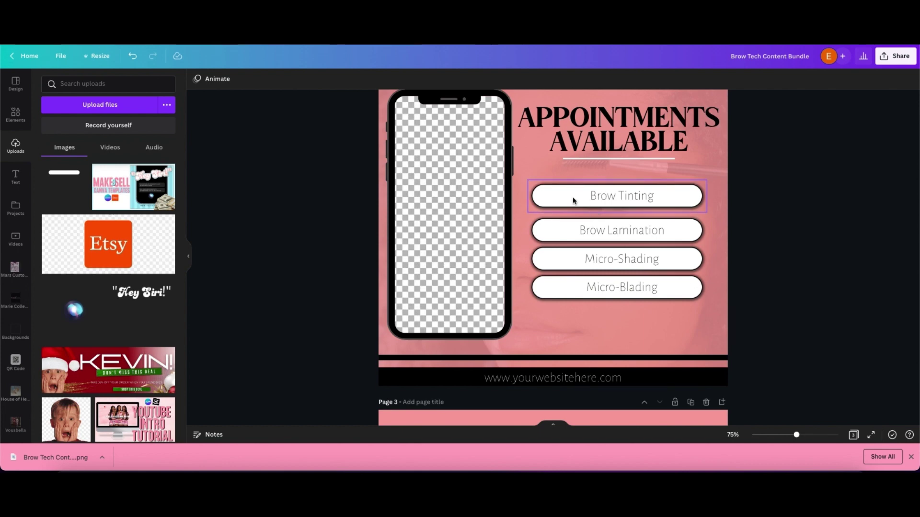
left_click(618, 195)
left_click(614, 232, "shift")
left_click(592, 261, "shift")
left_click(610, 288, "shift")
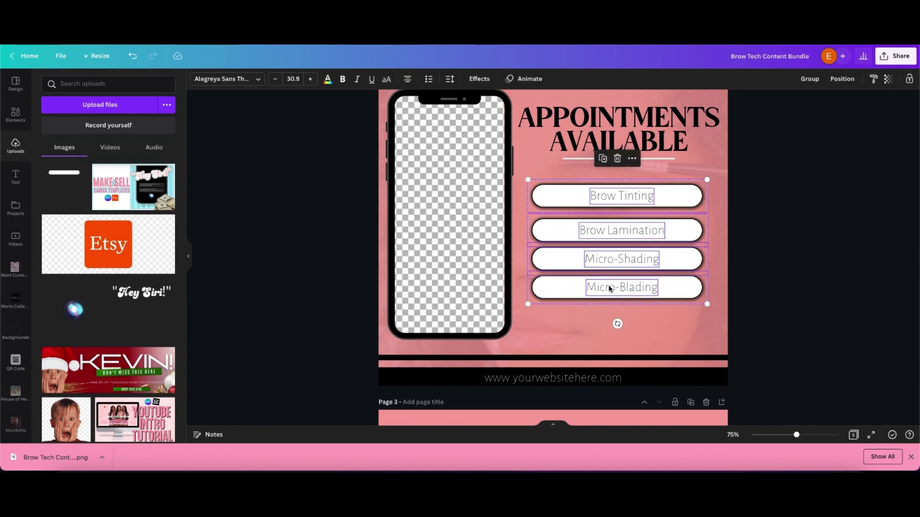
left_click_drag(609, 288, 610, 298)
left_click(741, 277)
- Duplicate the website text, place the copy between the white line and the Brow Tinting bar, and color it black
scroll(741, 278, "up", 1)
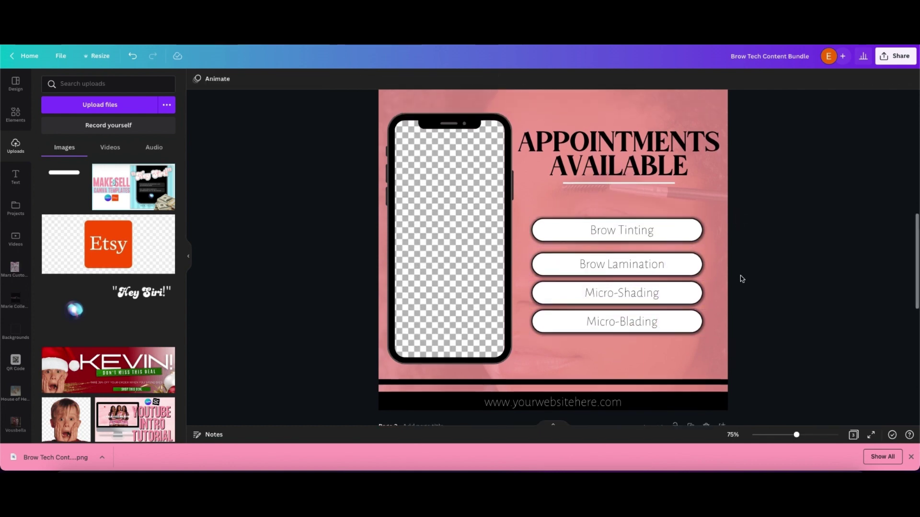
left_click(602, 403)
key("super+d")
left_click_drag(649, 413, 699, 207)
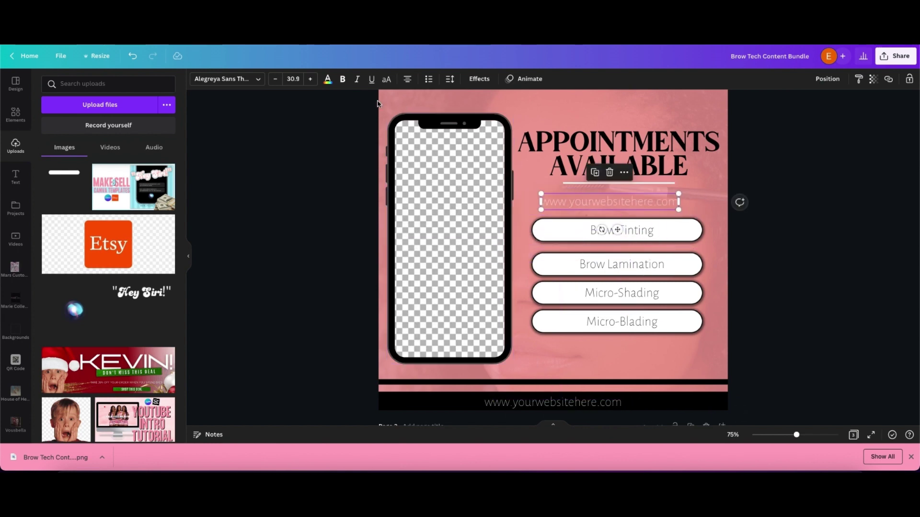
left_click(327, 80)
- Replace the copied website text under the heading with "choose your service below"
double_click(609, 202)
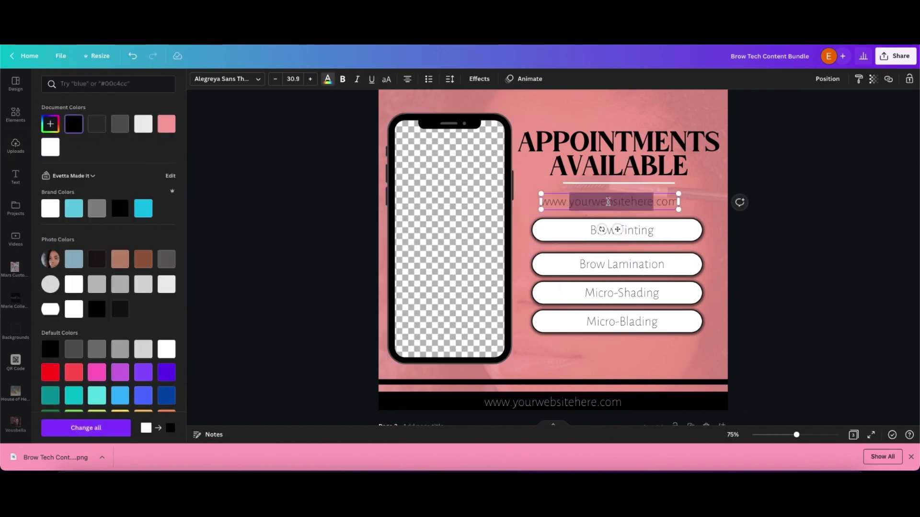
right_click(607, 202)
left_click(629, 307)
key("BackSpace")
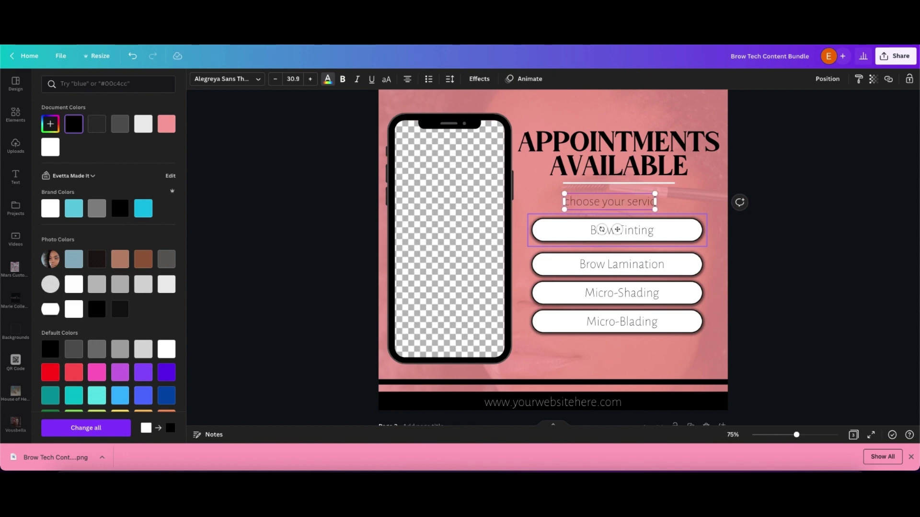
type("choose your service be")
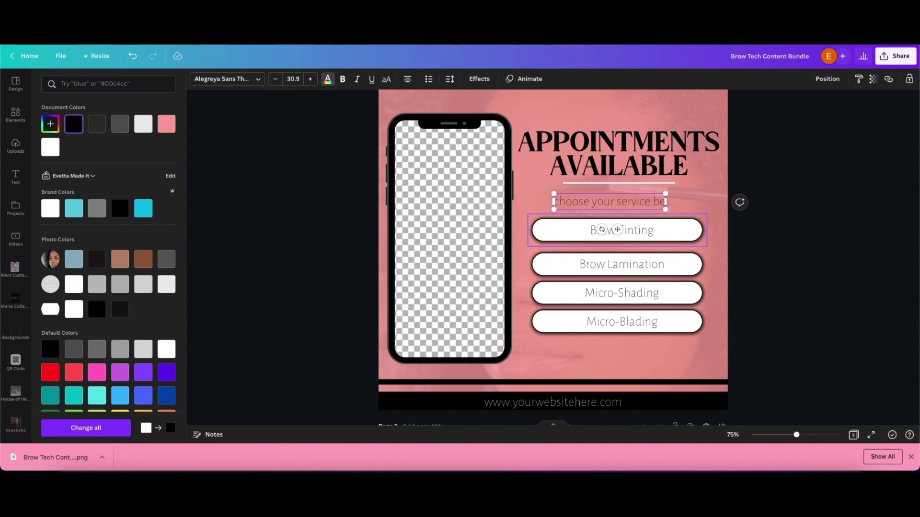
type("low")
- Make the service prompt uppercase and enlarge it to font size 34.1, spanning the width of the bars
left_click(386, 79)
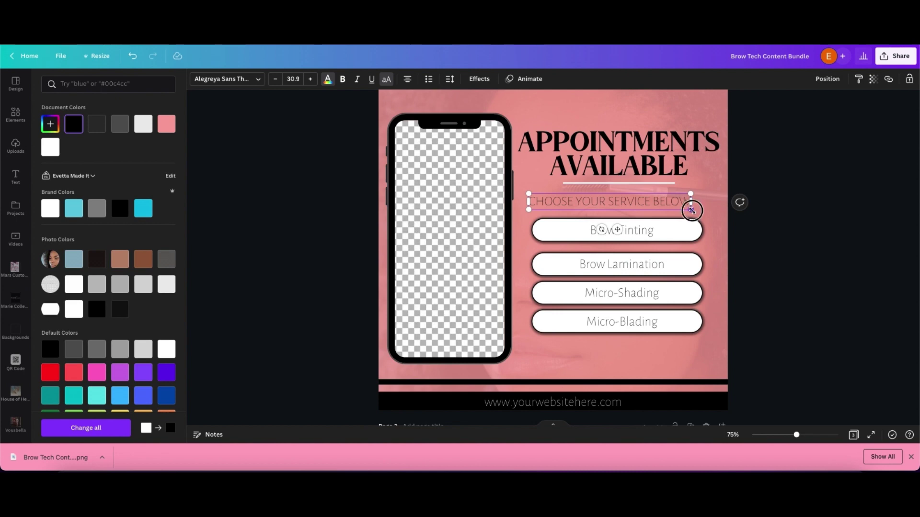
left_click_drag(691, 210, 708, 210)
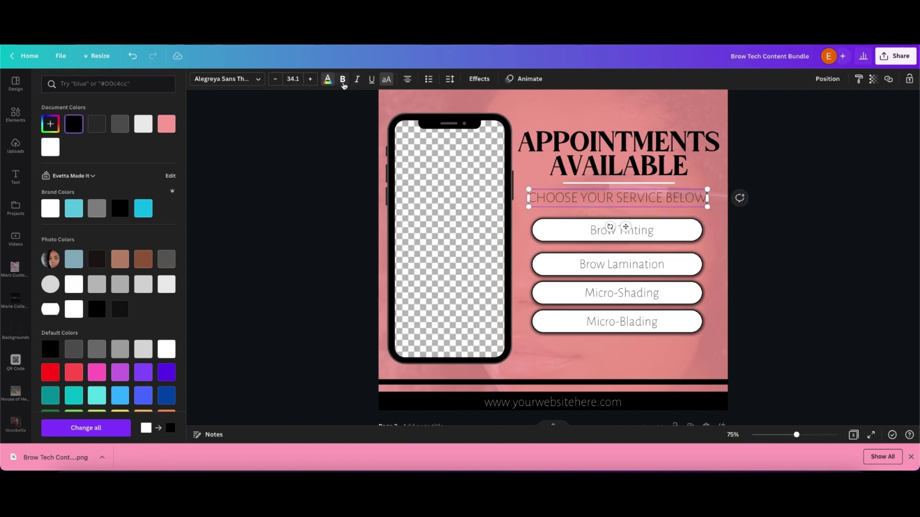
left_click(341, 165)
- Title page 2 "Appointments Available"
scroll(790, 218, "down", 2)
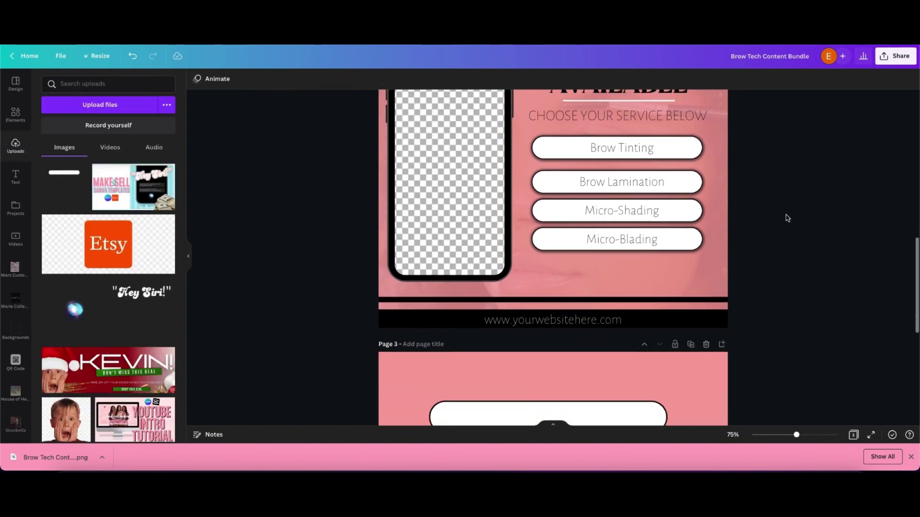
scroll(788, 218, "up", 2)
scroll(786, 216, "up", 2)
left_click(433, 104)
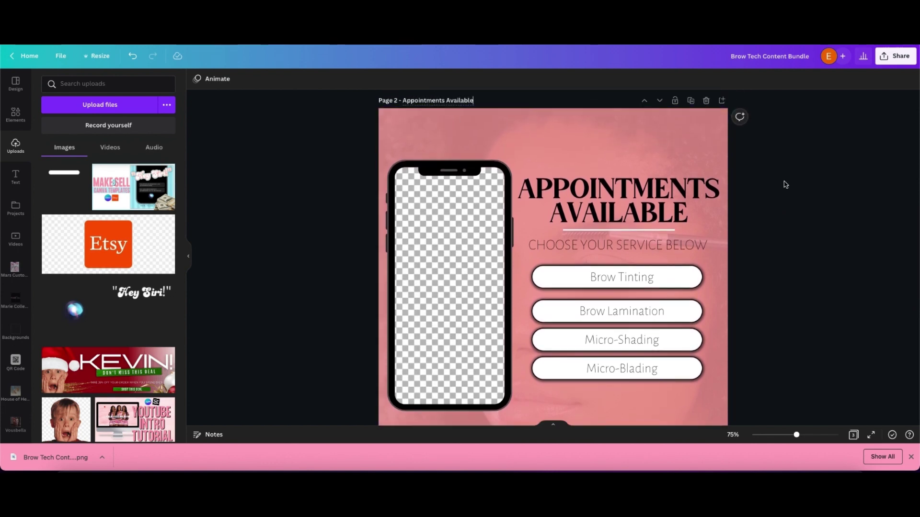
- Delete the leftover white rounded bar from page 3
scroll(786, 185, "down", 6)
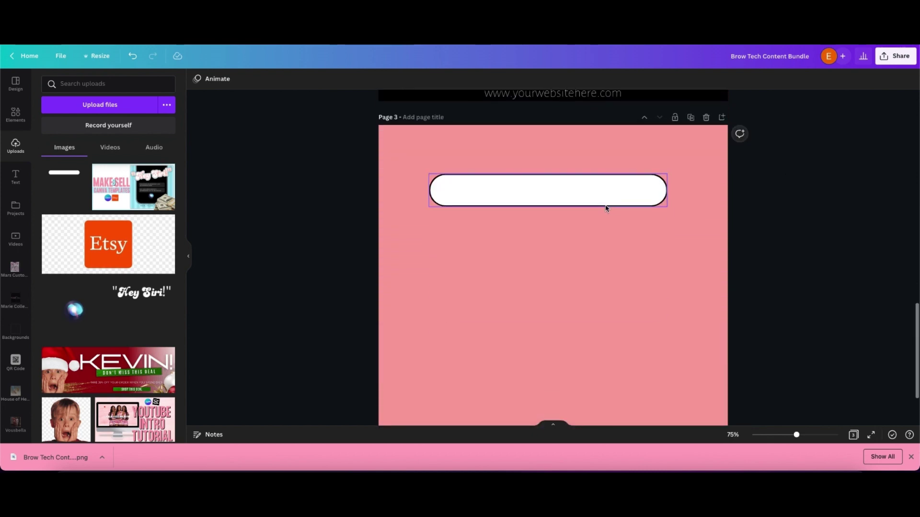
scroll(635, 237, "down", 1)
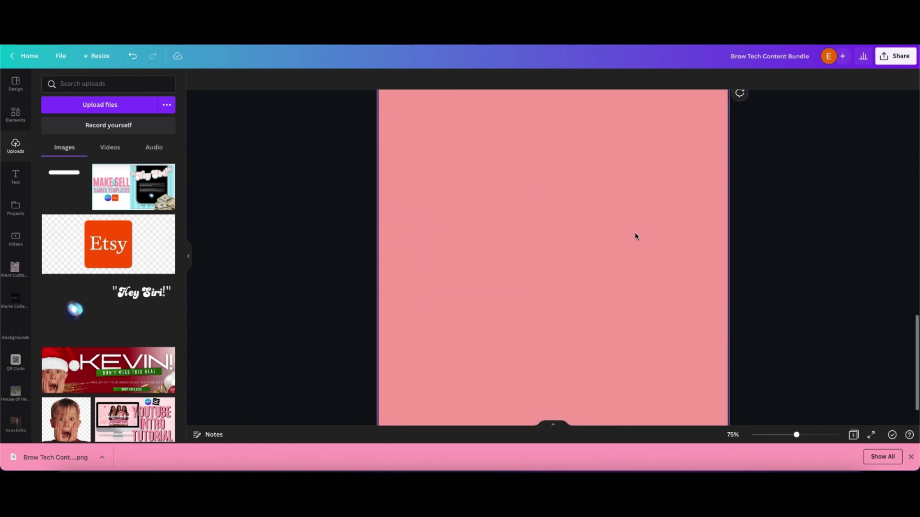
left_click(15, 115)
left_click(150, 84)
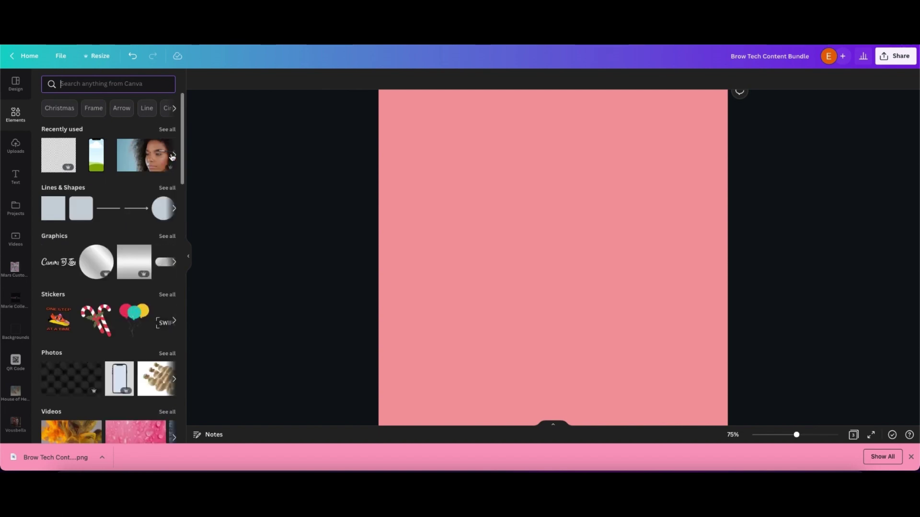
left_click(67, 156)
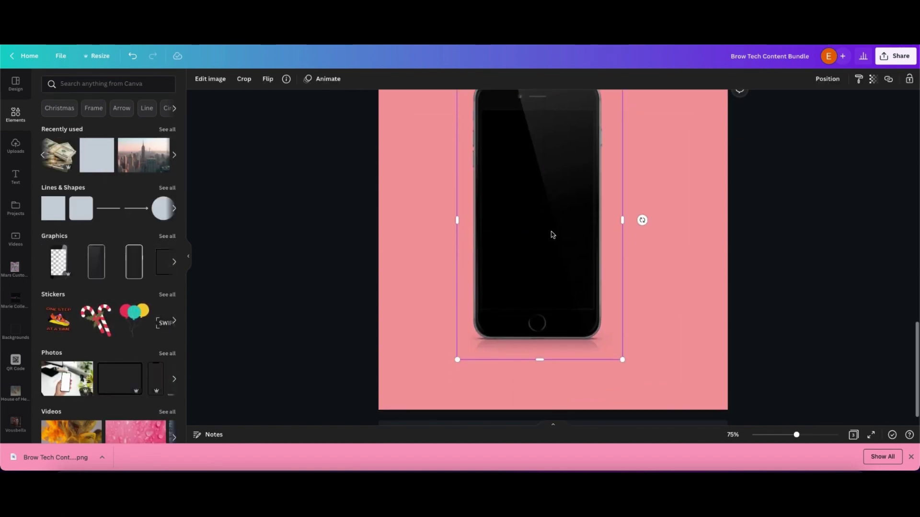
left_click(167, 129)
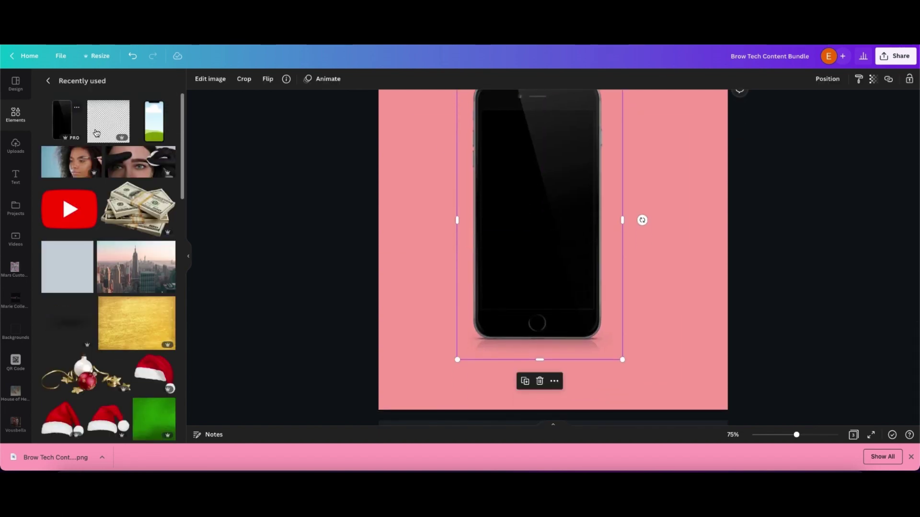
key("Delete")
- Insert the black phone image from the NEW Elements folder on page 3 and crop its empty sides
scroll(16, 252, "down", 5)
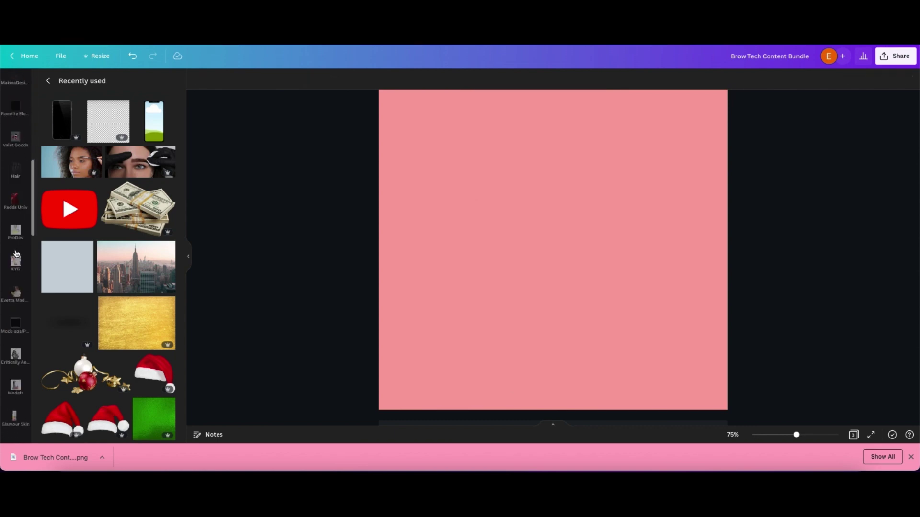
scroll(16, 253, "down", 5)
left_click(17, 271)
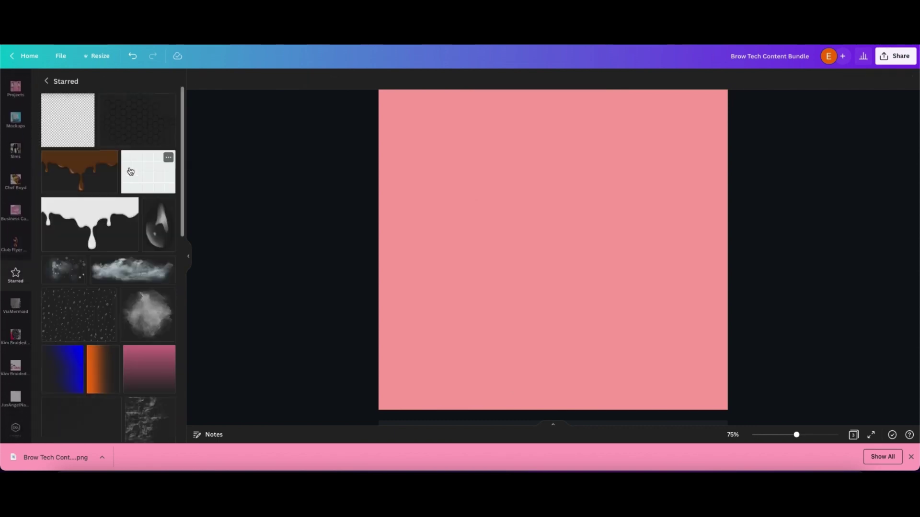
scroll(132, 191, "down", 10)
scroll(18, 264, "up", 5)
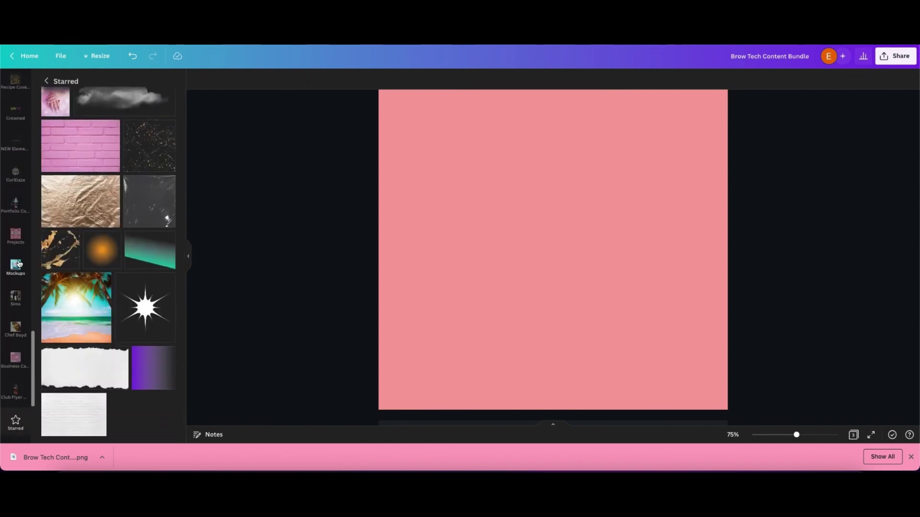
left_click(15, 143)
left_click(74, 245)
left_click_drag(425, 235, 512, 235)
left_click_drag(686, 236, 597, 236)
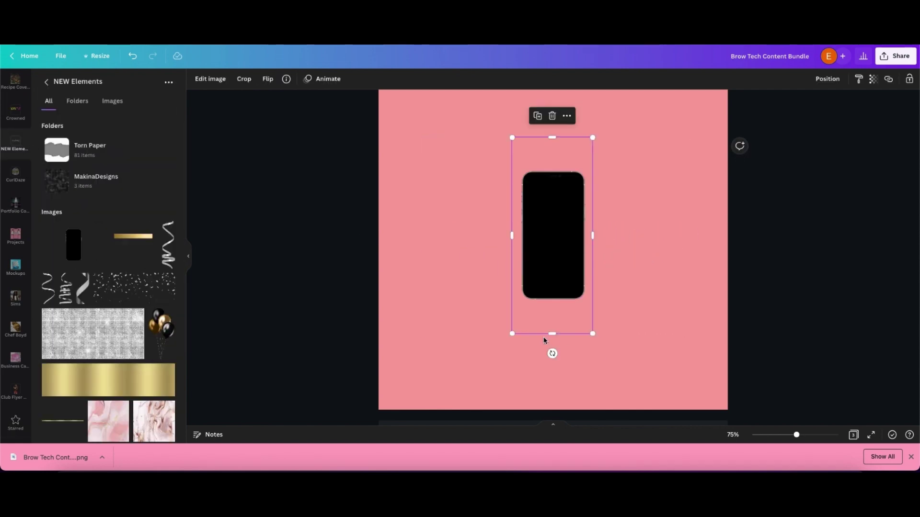
- Enlarge the phone image and center it on page 3 so its lower part runs off the page's bottom edge
left_click_drag(511, 334, 339, 464)
left_click_drag(505, 297, 491, 240)
scroll(551, 336, "up", 1)
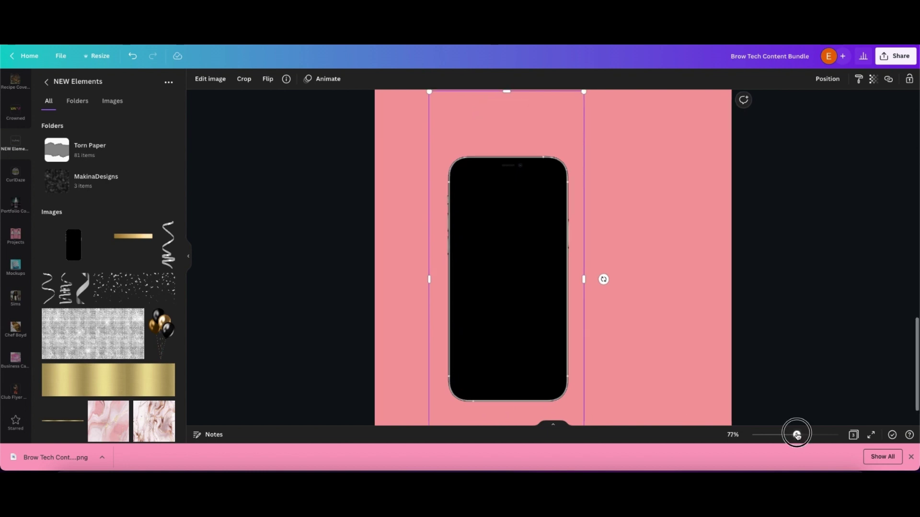
left_click_drag(795, 433, 792, 434)
left_click_drag(514, 130, 512, 171)
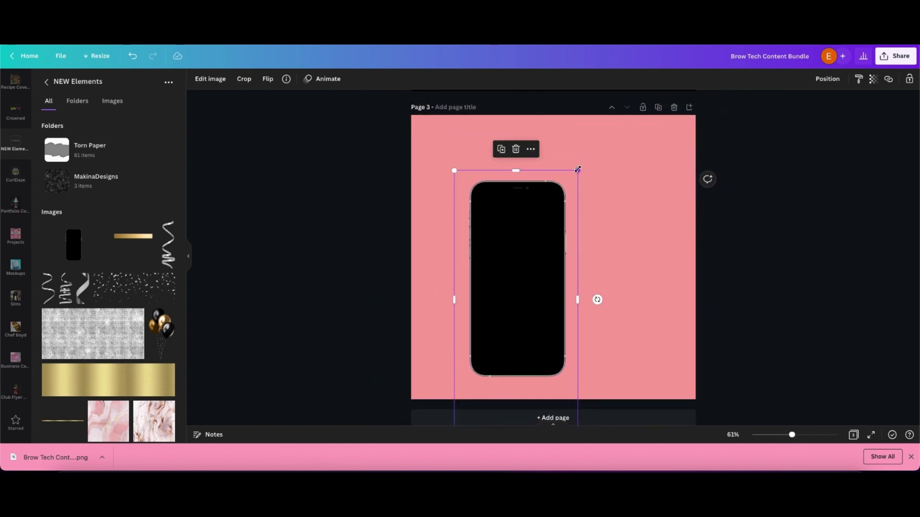
left_click_drag(577, 171, 641, 57)
left_click_drag(558, 210, 634, 181)
left_click_drag(529, 399, 330, 466)
left_click_drag(569, 250, 569, 286)
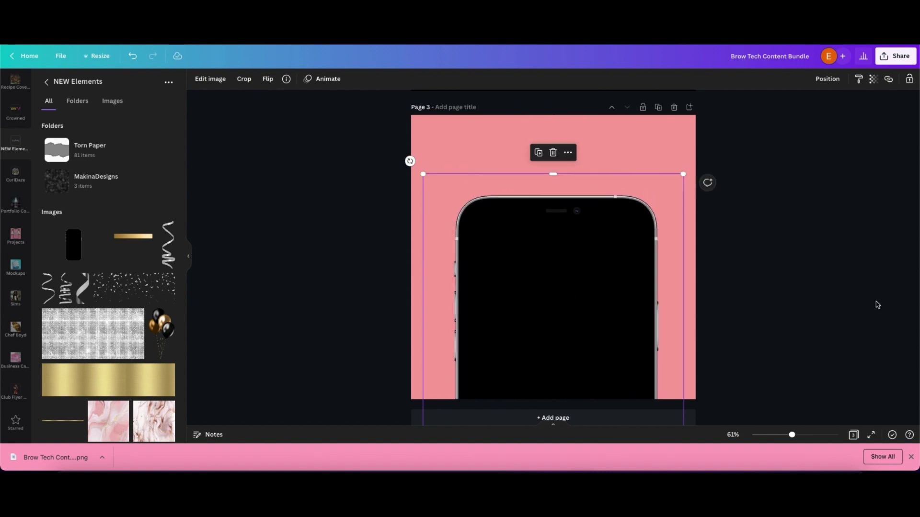
left_click(860, 304)
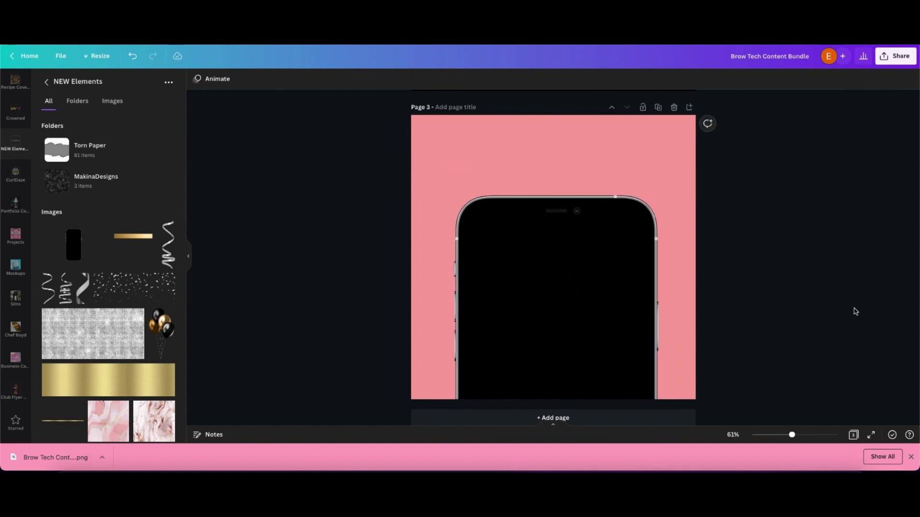
- Copy page 2's website text onto the page 3 phone screen, replace it with "11:00" and enlarge it to font size 167
scroll(411, 178, "up", 2)
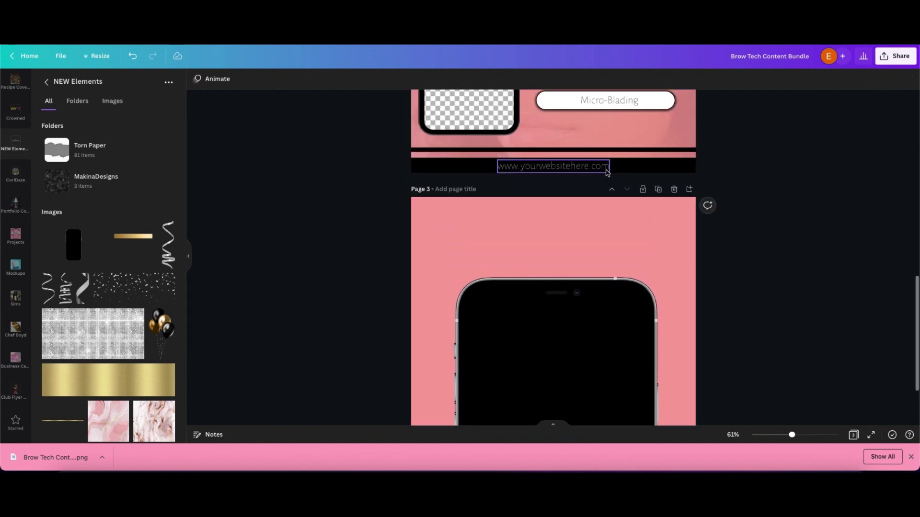
left_click(604, 169)
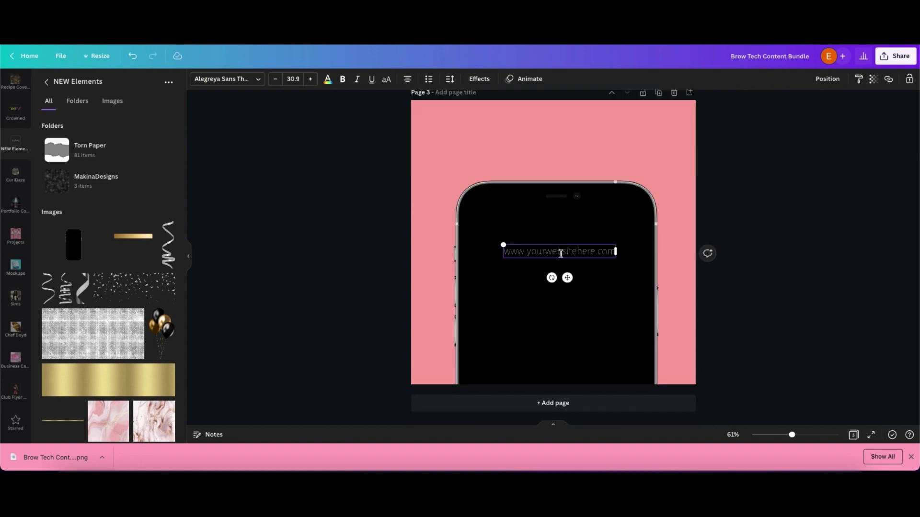
right_click(561, 253)
left_click(622, 357)
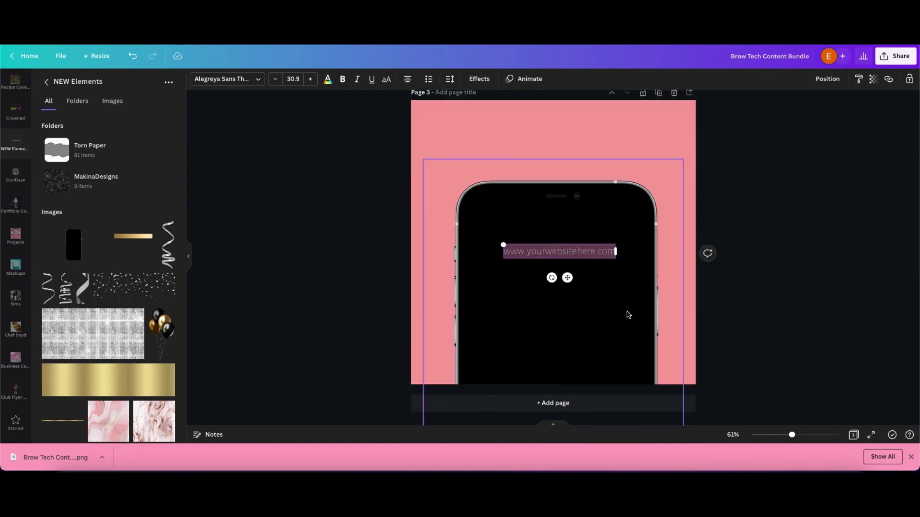
key("BackSpace")
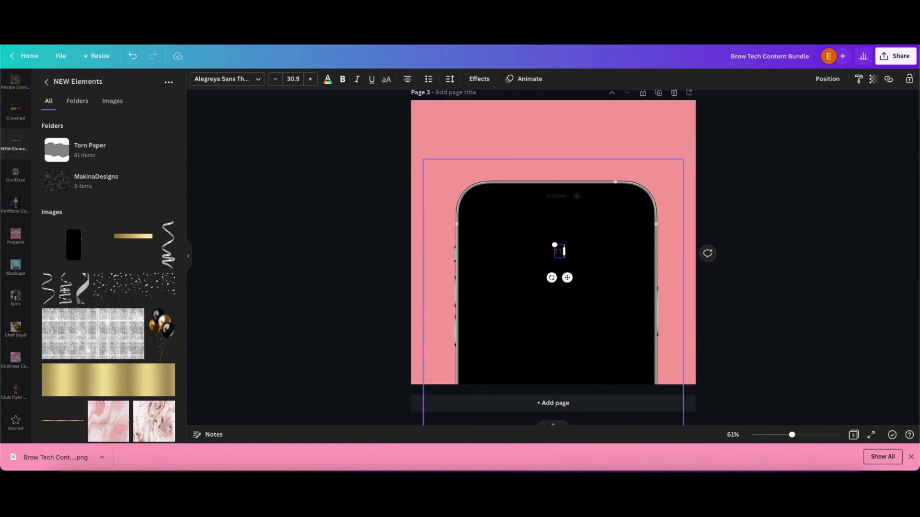
left_click_drag(548, 245, 481, 213)
left_click_drag(571, 257, 563, 290)
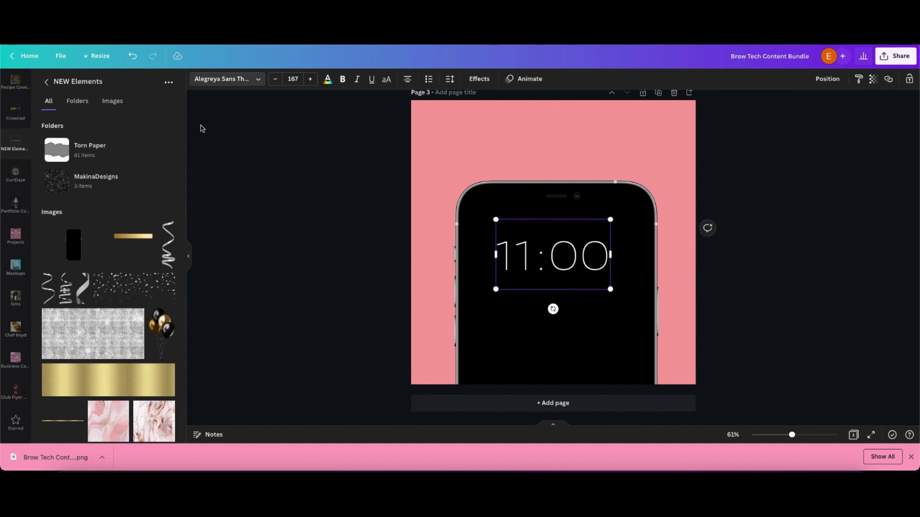
- Change the font of the "11:00" text to Canva Sans
left_click(227, 78)
left_click(114, 268)
left_click(82, 197)
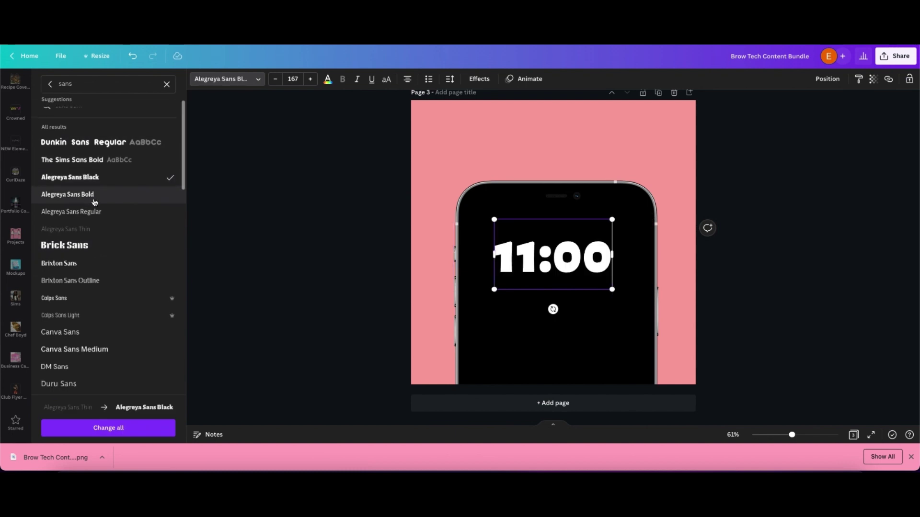
scroll(96, 230, "down", 2)
left_click(97, 268)
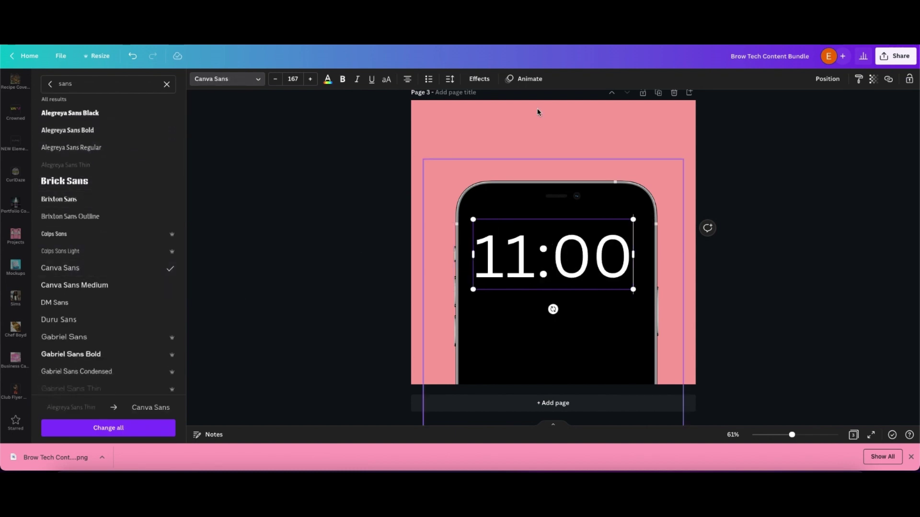
- Tighten the letter spacing of the "11:00" text slightly and move it a little lower on the phone screen
left_click(450, 79)
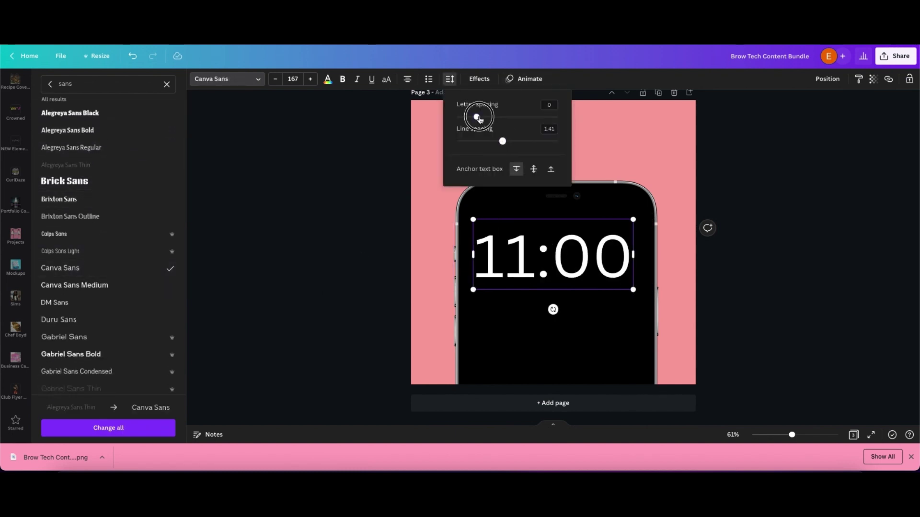
left_click_drag(479, 119, 474, 119)
left_click(390, 236)
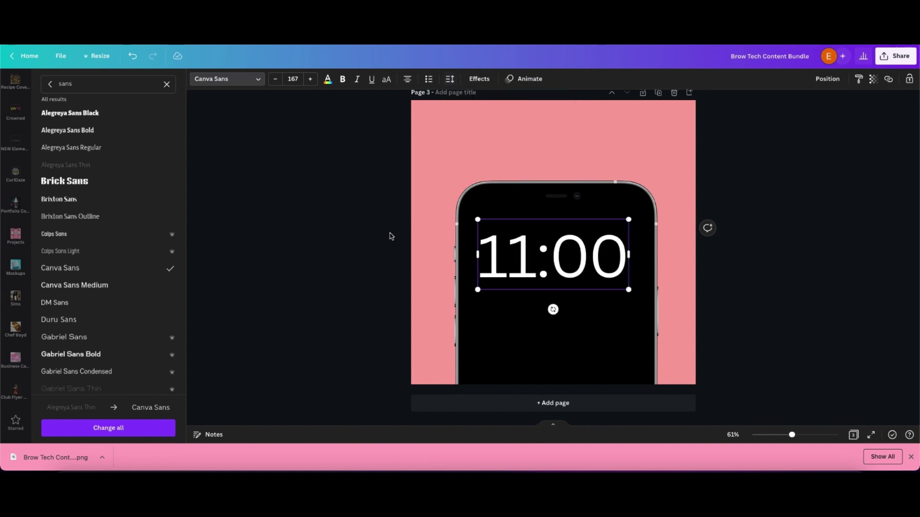
left_click_drag(553, 290, 555, 301)
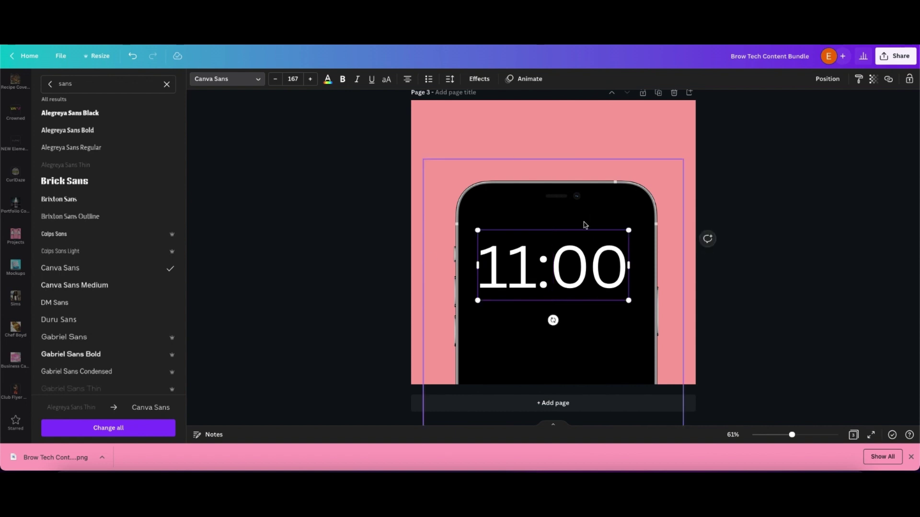
- Duplicate the "11:00" text, shrink the copy above the time to font size 58.5 and replace its text with "FRI 6"
key("ctrl+d")
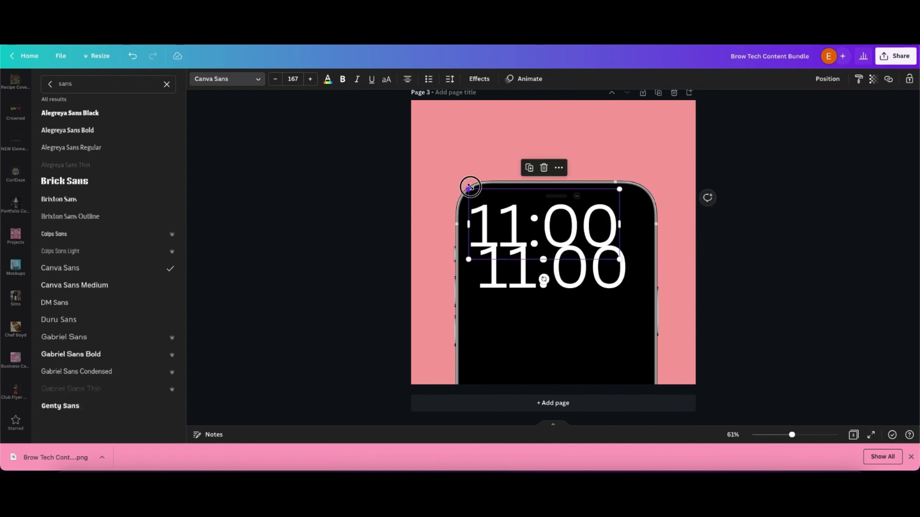
left_click_drag(470, 187, 487, 222)
left_click_drag(502, 234, 492, 234)
left_click(492, 234)
right_click(527, 235)
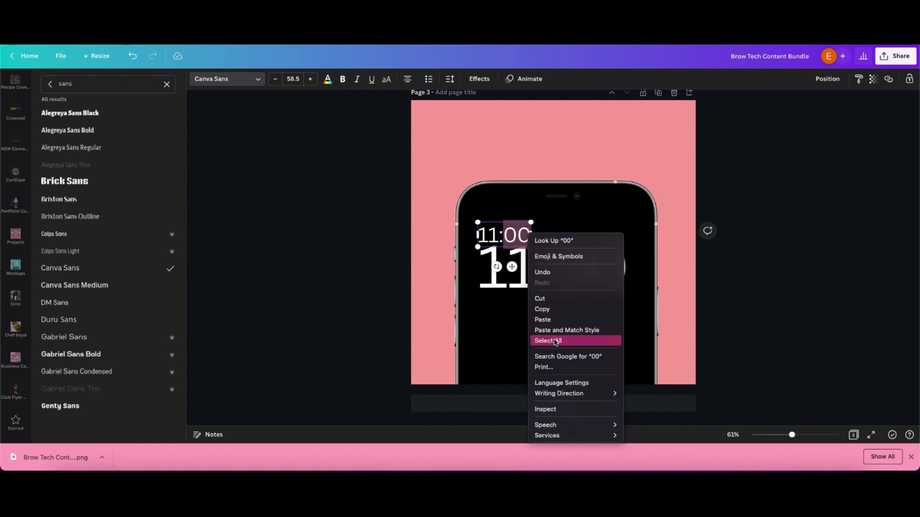
left_click(546, 340)
key("BackSpace")
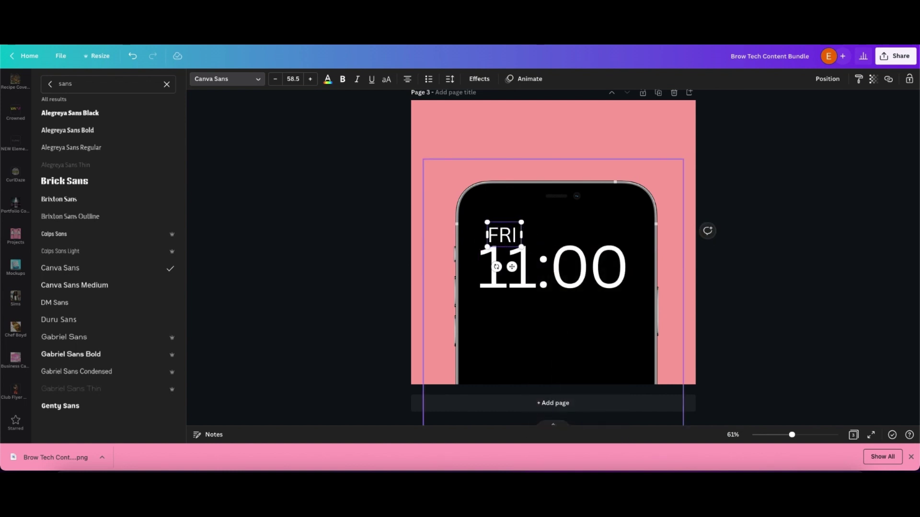
type("FRI 6")
left_click(318, 268)
- Shrink the "FRI 6" text to font size 33.2 and place it just above the time
left_click(485, 227)
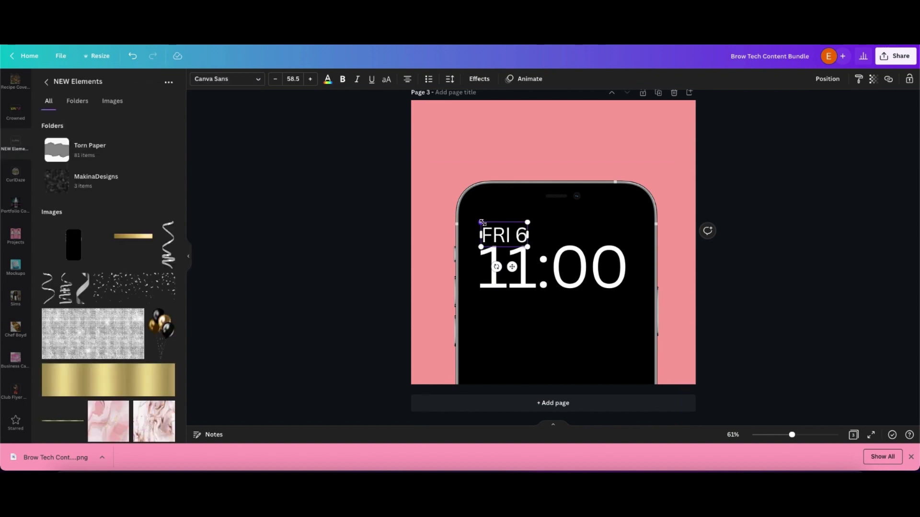
left_click_drag(481, 222, 496, 230)
left_click_drag(521, 263, 522, 259)
left_click_drag(522, 259, 523, 259)
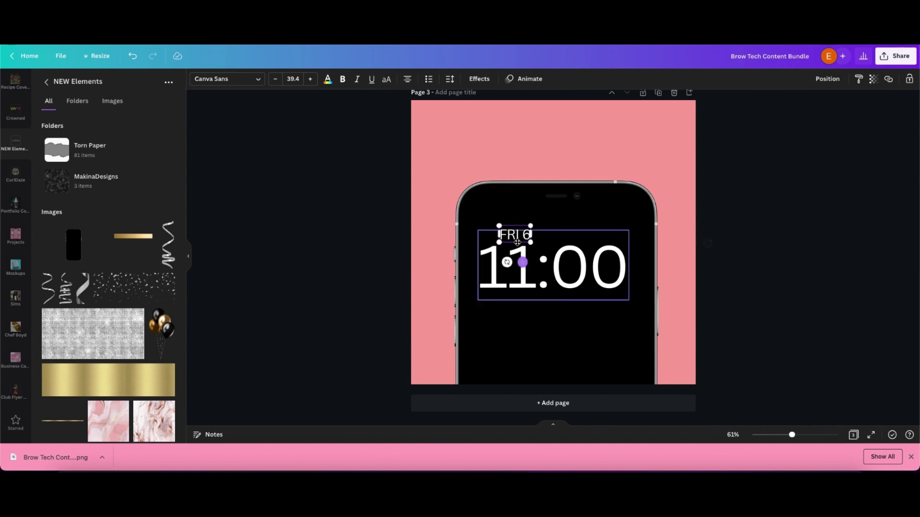
left_click_drag(499, 225, 503, 228)
left_click_drag(523, 260, 519, 259)
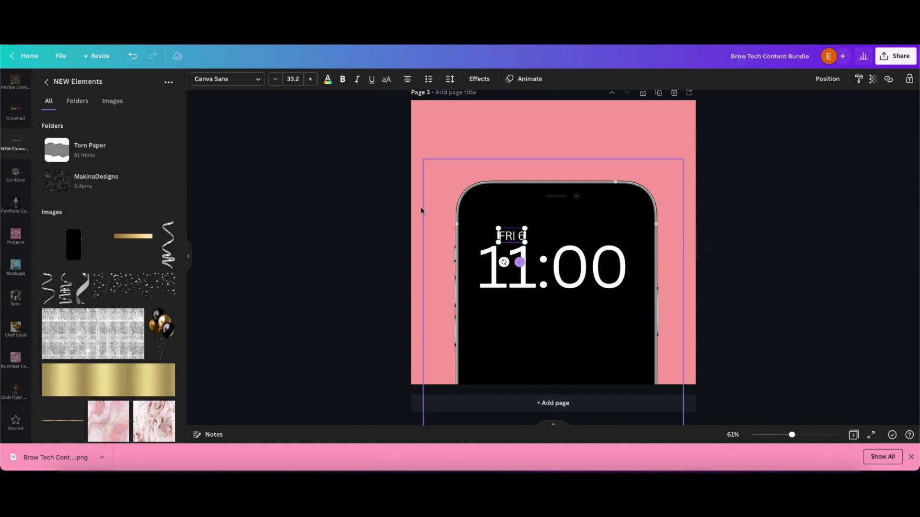
- Search the elements for "cloud", insert the solid white cloud graphic and shrink it to a small icon
scroll(21, 114, "down", 5)
scroll(21, 114, "up", 5)
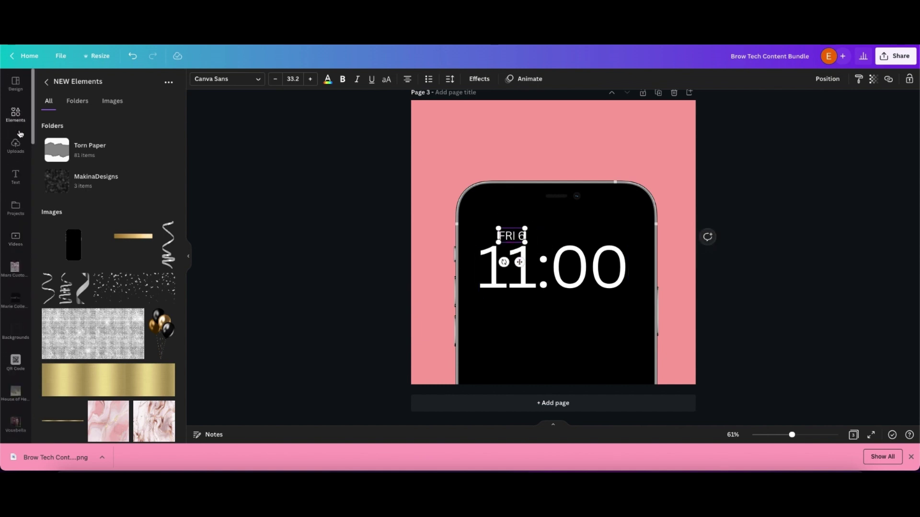
left_click(20, 114)
type("cloud")
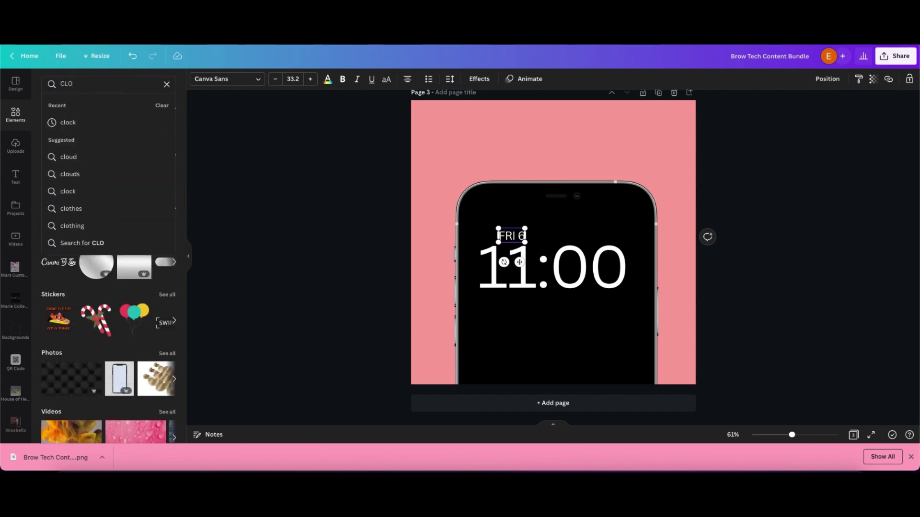
key("Return")
left_click(68, 184)
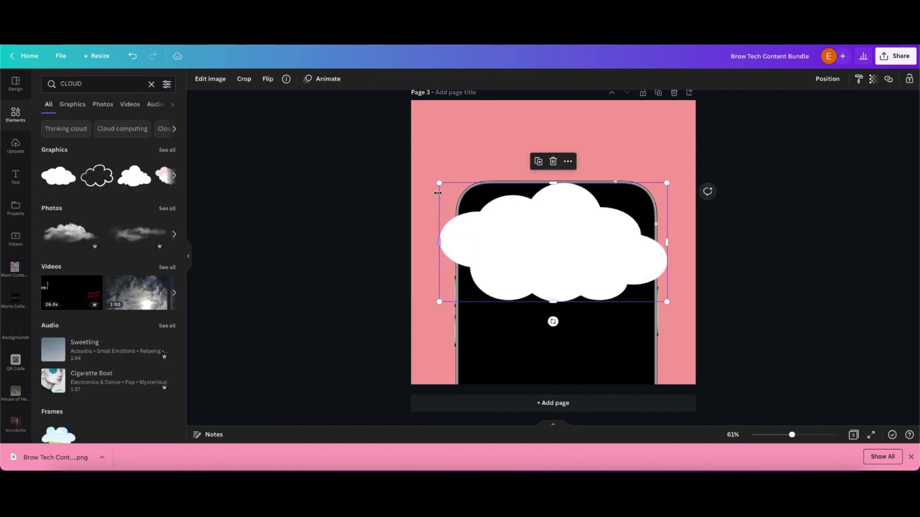
left_click_drag(437, 184, 594, 263)
left_click_drag(670, 300, 554, 242)
- Place the cloud icon directly after "FRI 6" and shift both together toward the center above the time
left_click(619, 282)
left_click(819, 78)
left_click(790, 106)
mouse_move(548, 237)
left_mouse_down()
mouse_move(539, 235)
mouse_move(548, 236)
left_mouse_up()
left_click(708, 237)
left_click(533, 236)
left_click(517, 236, "shift")
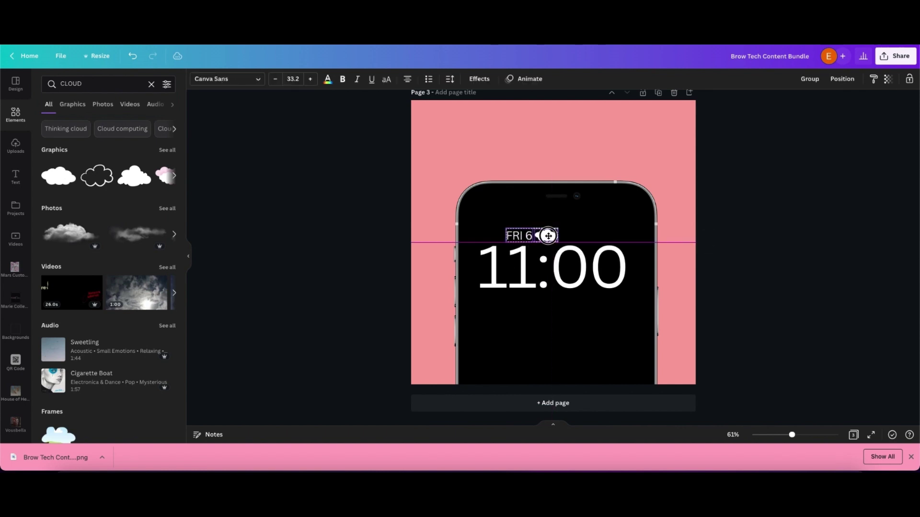
left_click(336, 222)
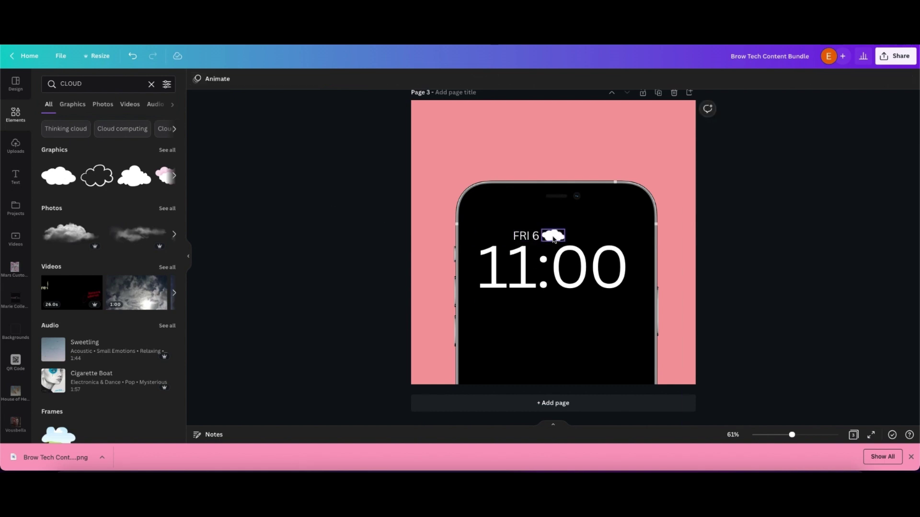
- Duplicate the "FRI 6" text to the other side of the cloud and change the copy to "65"
left_click(525, 236)
left_click(511, 207)
left_click_drag(538, 265, 590, 263)
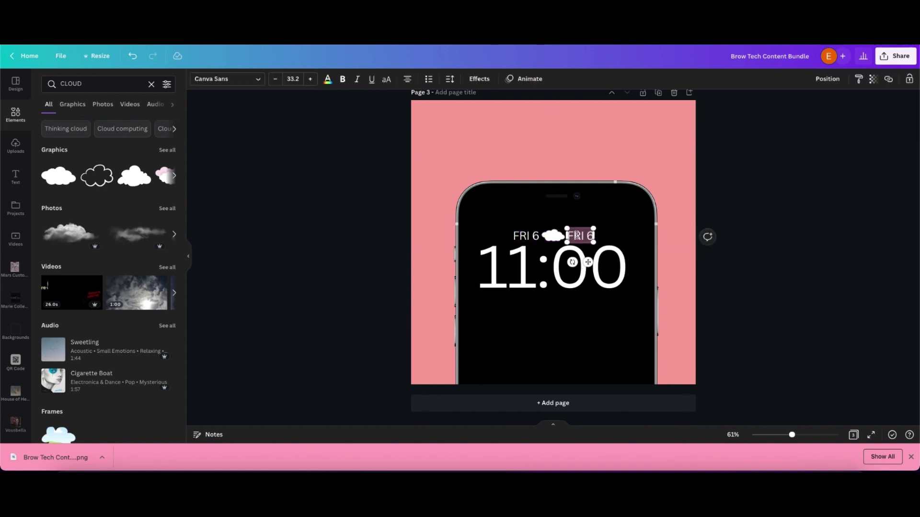
left_click(324, 222)
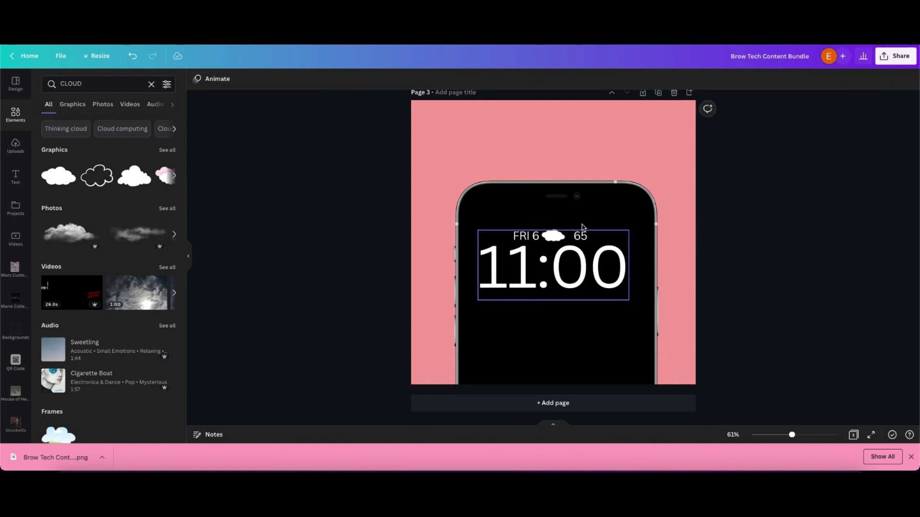
- Add a circle with no fill and a solid white border on the phone screen
key("c")
left_click(243, 78)
left_click(74, 123)
left_click(257, 79)
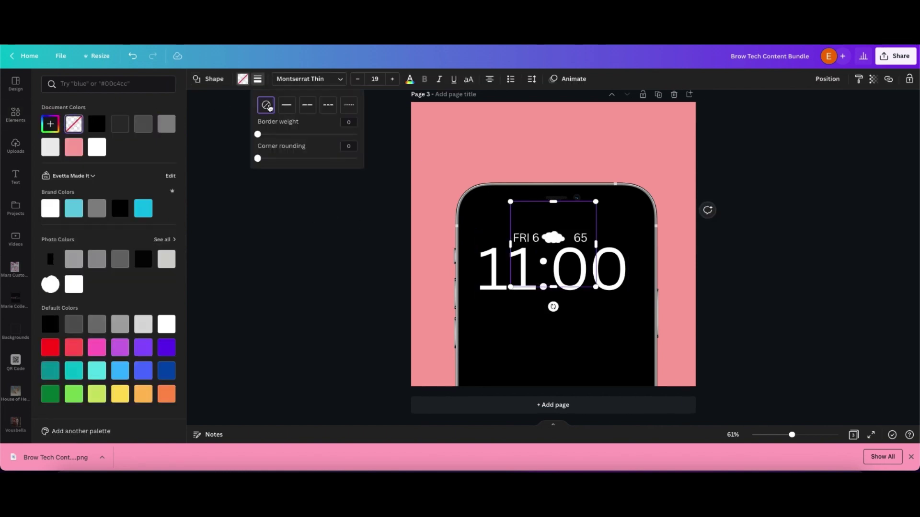
left_click_drag(258, 135, 274, 136)
left_click(257, 79)
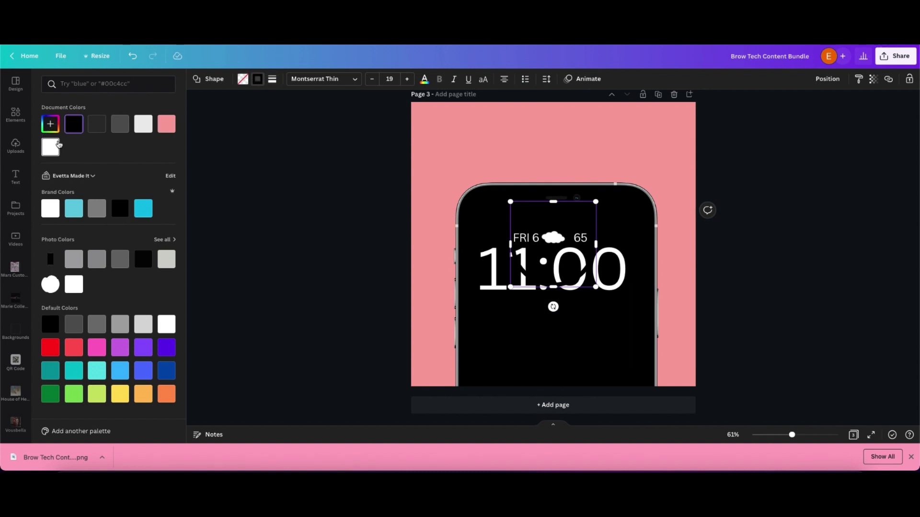
left_click(50, 147)
- Shrink the circle to a tiny ring with border weight 6 and place it as a degree sign after "65"
left_click_drag(510, 202, 610, 269)
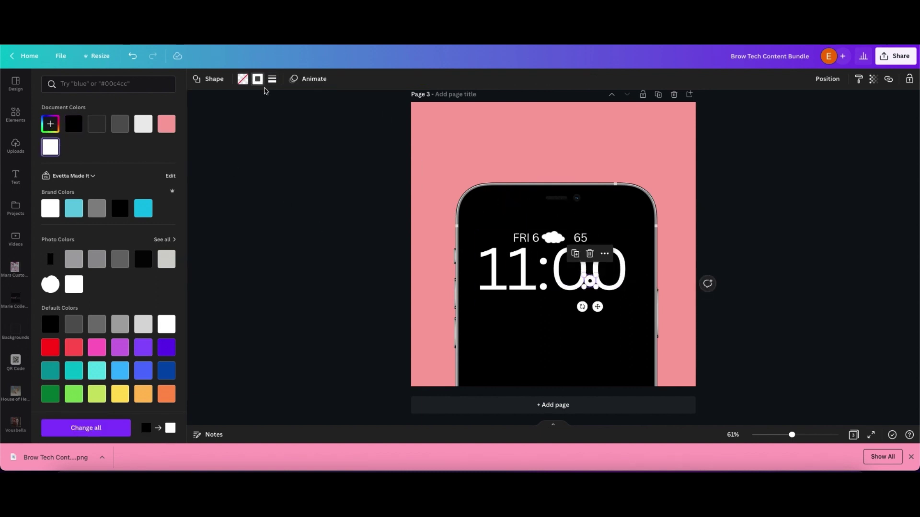
left_click(272, 79)
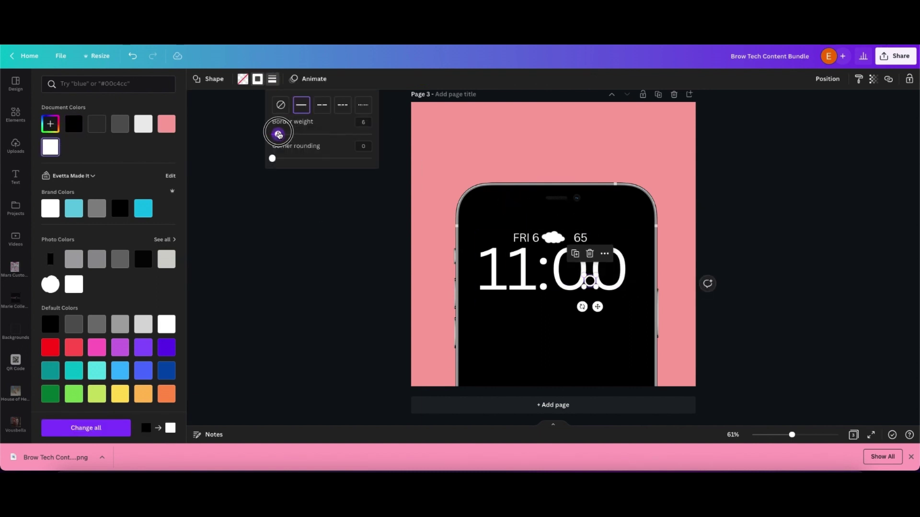
left_click_drag(584, 286, 596, 257)
key("super+plus")
key("super+plus")
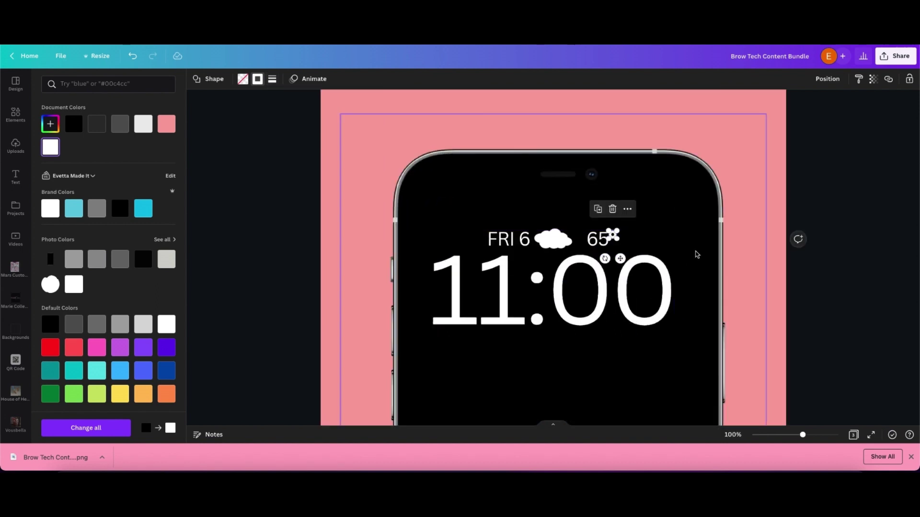
scroll(829, 283, "up", 1)
left_click(749, 269)
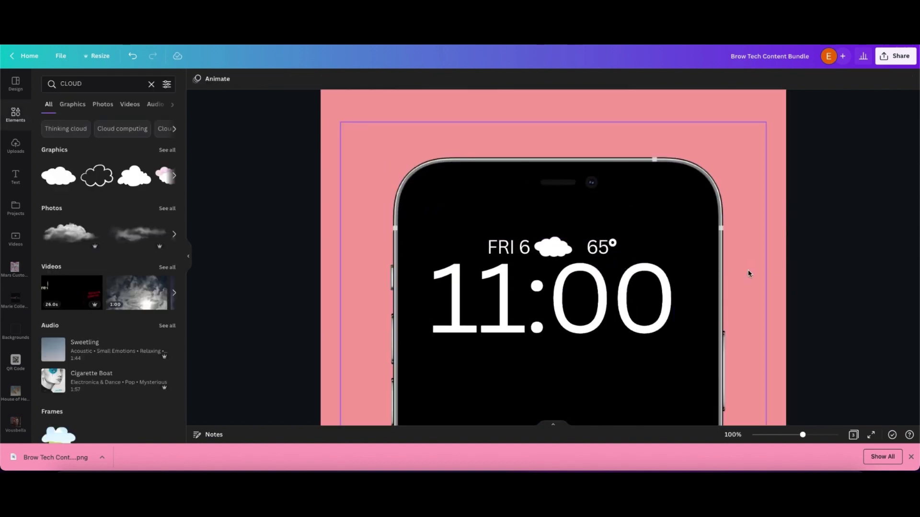
- Make the degree ring slightly smaller and reduce its border weight to 4
left_click(614, 242)
left_click_drag(617, 233, 616, 236)
left_click(269, 82)
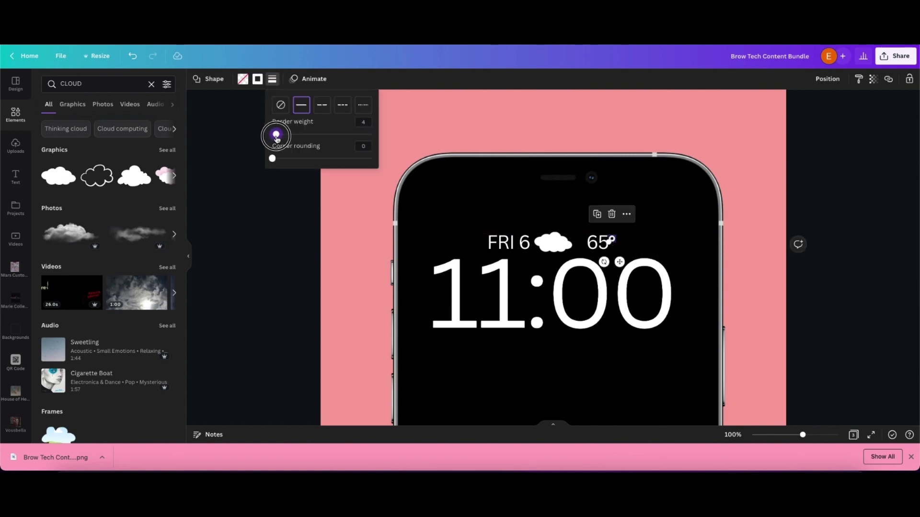
left_click(283, 217)
scroll(285, 214, "down", 1)
key("super+minus")
key("super+minus")
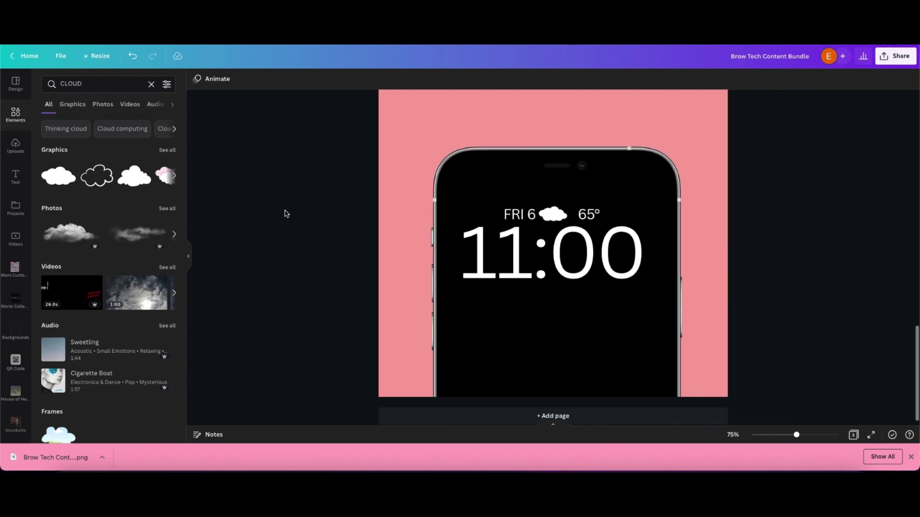
- Nudge the cloud on page 3 so it sits evenly between the date and the temperature
scroll(506, 235, "down", 4)
left_click_drag(553, 262, 555, 262)
left_click(378, 255)
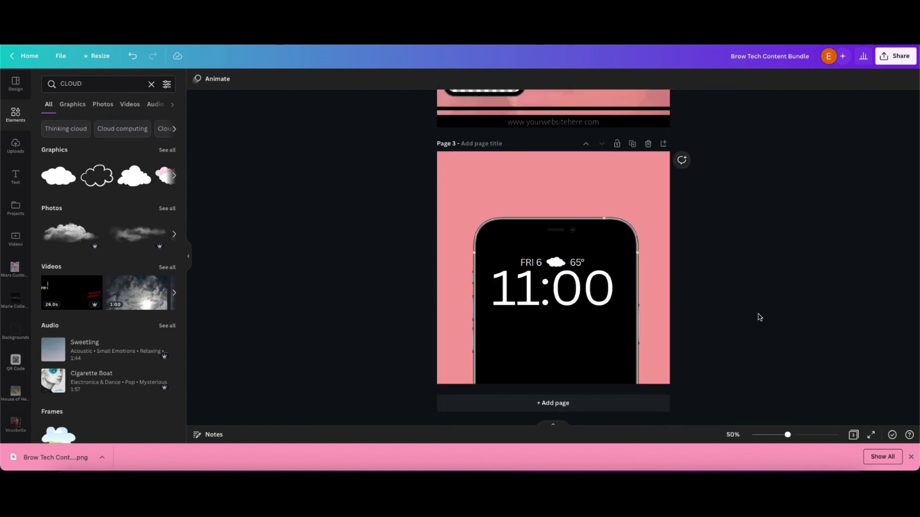
- Select the phone mockup with all its lock-screen elements and move them slightly up on page 3
left_click_drag(487, 182, 622, 307)
key("shift+Up")
key("shift+Up")
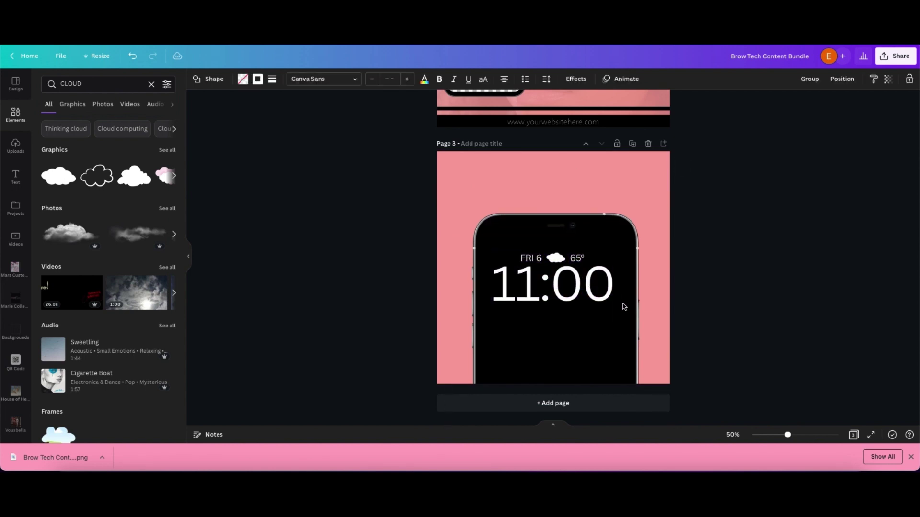
key("shift+Up")
key("shift+Up")
key("shift+Up")
key("shift+Up")
left_click(781, 249)
- Add a Glow shadow to the phone mockup and adjust the glow's settings
scroll(780, 252, "up", 1)
left_click(628, 256)
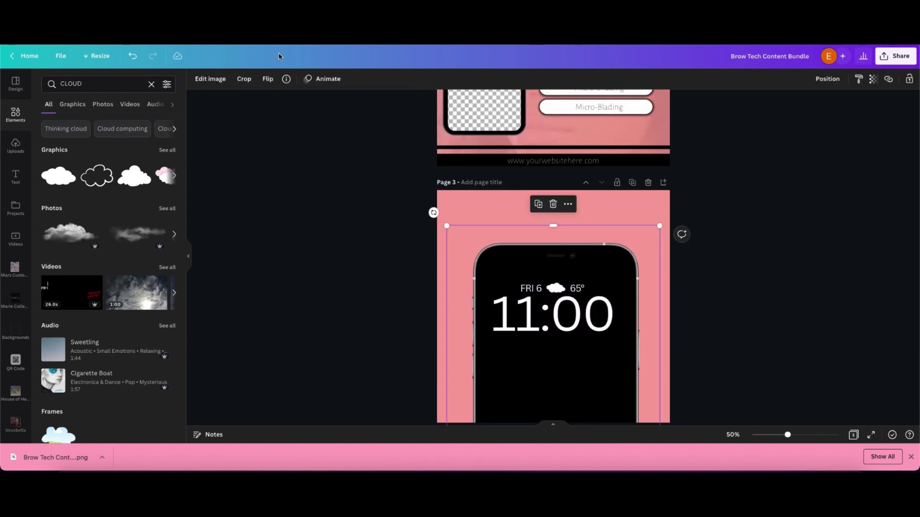
left_click(210, 79)
left_click(62, 154)
left_click(101, 129)
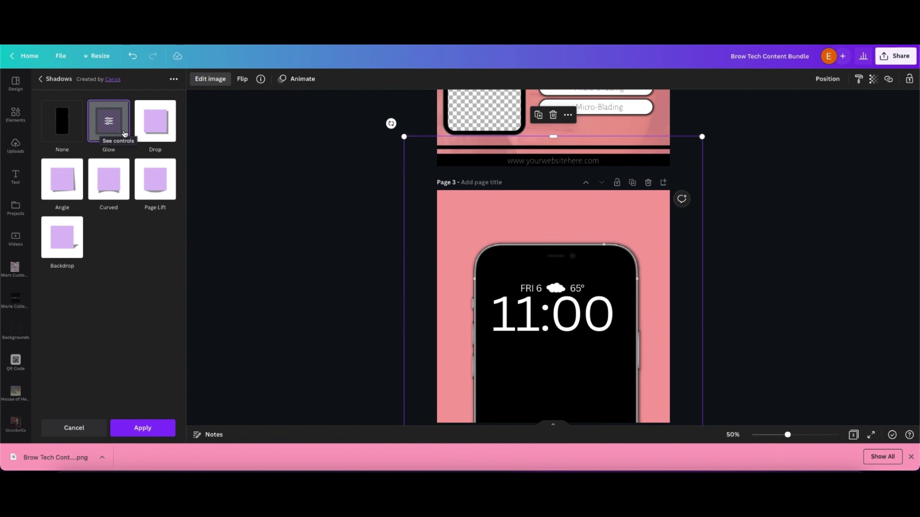
left_click(124, 133)
left_click_drag(56, 117, 69, 119)
left_click_drag(108, 146, 86, 146)
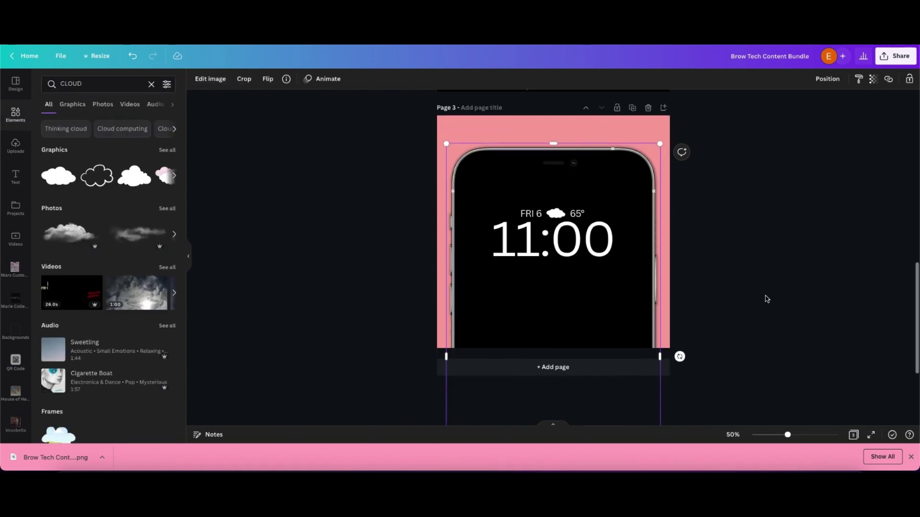
scroll(766, 299, "down", 1)
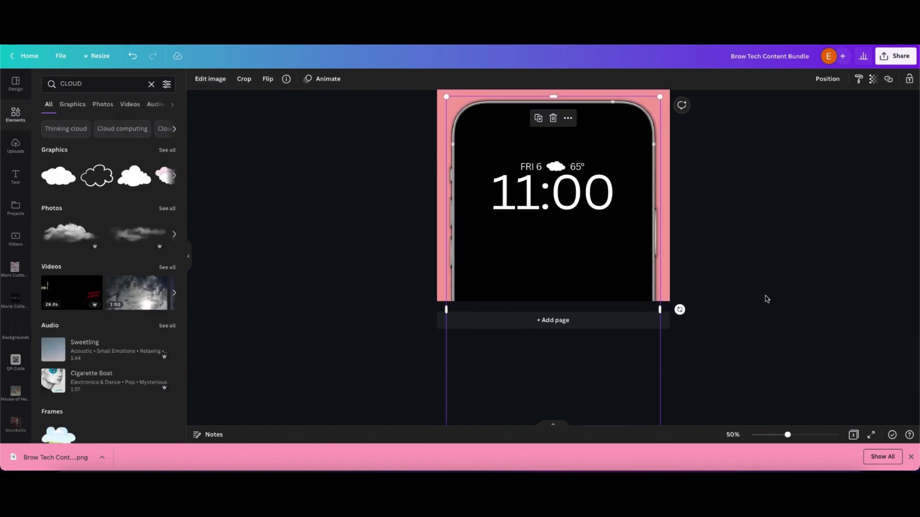
left_click(738, 252)
- Search the elements for "UNLOCK" and add the solid open padlock graphic to page 3
left_click(151, 84)
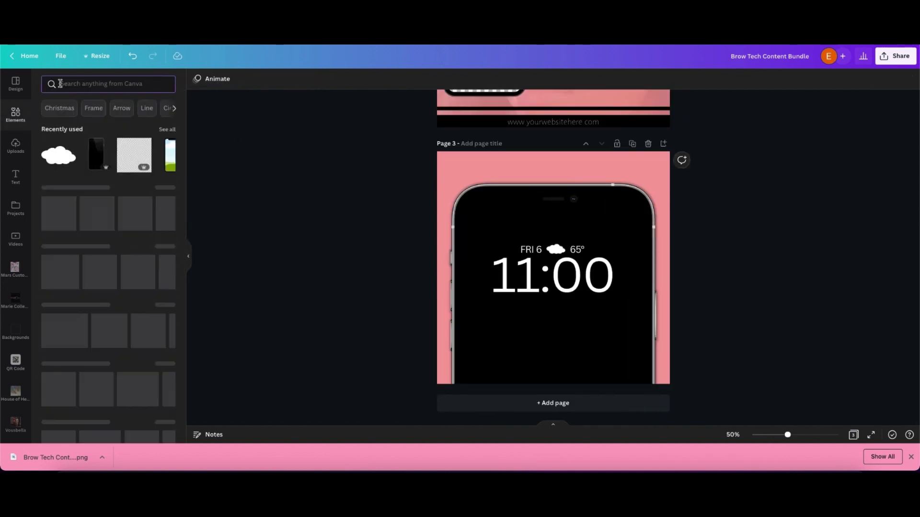
type("UNLOCK")
key("Return")
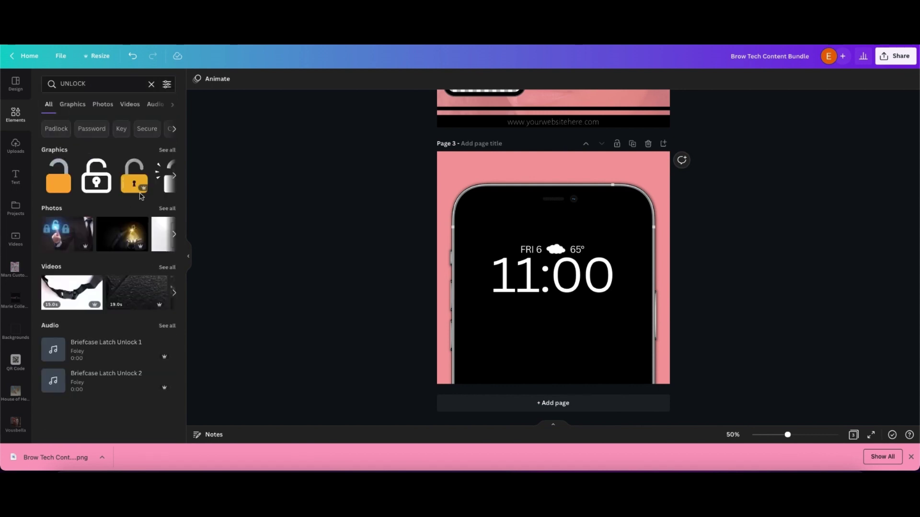
scroll(124, 184, "right", 3)
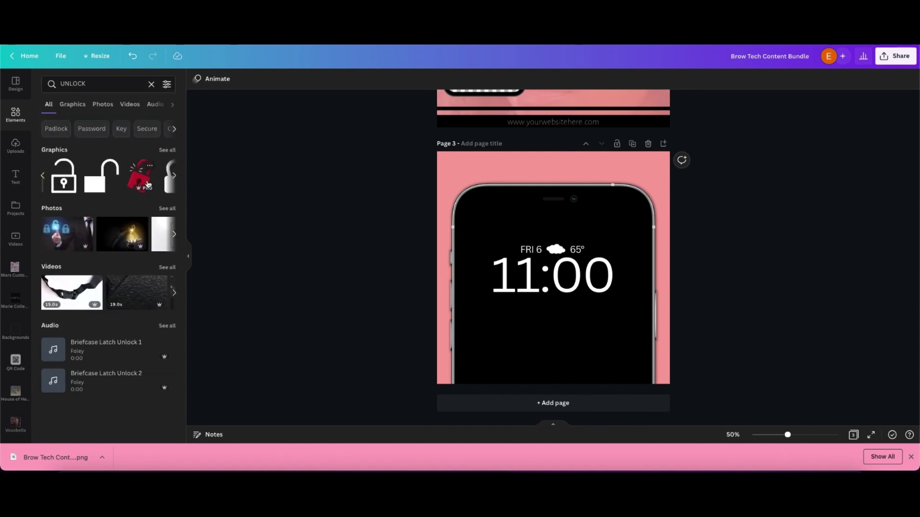
left_click(88, 188)
- Recolor the padlock white, shrink it to icon size and center it above the date and weather line
left_click(197, 79)
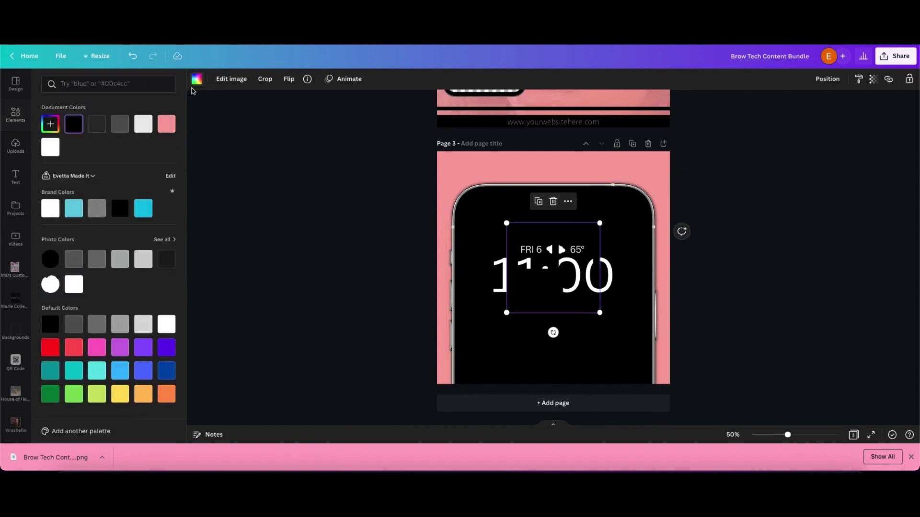
left_click(50, 147)
left_click_drag(506, 312, 556, 230)
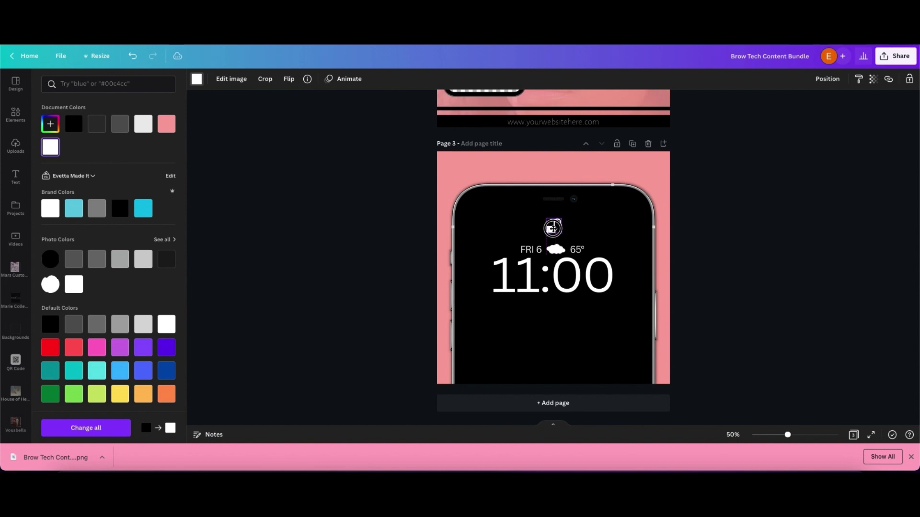
left_click(827, 79)
left_click(774, 266)
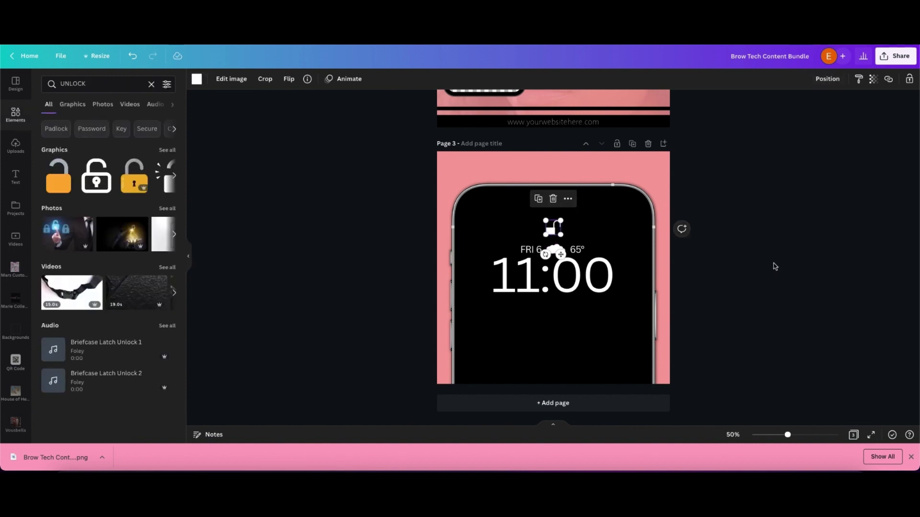
- Add a rectangle, widen it to nearly the phone screen's width and place it below the "11:00" time
key("r")
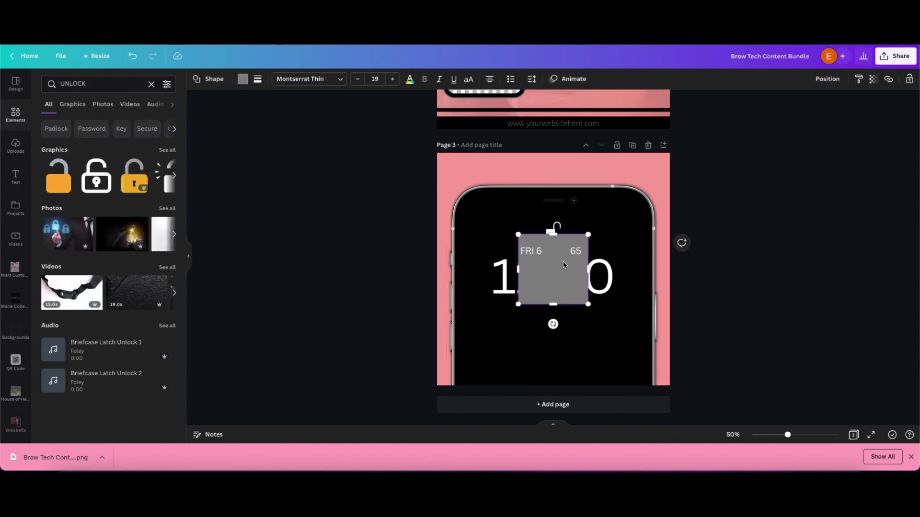
left_click_drag(543, 275, 640, 337)
left_click(556, 341)
left_click(530, 340)
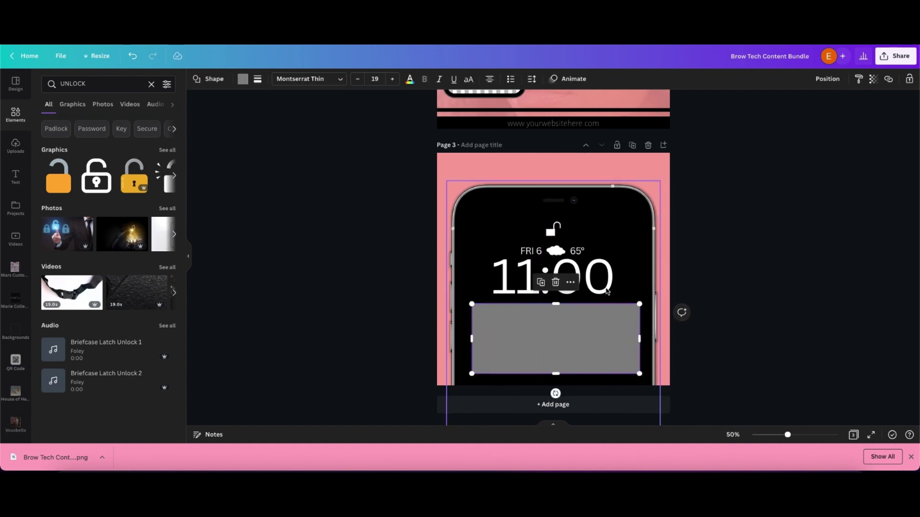
- Set the rectangle's corner rounding to 60 and reduce its height to form a notification bar
left_click(257, 79)
left_click_drag(299, 158, 300, 158)
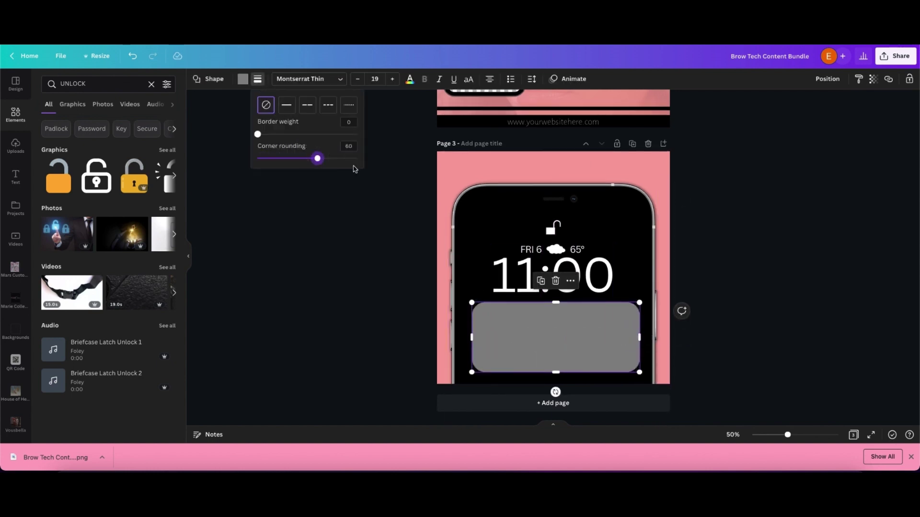
left_click_drag(556, 372, 555, 345)
- Fill the notification bar with dark grey and center it horizontally on the page
left_click(243, 79)
left_click(120, 124)
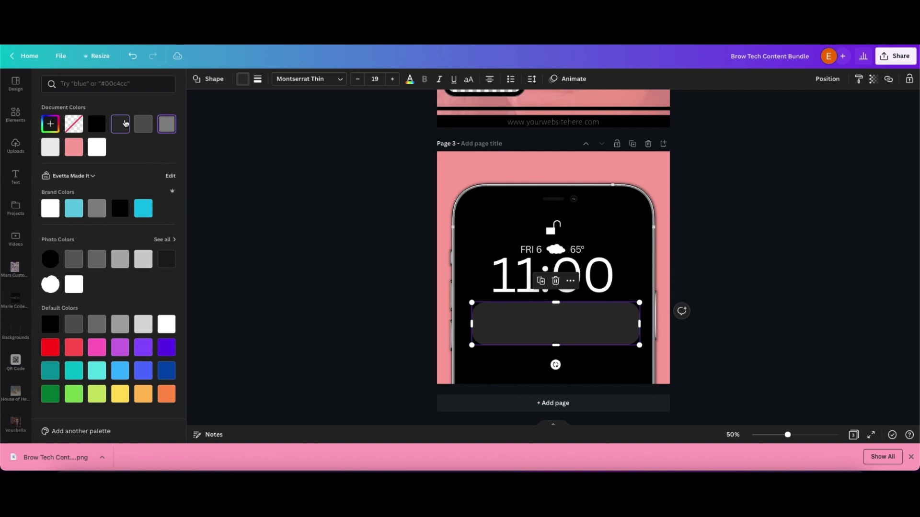
left_click(757, 134)
left_click(827, 79)
left_click(797, 158)
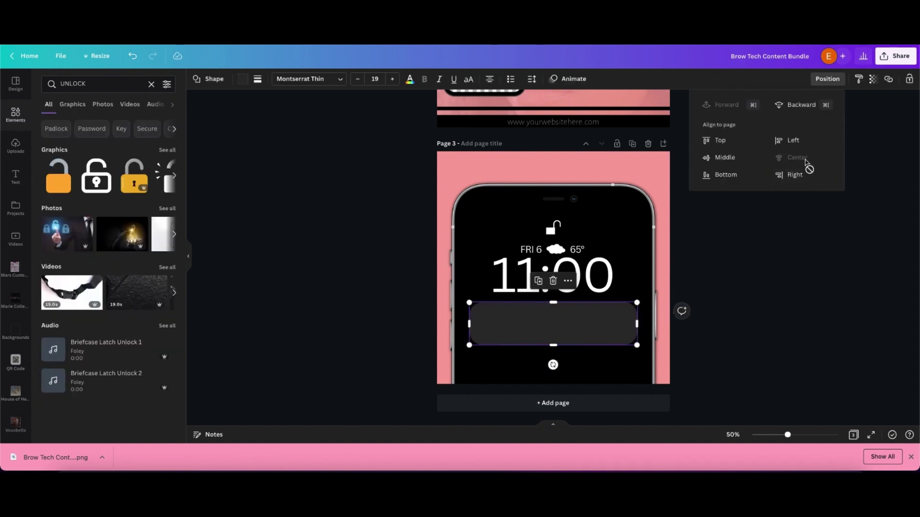
left_click(353, 232)
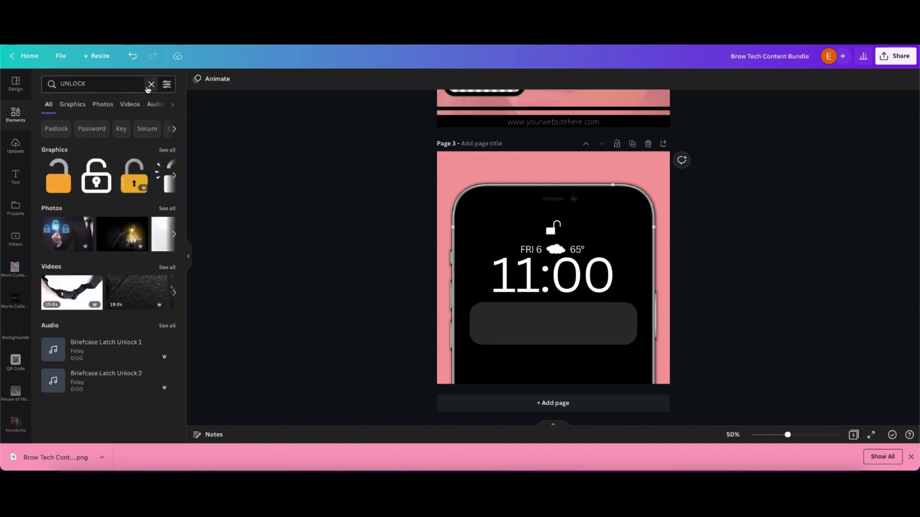
- Add a circle frame, shrink it to fit the notification bar and place it at the bar's left end
left_click(151, 85)
scroll(116, 200, "down", 10)
left_click(58, 272)
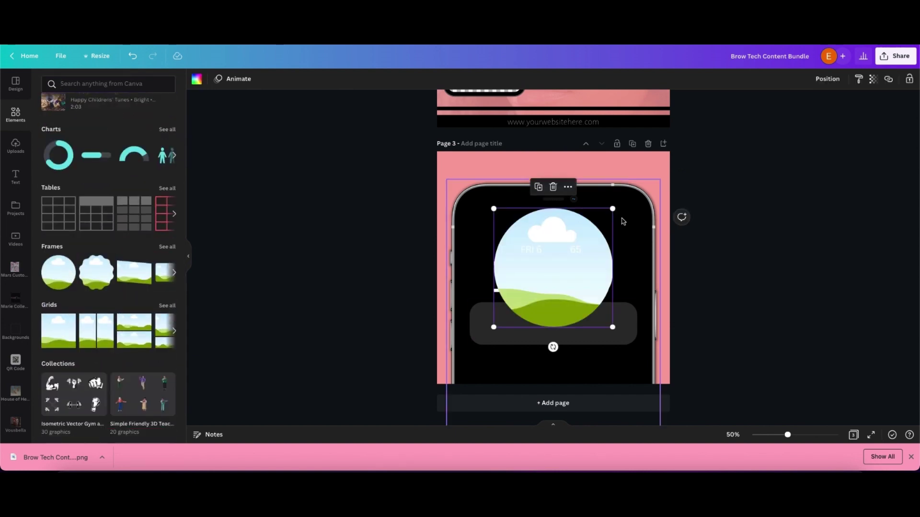
left_click_drag(612, 209, 498, 328)
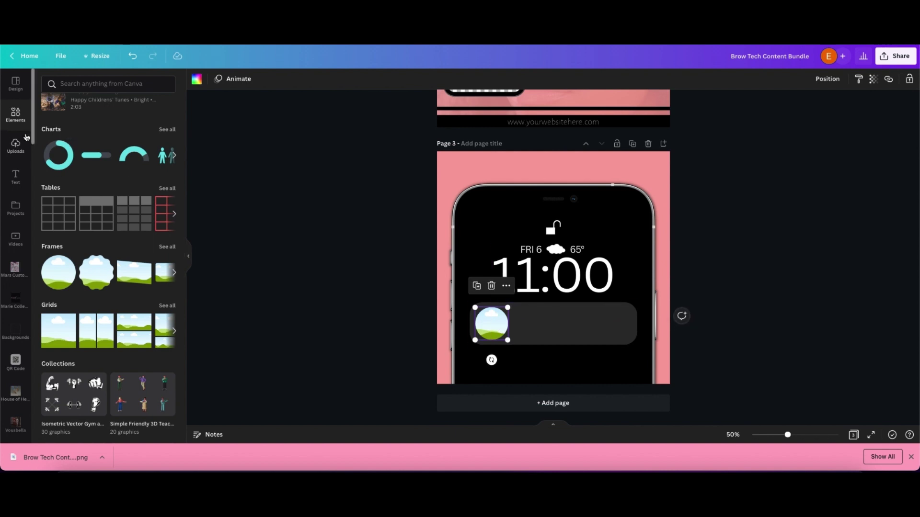
- Fill the circle frame with the checkerboard transparency image from the Starred folder
scroll(26, 325, "down", 5)
scroll(26, 325, "down", 5)
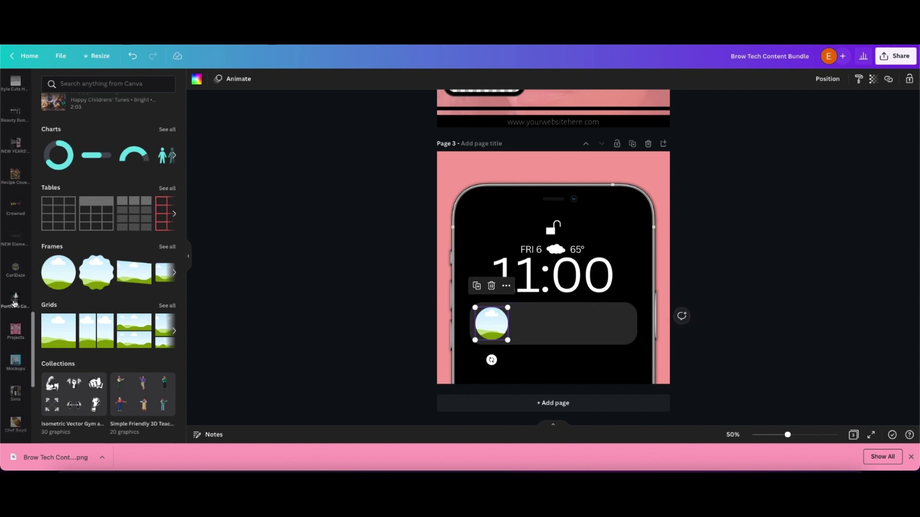
left_click(15, 309)
left_click_drag(68, 123, 510, 334)
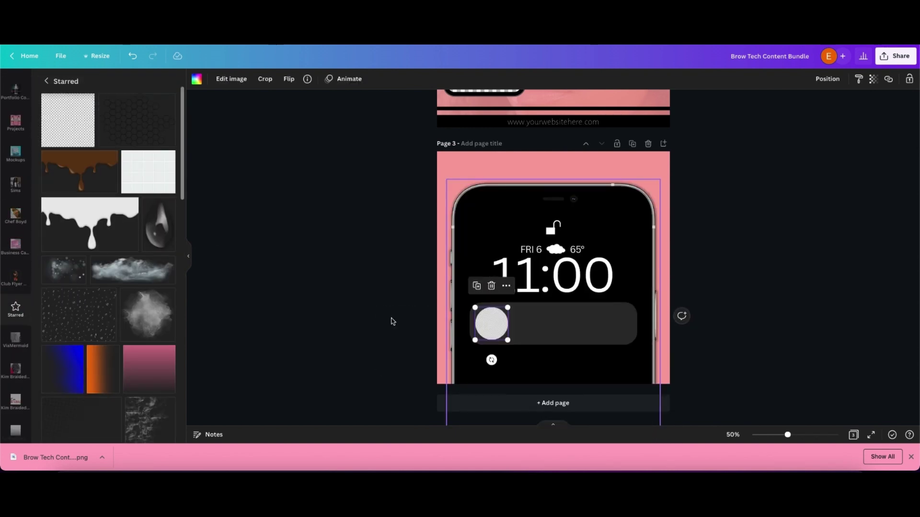
left_click(554, 329)
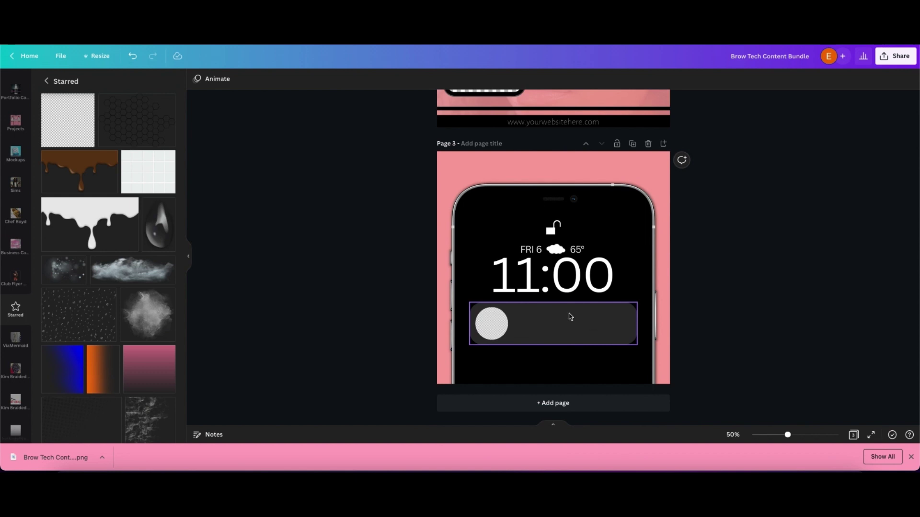
- Duplicate the "FRI 6" text onto the notification bar and begin replacing its copy with "HEY SIS! YOUR APPO"
left_click(531, 250)
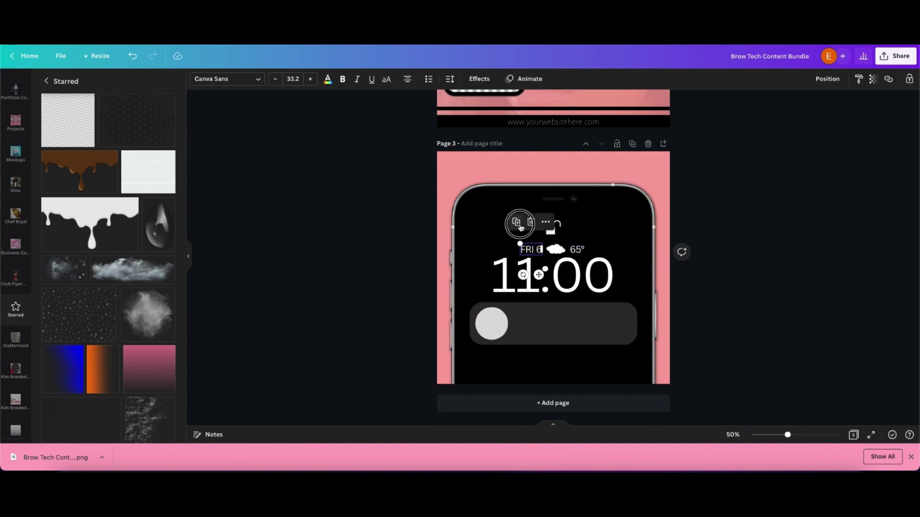
left_click_drag(541, 280, 533, 343)
right_click(525, 318)
key("Escape")
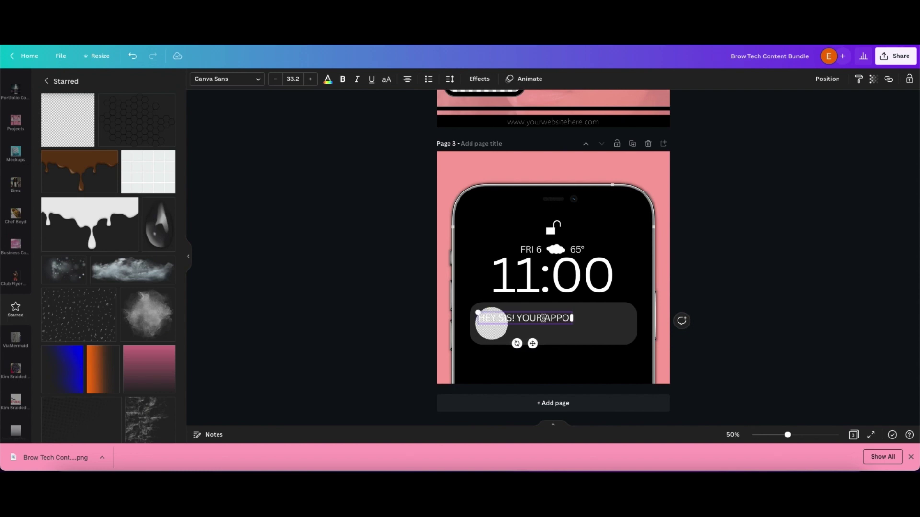
- Reword the notification text to "HEY SIS! IT'S BROW DAY!!!" and place it beside the circle, vertically centered in the bar
left_click_drag(532, 343, 562, 343)
scroll(605, 320, "up", 1)
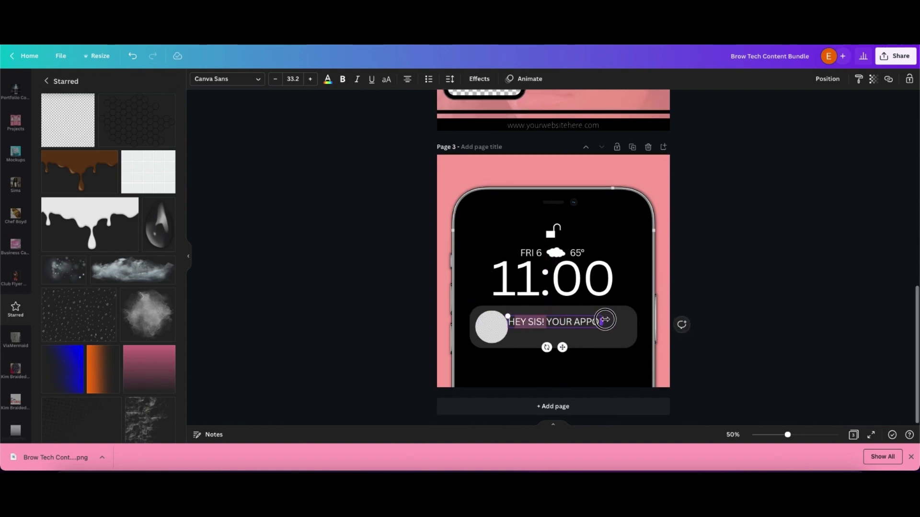
left_click(605, 319)
type("IT'S ")
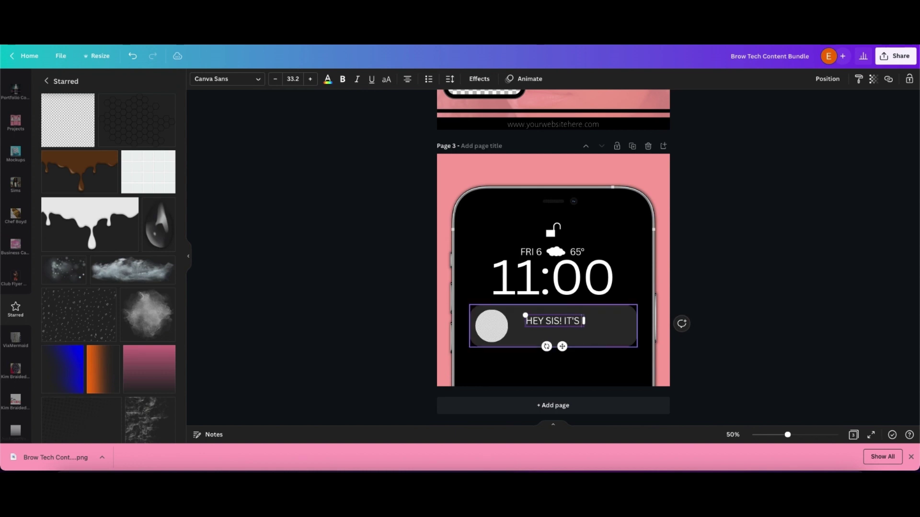
type("BROW DAY!!!")
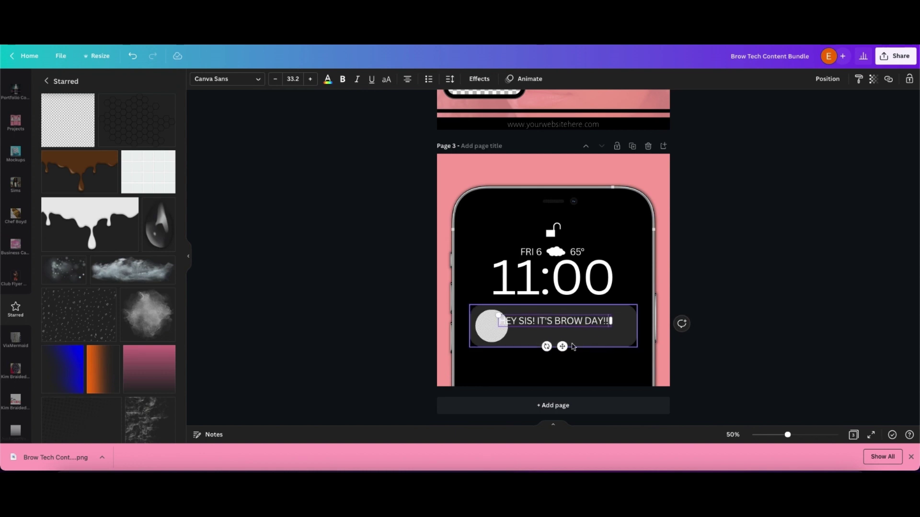
left_click_drag(559, 345, 582, 353)
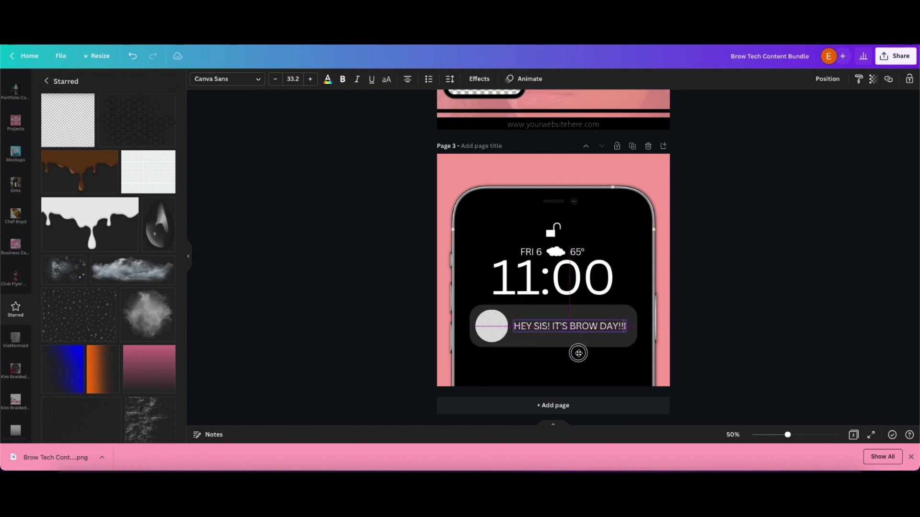
left_click(731, 353)
- Shrink the circle frame slightly and fine-tune the notification bar's corner rounding
left_click(491, 324)
left_click_drag(507, 339, 487, 322)
left_click(508, 335)
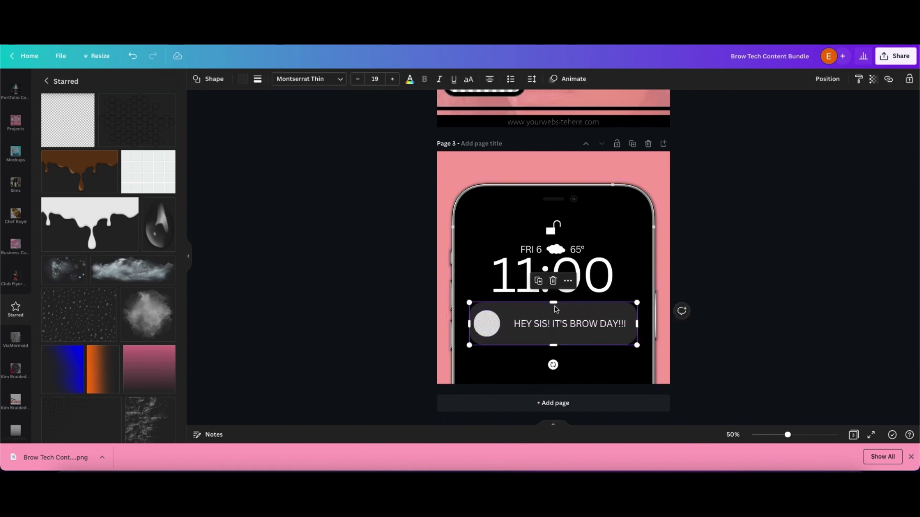
left_click(257, 79)
left_click_drag(301, 159, 303, 159)
left_click(343, 246)
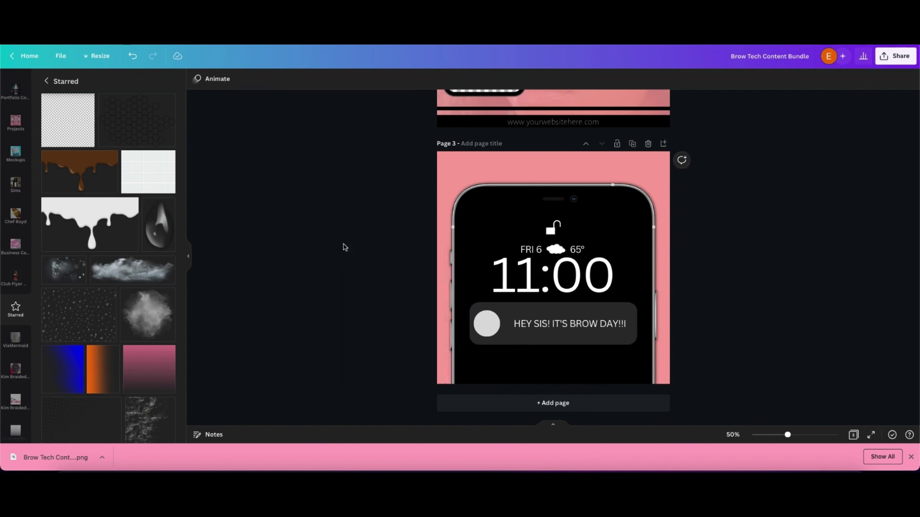
- Move the "HEY SIS! IT'S BROW DAY!!!" text closer to the circle, leaving a small gap between them
left_click(561, 326)
left_click(827, 78)
left_click(749, 300)
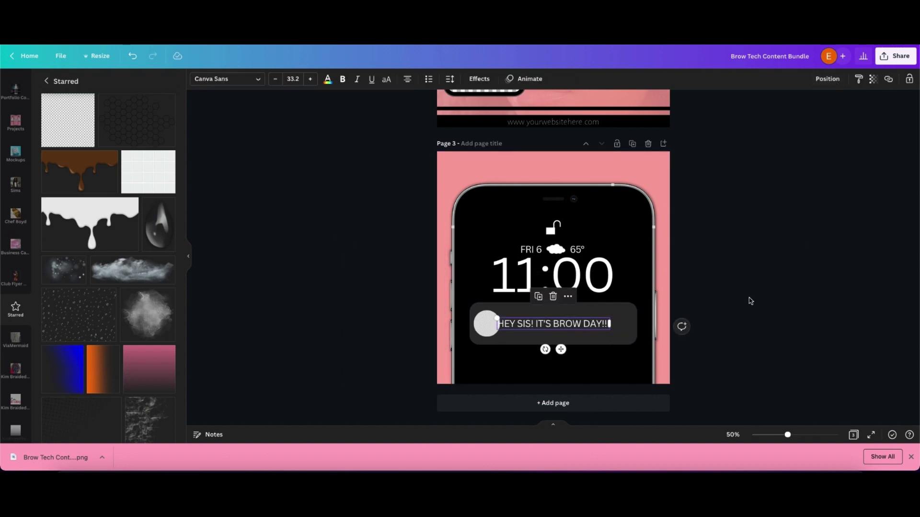
left_click_drag(584, 325, 592, 325)
left_click(723, 303)
scroll(764, 282, "up", 1)
scroll(765, 284, "down", 1)
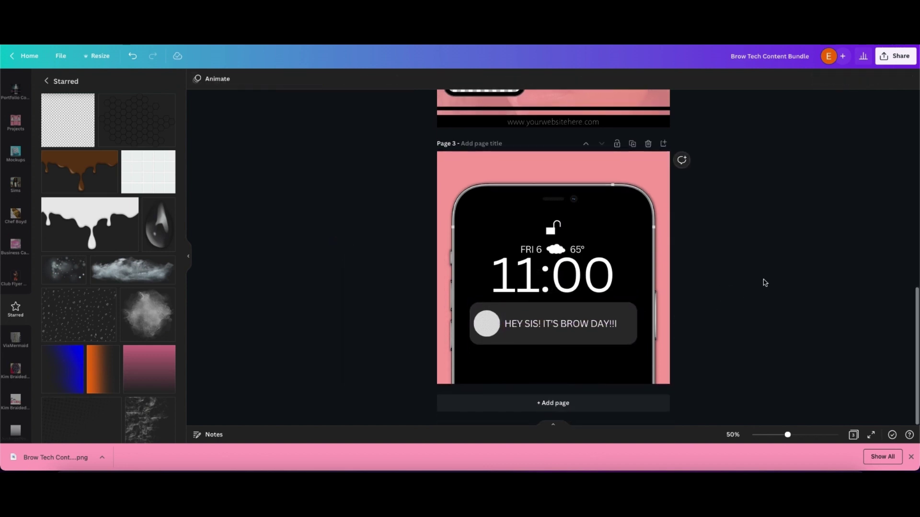
- Select the phone with its lock-screen elements and notification and move them down to free space at page 3's top
left_click_drag(476, 166, 634, 363)
key("shift+Down")
key("shift+Down")
key("shift+Down")
key("shift+Down")
key("shift+Down")
key("shift+Down")
key("shift+Down")
key("shift+Down")
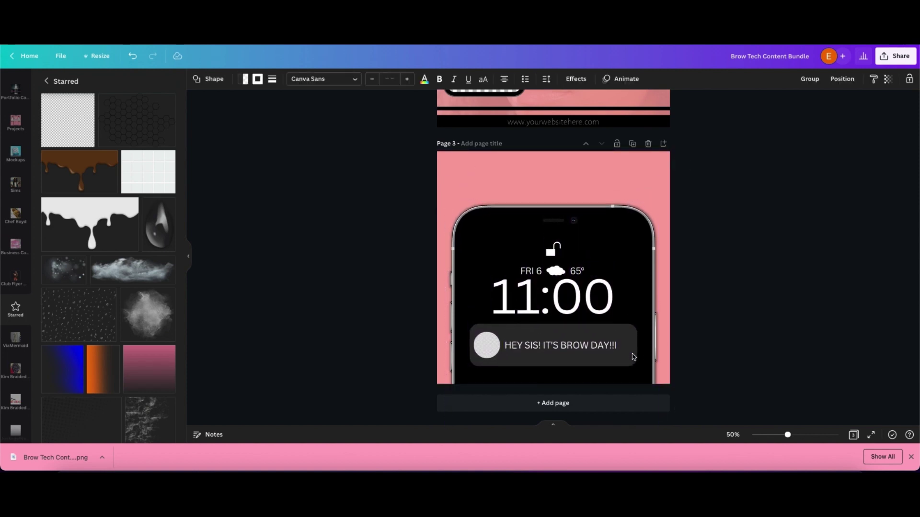
left_click(631, 168)
- Copy page 2's website text onto the top of page 3 and reword it as "YOUR LOGO HERE"
scroll(632, 165, "up", 2)
left_click(564, 154)
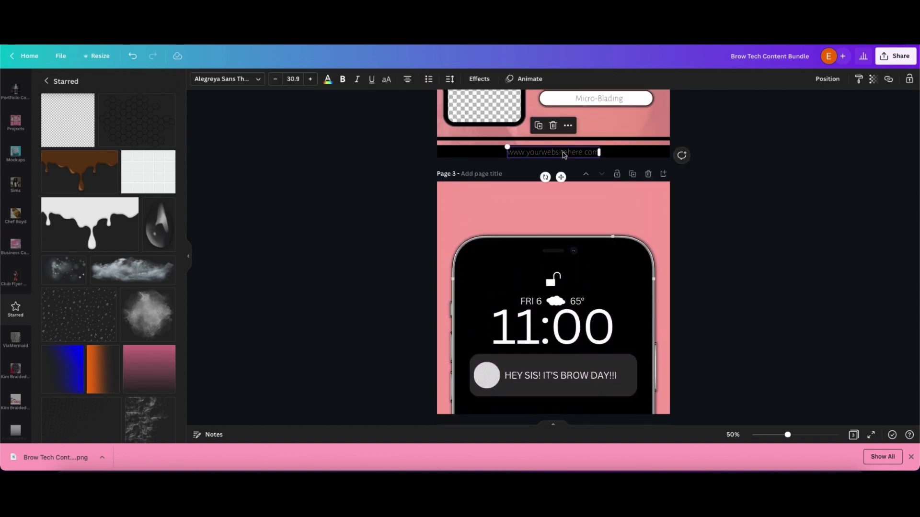
key("super+d")
left_click_drag(565, 156, 522, 193)
right_click(588, 193)
double_click(551, 195)
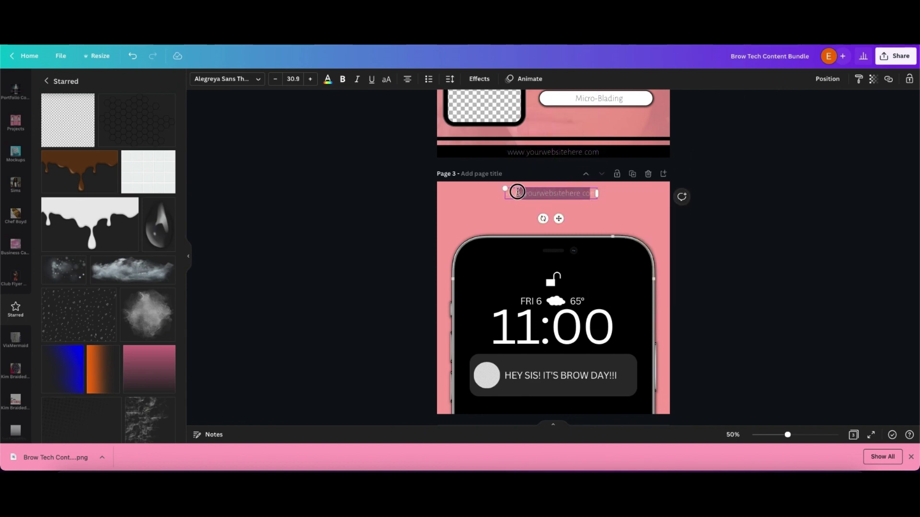
key("BackSpace")
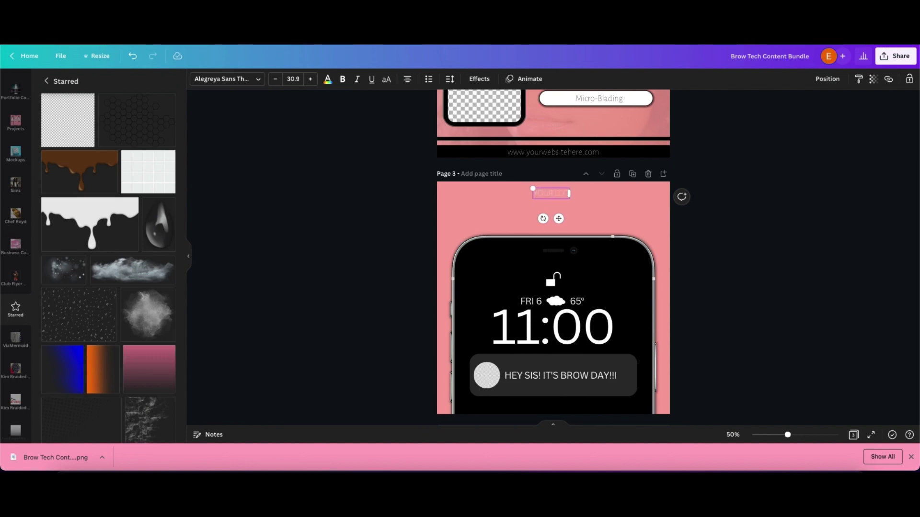
type("ER")
scroll(343, 91, "up", 1)
- Color the "YOUR LOGO HERE" text black, enlarge it to size 38.7, and center it horizontally above the phone
left_click(327, 79)
left_click(74, 123)
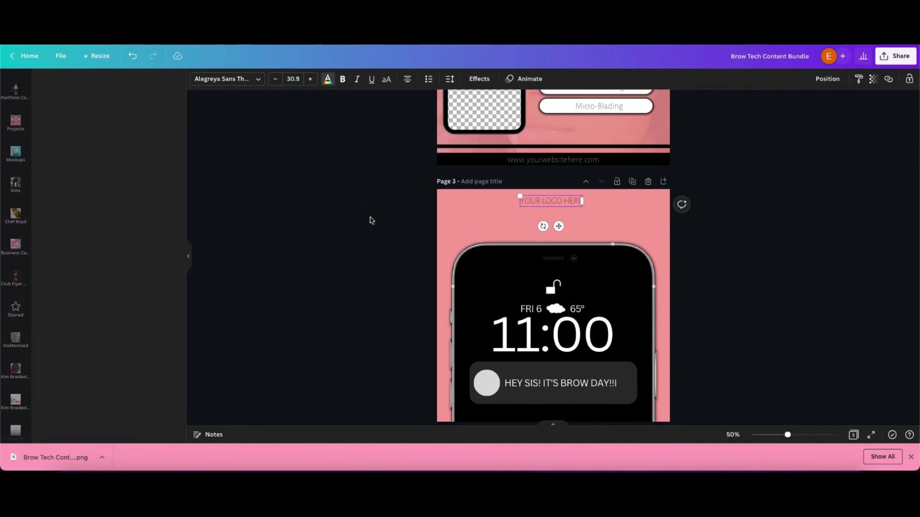
left_click(578, 215)
left_click(539, 201)
left_click_drag(519, 196, 504, 193)
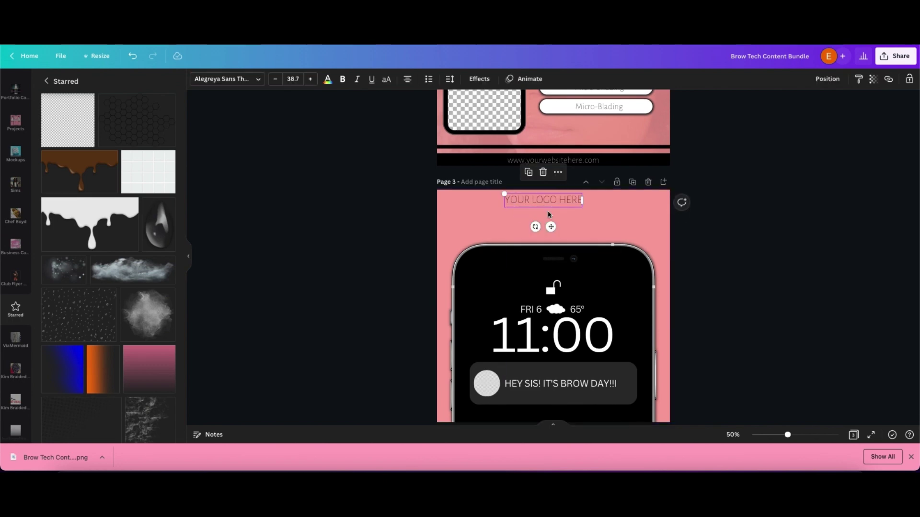
left_click_drag(552, 227, 562, 226)
left_click(750, 251)
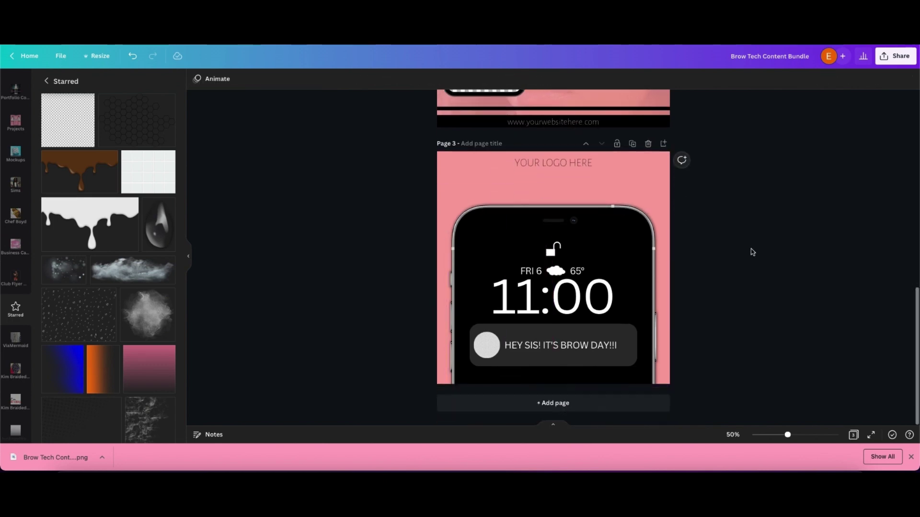
- Title page 3 "REMINDER"
scroll(726, 234, "up", 4)
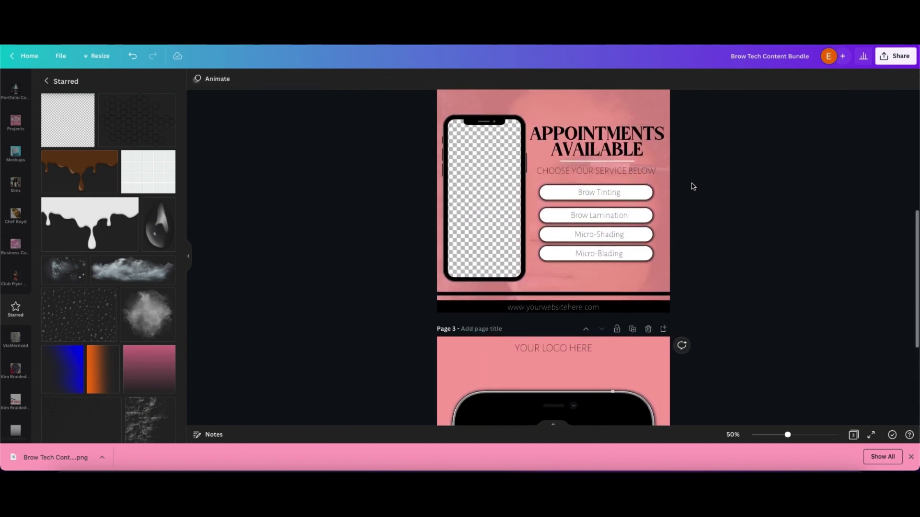
scroll(693, 185, "down", 2)
scroll(499, 286, "down", 2)
left_click(477, 145)
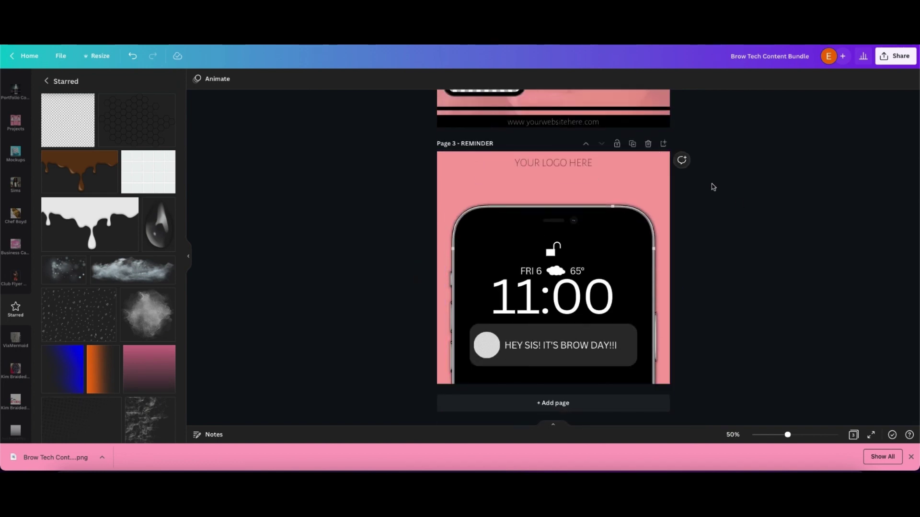
- Add a fourth page and remove its pink background, leaving the page white
left_click(553, 403)
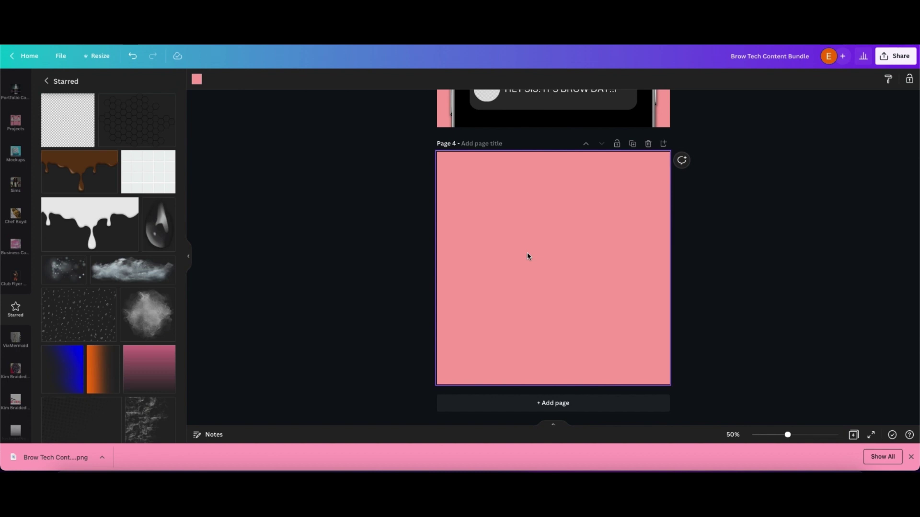
key("BackSpace")
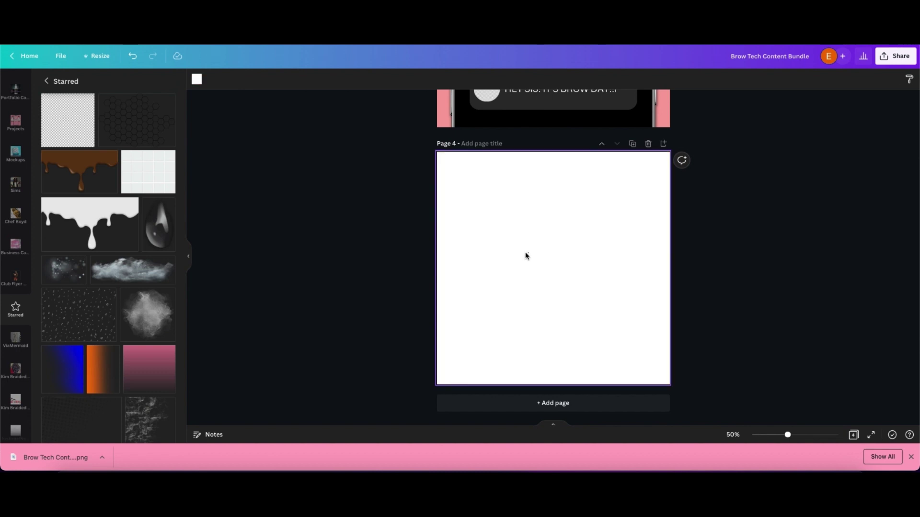
- Add a rectangle to page 4, shape it into a narrow full-height bar along the page's left edge, and color it black
key("r")
left_click(471, 191)
left_click_drag(506, 228, 451, 168)
left_click_drag(507, 187, 456, 187)
left_click_drag(446, 223, 448, 385)
left_click(243, 79)
left_click(97, 123)
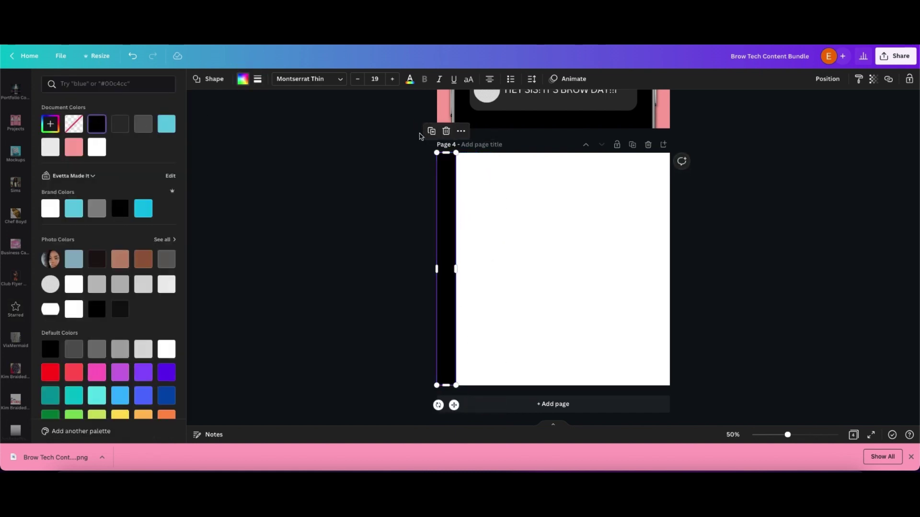
- Duplicate the black bar and place the copy to its right, leaving a gap one bar wide
left_click(431, 130)
left_click_drag(447, 198, 482, 197)
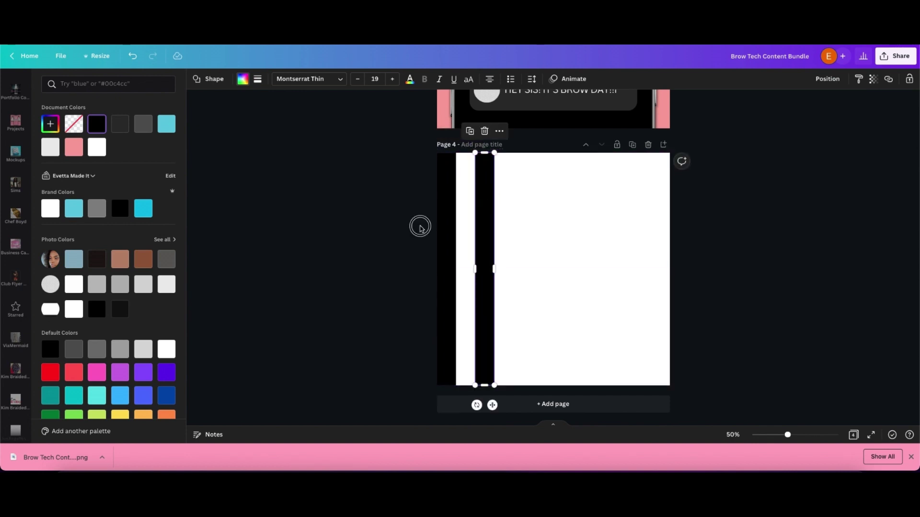
- Duplicate the black vertical stripe across page 4 with equal gaps until the stripes fill the page width
left_click_drag(420, 225, 493, 234)
left_click(451, 132)
left_click_drag(490, 201, 563, 197)
key("ctrl+d")
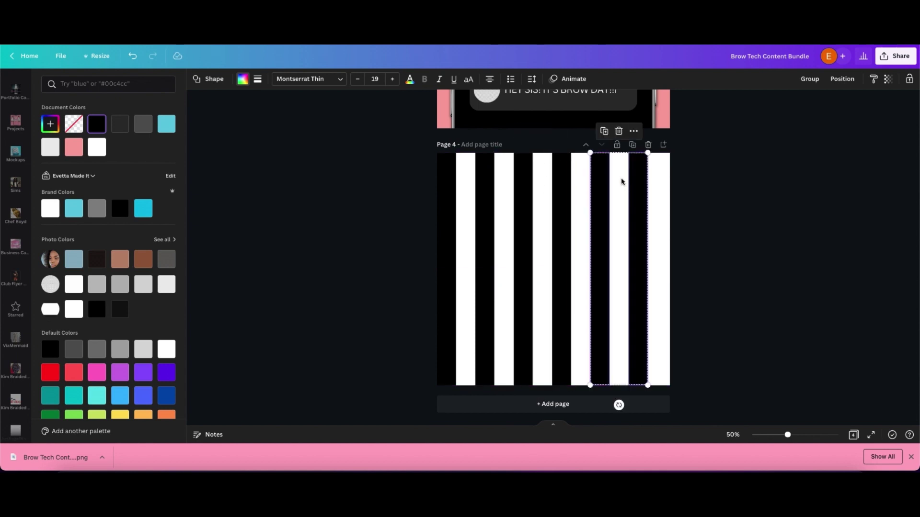
left_click(640, 267)
left_click_drag(640, 267, 677, 285)
- Select all the black stripes on page 4 and group them
left_click_drag(706, 289, 404, 269)
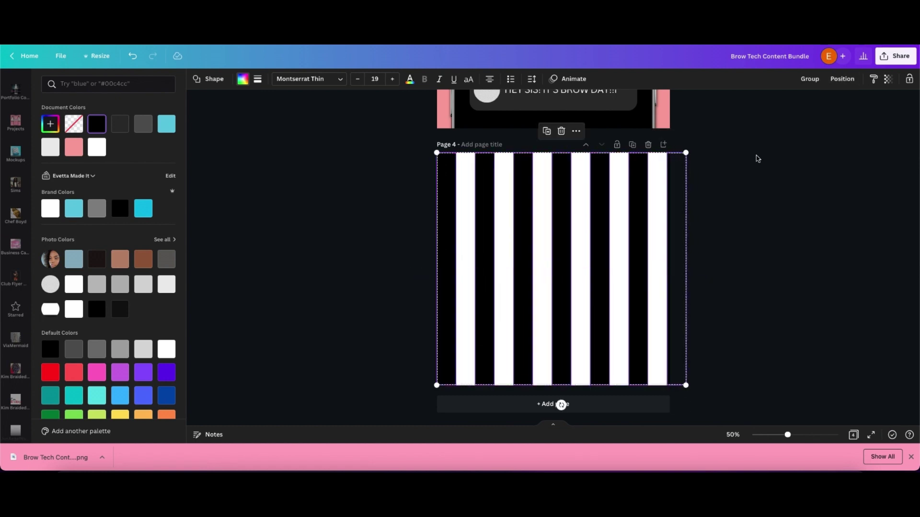
left_click(811, 79)
left_click_drag(685, 153, 685, 147)
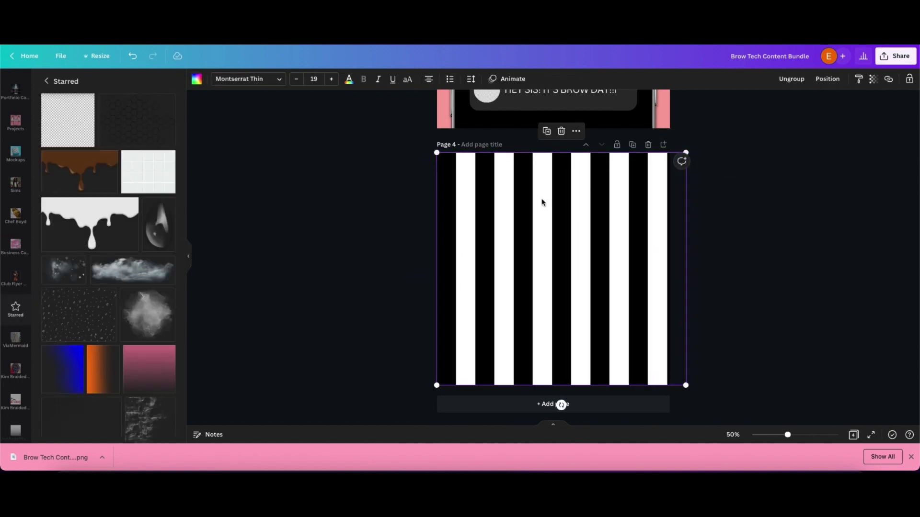
- Change page 4's background color to the dark gray from the document colors
left_click(411, 194)
left_click_drag(440, 174, 439, 190)
left_click(443, 160)
left_click(196, 79)
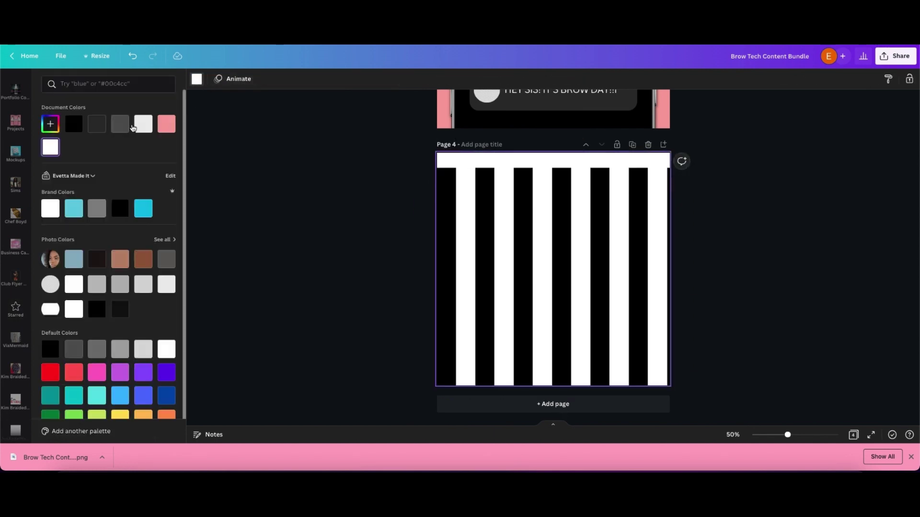
left_click(121, 124)
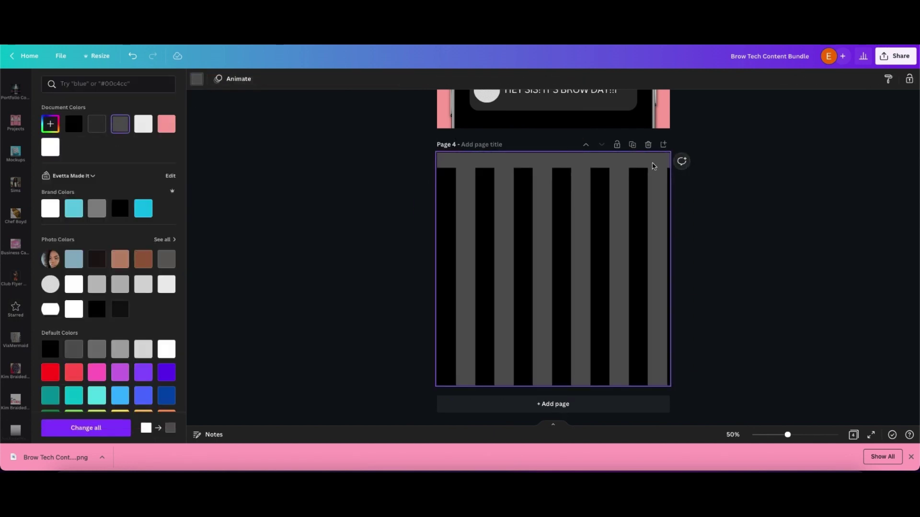
left_click(637, 189)
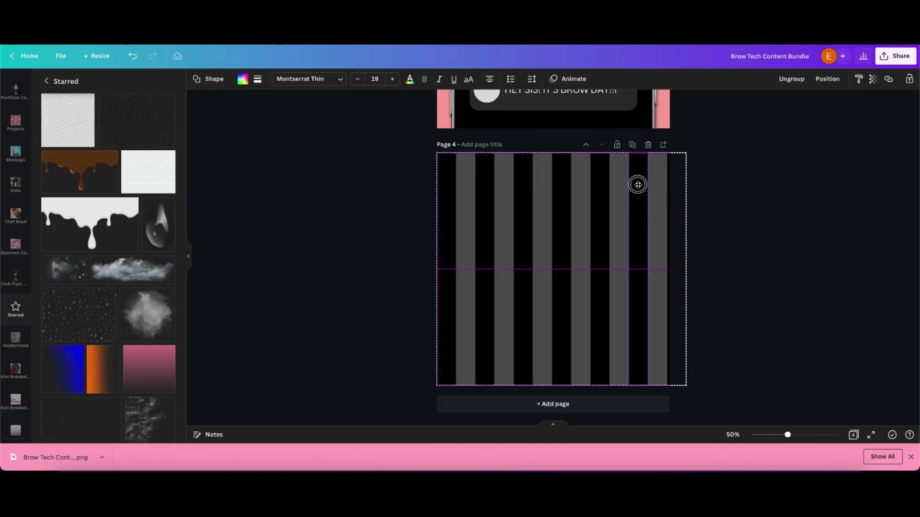
left_click(872, 80)
left_click(818, 114)
key("ctrl+z")
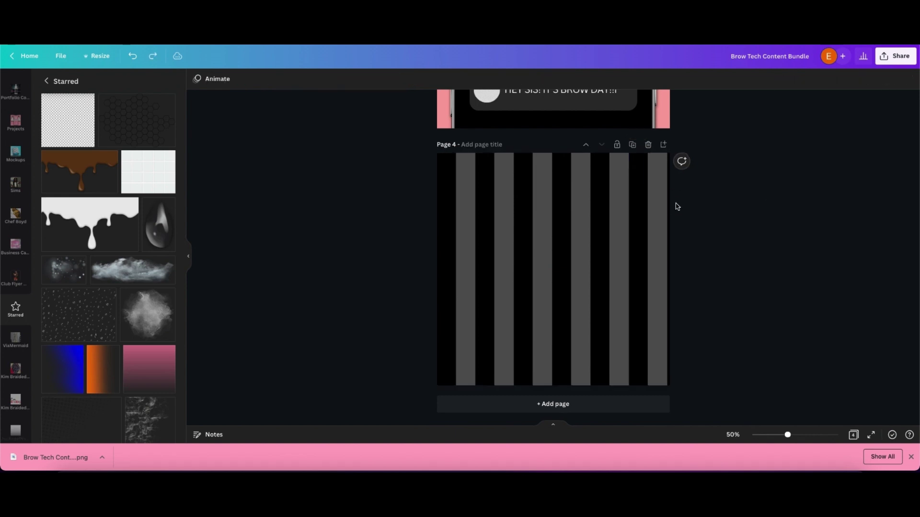
- Set the transparency of the grouped black stripes to 6
left_click(872, 79)
left_click(810, 114)
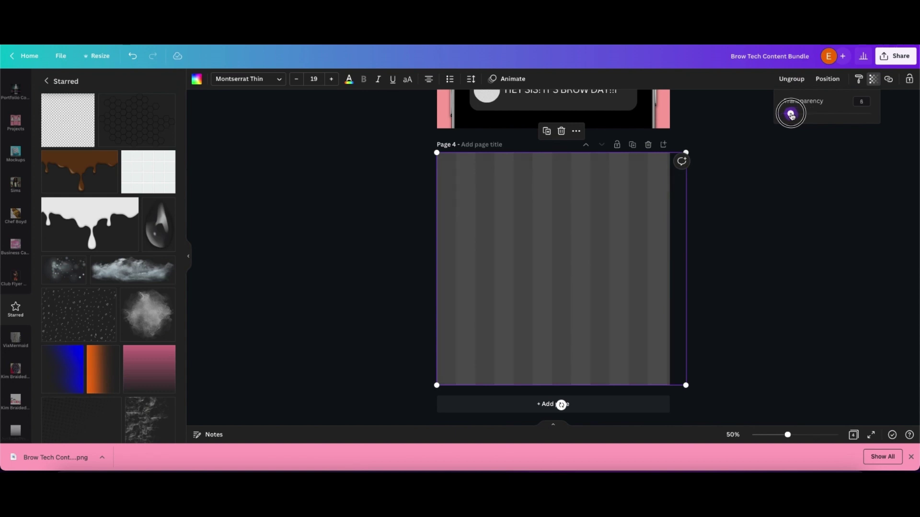
left_click(770, 210)
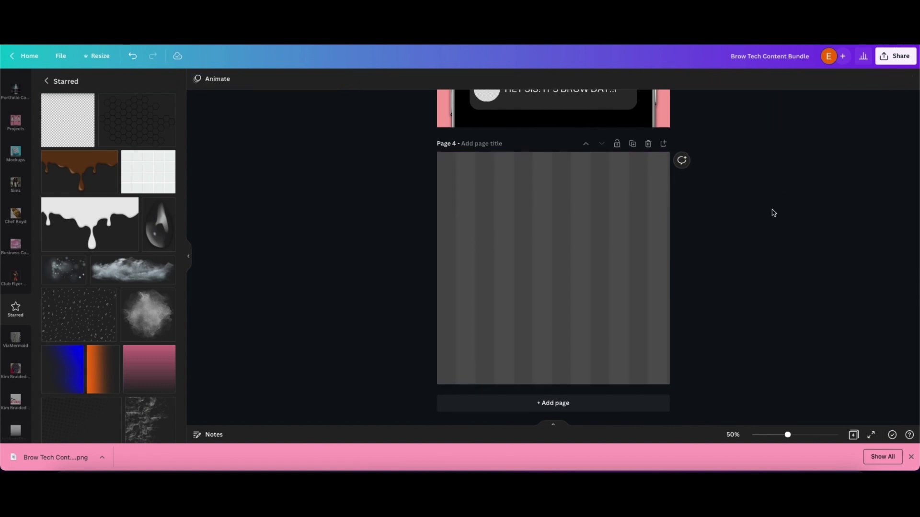
- Add a text box to page 4 reading "BROW AFTERCARE"
scroll(15, 171, "up", 5)
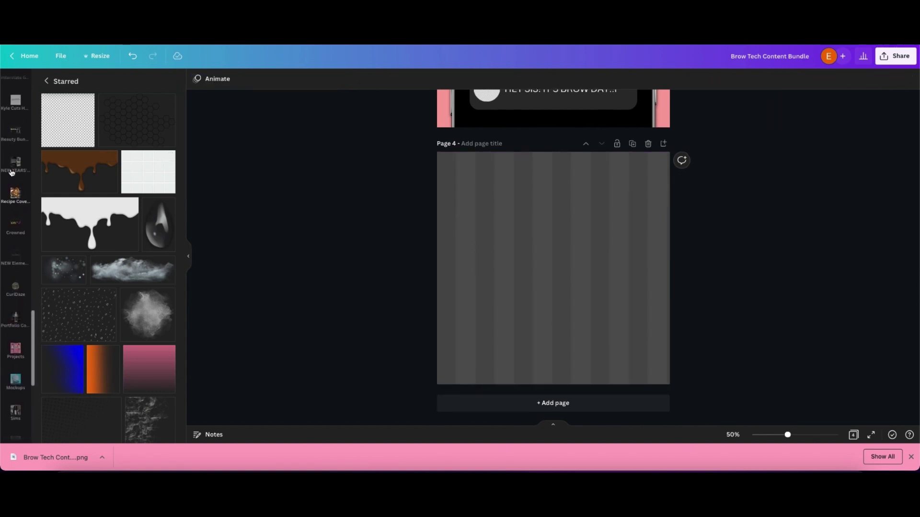
type("text")
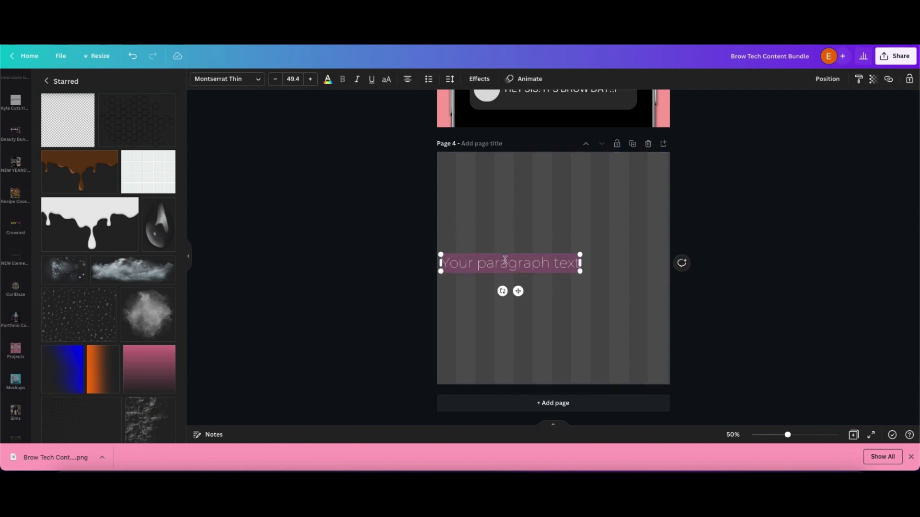
type("BROW AFTER")
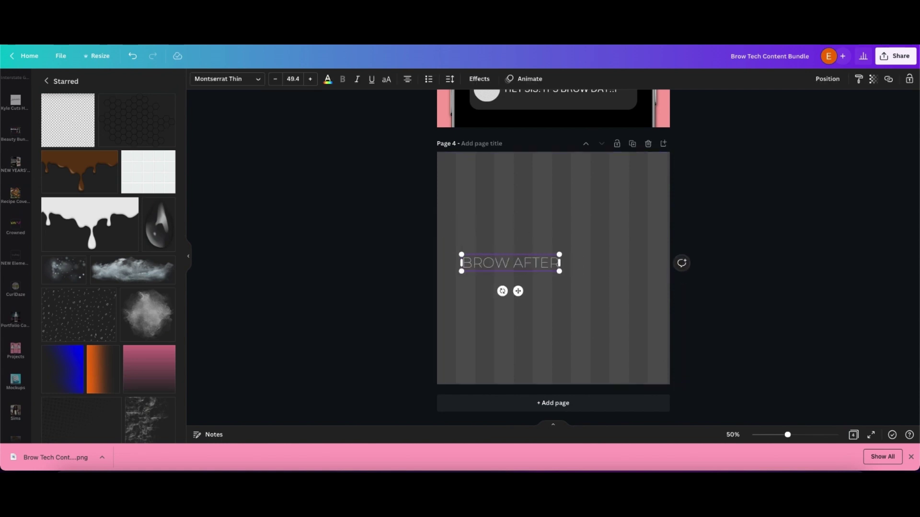
type("CARE")
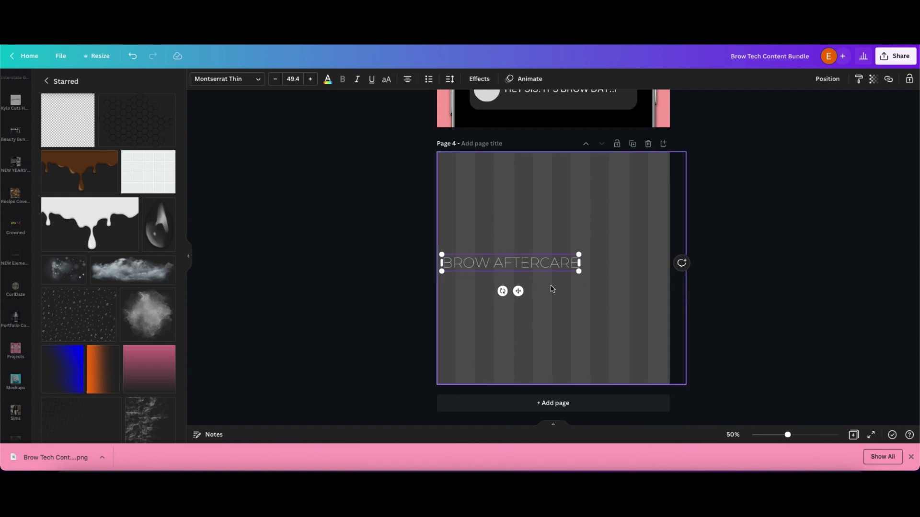
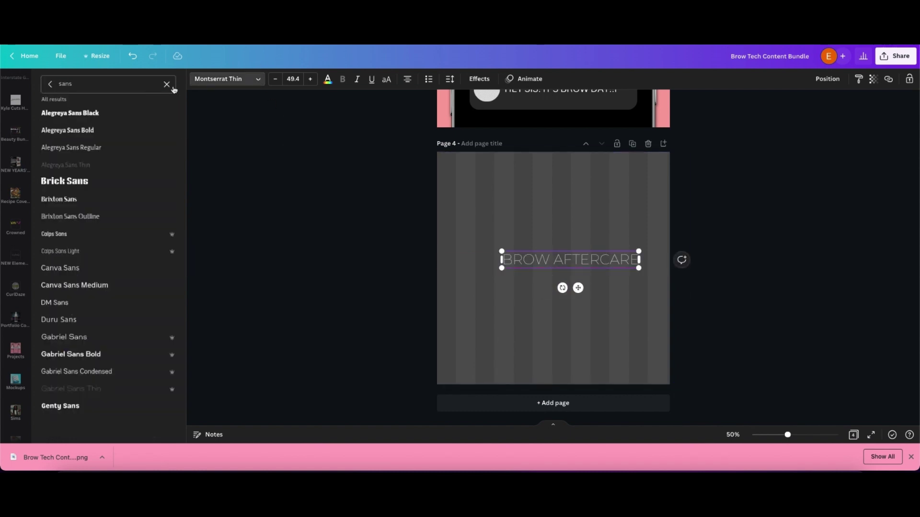
- Change the title's font to the uploaded Gv. time Regular
left_click(166, 85)
scroll(158, 186, "down", 10)
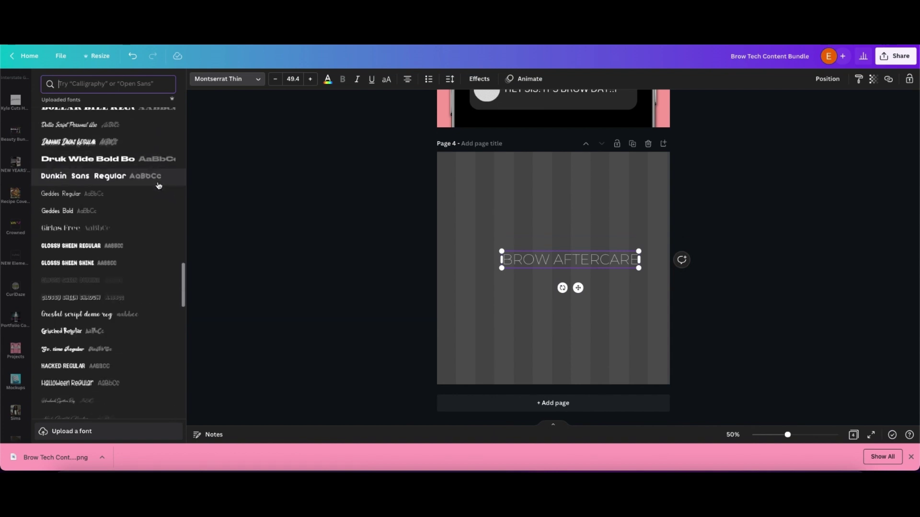
scroll(158, 186, "down", 3)
left_click(163, 283)
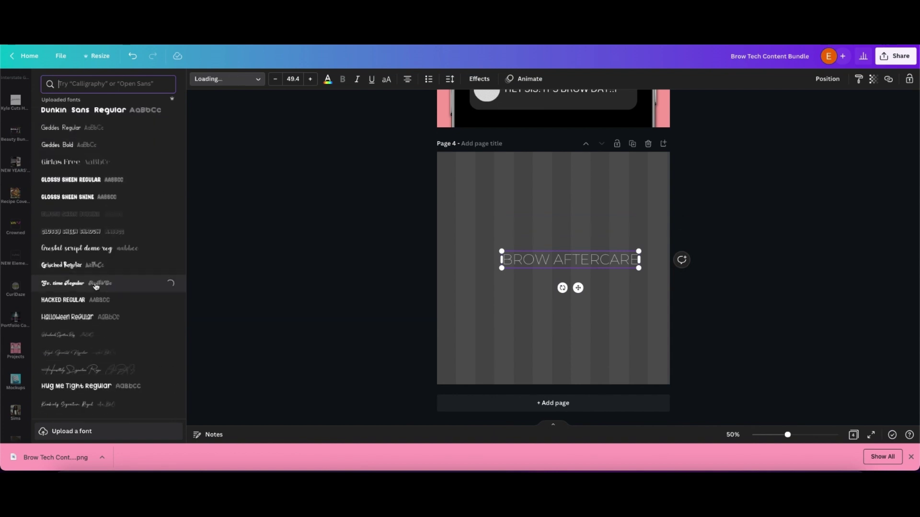
- Replace the all-caps title text with "Brow Aftercare" in title case
double_click(557, 260)
right_click(574, 261)
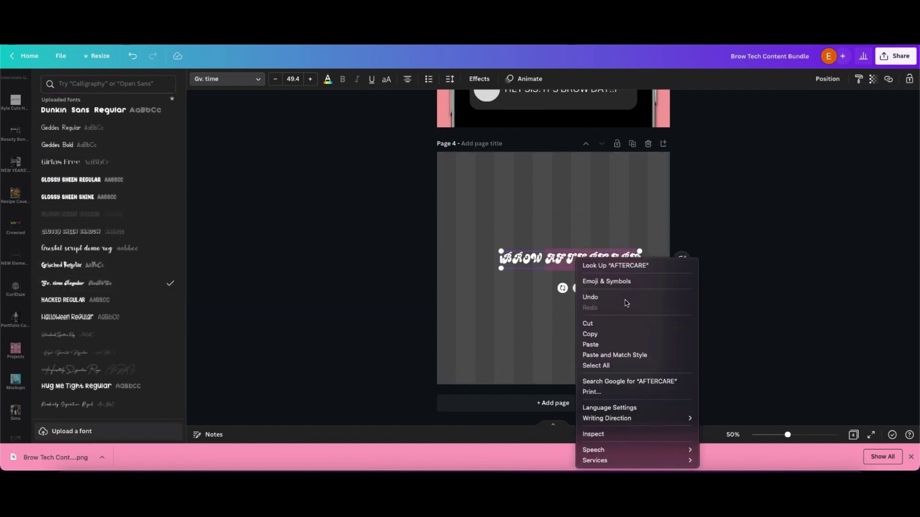
left_click(596, 366)
type("B")
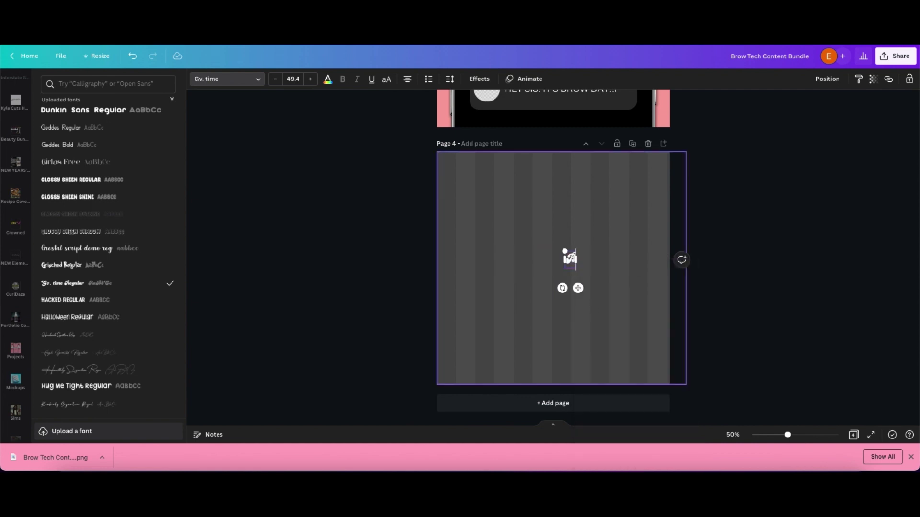
type("row Af")
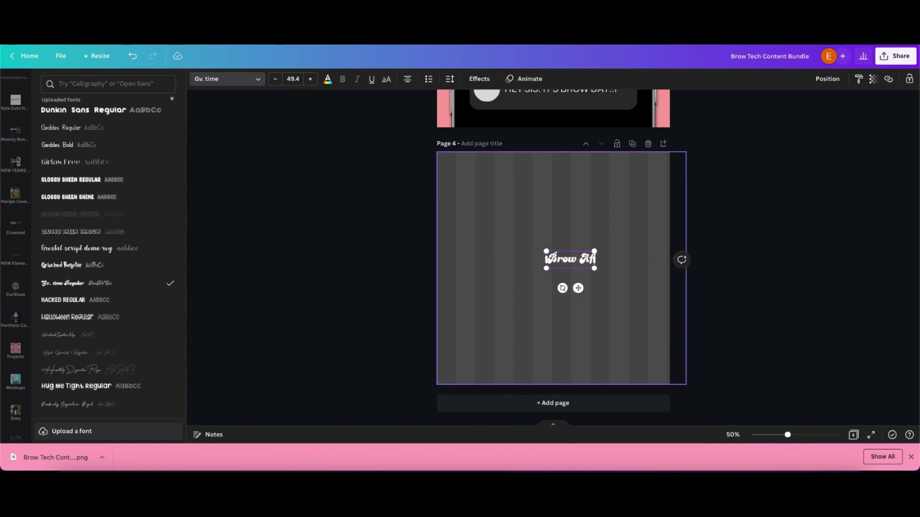
type("tercare")
- Enlarge the "Brow Aftercare" title to font size 117, spanning most of the page width
left_click_drag(528, 251, 436, 232)
mouse_move(577, 267)
left_mouse_down()
mouse_move(618, 271)
mouse_move(590, 276)
left_mouse_up()
left_click(729, 285)
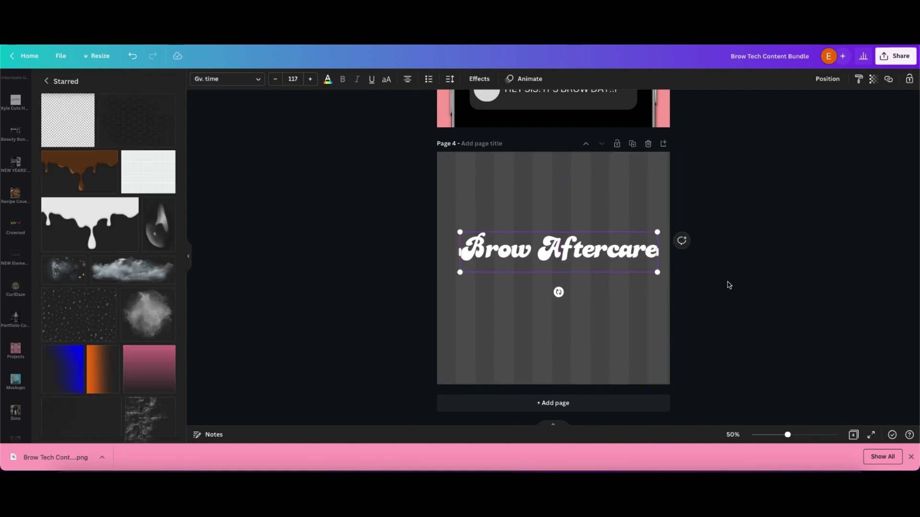
- Add a new page after page 4 and move the "Brow Aftercare" title onto it
left_click(618, 250)
left_click(575, 211)
left_click(552, 403)
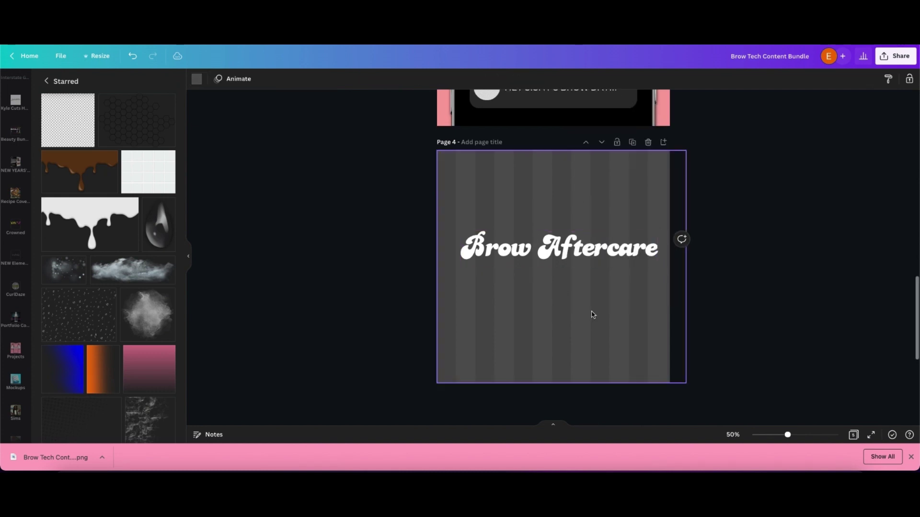
left_click_drag(579, 131, 571, 348)
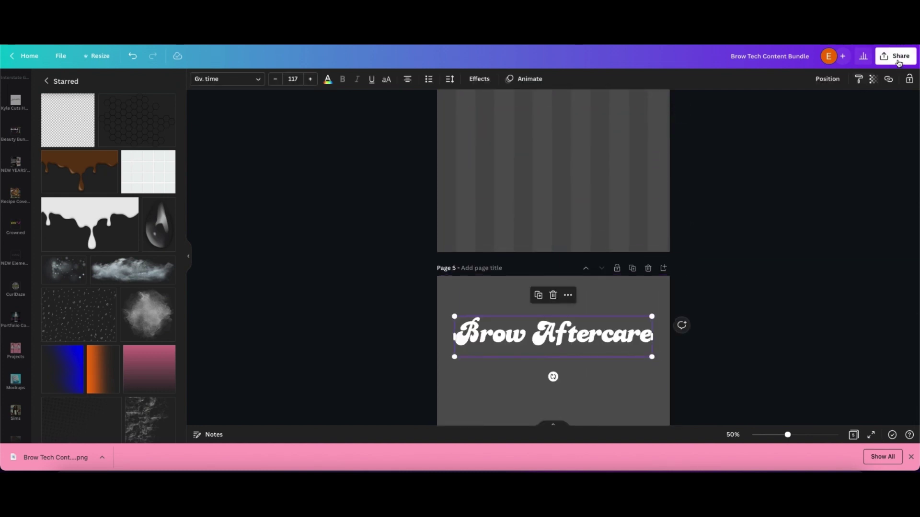
- Download only page 5 as a PNG with a transparent background
left_click(899, 63)
left_click(762, 263)
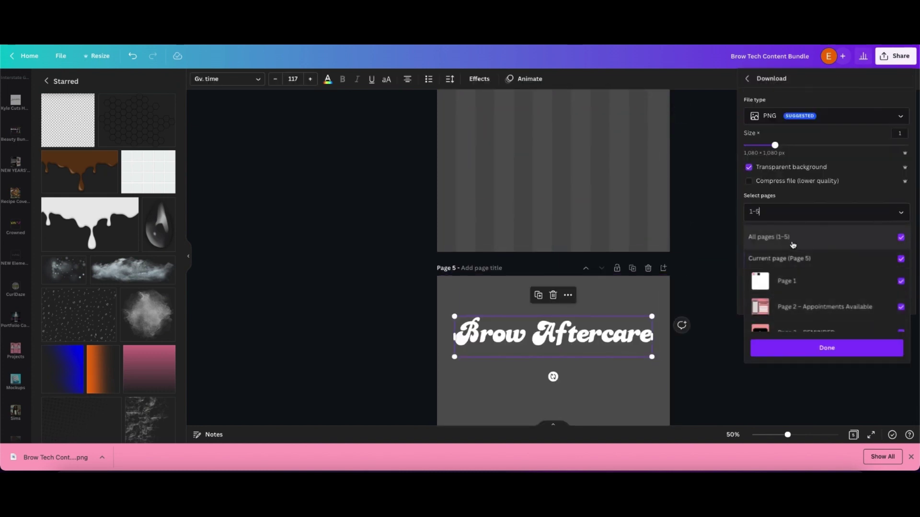
left_click(792, 243)
scroll(795, 278, "down", 3)
left_click(802, 316)
left_click(833, 342)
left_click(819, 263)
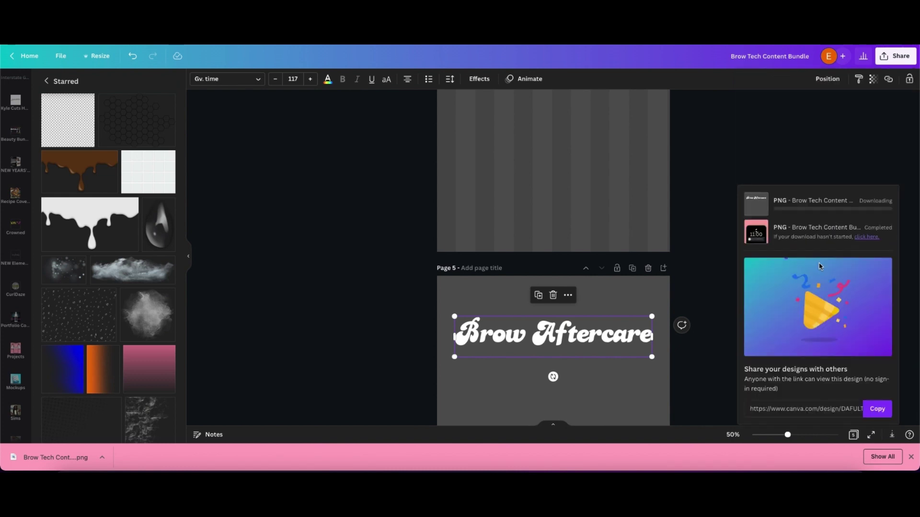
- Delete page 5 and place the uploaded "Brow Aftercare" title PNG on page 4
scroll(10, 330, "up", 10)
left_click(20, 146)
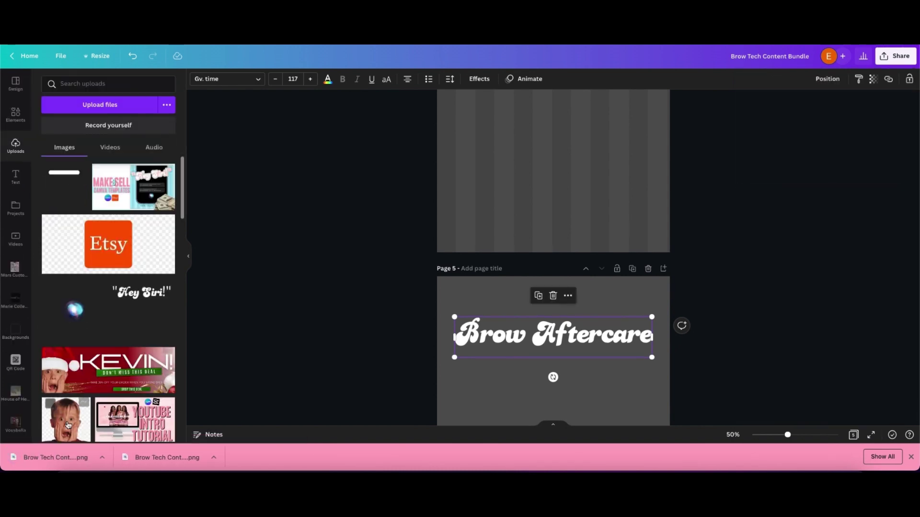
left_click(648, 270)
left_click(74, 180)
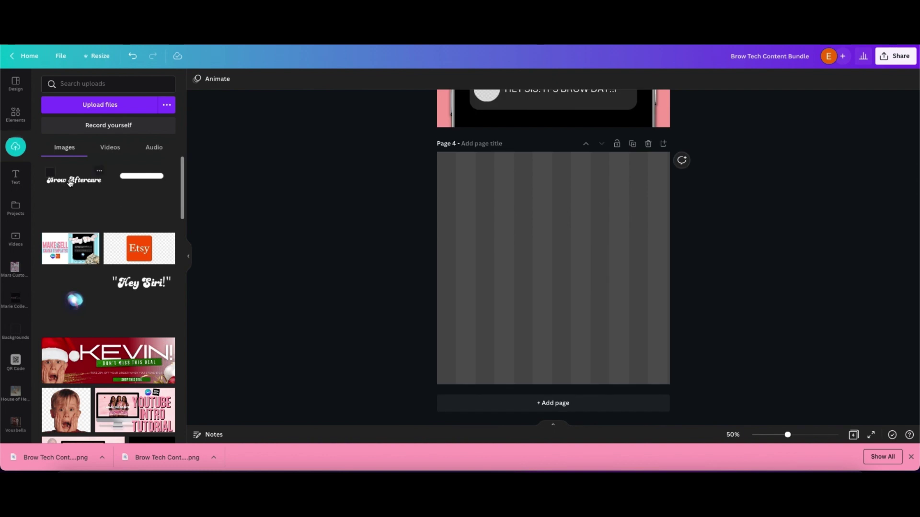
- Crop the empty space above and below the title image's lettering and enlarge the image to nearly the page width
left_click_drag(555, 345, 559, 246)
left_click_drag(551, 191, 551, 213)
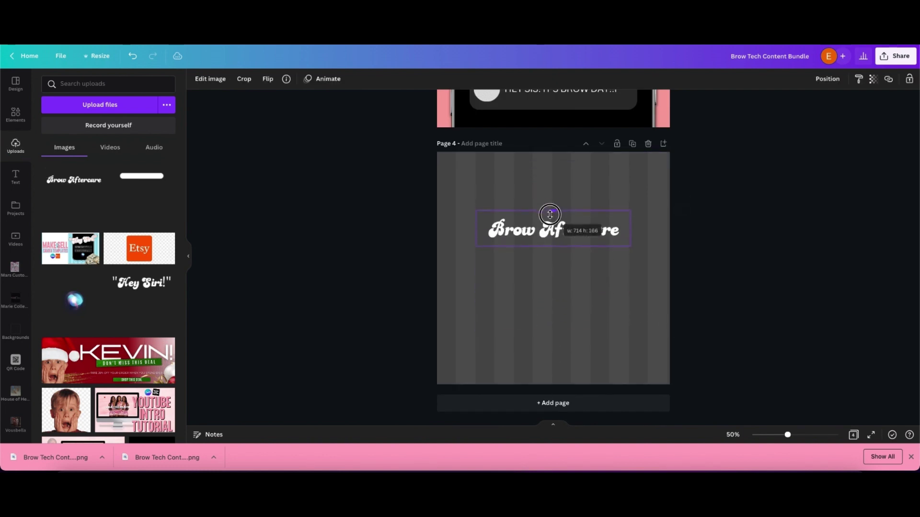
left_click_drag(631, 246, 665, 254)
left_click_drag(476, 254, 449, 261)
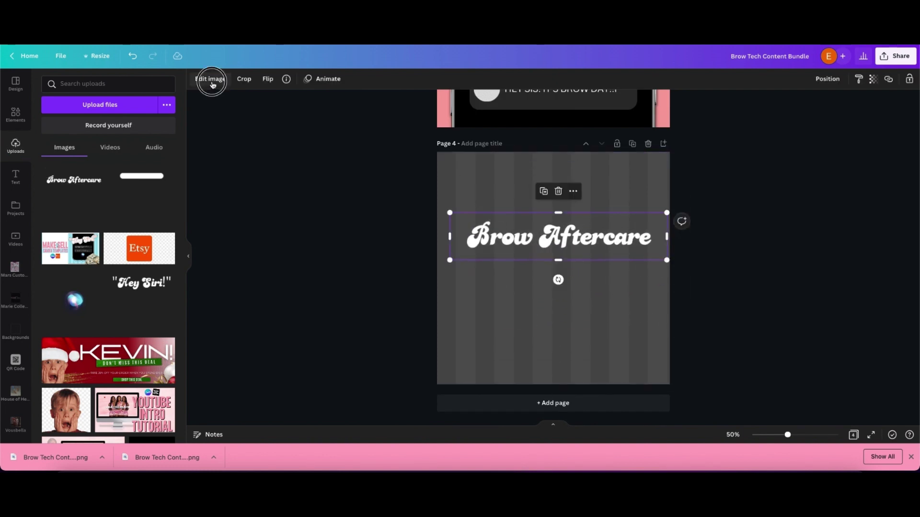
- Give the title image a Glow shadow with transparency 100 and blur 0
left_click(211, 79)
left_click(70, 158)
left_click(109, 121)
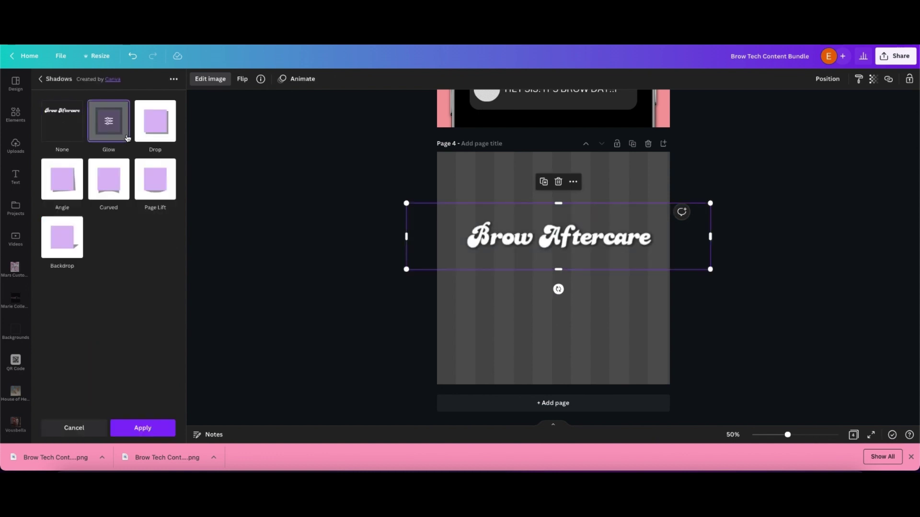
left_click(109, 120)
left_click_drag(109, 145, 186, 150)
left_click_drag(75, 172, 41, 173)
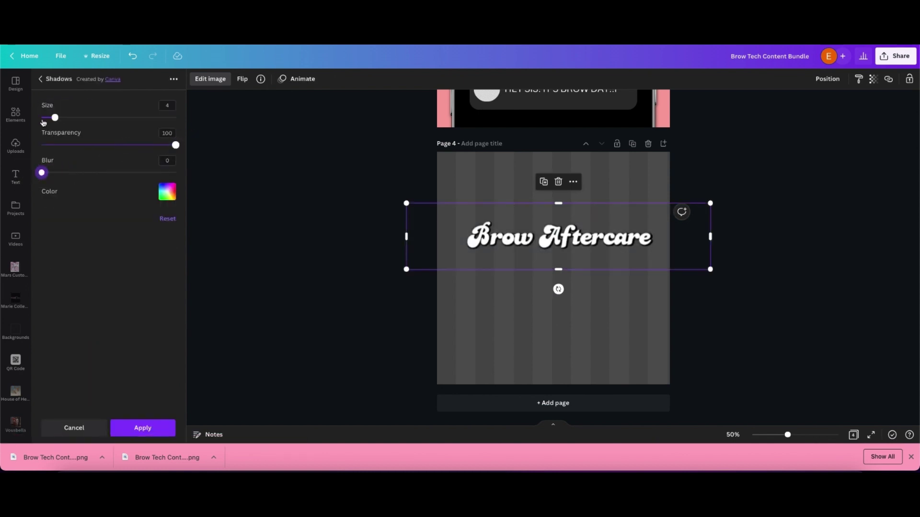
- Color the title's glow the document pink, set its size to 10, and apply the shadow
left_click(165, 195)
left_click(276, 231)
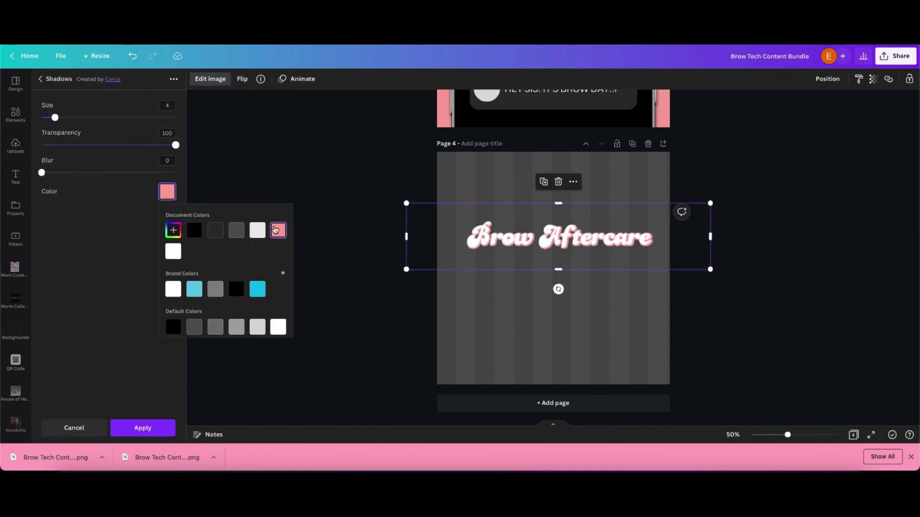
left_click(196, 230)
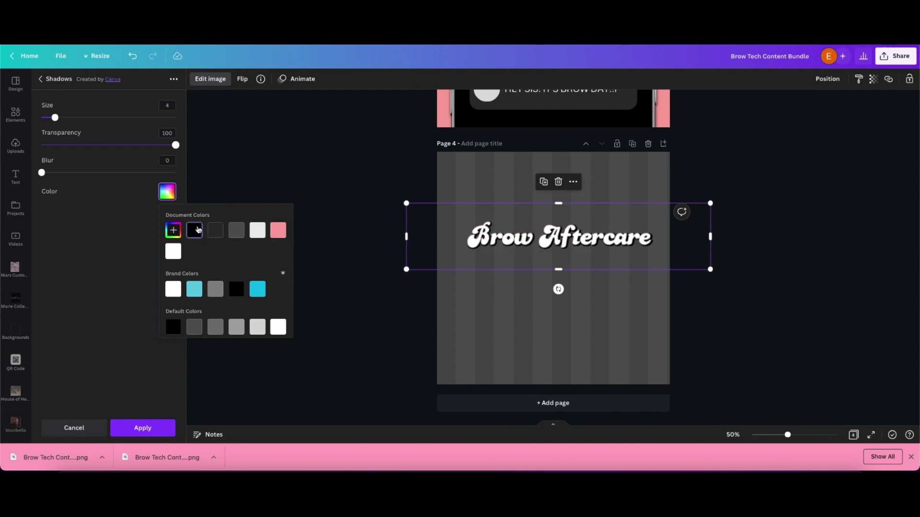
left_click(277, 230)
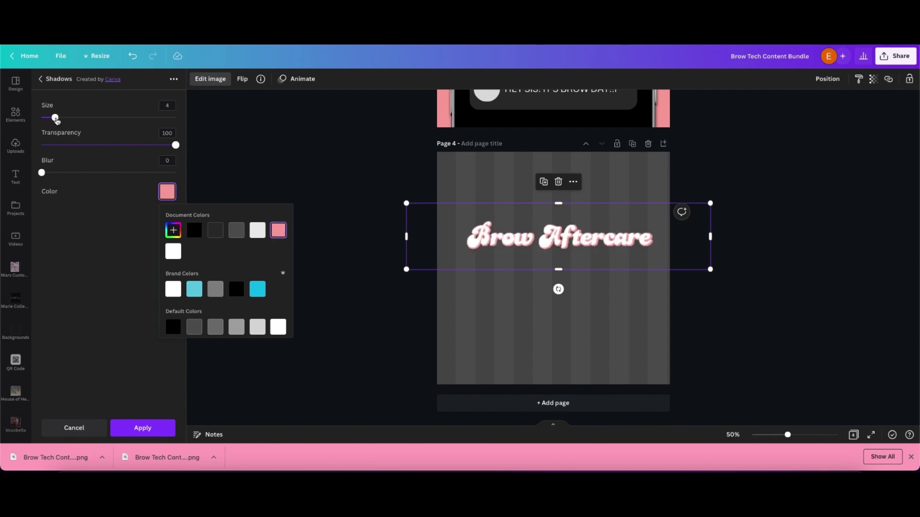
left_click_drag(55, 117, 72, 120)
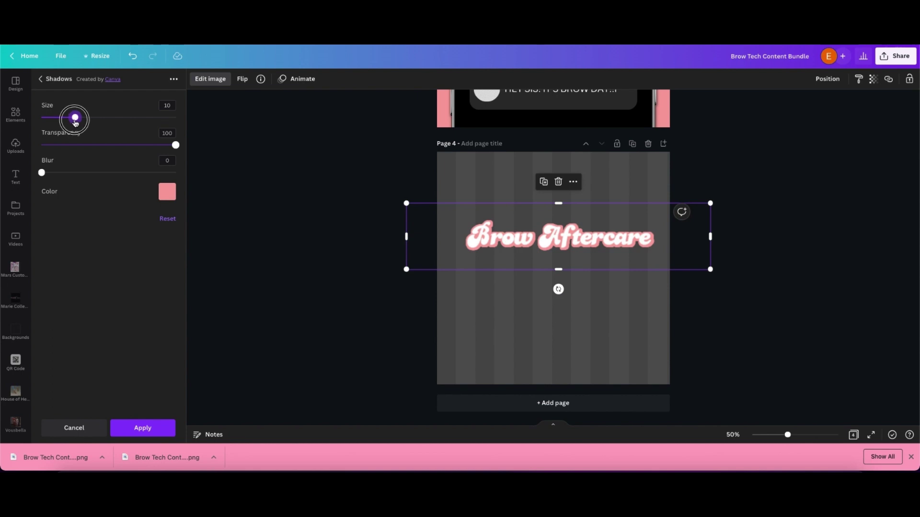
left_click(142, 428)
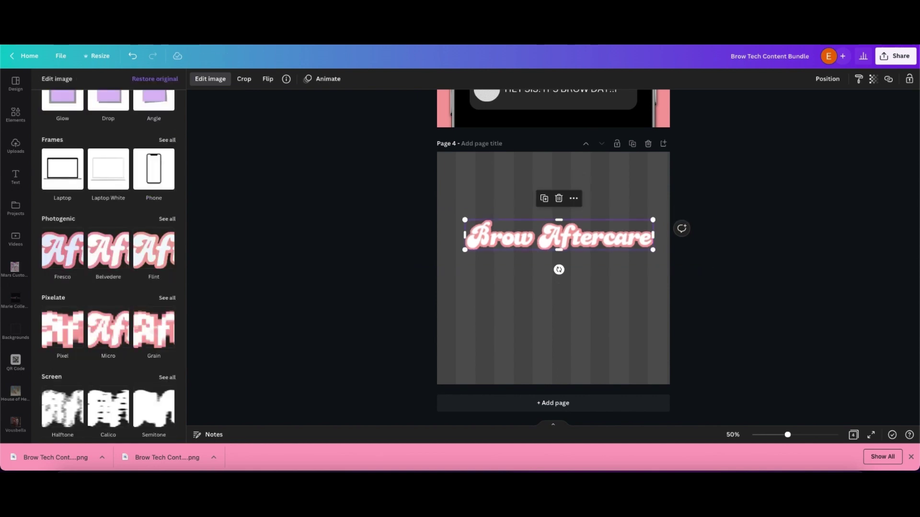
- Apply another Glow shadow to the title image with size 10, transparency 100 and blur 0
left_click(319, 148)
right_click(572, 235)
left_click(211, 80)
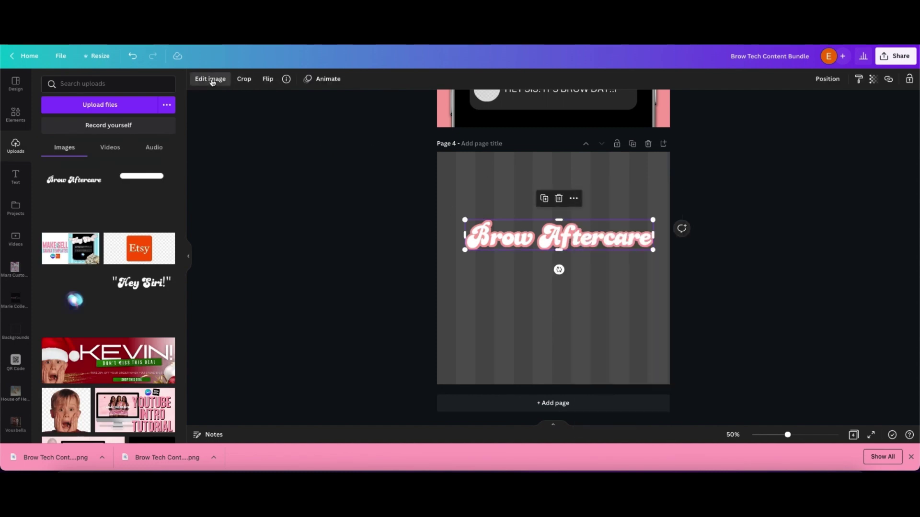
left_click(62, 151)
left_click(109, 120)
left_click(109, 121)
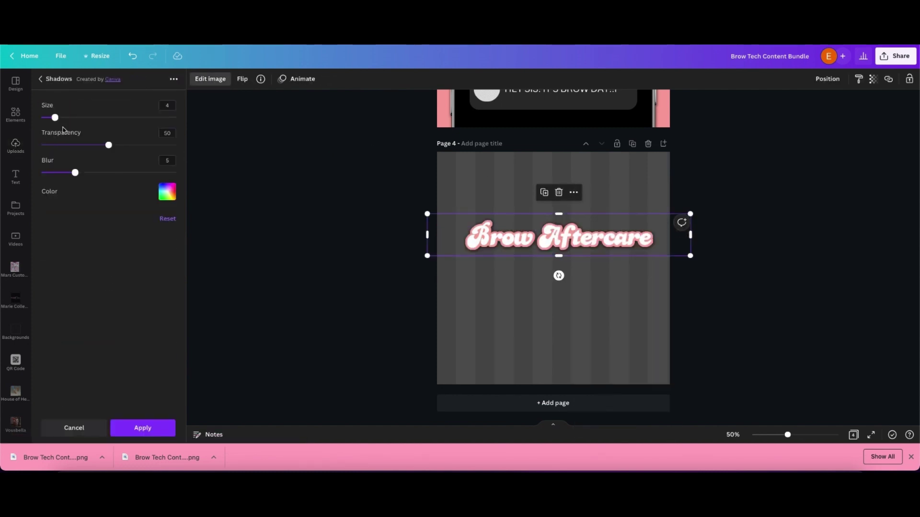
left_click_drag(109, 145, 176, 145)
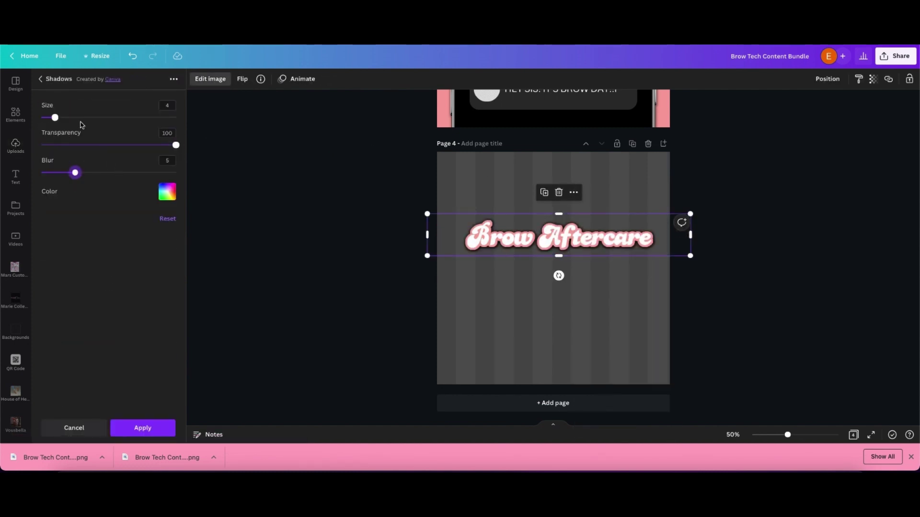
left_click_drag(82, 120, 79, 121)
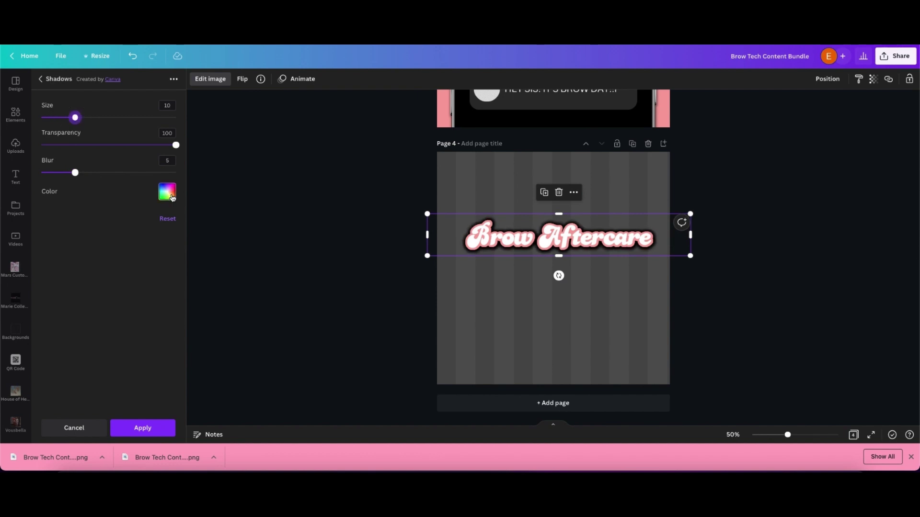
left_click_drag(73, 173, 27, 174)
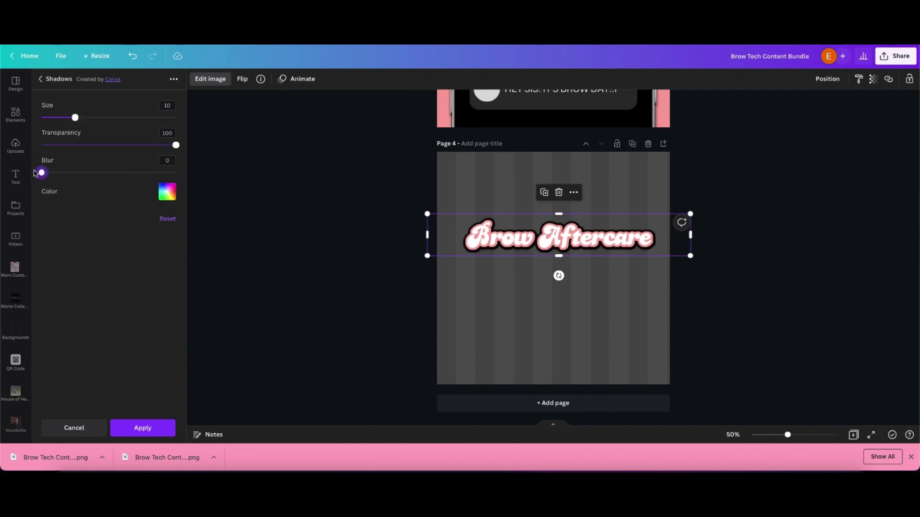
left_click(141, 426)
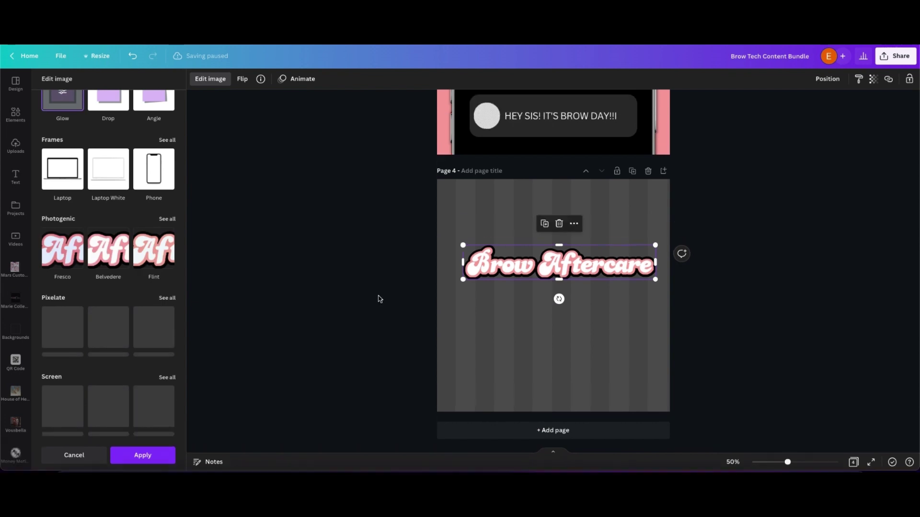
- Move the title to the top of page 4, enlarge it to about 981 by 174, and center it horizontally
key("Escape")
left_click_drag(568, 267, 564, 219)
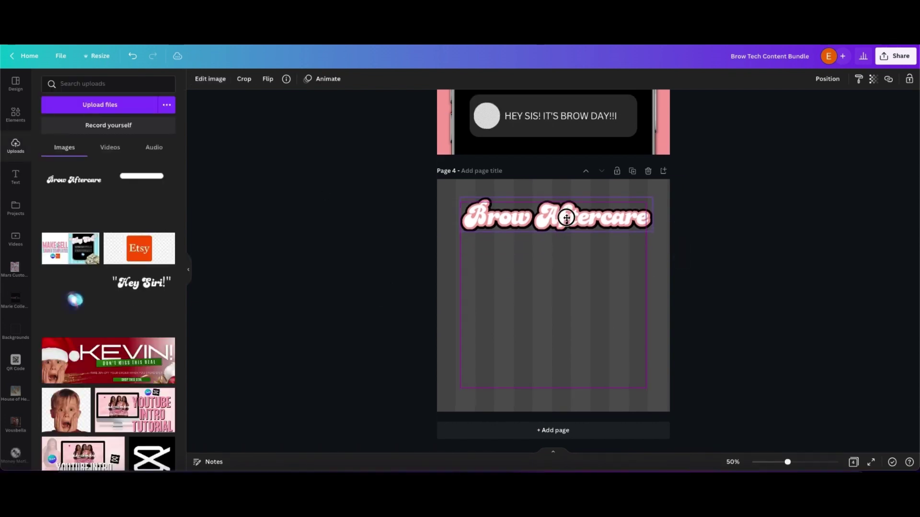
left_click_drag(460, 231, 441, 240)
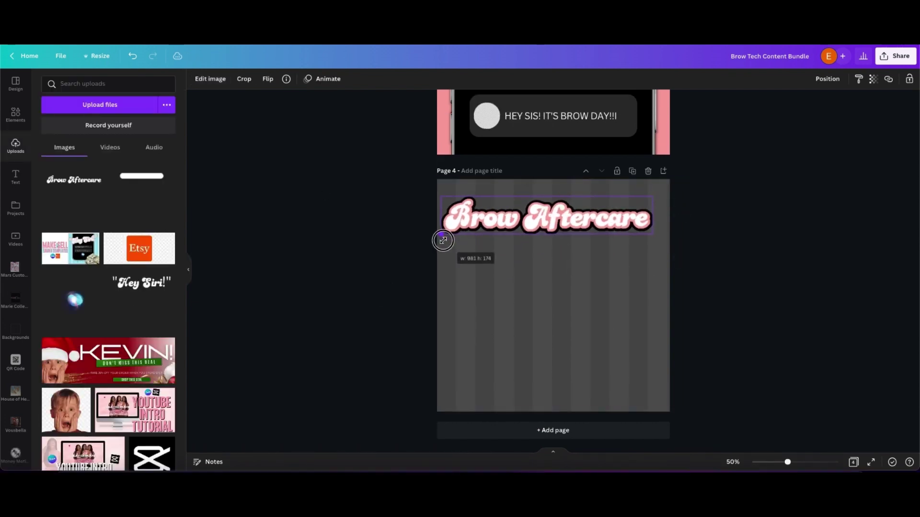
left_click_drag(526, 219, 532, 215)
- Apply one more Glow shadow to the title image with its default settings and deselect it
left_click(225, 82)
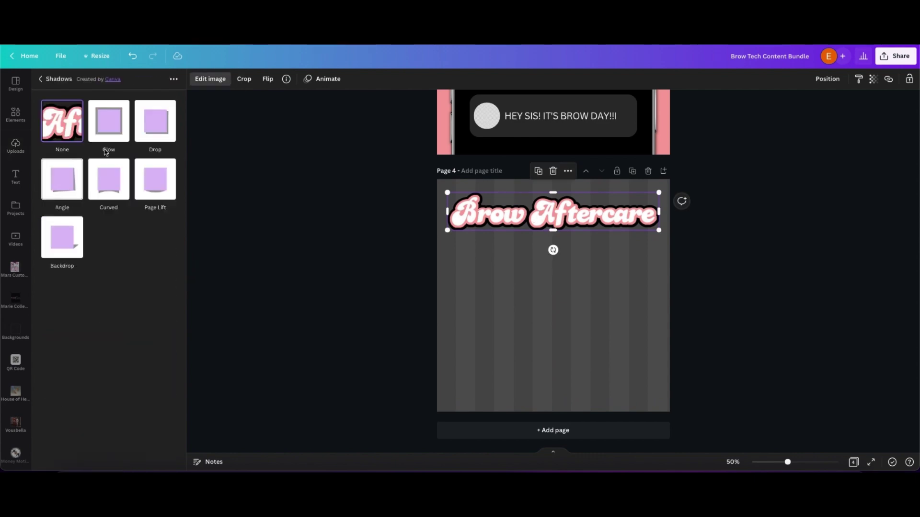
left_click(108, 120)
left_click(154, 456)
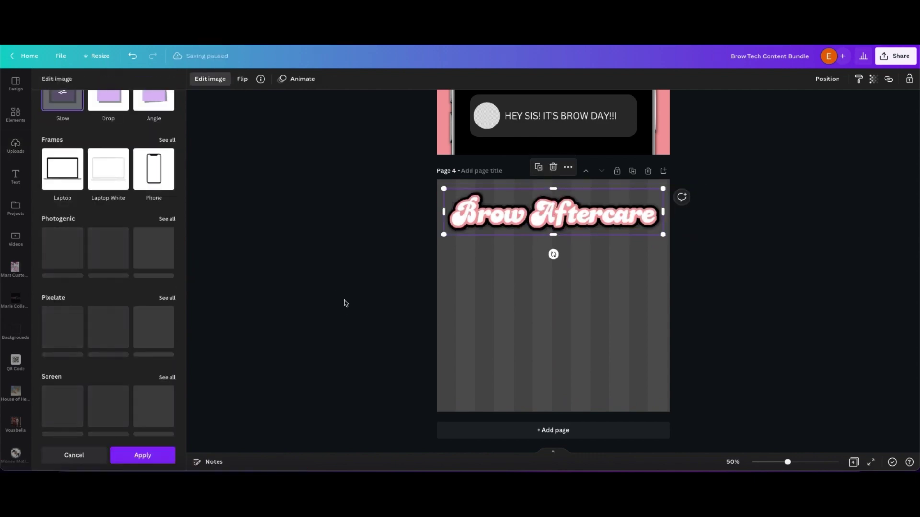
left_click(343, 302)
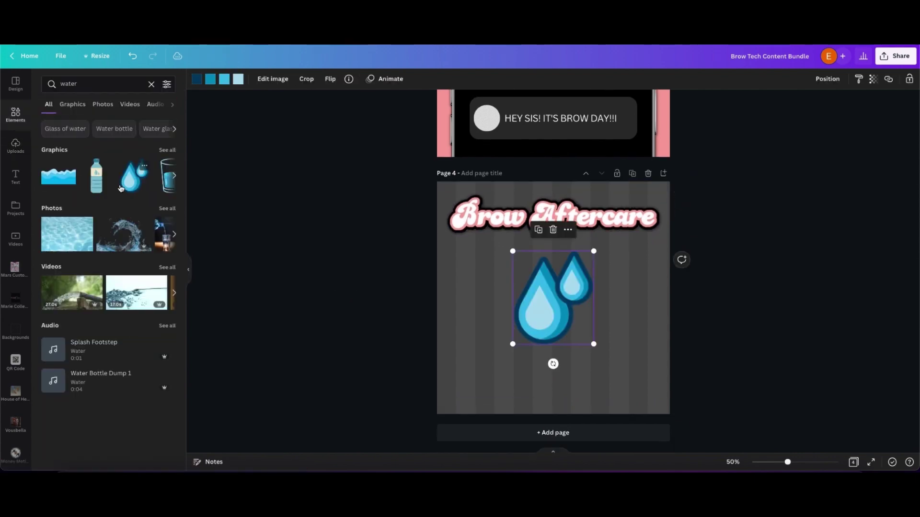
- Replace the blue water-drops graphic with the outlined water-drops graphic and shrink it below the title's first word
left_click_drag(593, 344, 517, 289)
scroll(125, 178, "right", 3)
scroll(124, 178, "right", 2)
left_click(87, 176)
left_click(528, 269)
key("Delete")
left_click_drag(540, 344, 505, 300)
- Add a square shape, fill it with the document pink, and place it over the water drops
key("r")
left_click(243, 79)
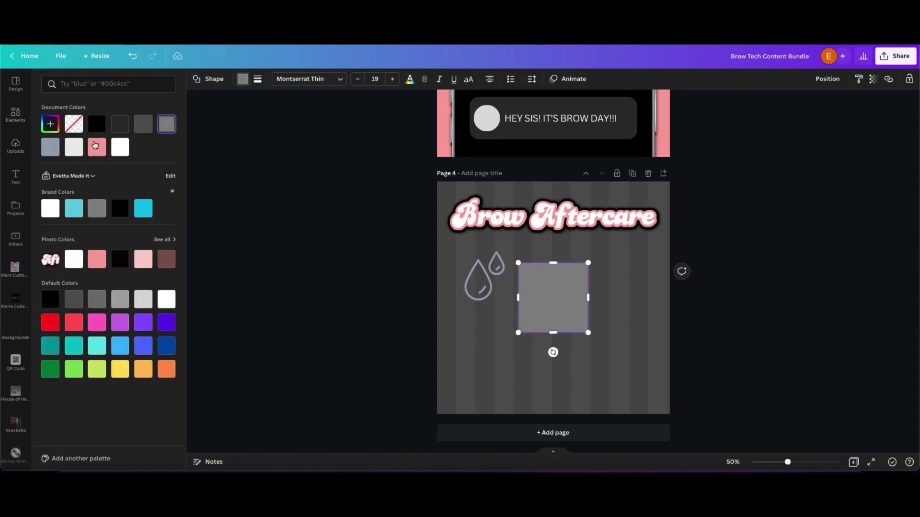
left_click(97, 147)
double_click(533, 300)
left_click_drag(521, 321, 453, 309)
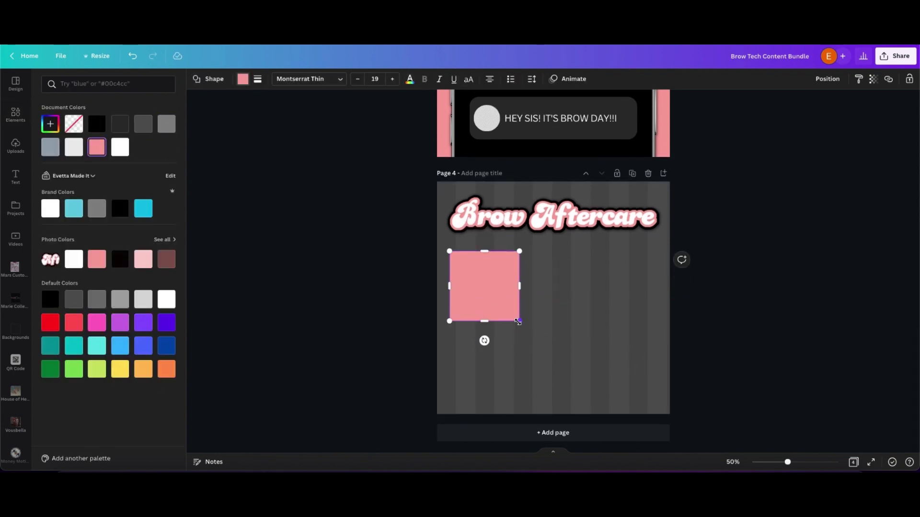
- Send the pink square behind the water drops and shift it down so the drops overlap its upper edge
left_click(385, 314)
left_click(468, 279)
left_click(824, 79)
left_click_drag(488, 280, 490, 269)
left_click_drag(509, 307, 509, 326)
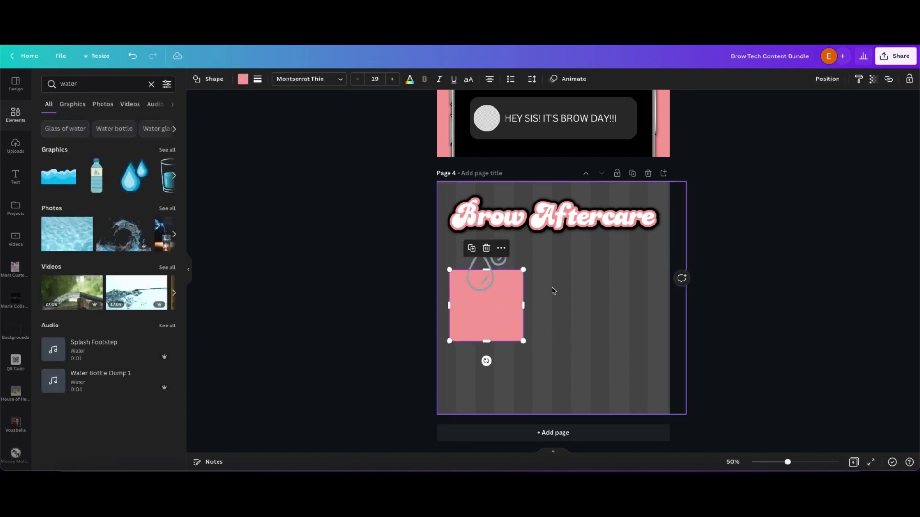
- Add a pink circle to the page and center the square behind its lower half
key("c")
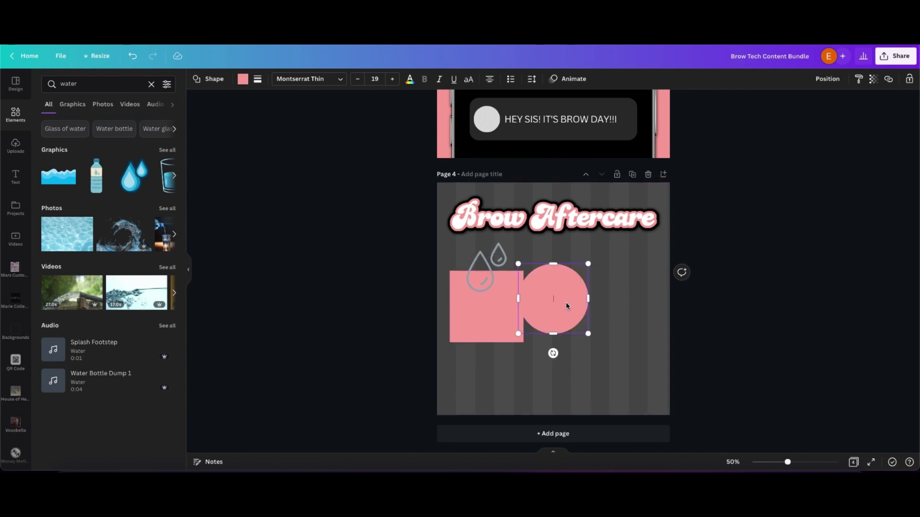
left_click_drag(566, 304, 589, 290)
left_click_drag(487, 318, 572, 336)
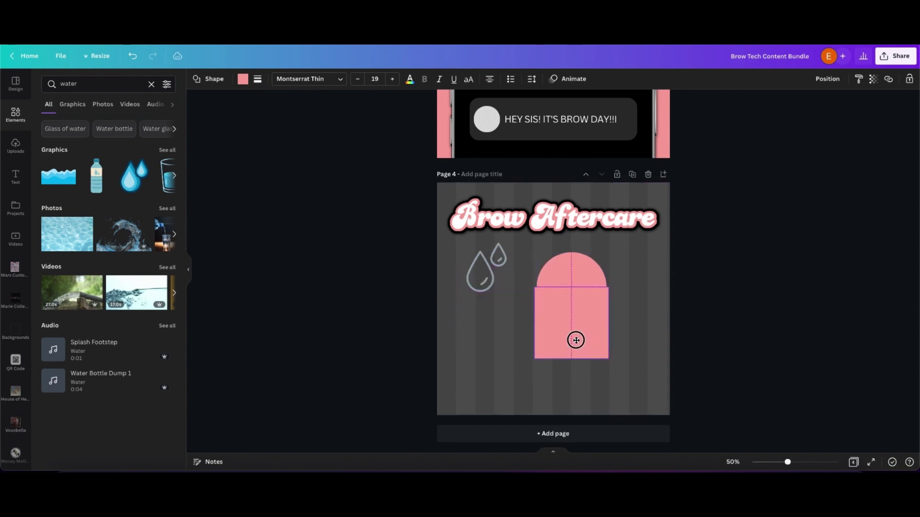
left_click(827, 78)
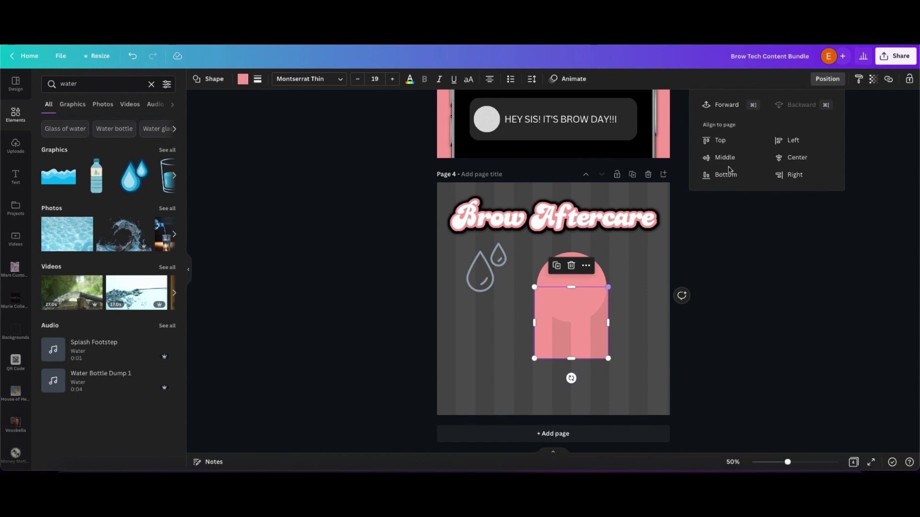
- Give both the pink square and the circle a solid black border with weight 4
left_click(243, 79)
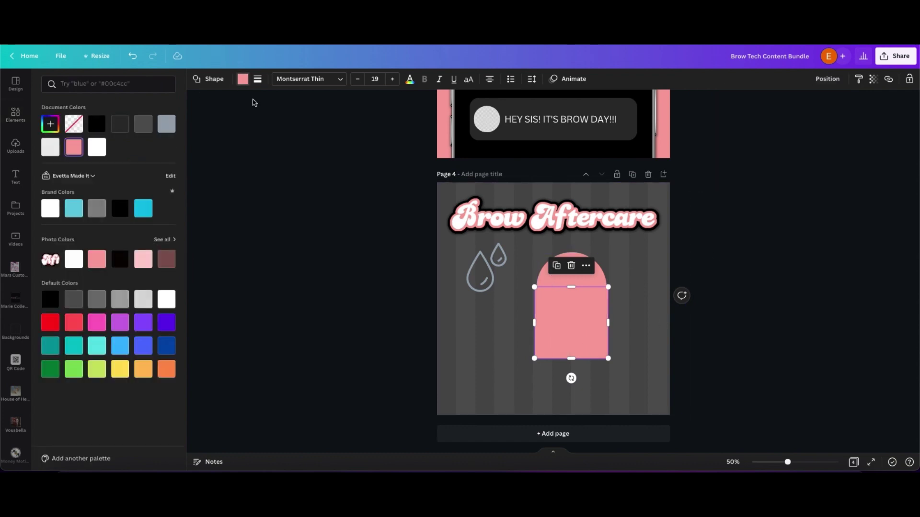
left_click(257, 79)
type("4")
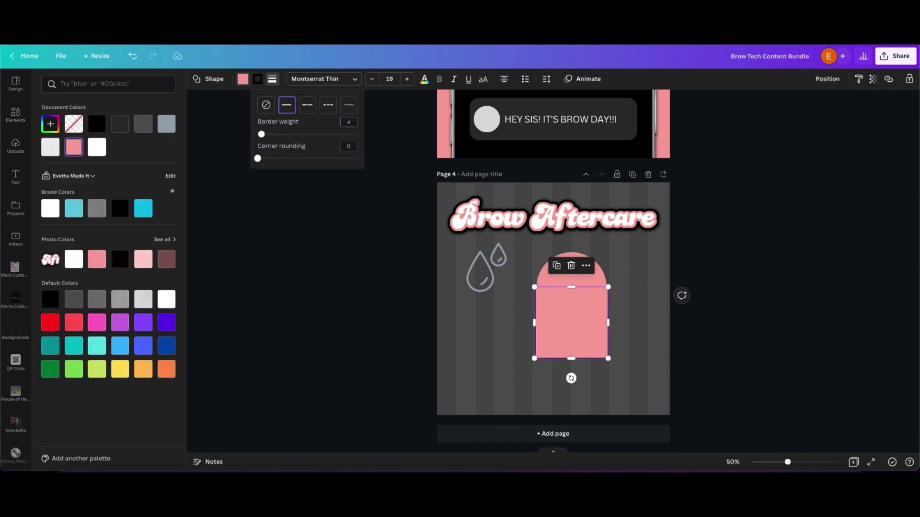
left_click(562, 282)
left_click(258, 79)
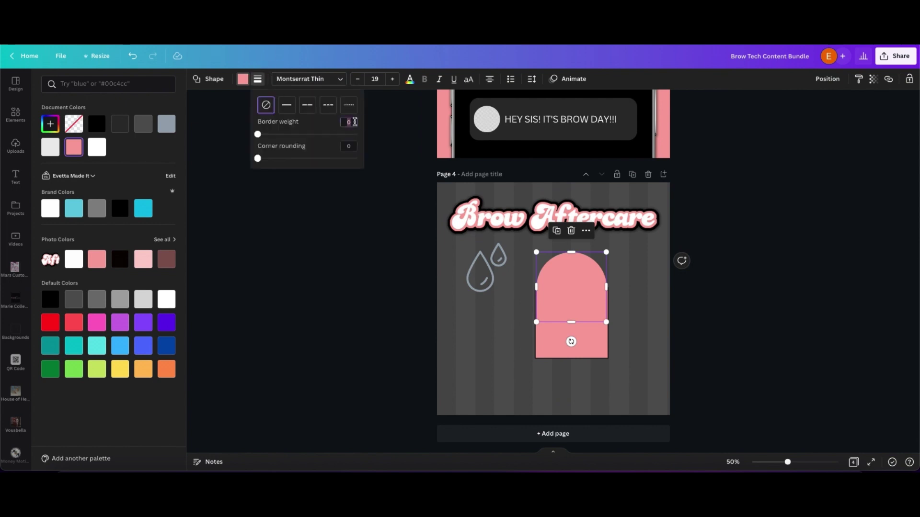
type("4")
- Shrink the circle, center it on the square's upper edge, and bring the water drops in front of it
left_click_drag(536, 322, 553, 305)
left_click_drag(569, 279, 563, 287)
left_click(490, 284)
left_click_drag(491, 283, 570, 315)
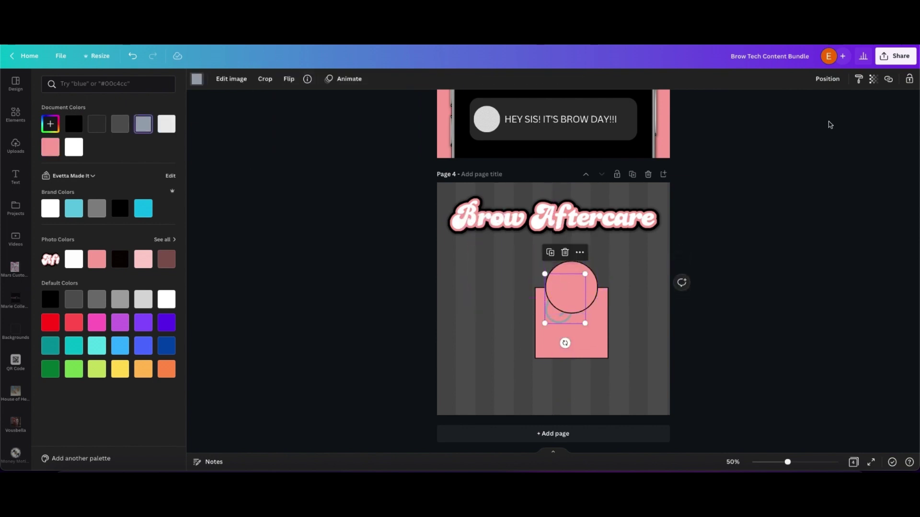
left_click(827, 79)
- Recolor the water drops black and shrink them to fit inside the circle
left_click(202, 81)
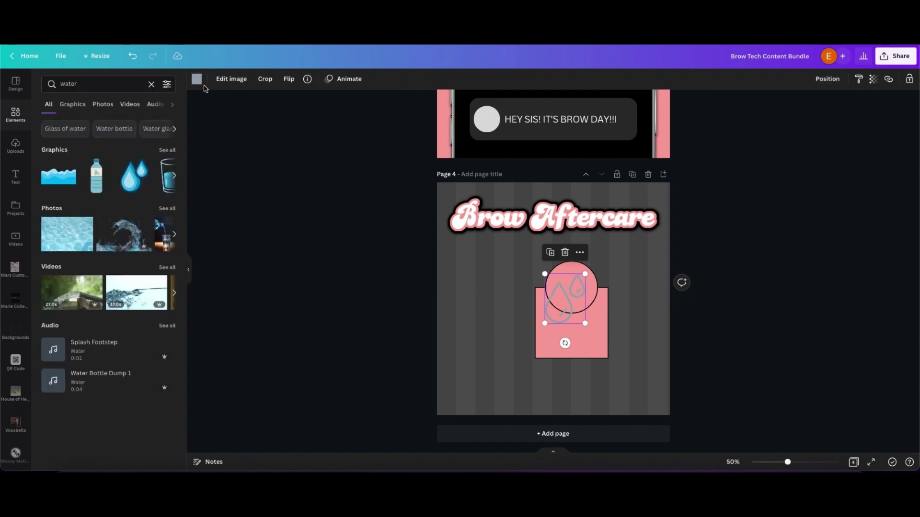
left_click(202, 81)
left_click(73, 124)
left_click(507, 305)
left_click(557, 304)
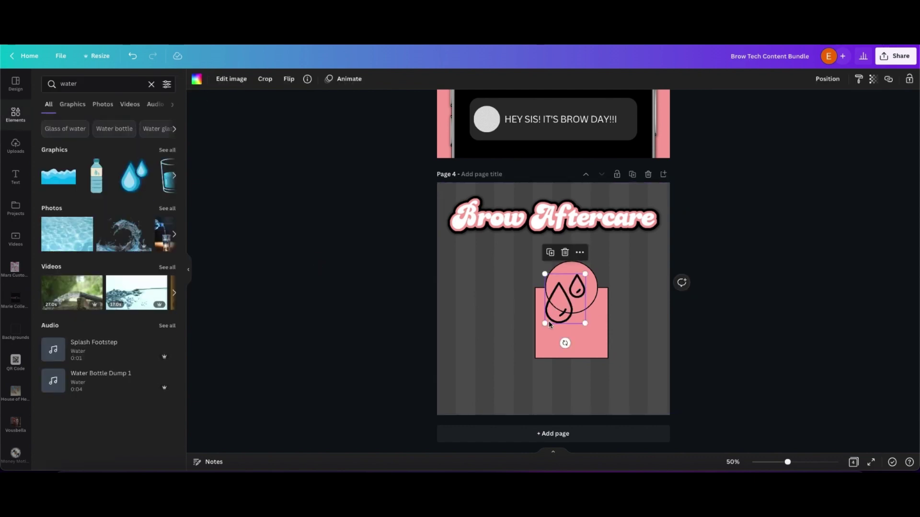
left_click_drag(546, 323, 575, 301)
left_click(262, 298)
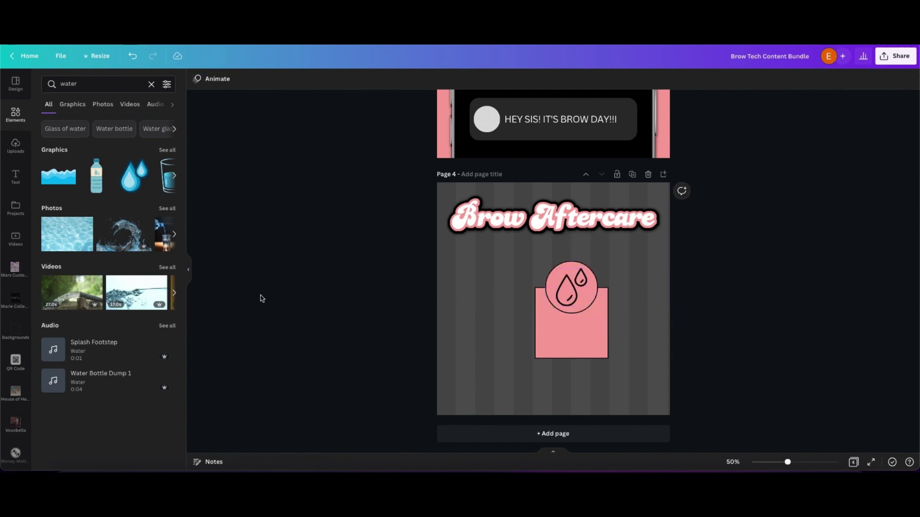
- Shorten the pink square from its lower edge to about 342 by 276
left_click(567, 344)
left_click_drag(571, 359, 568, 345)
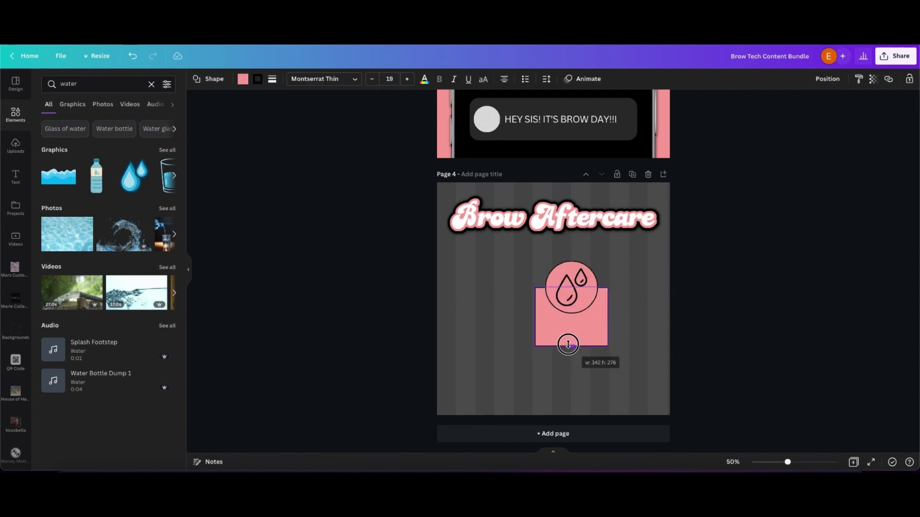
- Shrink the circle with its drops and move the whole card to the page's left side, just below the title
left_click(577, 297)
left_click(592, 290, "shift")
left_click_drag(597, 314, 506, 304)
left_click(594, 326, "shift")
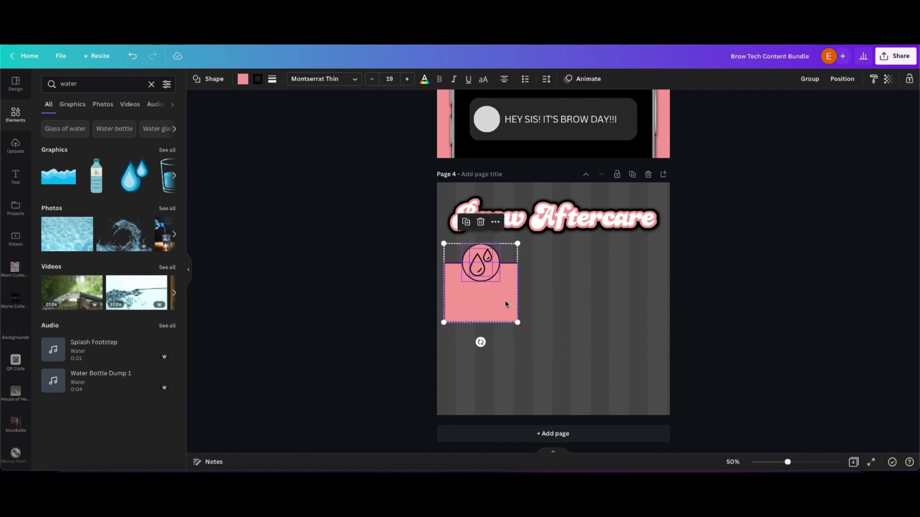
left_click(316, 294)
- Copy the "HEY SIS! IT'S BROW DAY!!" text from page 3 onto page 4's pink card and choose black as its color
left_click(594, 122)
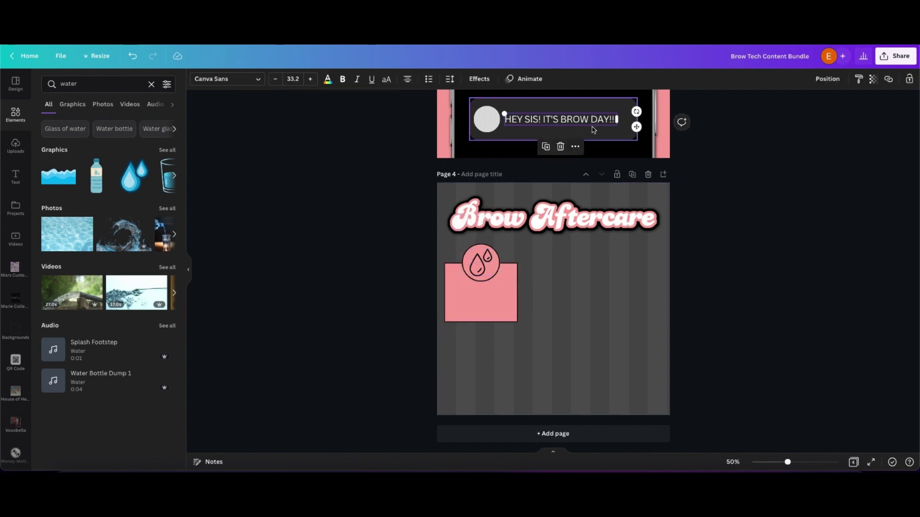
left_click_drag(594, 122, 576, 309)
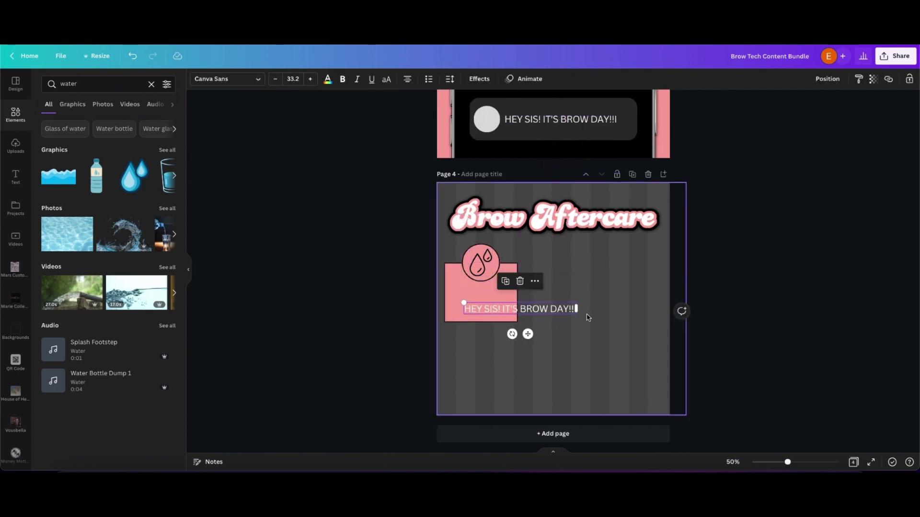
left_click(327, 80)
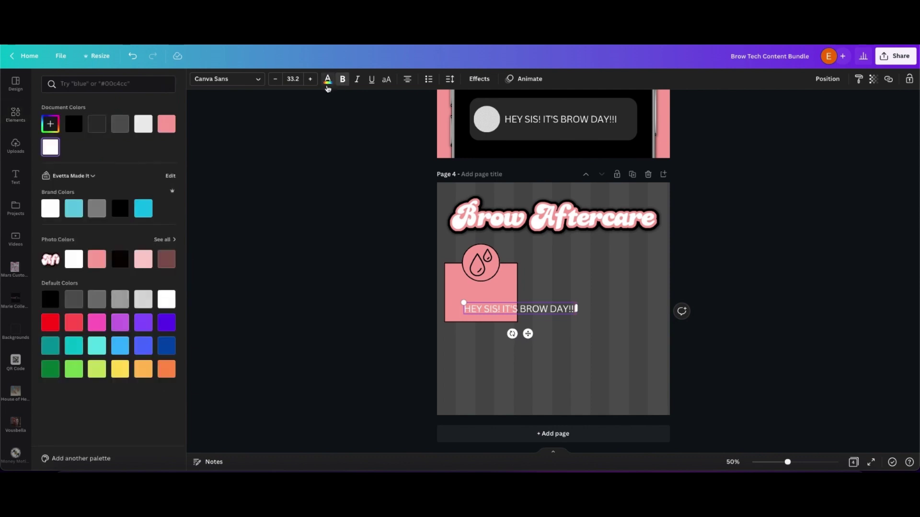
left_click(81, 129)
- Replace the copied text's wording with "Avoid getting brows wet for 24 hours"
right_click(562, 309)
left_click(586, 366)
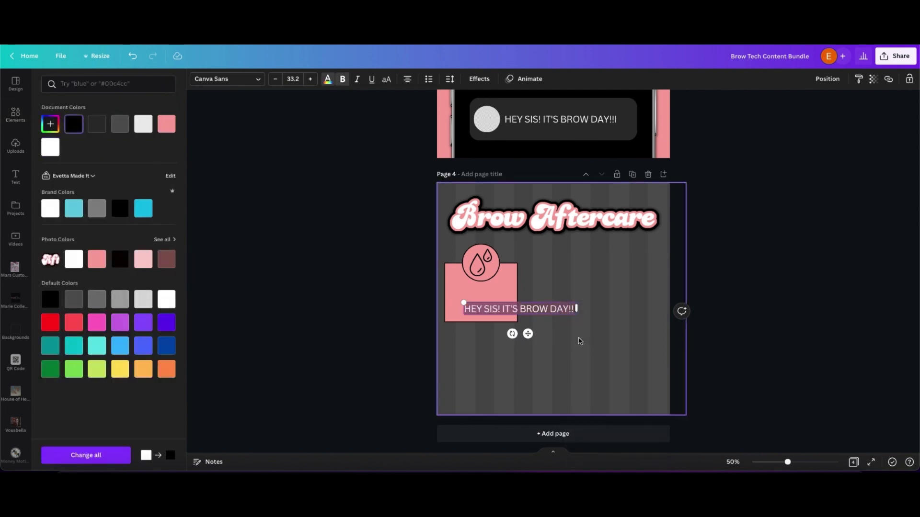
type("Avoid getting brows we")
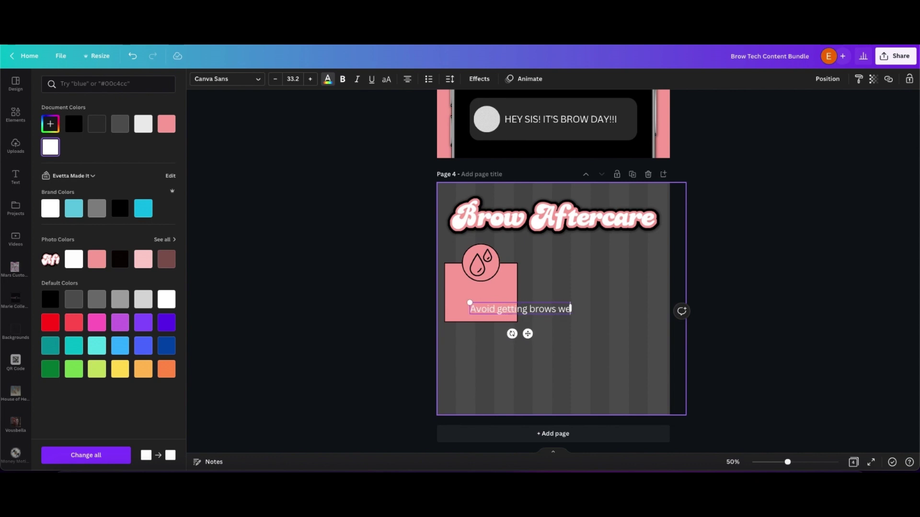
type("Avoid getting brows wet for 24")
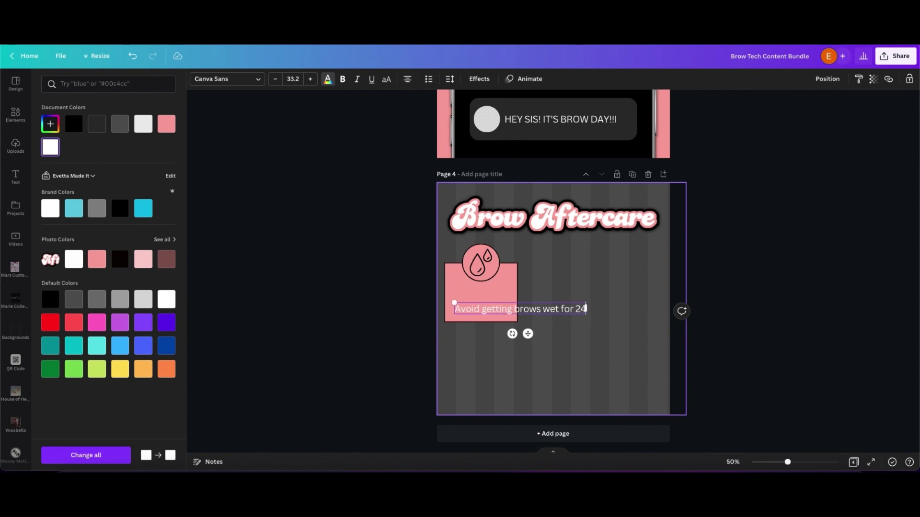
type(" hours")
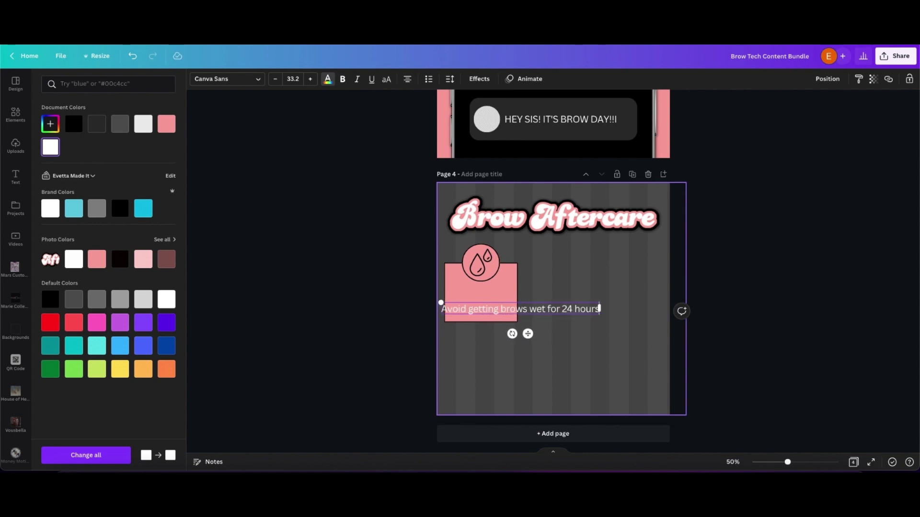
key("Return")
key("BackSpace")
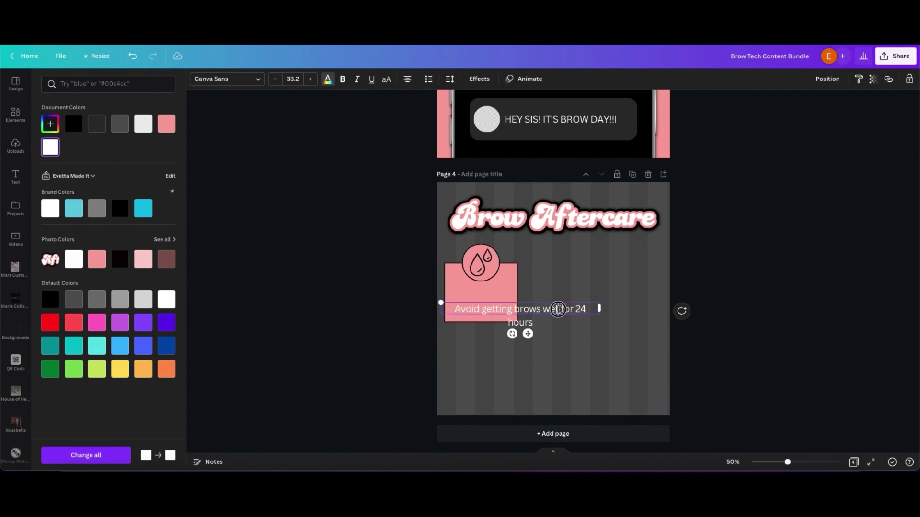
- Split the aftercare text into two lines before "for 24 hours" and color it black
left_click(557, 310)
key("Return")
left_click(595, 332)
left_click(560, 322)
left_click(75, 124)
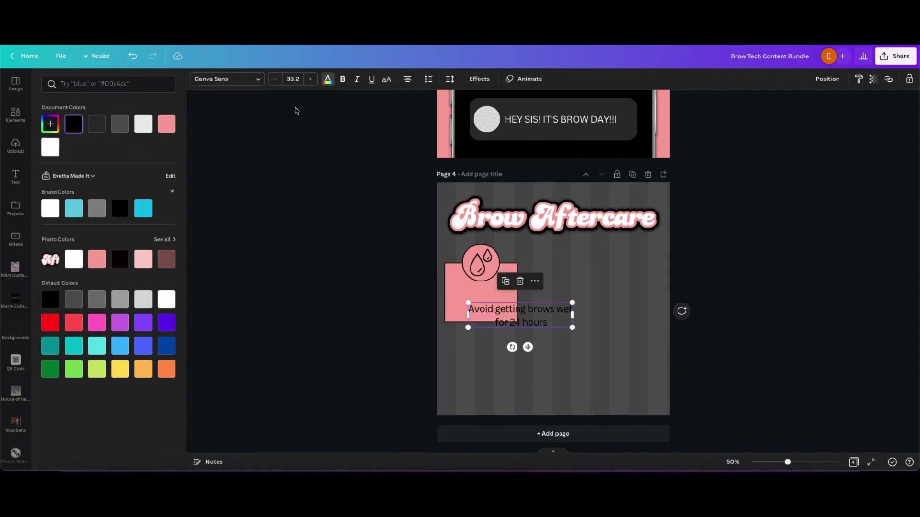
- Set the aftercare text's line spacing to 0.98 and change its letters to all uppercase
left_click(450, 79)
left_click_drag(502, 141, 481, 141)
left_click(389, 82)
left_click(449, 78)
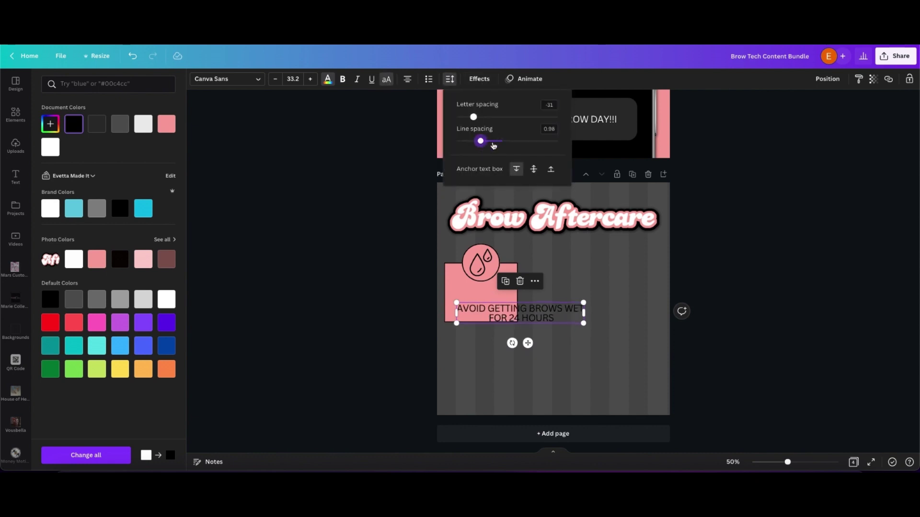
- Remove the line break before "FOR 24 HOURS" and fit the text box inside the pink card below its icon
left_click(487, 317)
key("BackSpace")
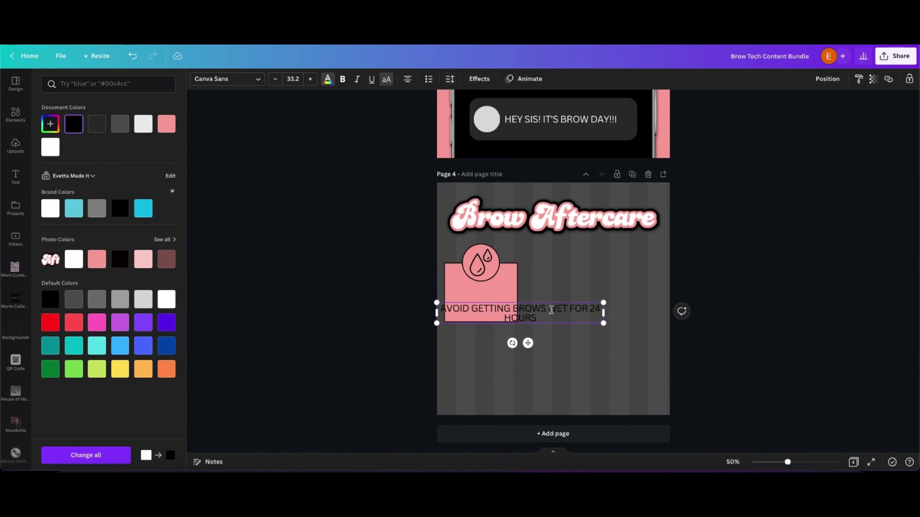
left_click_drag(603, 313, 517, 303)
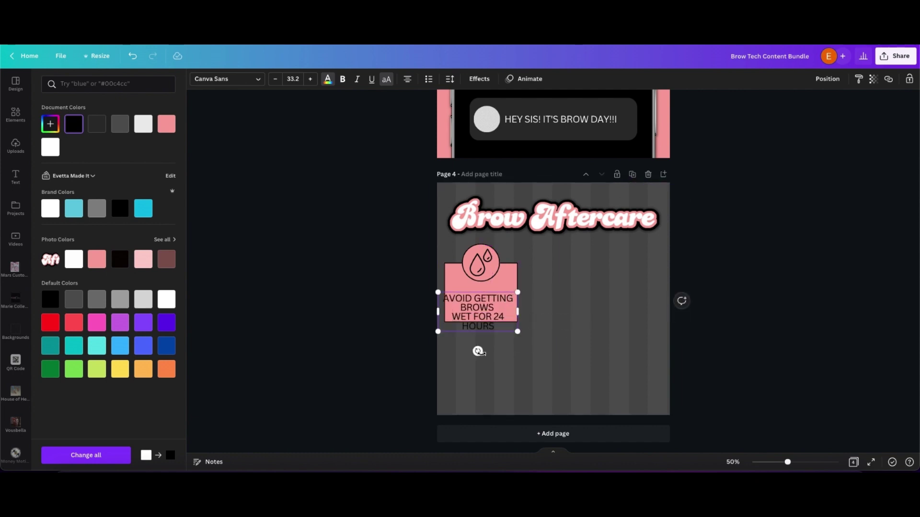
mouse_move(489, 330)
left_mouse_down()
mouse_move(493, 318)
mouse_move(448, 316)
mouse_move(493, 318)
left_mouse_up()
left_click(404, 291)
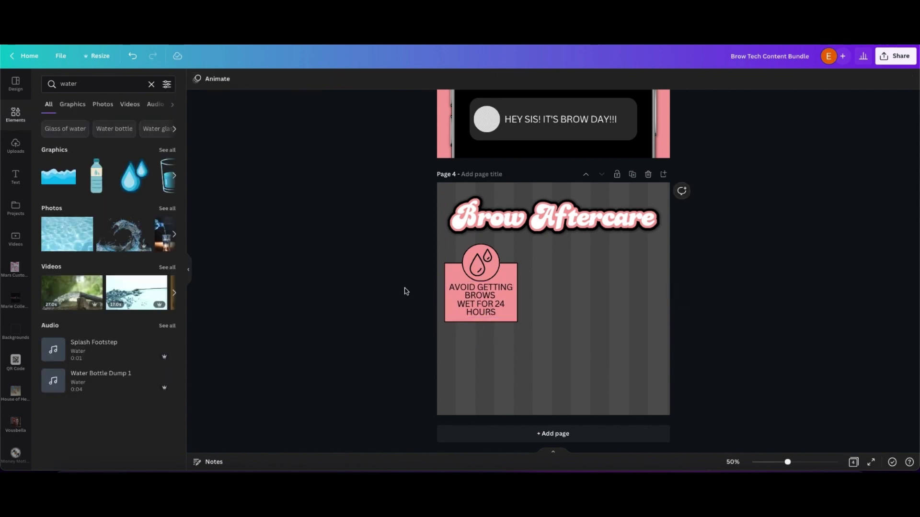
- Duplicate the complete water-drop card with its circle, icon and text to form a row of three cards
left_click(476, 267)
left_click(465, 258, "shift")
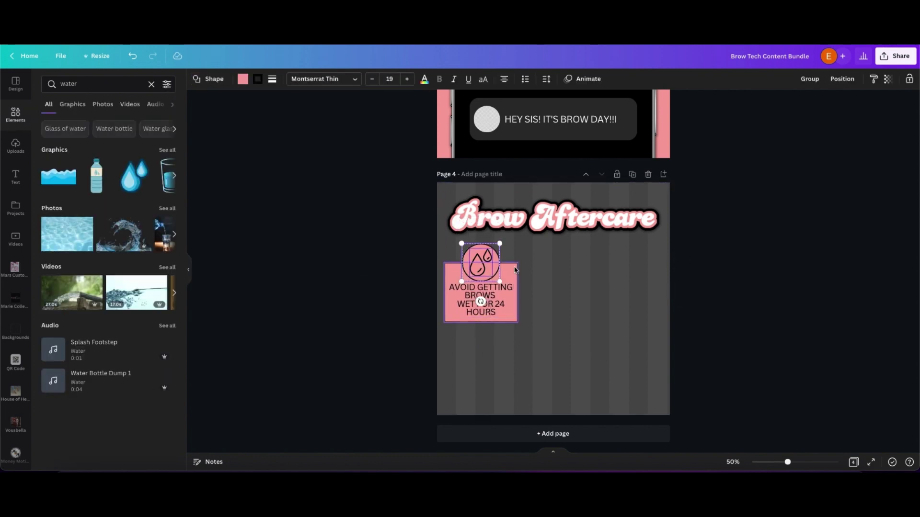
left_click(514, 269, "shift")
left_click(496, 292, "shift")
key("super+d")
left_click_drag(487, 300, 630, 298)
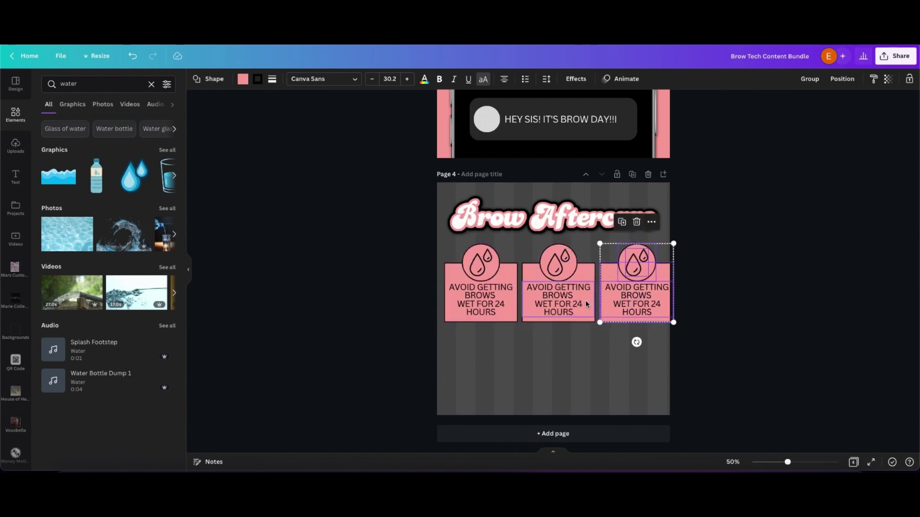
- Shrink the three cards together to fit the page's width and lock the striped background
left_click(572, 270, "shift")
left_click(510, 274, "shift")
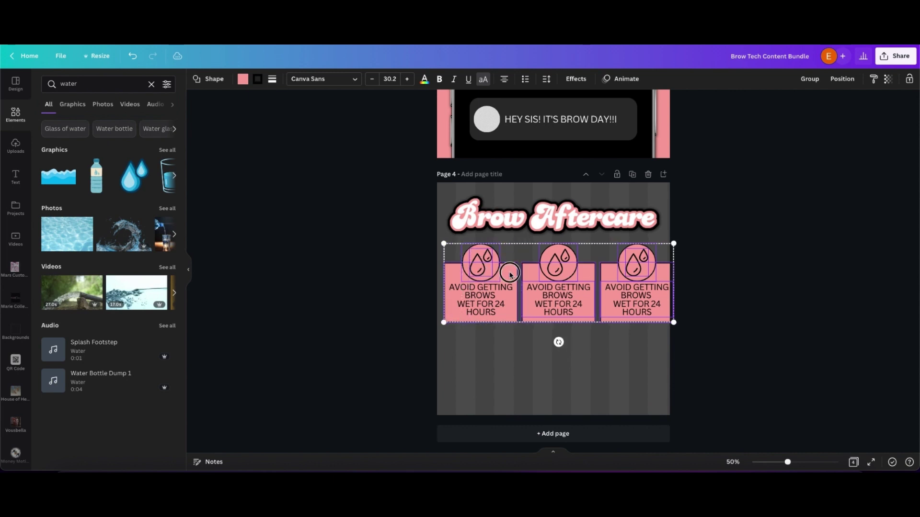
mouse_move(673, 322)
left_mouse_down()
mouse_move(660, 324)
mouse_move(659, 316)
left_mouse_up()
key("ctrl+z")
left_click(400, 306)
left_click(503, 239)
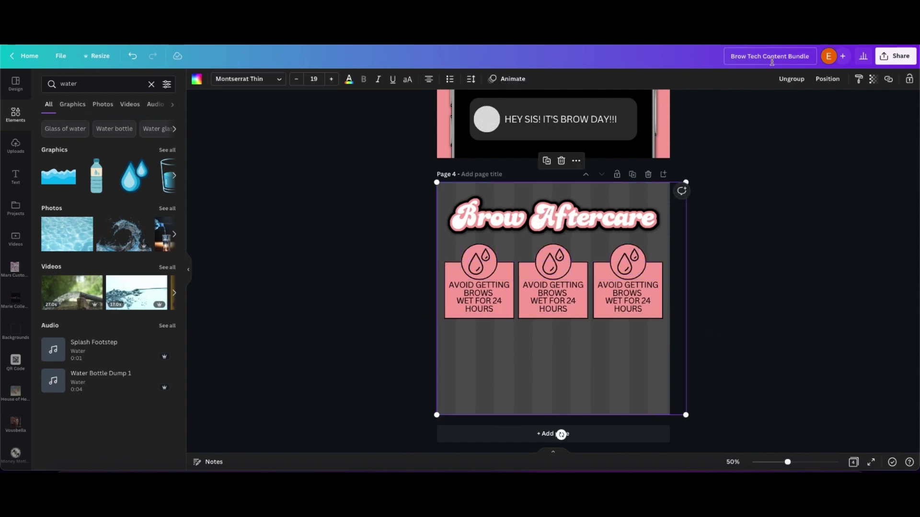
left_click(909, 81)
- Group the middle card's elements to center the card horizontally on the page, and ungroup them again
left_click(550, 257)
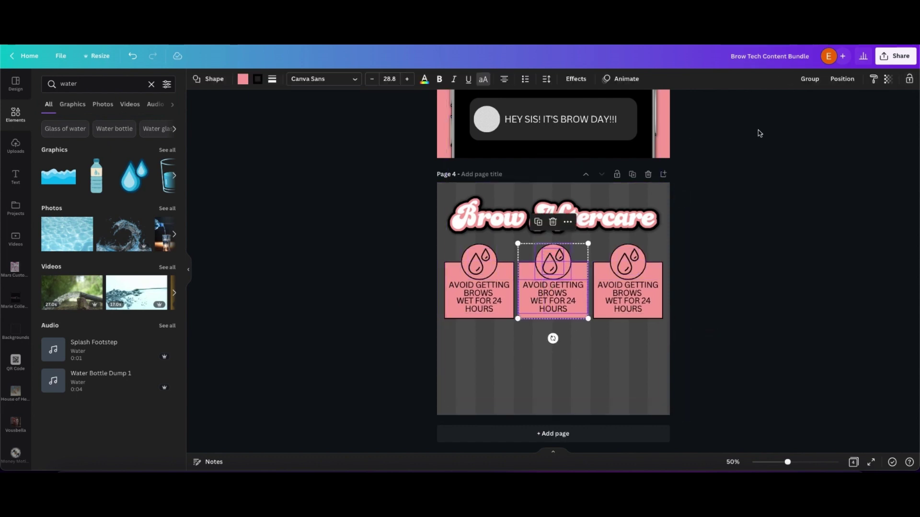
left_click(843, 79)
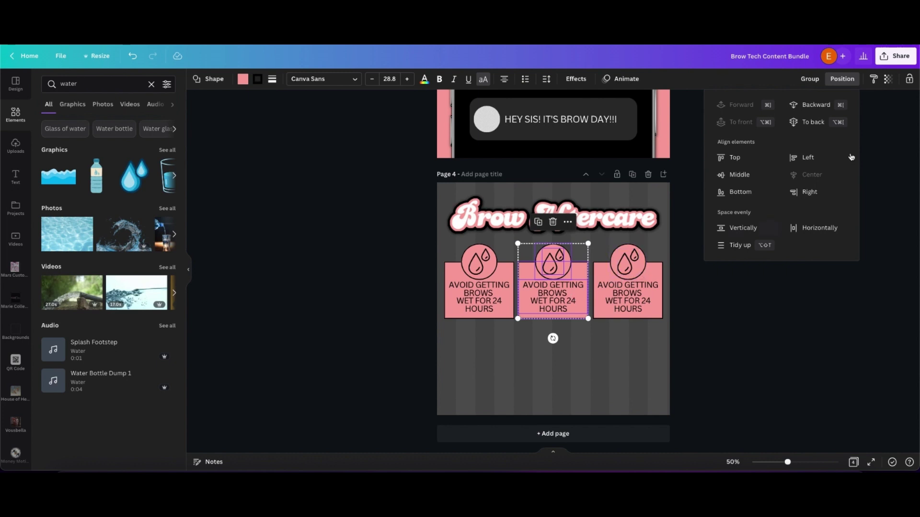
left_click(812, 79)
left_click(827, 79)
left_click(809, 158)
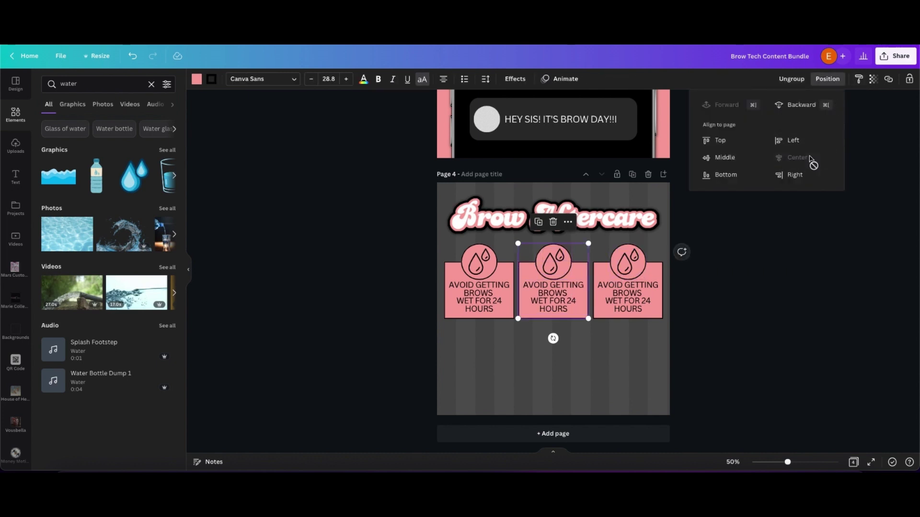
left_click(413, 251)
left_click(554, 301)
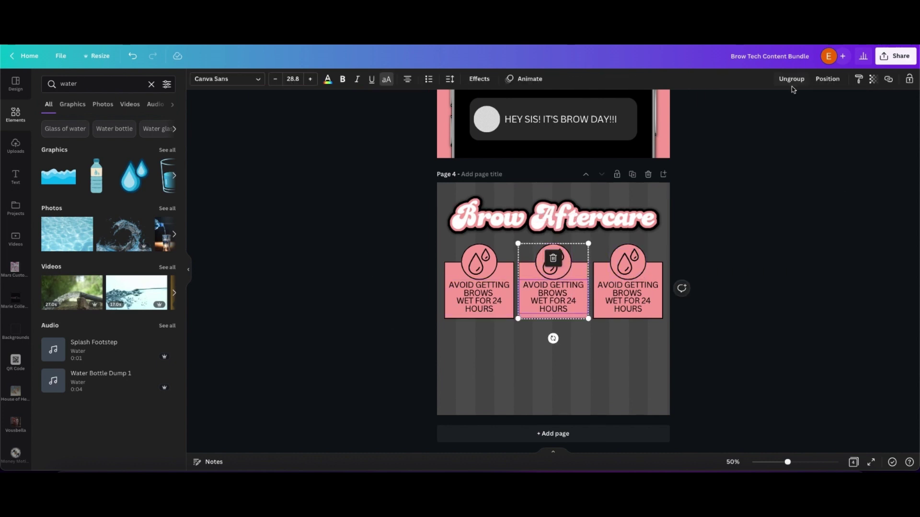
left_click(704, 268)
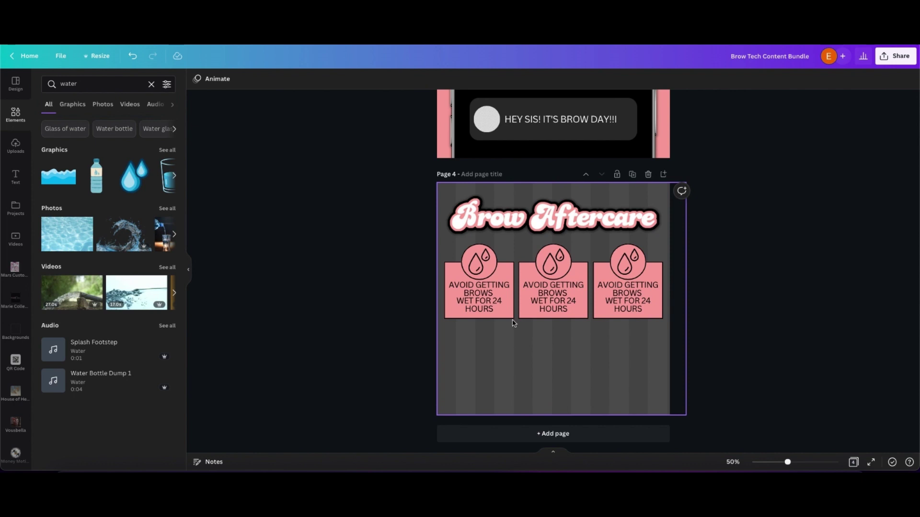
- Search the graphics for "sleep" and insert the outlined crescent moon with a cloud and Zs
left_click(151, 85)
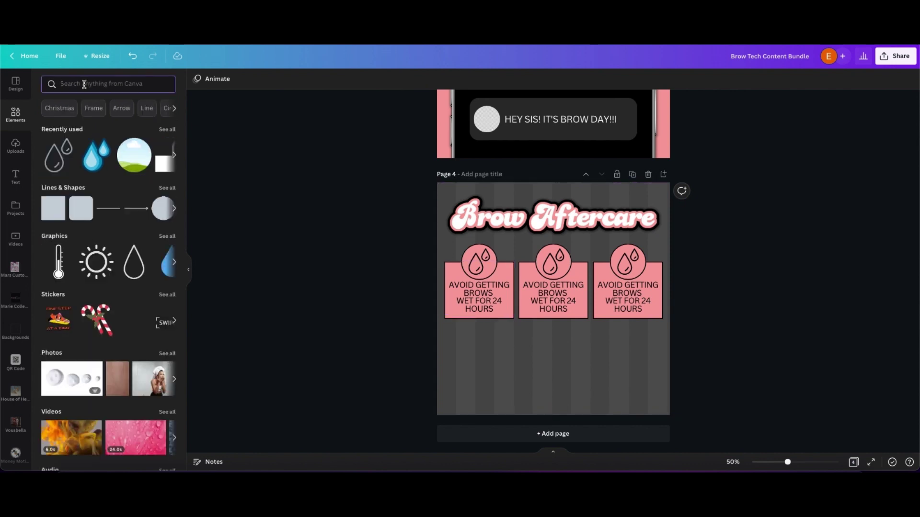
type("sleep")
key("Return")
scroll(125, 179, "right", 4)
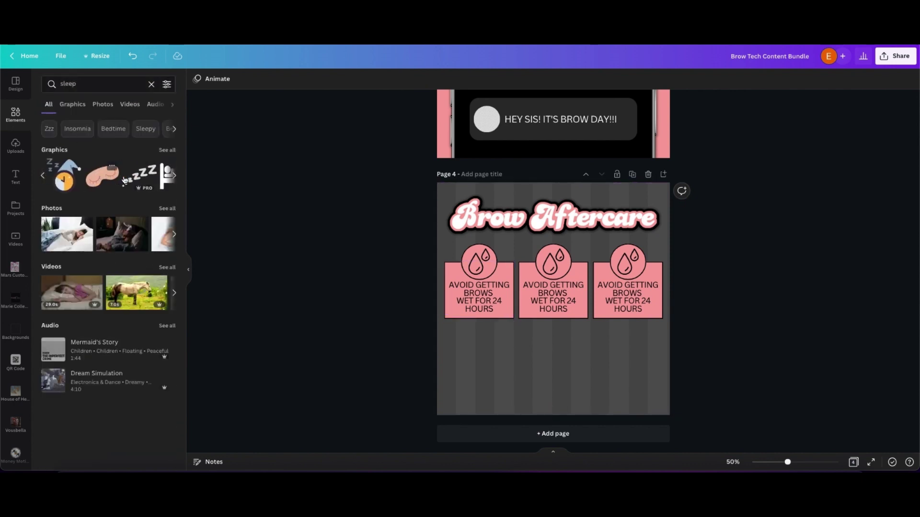
scroll(110, 186, "left", 1)
left_click(170, 151)
scroll(148, 219, "down", 6)
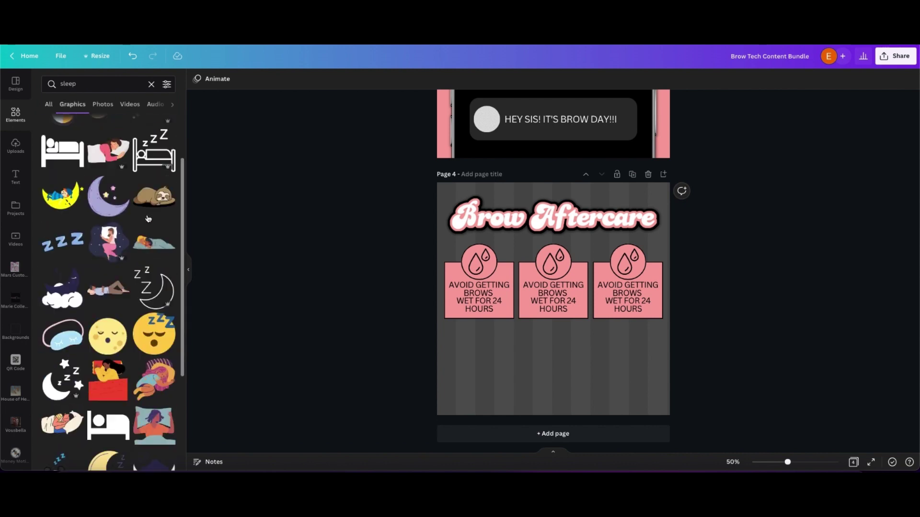
scroll(148, 218, "down", 1)
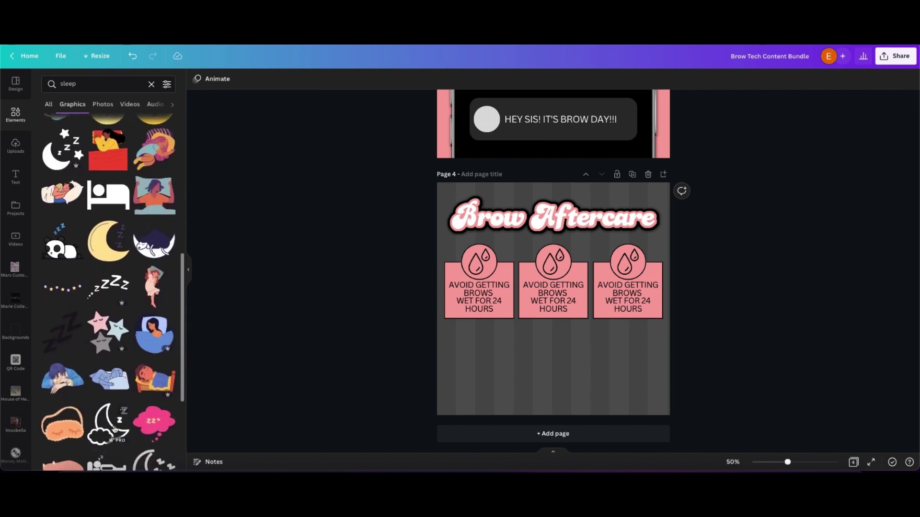
left_click(108, 424)
- Delete the middle card's water drops and shrink the moon graphic to fit inside the empty circle
left_click_drag(597, 252, 600, 320)
key("Delete")
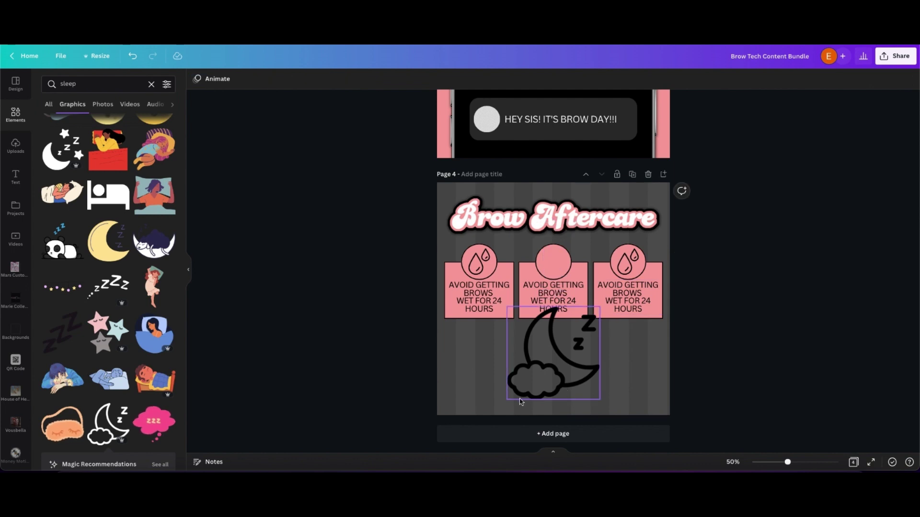
left_click(525, 392)
left_click_drag(505, 398, 541, 274)
left_click(597, 377)
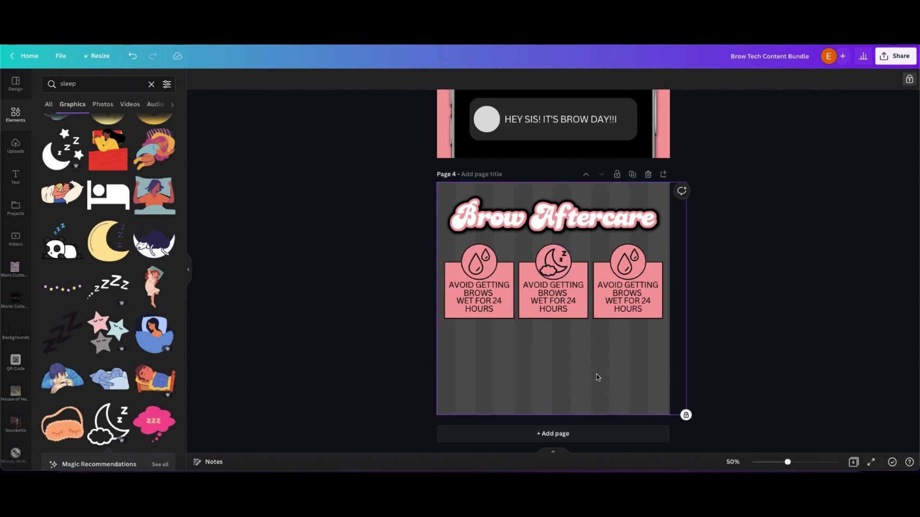
- Replace the middle card's text with "SLEEP ON YOUR BACK FOR 1 WEEK"
left_click(545, 297)
key("ctrl+a")
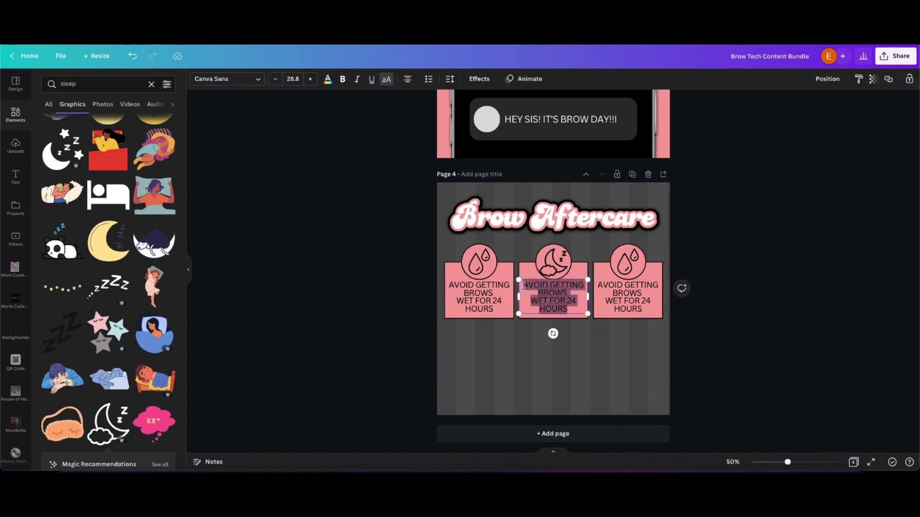
type("SLEEP ON YOUR")
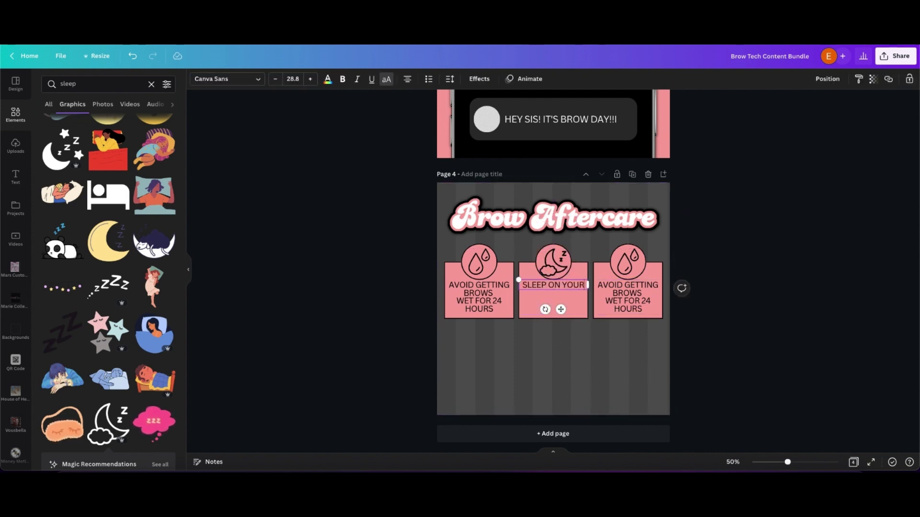
type(" BACK FOR")
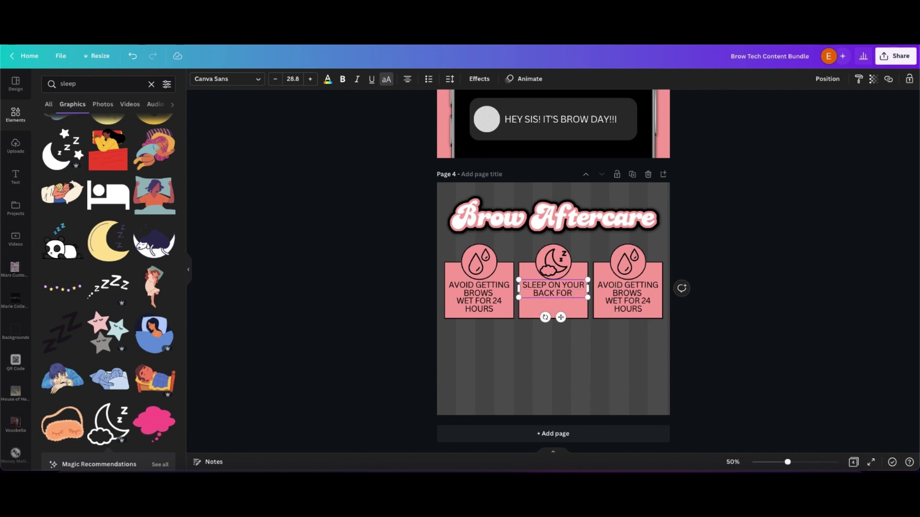
type(" 1 WEEK")
left_click(534, 345)
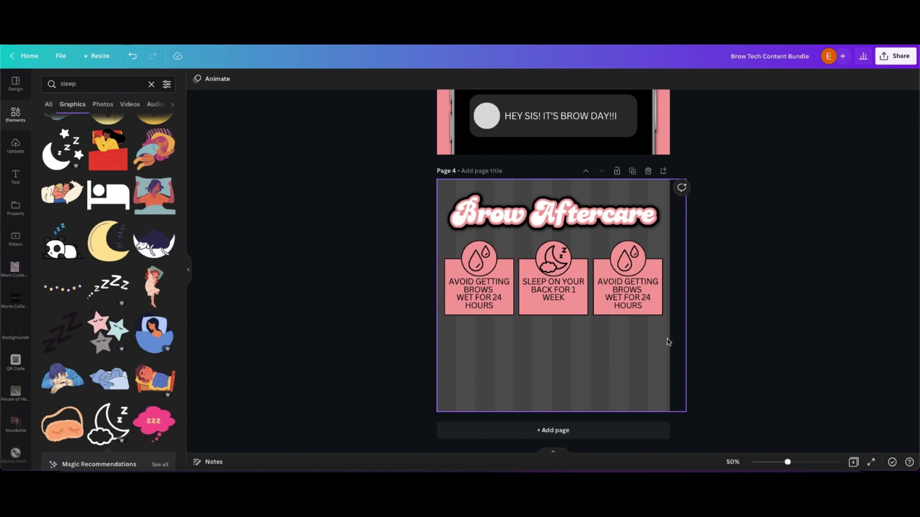
- Search the graphics for "skincare" and insert the outlined bottle with a dropper and a drop
left_click(152, 84)
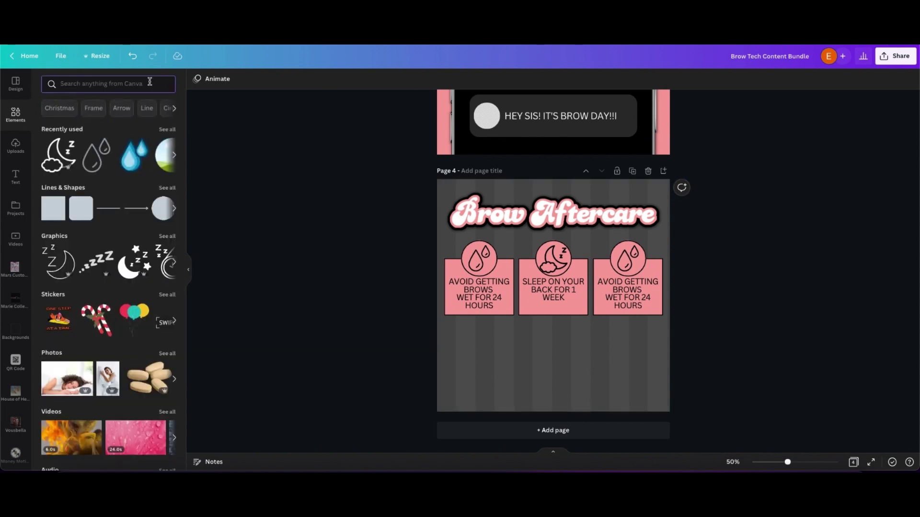
type("skincare")
key("Return")
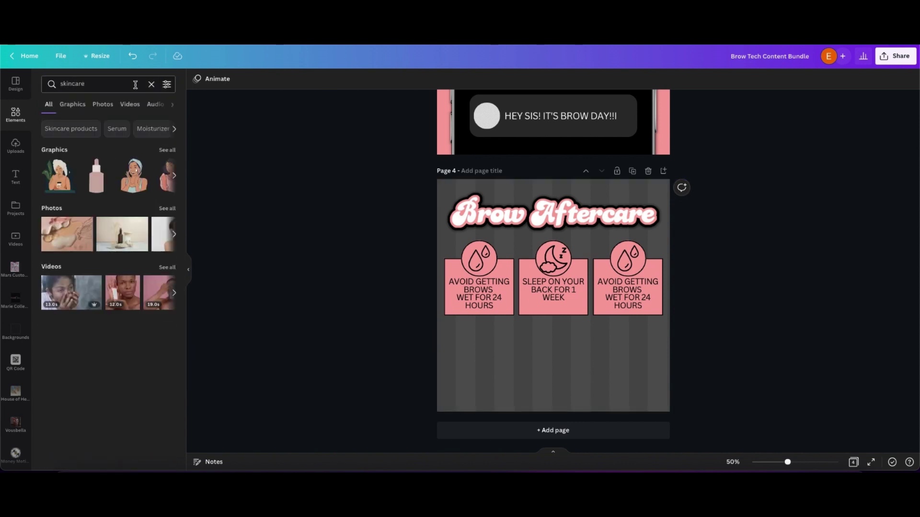
left_click(167, 150)
scroll(150, 254, "down", 3)
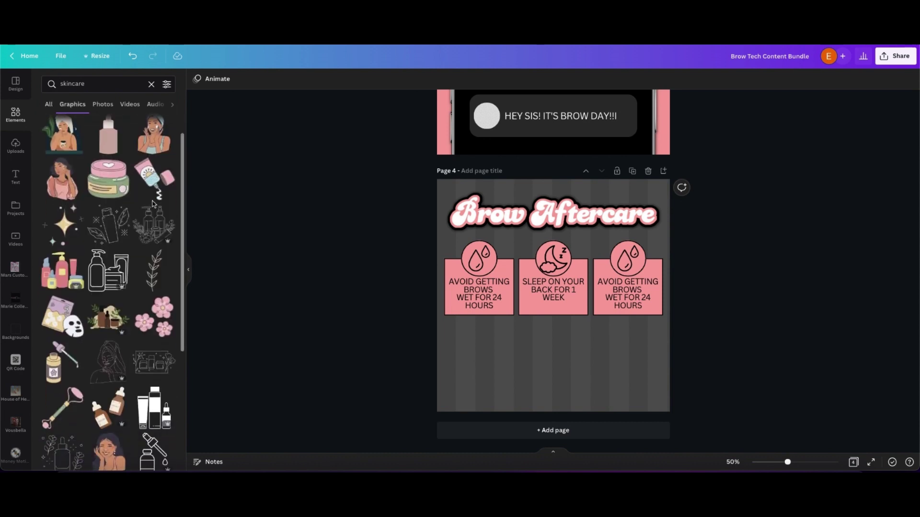
scroll(151, 254, "down", 1)
left_click(168, 394)
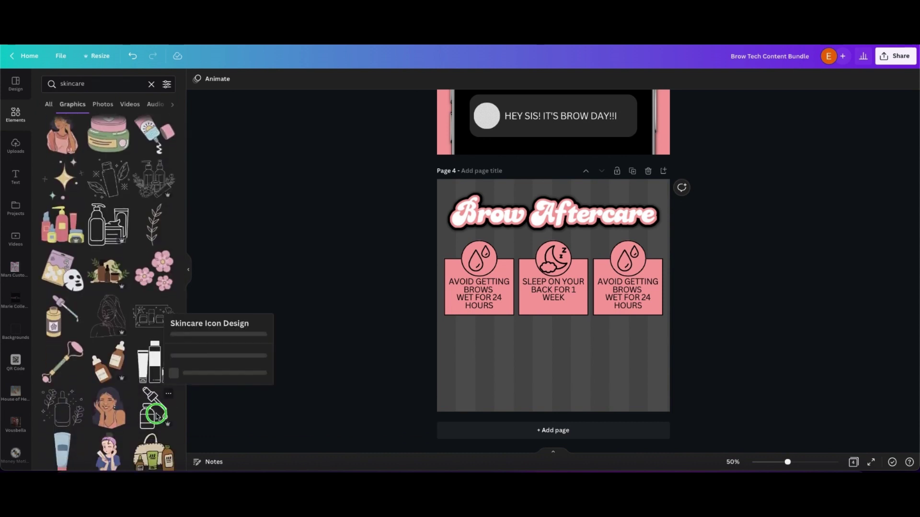
left_click(153, 407)
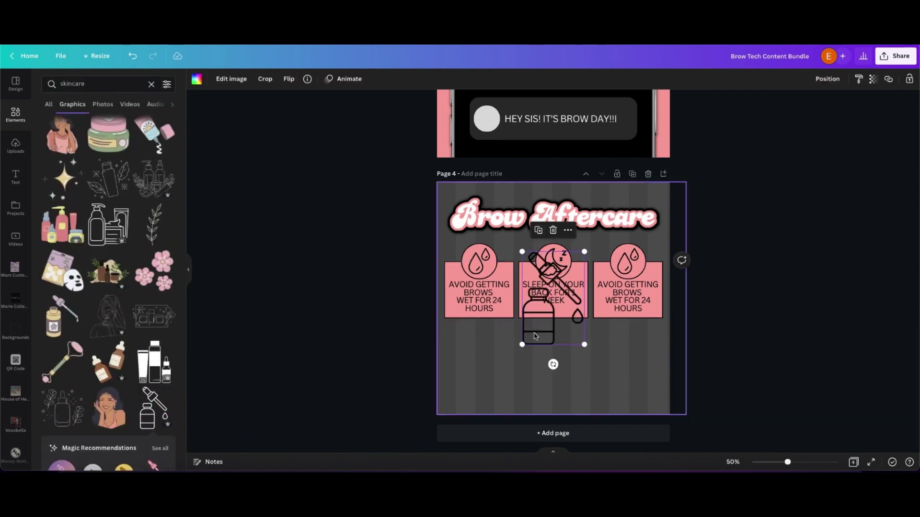
- Delete the third card's water drops and fit the dropper bottle graphic inside its circle
left_click(620, 267)
key("BackSpace")
left_click_drag(526, 345, 628, 267)
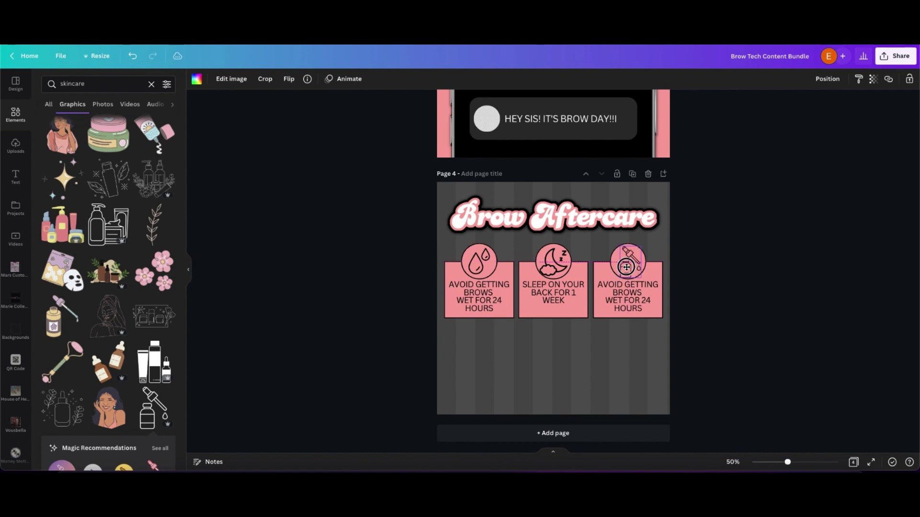
left_click(683, 295)
- Replace the third card's text with "NO FACIALS OR PEELS FOR 2 WEEKS"
left_click(626, 298)
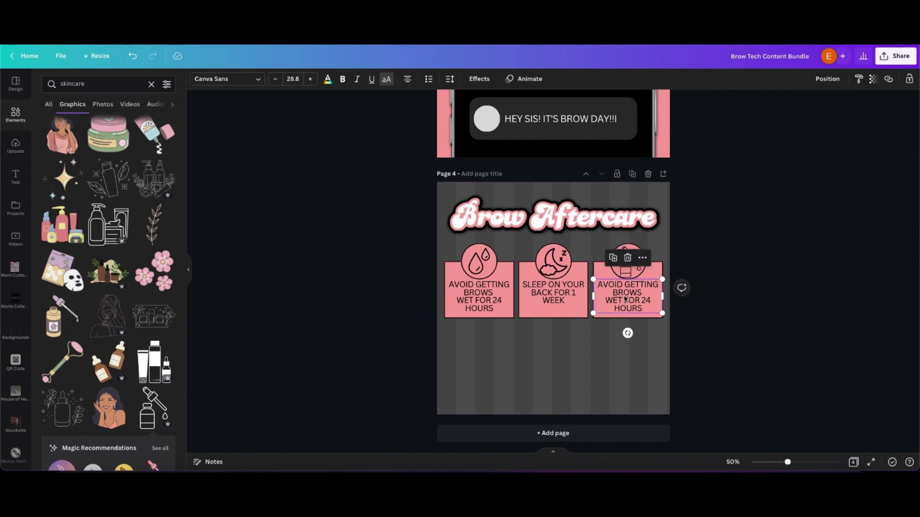
left_click(625, 298)
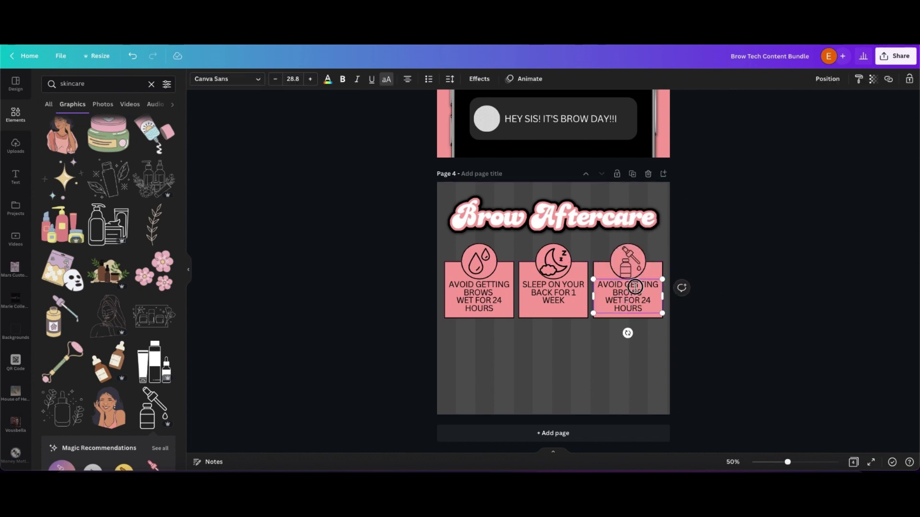
right_click(627, 301)
left_click(665, 370)
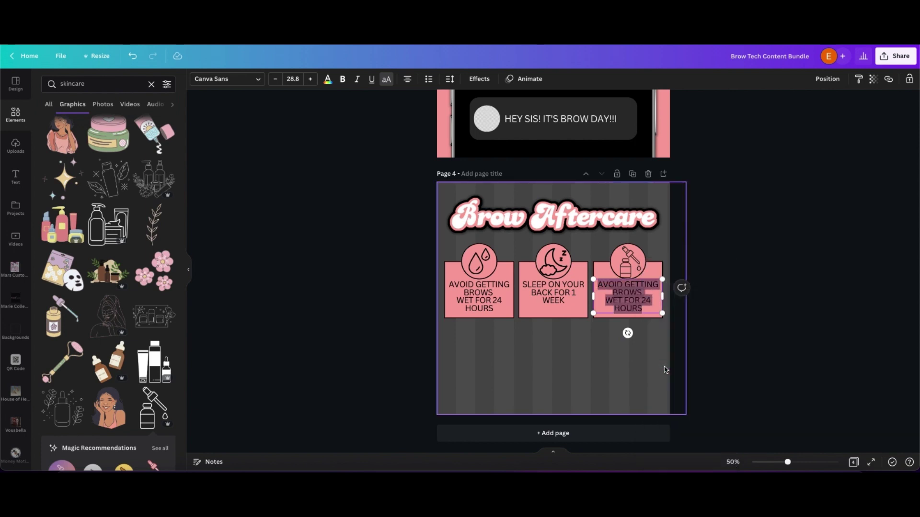
type("NO FA")
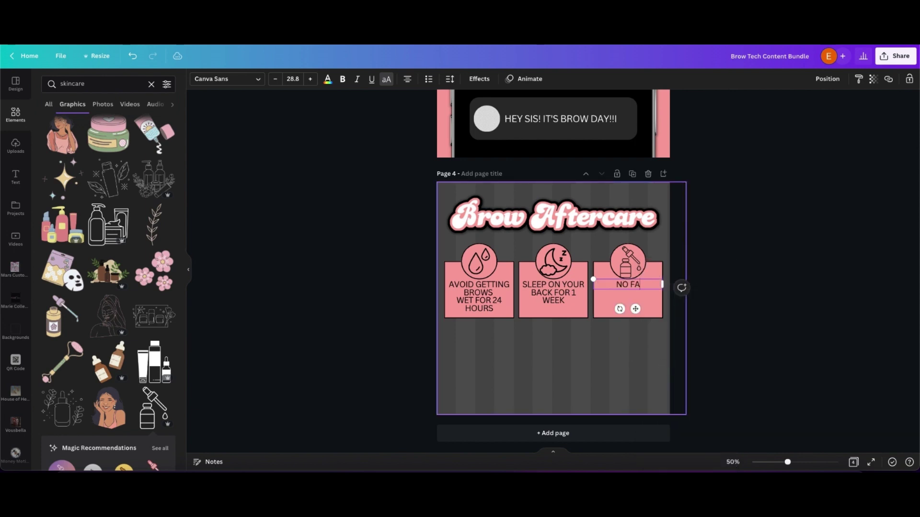
type("CIALS")
key("Return")
type("OR P")
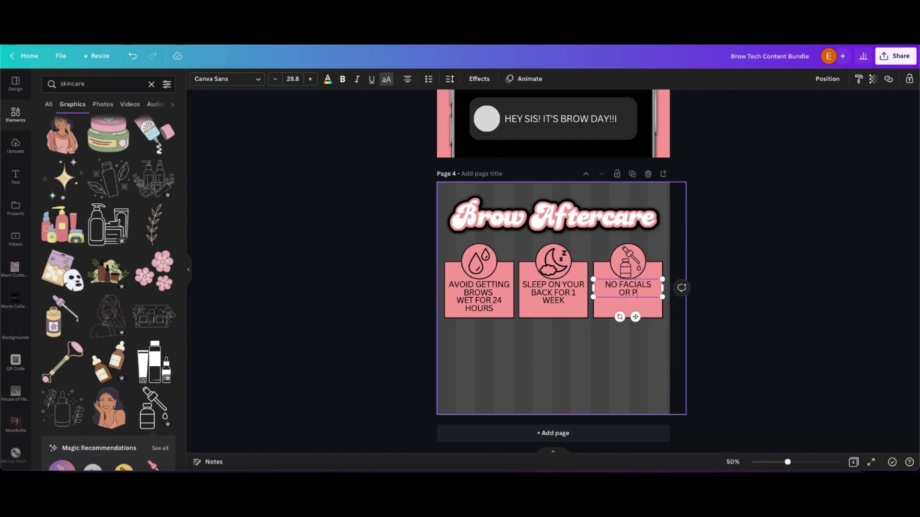
type("EELS FOR")
key("Return")
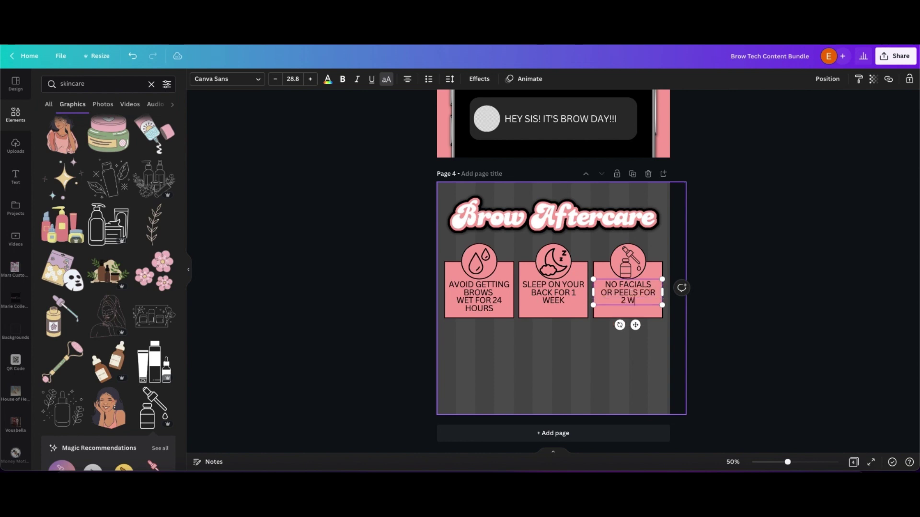
left_click(433, 350)
- Duplicate the row of three icon cards and place the copy directly beneath it as a second row
left_click_drag(433, 349, 640, 268)
key("ctrl+d")
left_click_drag(561, 284, 560, 354)
left_click(351, 259)
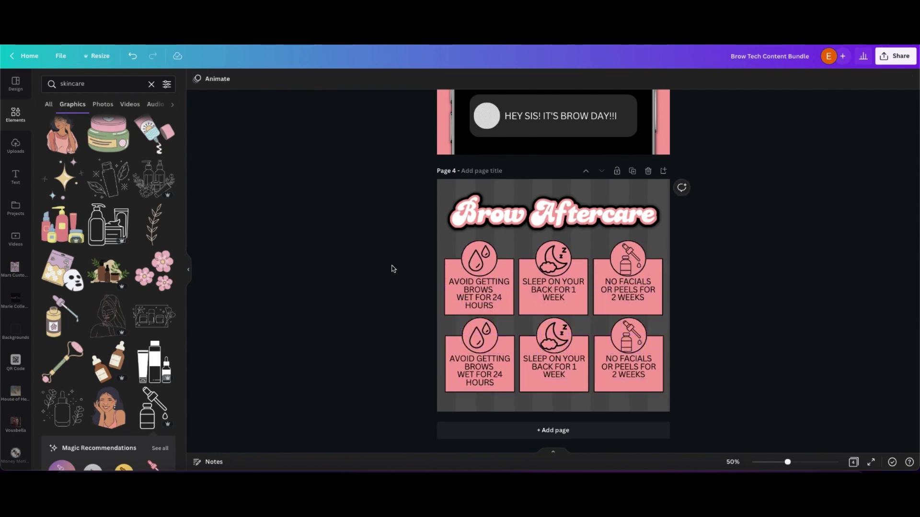
- Search the graphics for "sun", insert an outlined sun, and swap it for the water drops in the second row's first circle
left_click(151, 84)
type("sun")
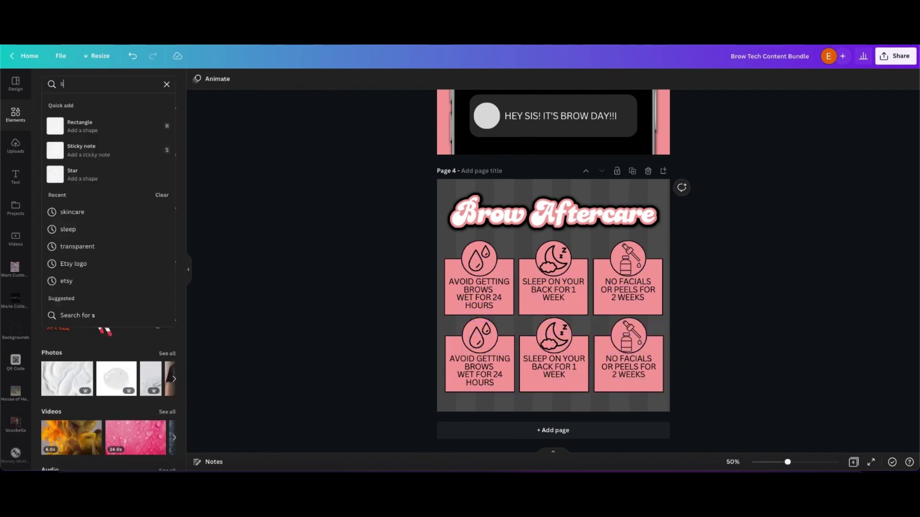
key("Return")
scroll(108, 288, "down", 5)
left_click(154, 250)
left_click(480, 336)
key("BackSpace")
left_click_drag(597, 340, 494, 383)
left_click(517, 327)
- Replace the text of the second row's first card with "AVOID DIRECT SUNLIGHT FOR 2 WEEKS"
double_click(479, 367)
type("DIRECT SUNLIGHT FOR 2 WEEKS")
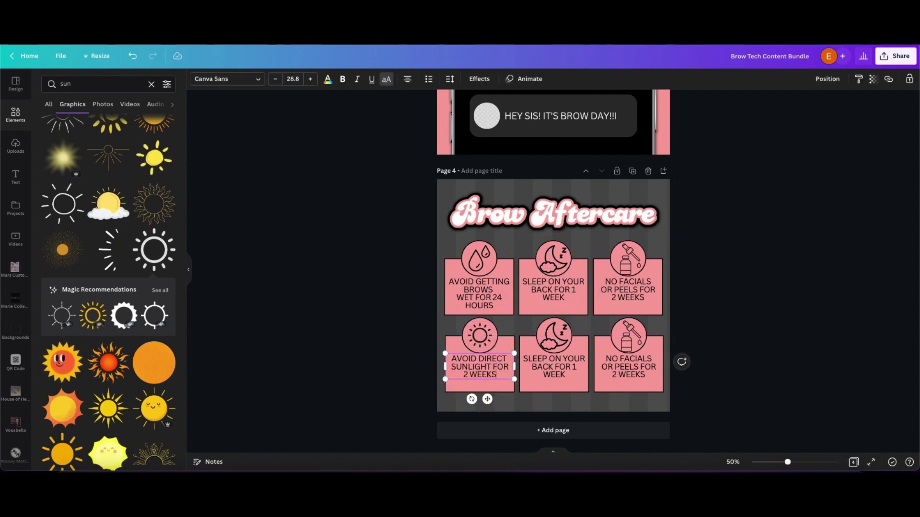
left_click(554, 335)
- Search the elements for "cream", fit the cream swirl in the second row's middle circle, and delete the moon there
left_click(151, 83)
type("cream")
key("Return")
left_click(58, 175)
left_click_drag(506, 254, 568, 308)
left_click_drag(582, 323, 556, 337)
left_click(546, 344)
key("BackSpace")
- Replace the text of the second row's middle card with "ONLY USE THE RECOMMENDED CLEANING PRODUCTS"
left_click(554, 367)
left_click_drag(566, 375, 519, 359)
type("ONLY USE THE RECOMMENDED CLEANING PRODUCTS")
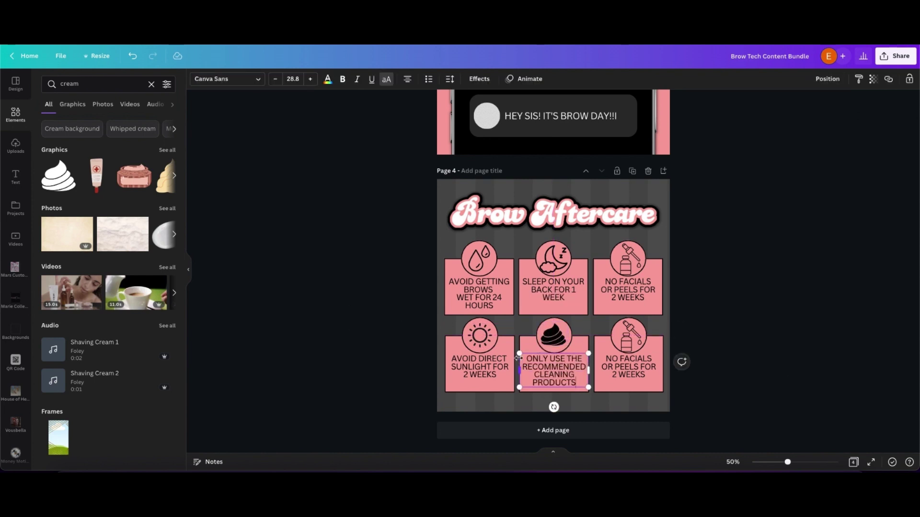
left_click(412, 286)
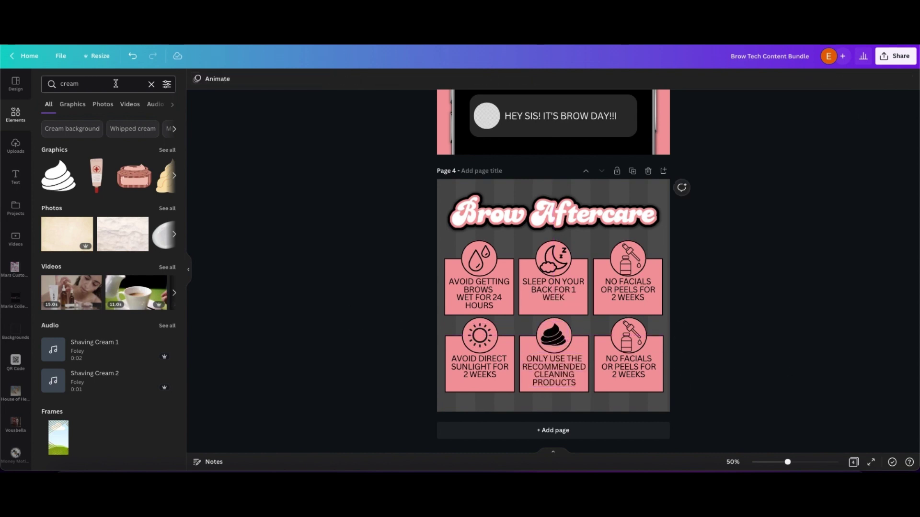
- Search the elements for "exercise" and replace the dropper bottle in the second row's last circle with the dumbbell-lifting figure
left_click(151, 84)
type("exercise")
key("Return")
left_click(58, 176)
left_click(628, 335)
key("BackSpace")
left_click(551, 314)
left_click_drag(552, 314, 628, 335)
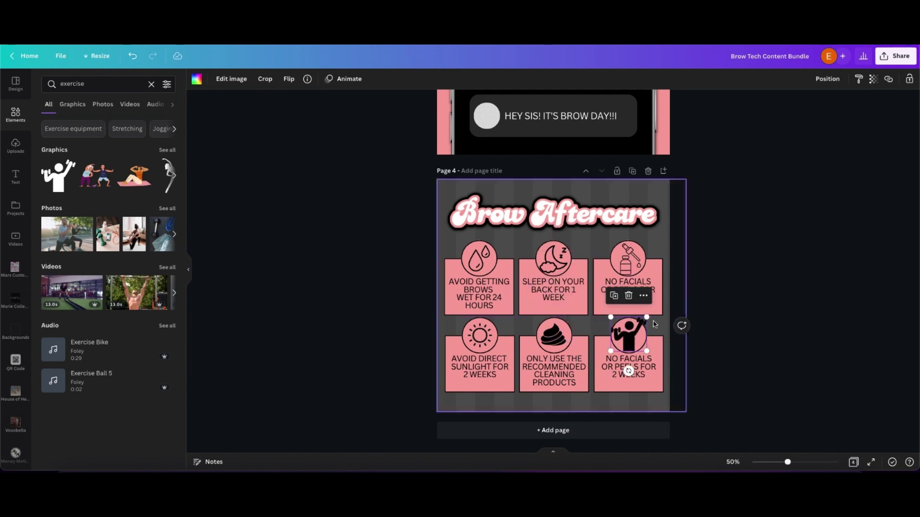
- Replace the text of the second row's last card with "AVOID EXCESSIVE SWEATING FOR 1 WEEK"
double_click(628, 367)
key("ctrl+a")
type("AVOID EXCESSIVE SWEATING FOR 1 W")
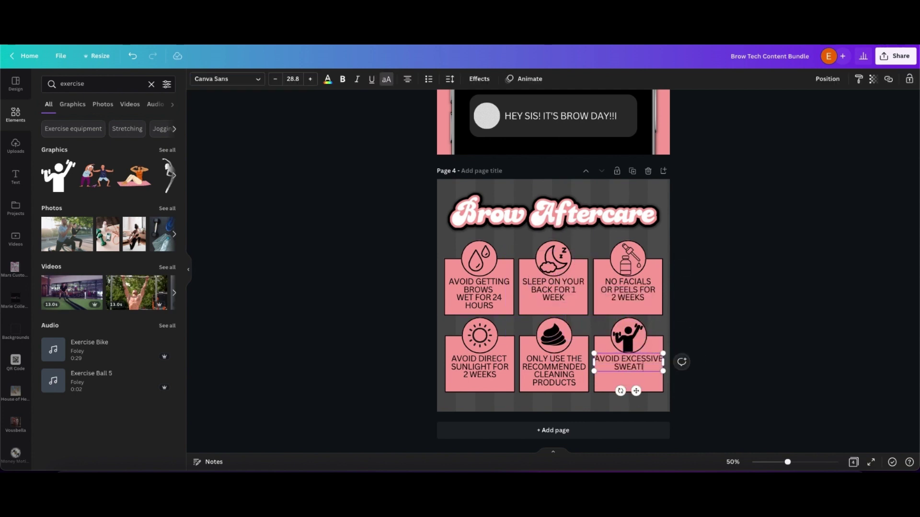
left_click(401, 311)
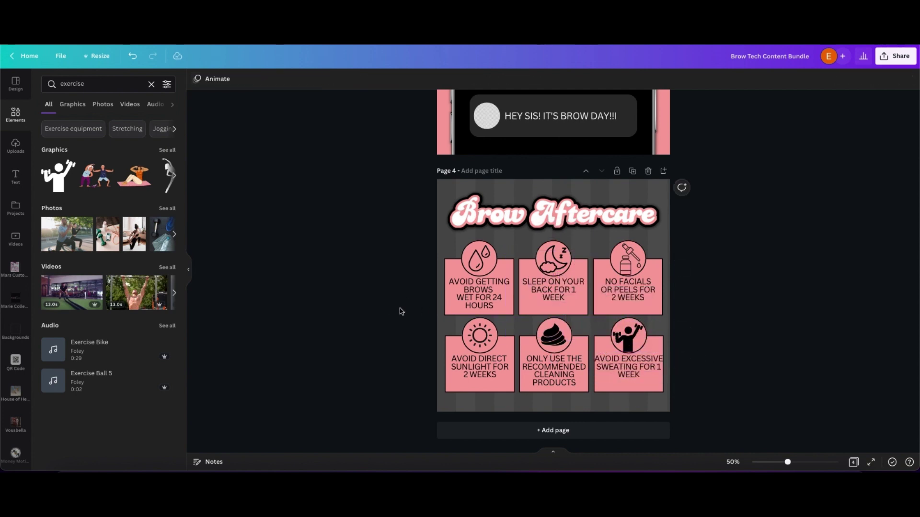
left_click(575, 118)
left_click_drag(576, 118, 573, 404)
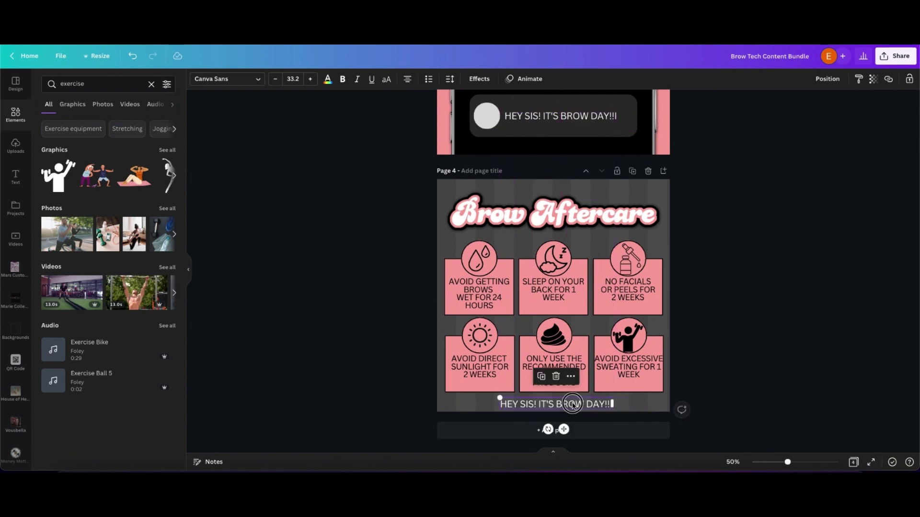
right_click(573, 404)
left_click(600, 370)
type("www.yourwebsitehere.com")
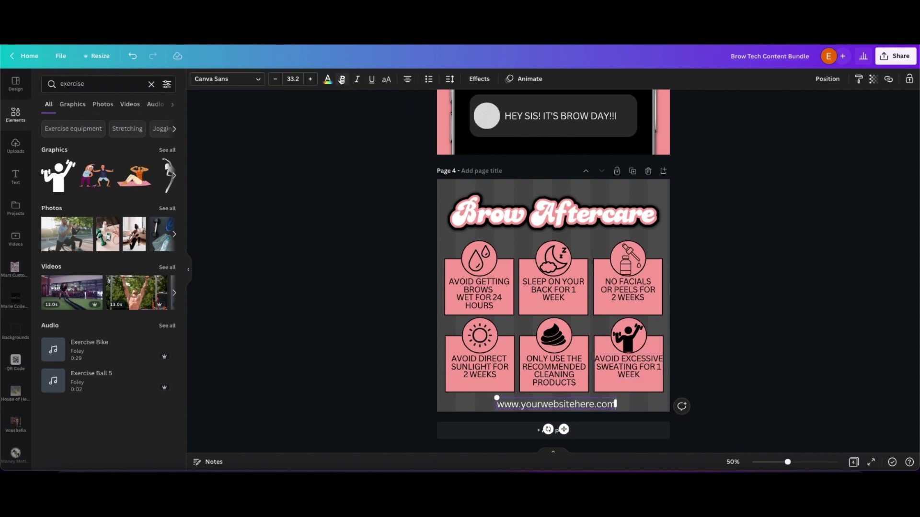
- Set the website line in uppercase with wider letter spacing and shrink it to font size 27.9
left_click(386, 79)
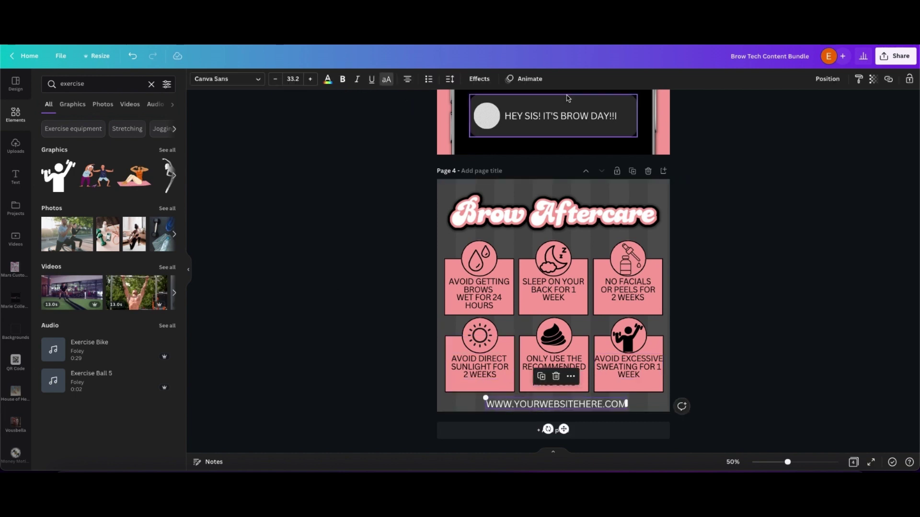
left_click(450, 79)
left_click_drag(477, 117, 489, 117)
right_click(477, 407)
left_click(627, 404)
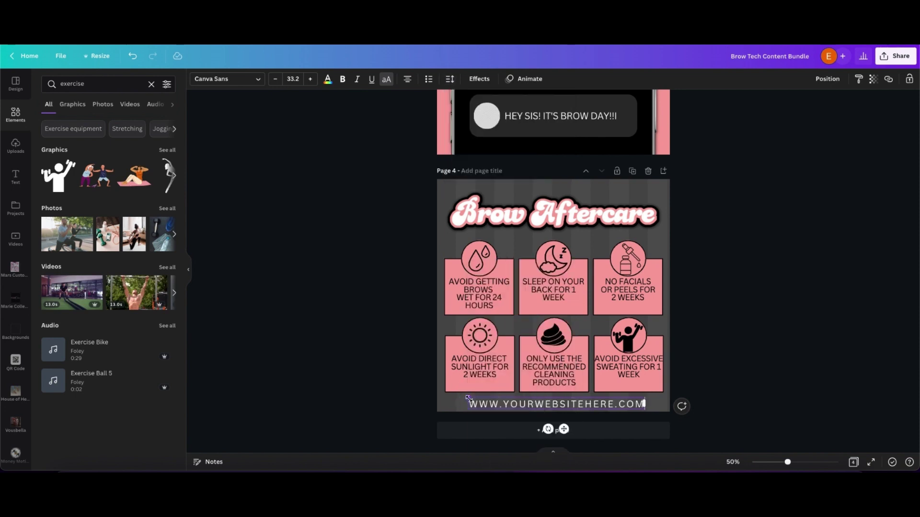
left_click_drag(468, 398, 496, 399)
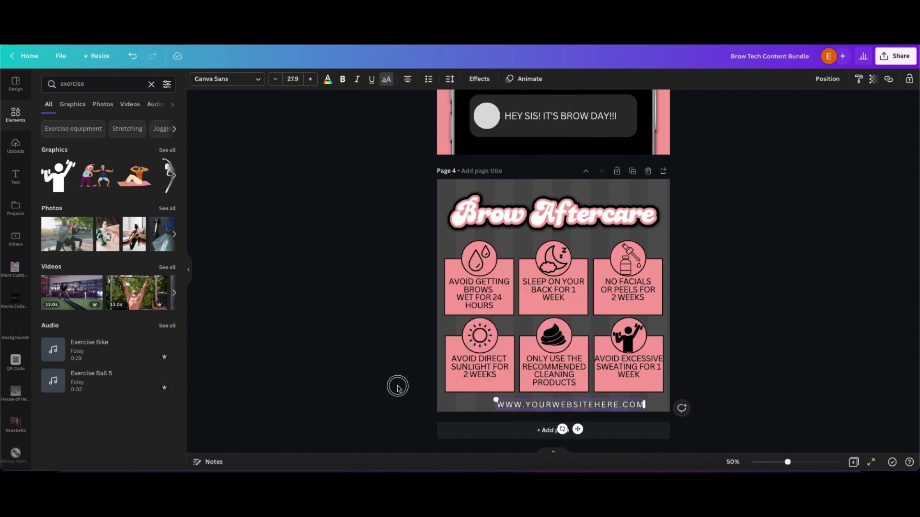
- Widen the website line's letter spacing further and centre the line horizontally on the page
left_click(448, 78)
left_click_drag(490, 118, 502, 118)
left_click(835, 81)
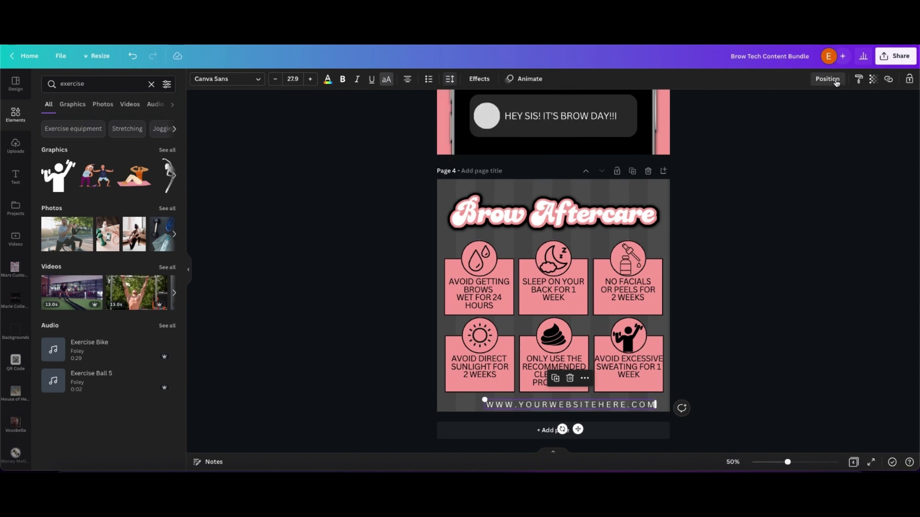
left_click(836, 79)
left_click(762, 312)
- Move the "Brow Aftercare" title up slightly and place a copy of the website line just below it
scroll(754, 306, "up", 1)
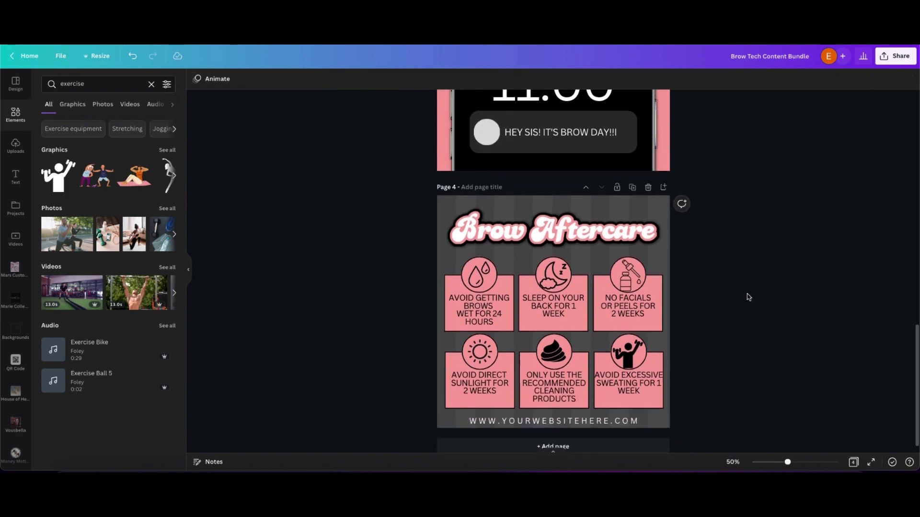
left_click_drag(596, 232, 597, 225)
left_click(827, 79)
left_click(551, 416)
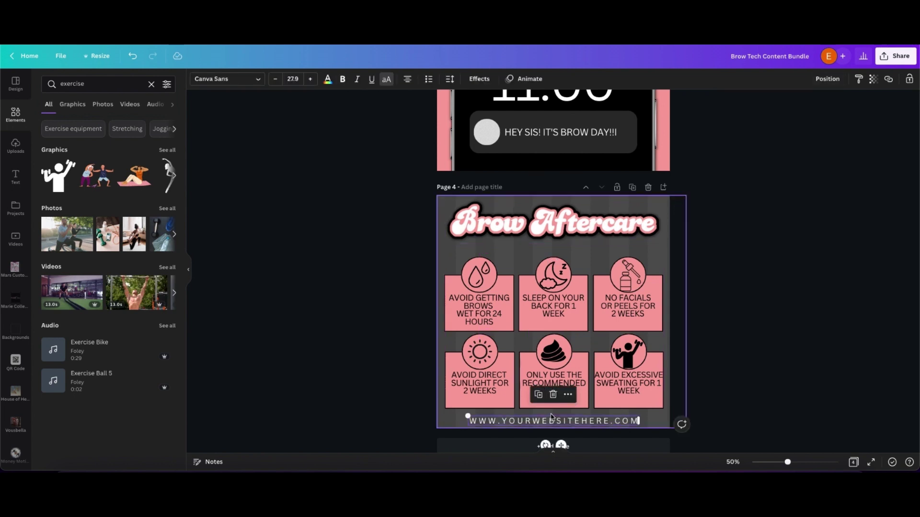
left_click_drag(551, 416, 551, 250)
- Replace the copied line's text with "FOR THE BEST RESULTS, FOLLOW THESE INSTRUCTIONS:"
right_click(538, 254)
left_click(533, 245)
right_click(533, 243)
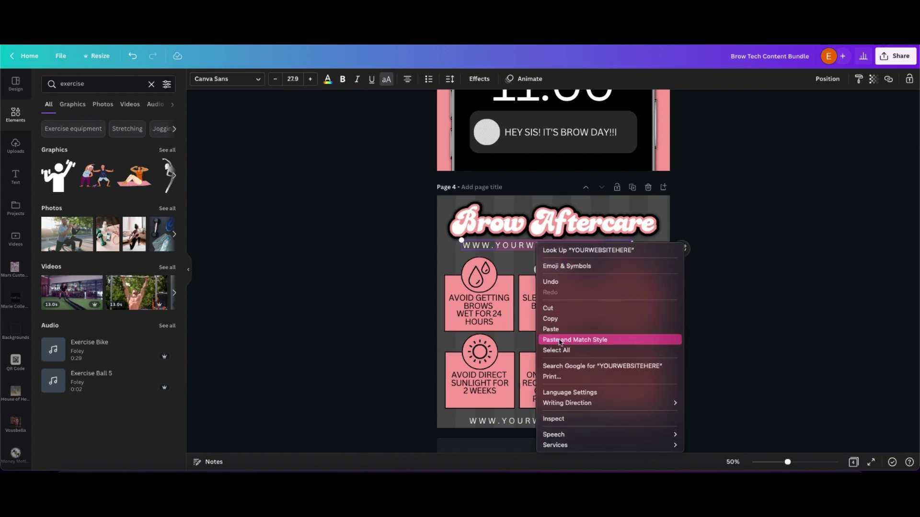
left_click(561, 349)
type("FOR")
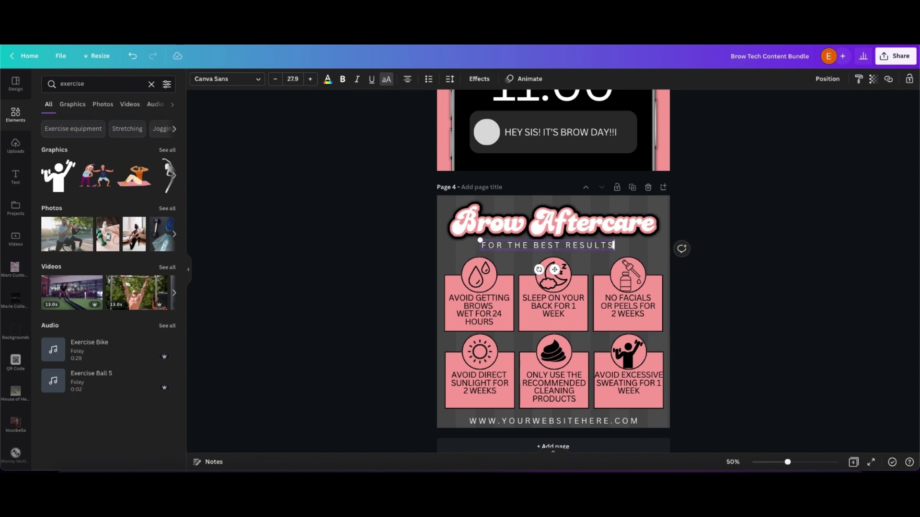
type("THE BEST RESULTS, FOLLOW")
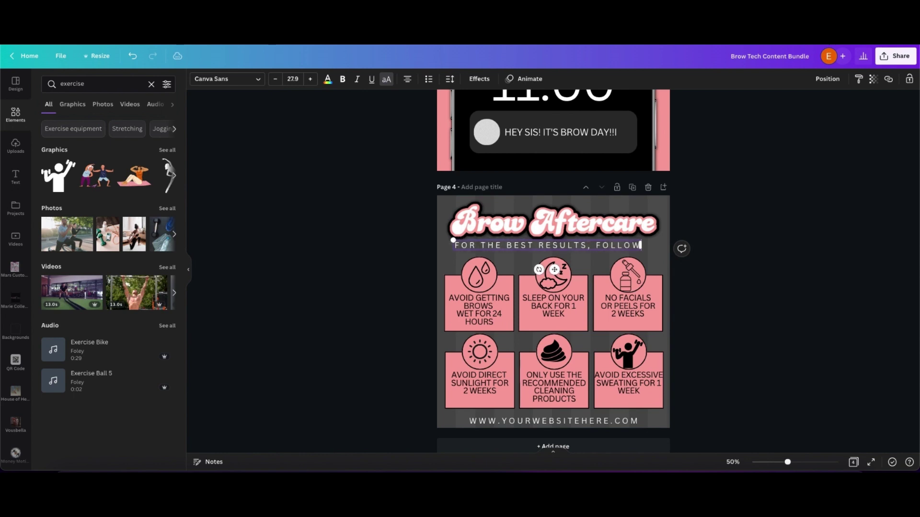
type(" THESE")
key("BackSpace")
key("BackSpace")
type("ESE INSTRUCTIONS:")
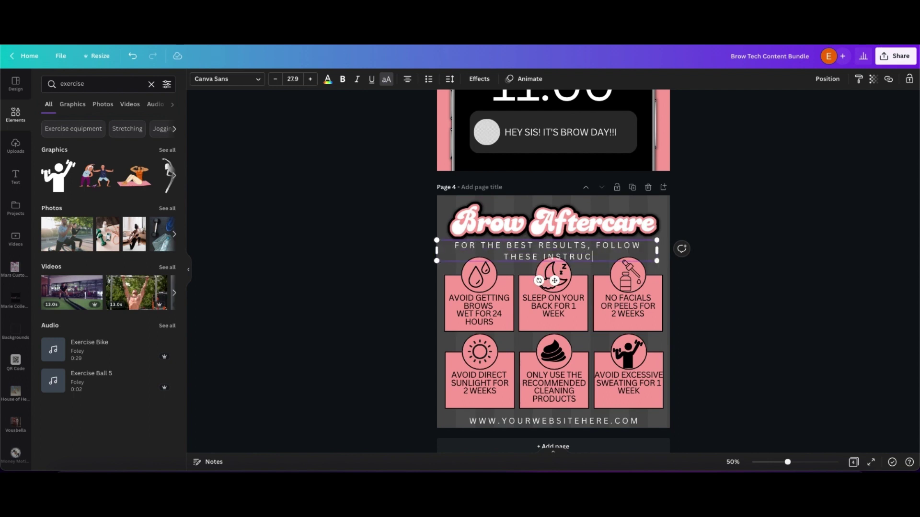
- Set the subtitle's letter spacing to 50, tighten its line spacing, and move it up together with the title
left_click(453, 81)
left_click_drag(501, 117, 489, 141)
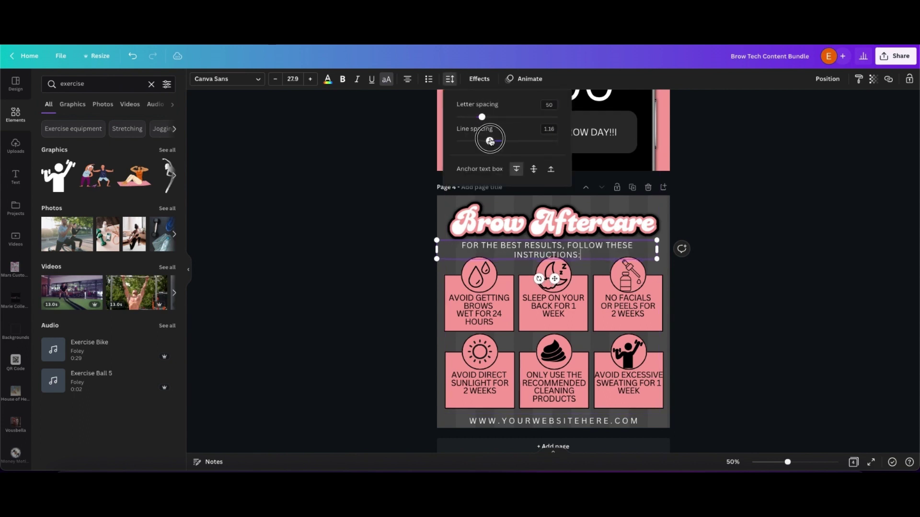
left_click_drag(554, 278, 555, 276)
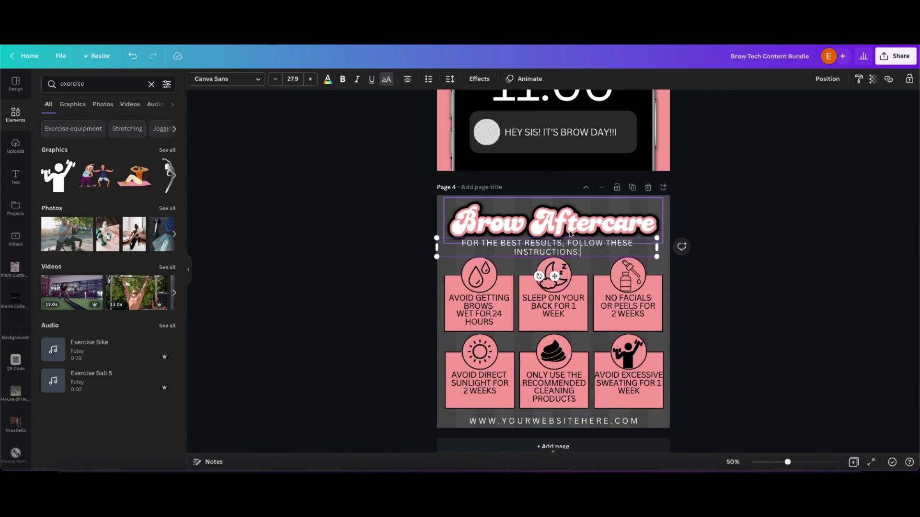
left_click(567, 233, "shift")
left_click_drag(568, 233, 570, 229)
left_click(683, 300)
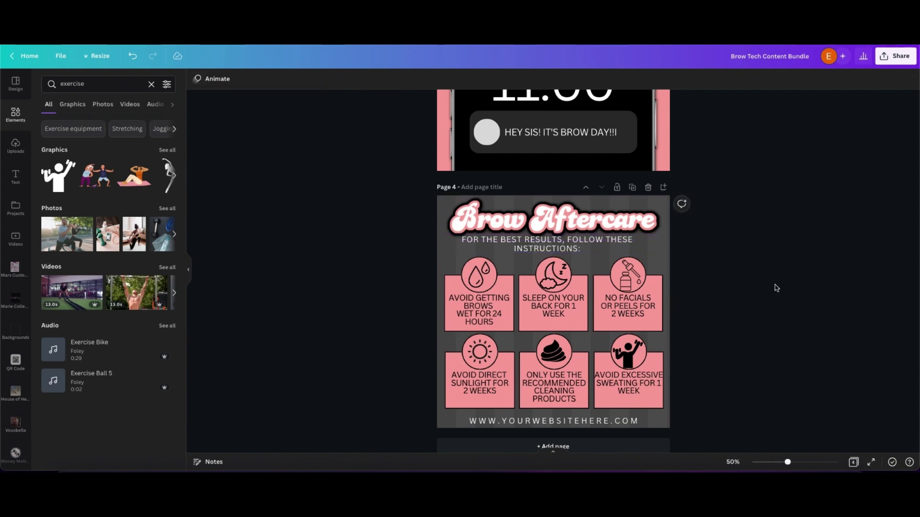
- Add a new page after the Brow Aftercare page and set its background to black
scroll(776, 288, "up", 10)
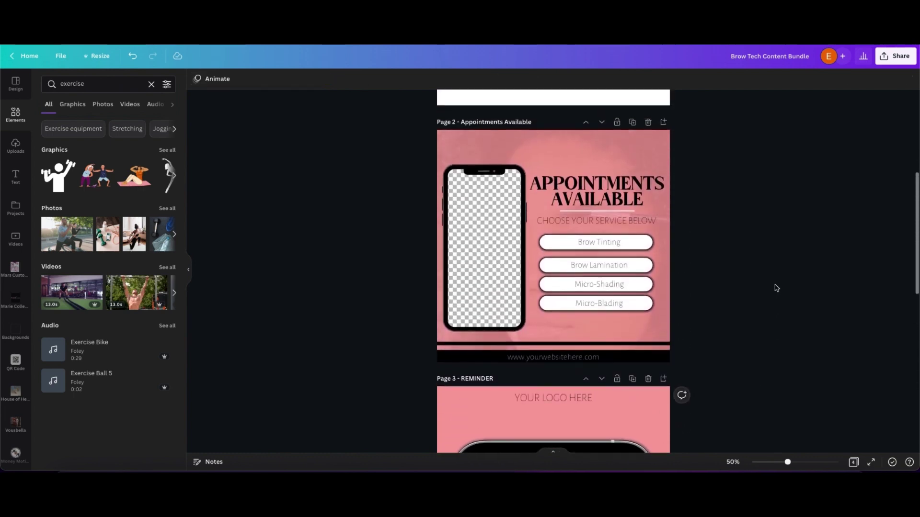
scroll(776, 288, "down", 10)
right_click(625, 433)
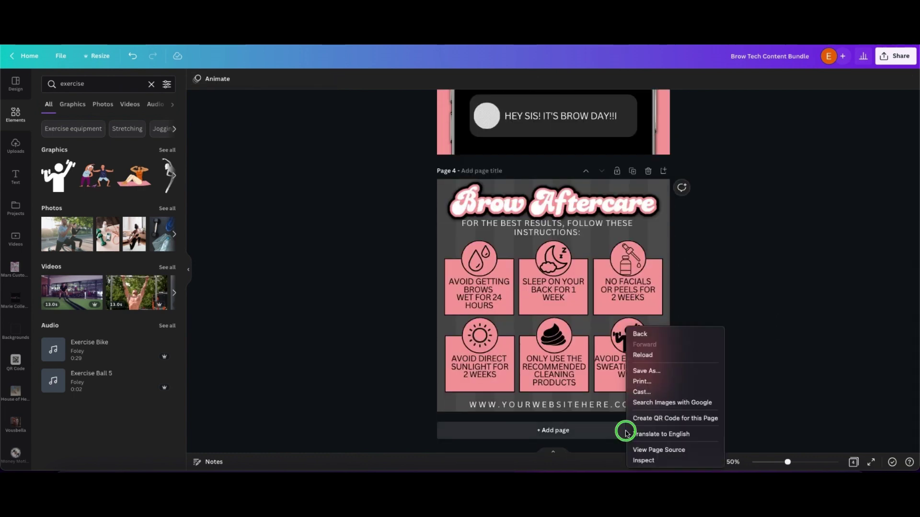
left_click(470, 427)
left_click(450, 202)
left_click(197, 79)
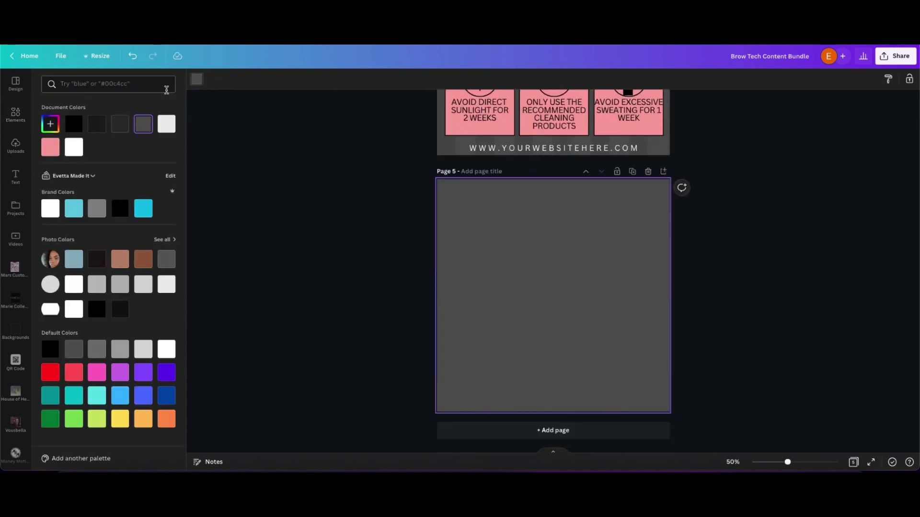
left_click(77, 124)
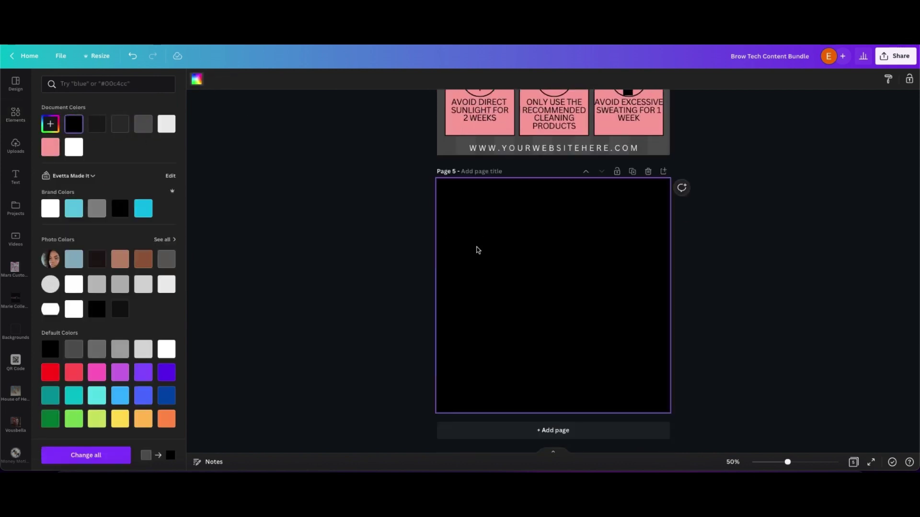
left_click(290, 224)
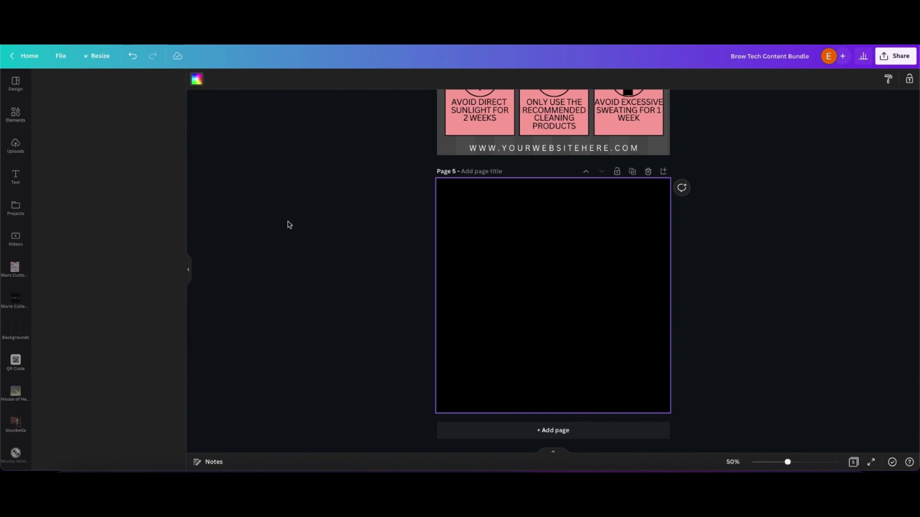
- Add a rectangle to page 5, stretch it into a wide landscape box, and centre it horizontally on the page
key("r")
left_click_drag(543, 277, 496, 254)
left_click_drag(506, 310, 507, 342)
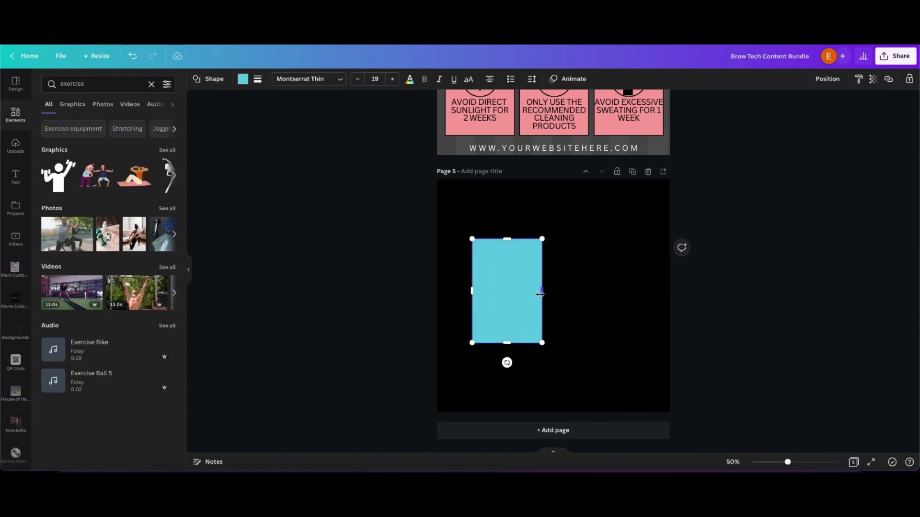
left_click_drag(542, 291, 661, 290)
left_click(827, 78)
left_click(795, 98)
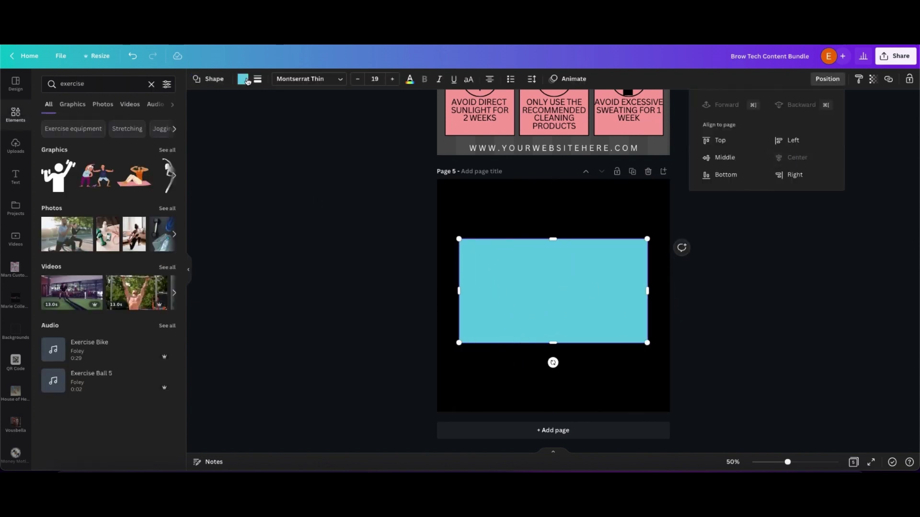
- Give the rectangle a solid border in the document's pink
left_click(257, 78)
left_click(286, 105)
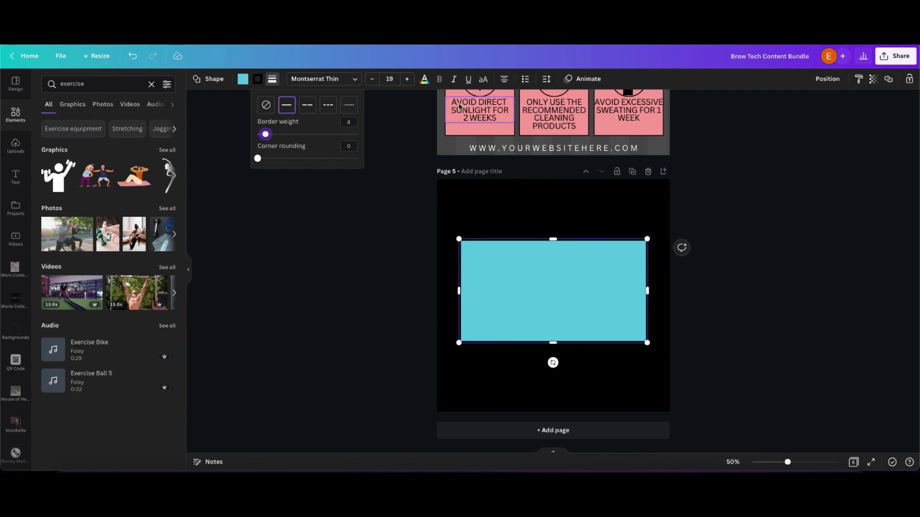
left_click(257, 80)
left_click(79, 146)
left_click(281, 176)
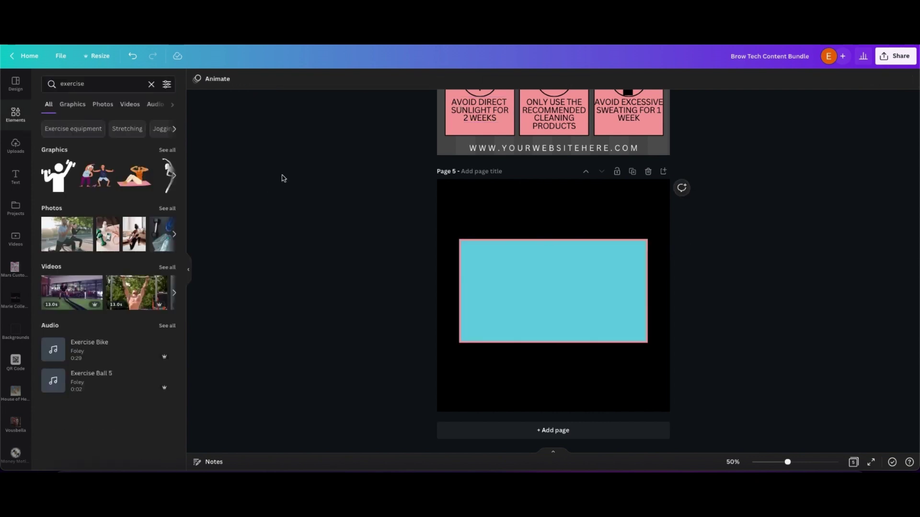
- Enlarge the rectangle slightly, keeping it horizontally centred, and fill it with the document's light gray
left_click(521, 282)
left_click_drag(522, 281, 519, 288)
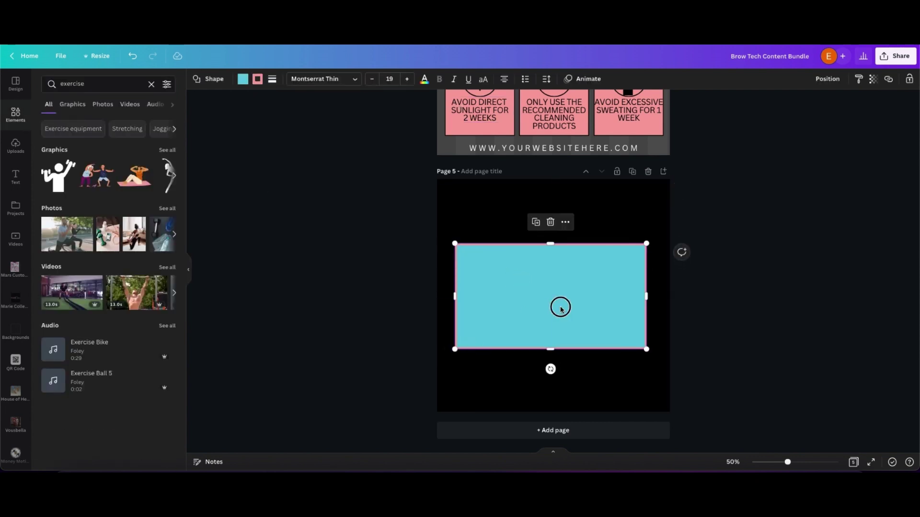
left_click_drag(562, 308, 563, 308)
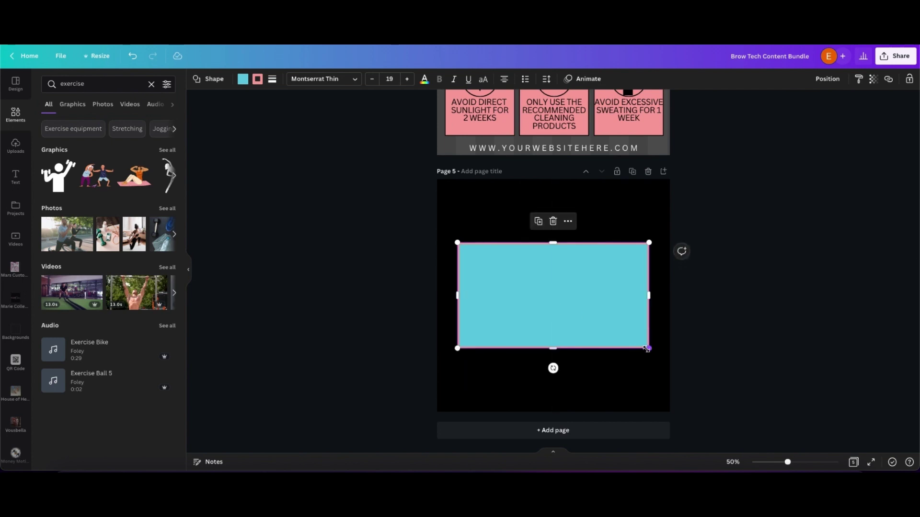
left_click_drag(648, 348, 626, 324)
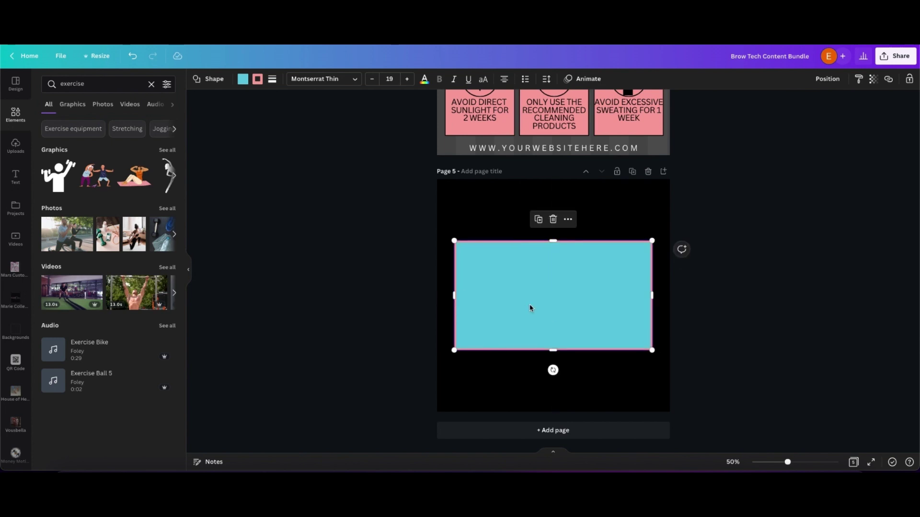
left_click(243, 80)
left_click(75, 124)
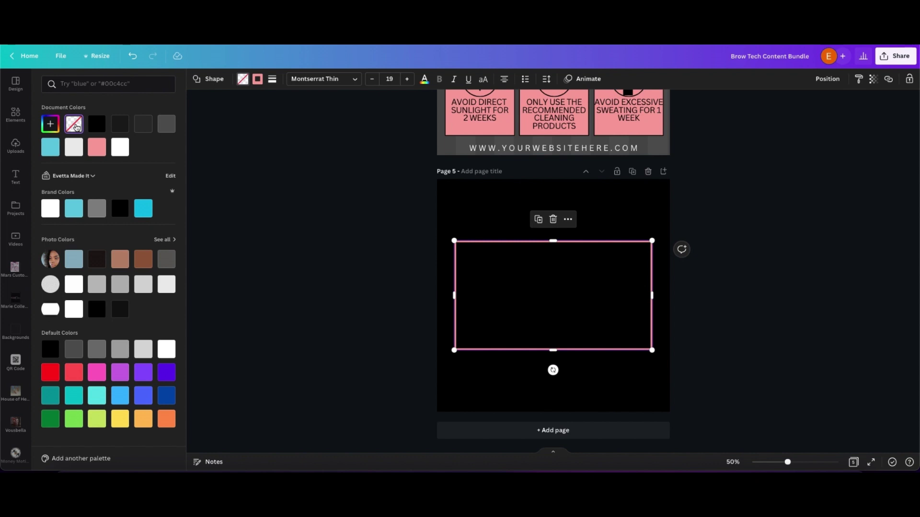
left_click(74, 147)
left_click(281, 148)
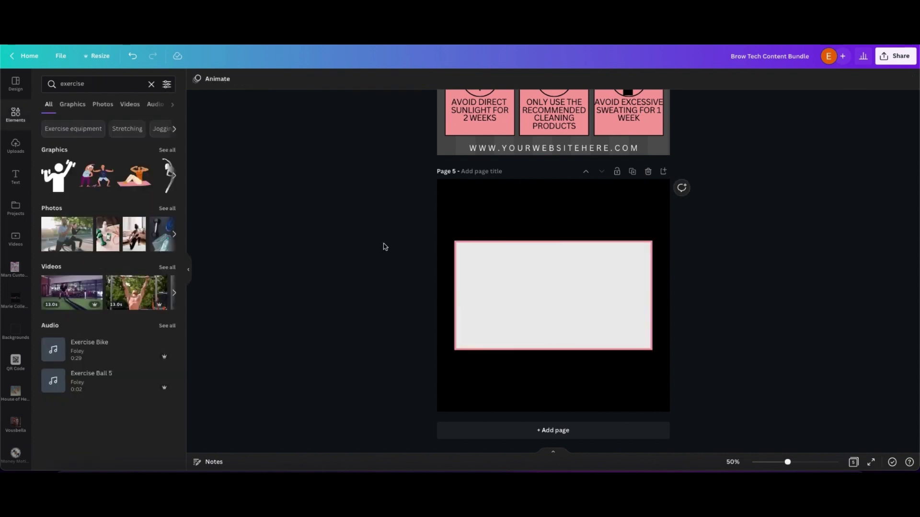
- Round the rectangle's corners slightly and move it down a little on the page
left_click(461, 247)
left_click(271, 80)
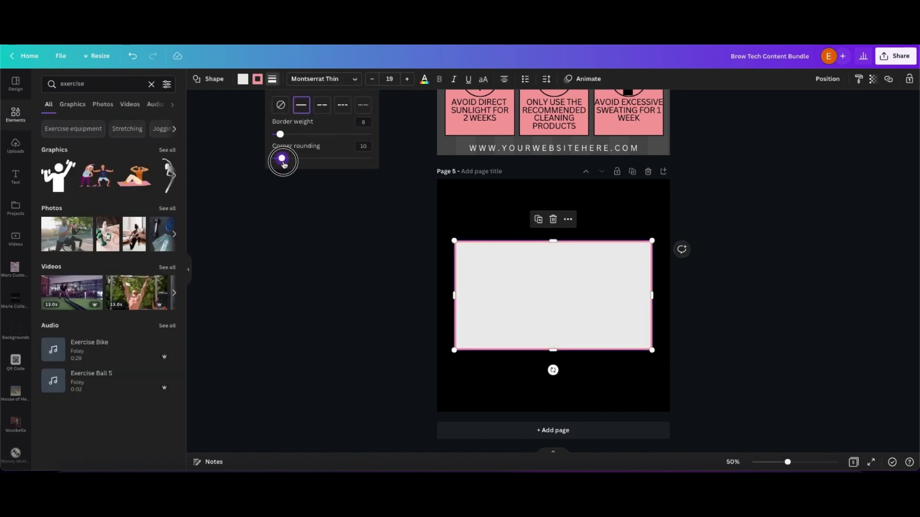
left_click(326, 260)
left_click_drag(583, 275, 579, 282)
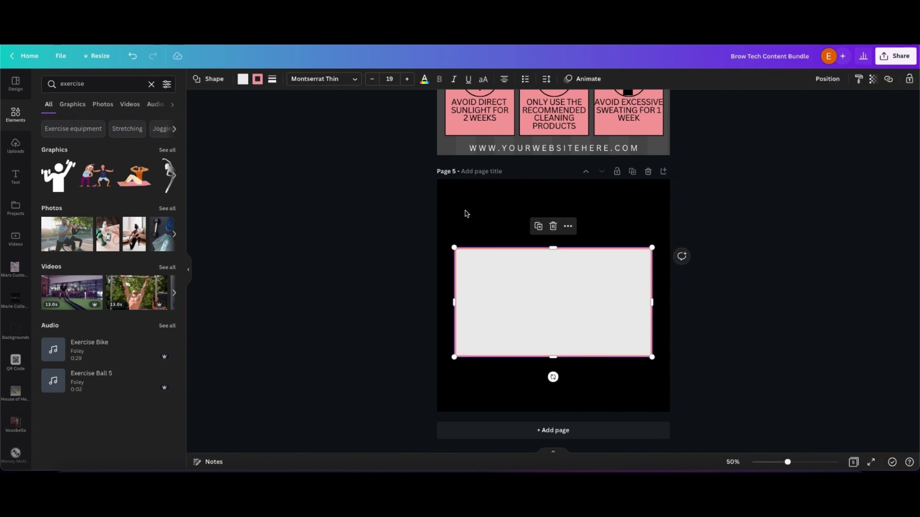
- Add a text box reading "Reviews" over the gray rectangle and enlarge it to font size 156
left_click(387, 284)
key("t")
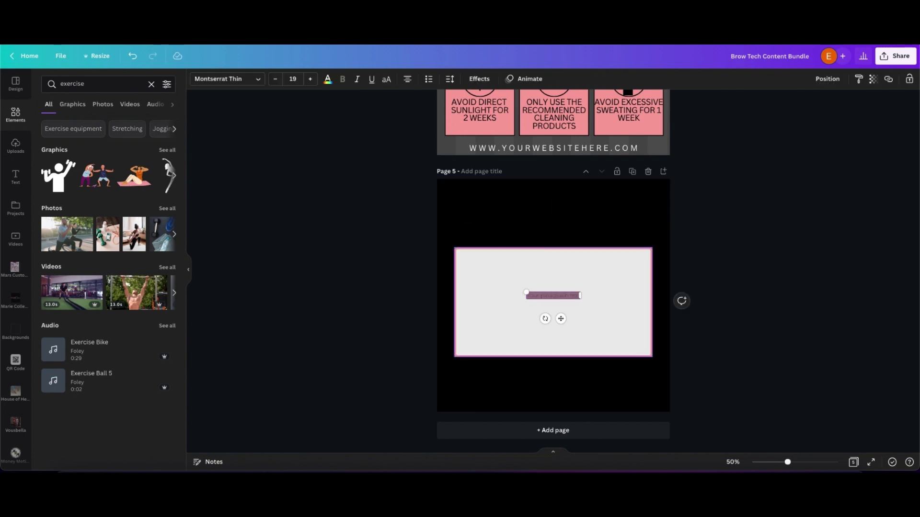
left_click_drag(542, 292, 639, 336)
left_click(346, 147)
left_click(625, 307)
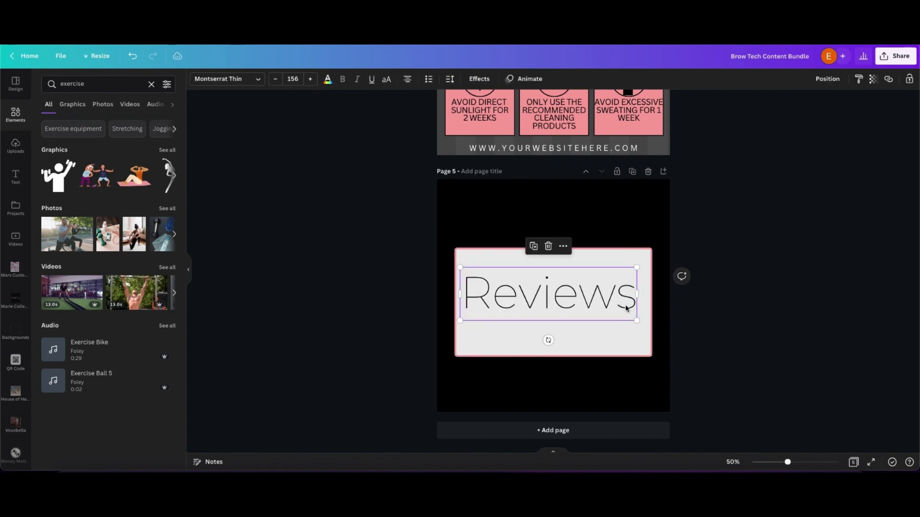
- Set the "Reviews" text in the uploaded Gv. time font
left_click(258, 80)
scroll(79, 124, "up", 5)
scroll(79, 123, "down", 7)
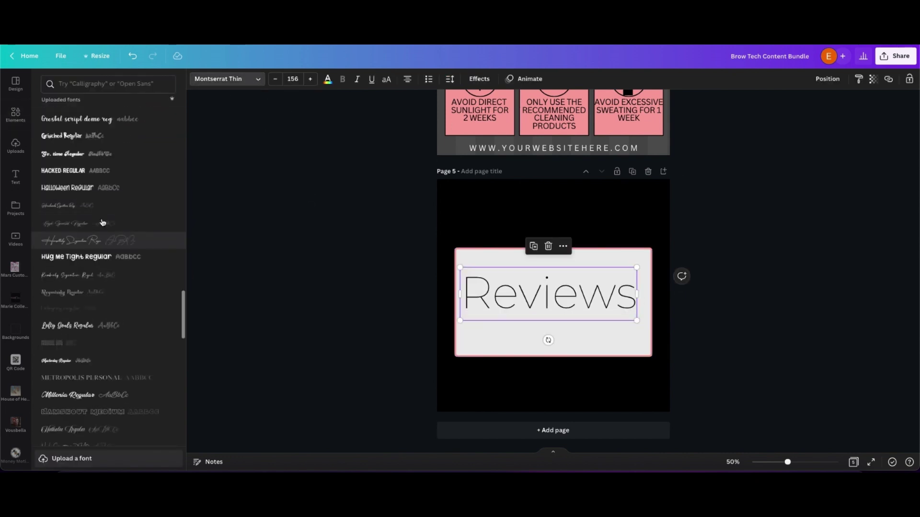
left_click(63, 154)
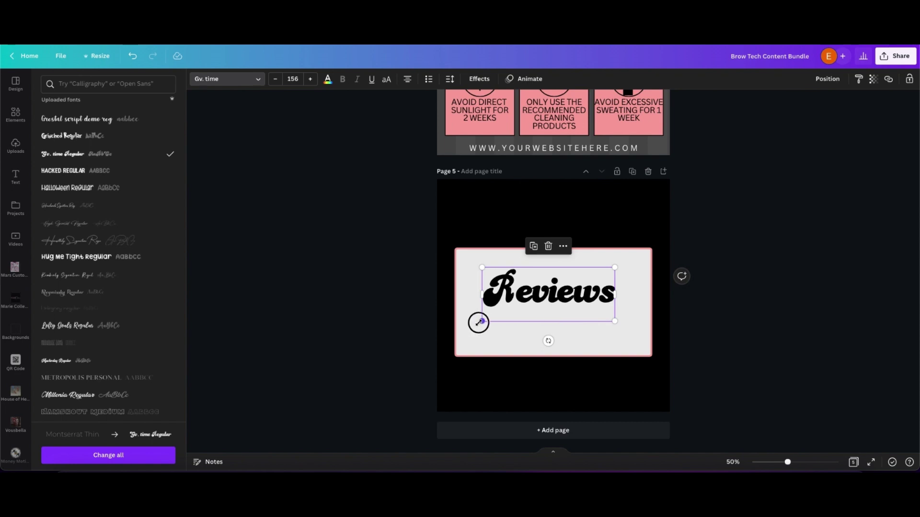
- Enlarge the "Reviews" text to size 194, centred over the rectangle, and color it the document's pink
left_click_drag(479, 323, 463, 331)
mouse_move(546, 302)
left_mouse_down()
mouse_move(554, 251)
mouse_move(558, 292)
left_mouse_up()
left_click_drag(624, 319, 642, 327)
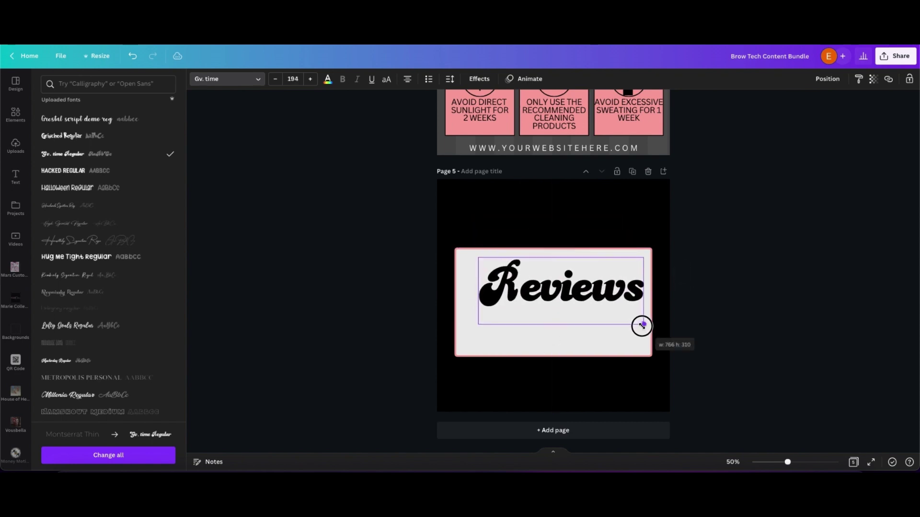
left_click_drag(604, 294, 596, 294)
left_click(328, 78)
left_click(50, 147)
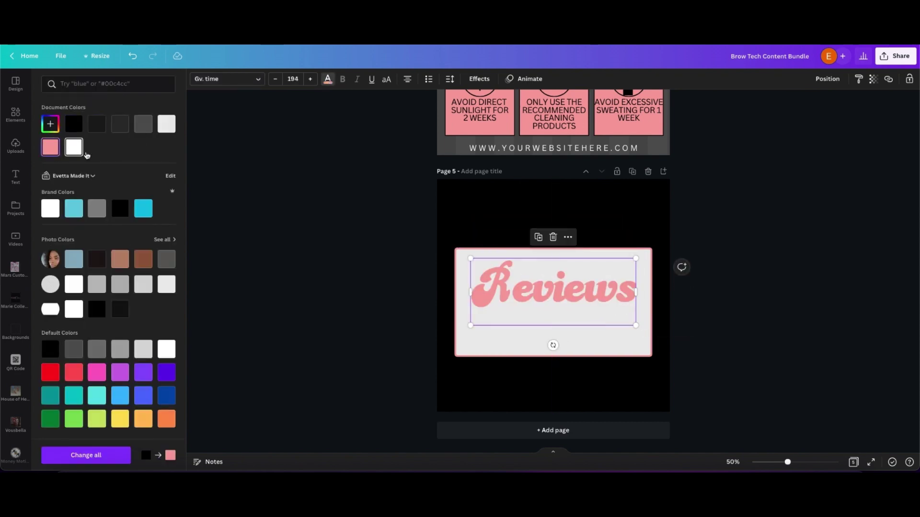
- Add a new page after page 5 and move the "Reviews" text onto it
left_click(602, 428)
scroll(583, 205, "up", 3)
left_click_drag(583, 205, 599, 428)
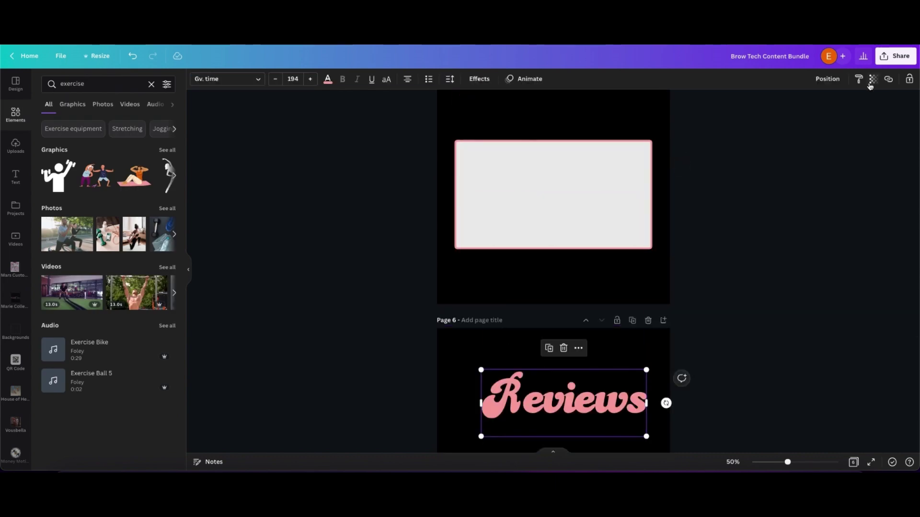
- Download only page 6 as a PNG with a transparent background
left_click(902, 62)
left_click(779, 263)
left_click(795, 212)
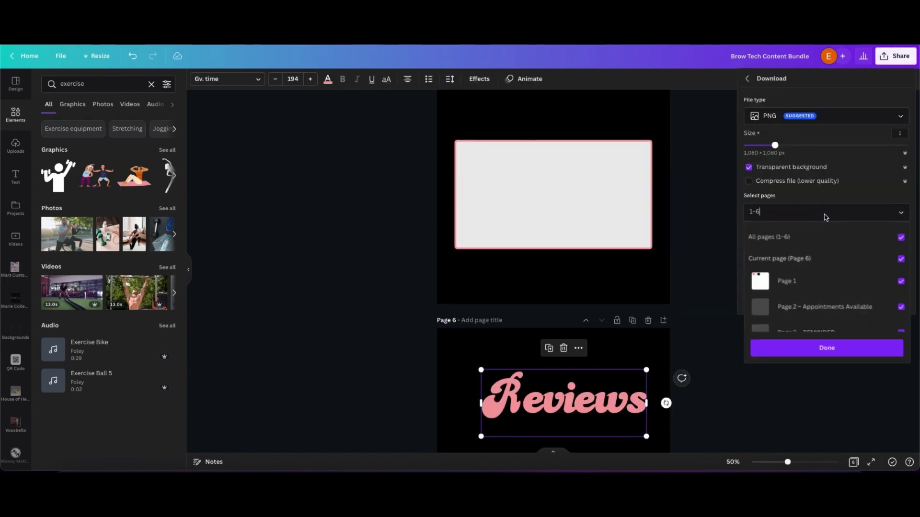
left_click(794, 264)
left_click(786, 242)
left_click(786, 241)
scroll(790, 287, "down", 5)
left_click(793, 314)
left_click(806, 344)
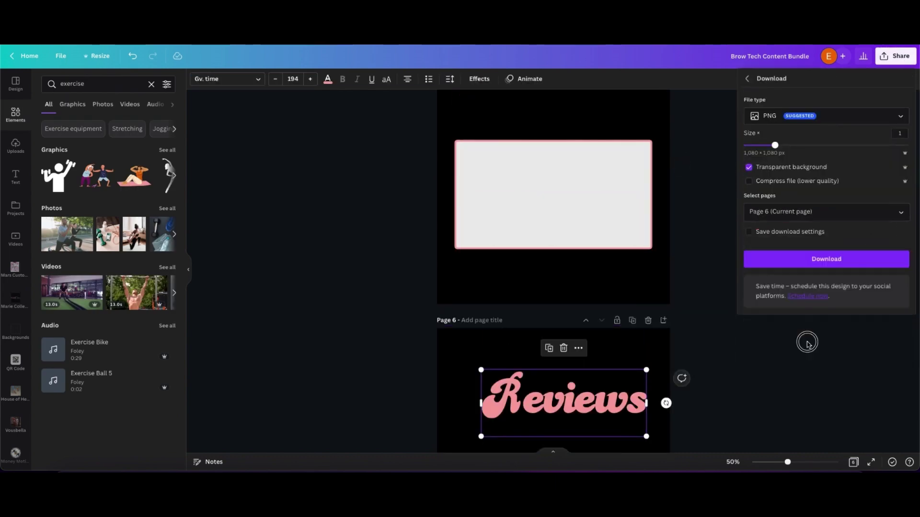
left_click(799, 259)
- Delete page 6, then upload the downloaded "Reviews" PNG and place it on page 5
left_click(647, 320)
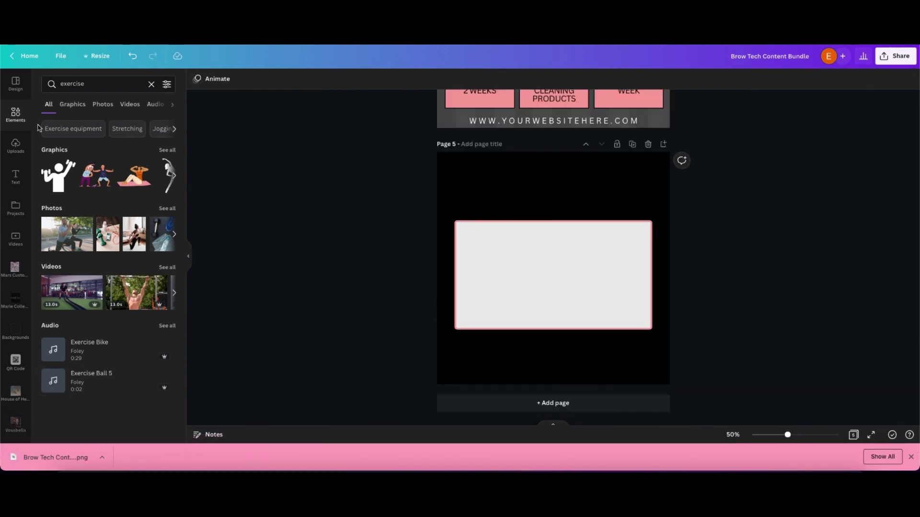
left_click(15, 145)
left_click_drag(56, 458, 82, 215)
left_click(65, 170)
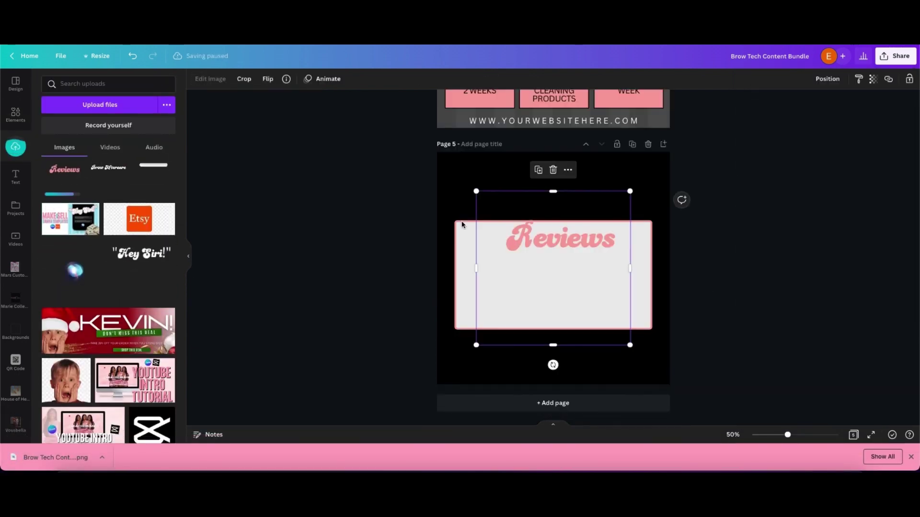
- Try to crop the "Reviews" image close above and below its lettering and enlarge it
left_click_drag(554, 346, 553, 259)
left_click_drag(553, 191, 548, 210)
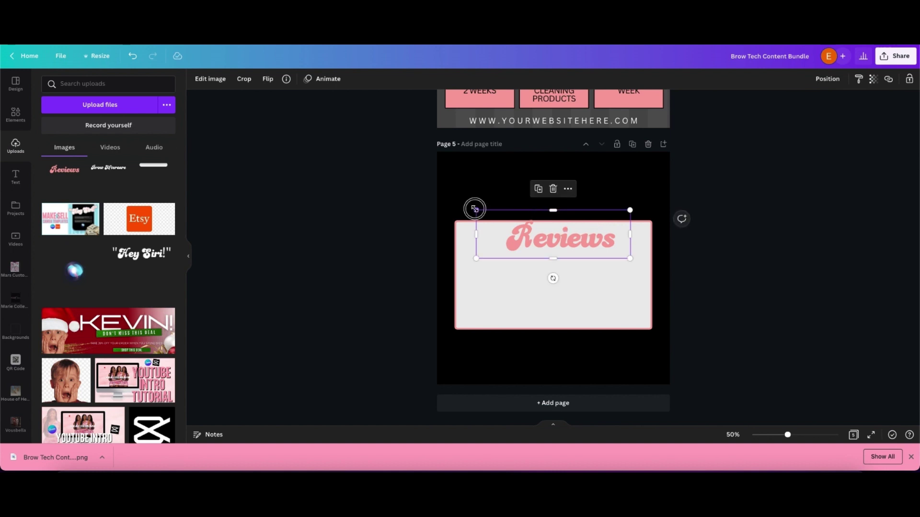
left_click_drag(476, 210, 416, 191)
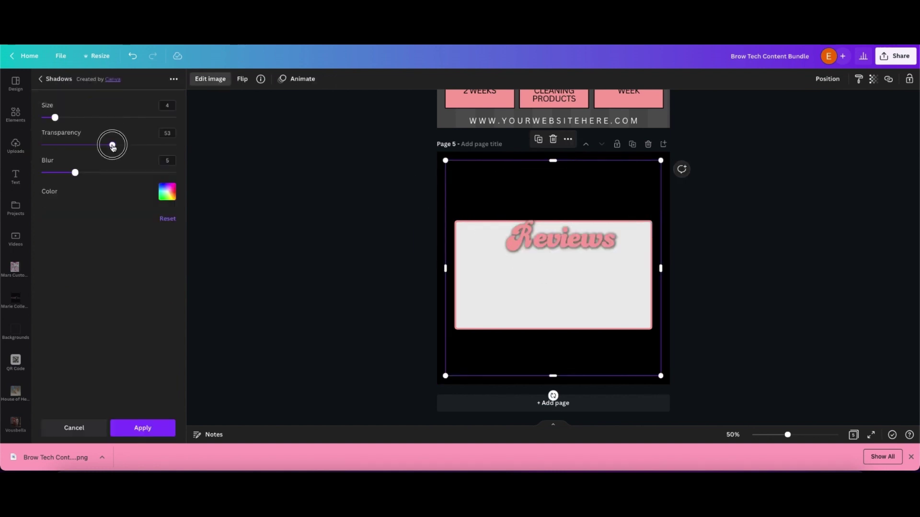
- Set the "Reviews" image's glow shadow to transparency 100, blur 0 and size 10
left_click_drag(112, 145, 176, 145)
left_click_drag(75, 172, 41, 173)
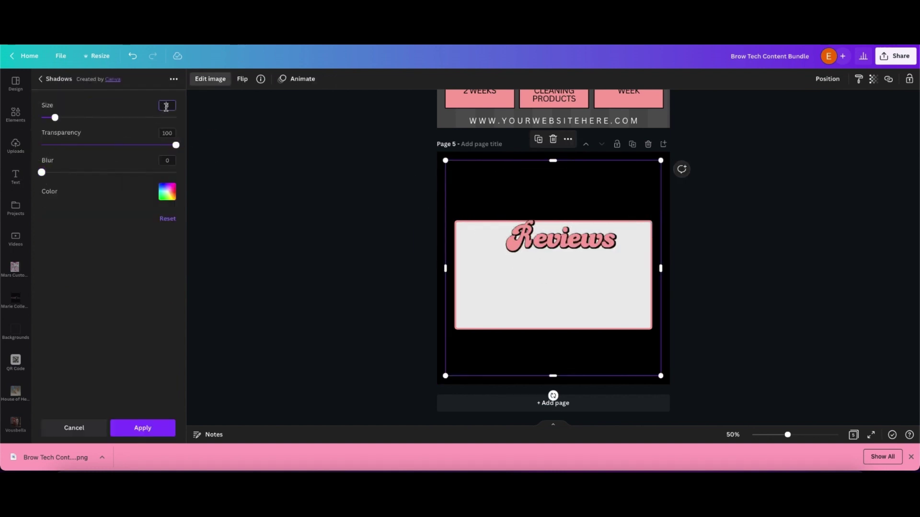
key("Return")
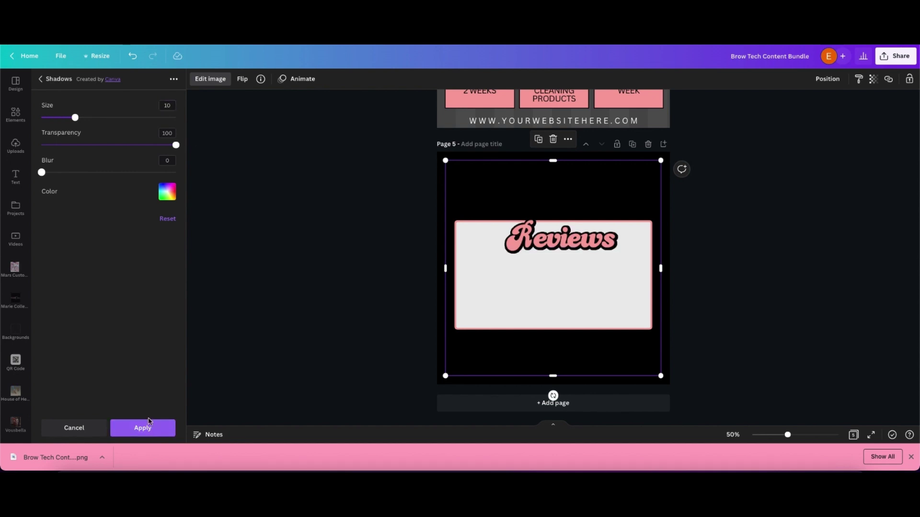
- Move the "Reviews" image up over the rectangle's upper edge and try dark gray and white as its glow color
left_click(166, 194)
left_click(245, 237)
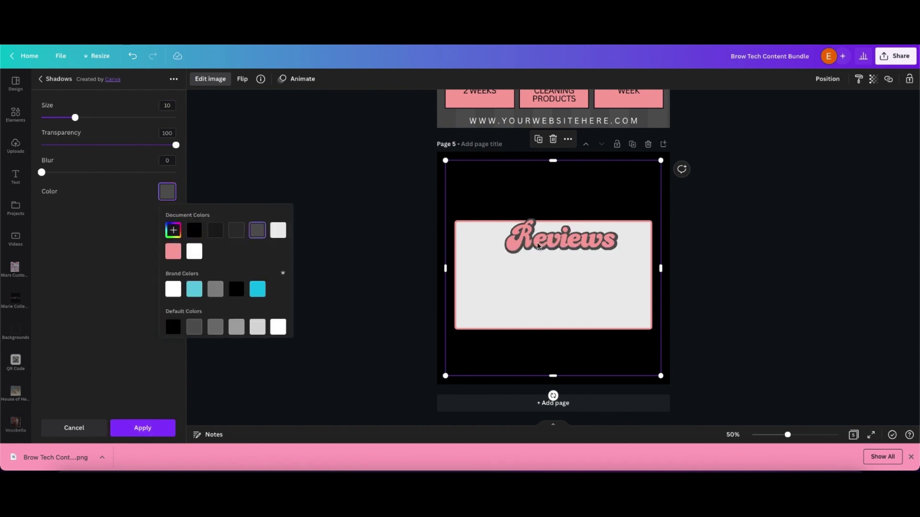
left_click_drag(538, 246, 522, 226)
left_click(167, 200)
left_click(194, 251)
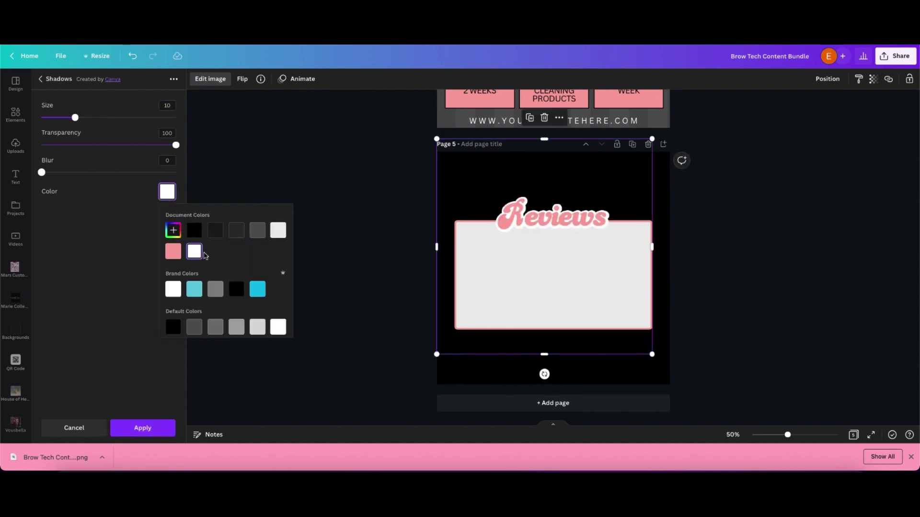
- Set the glow's size to 5 and its color to black, and apply the shadow to the "Reviews" image
left_click(171, 107)
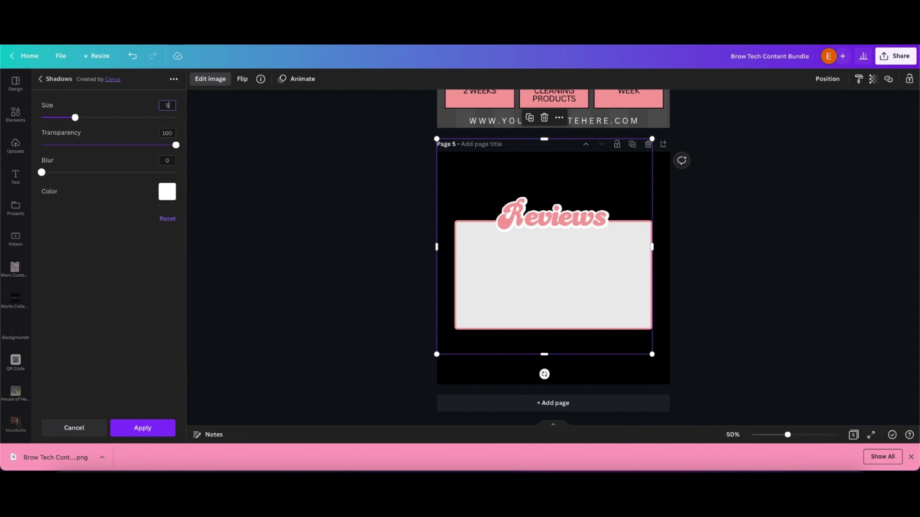
left_click(171, 198)
left_click(173, 326)
left_click(160, 434)
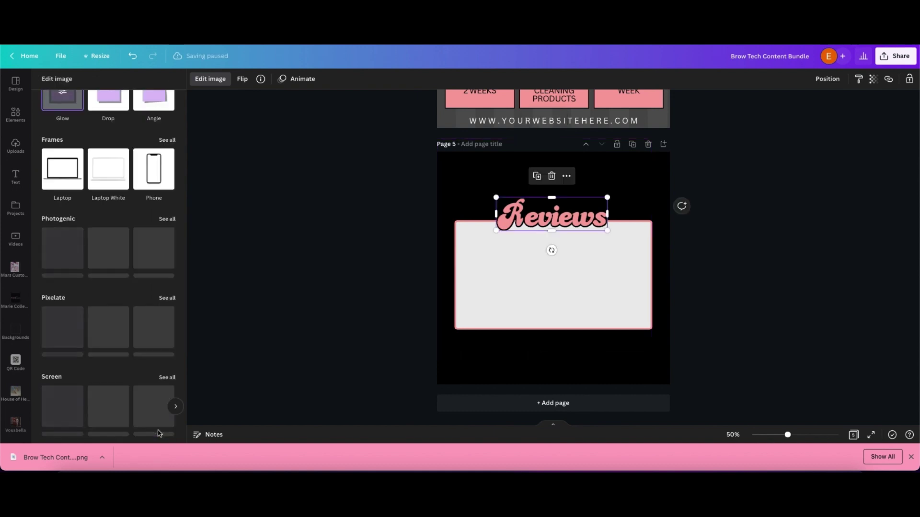
- Add a second glow shadow around the outlined "Reviews" image in pink, with transparency 100, blur 0 and size 10
left_click(573, 239)
left_click(209, 79)
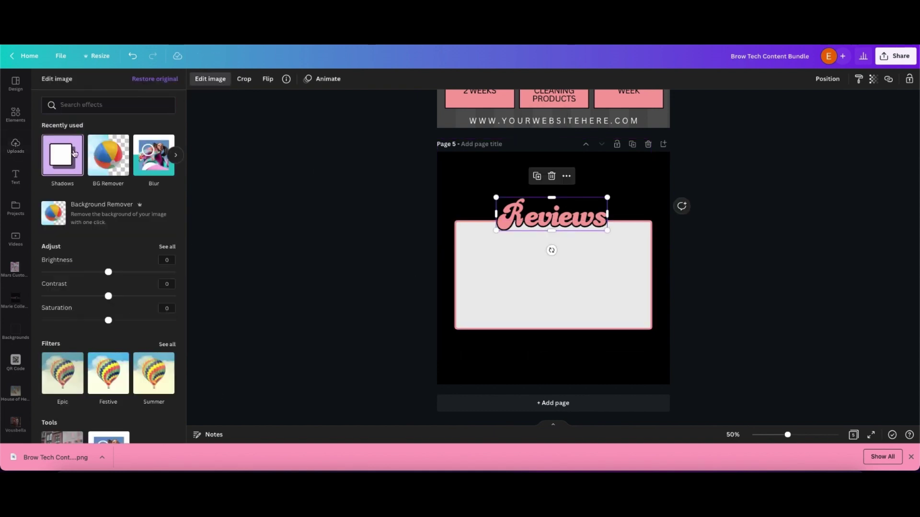
left_click(57, 144)
left_click(109, 123)
left_click(109, 122)
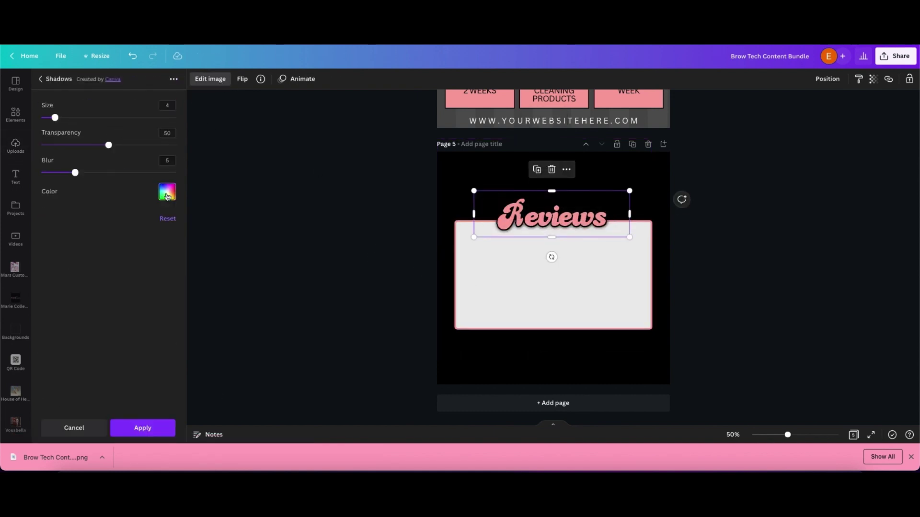
left_click(167, 196)
left_click(172, 251)
left_click_drag(108, 145, 175, 144)
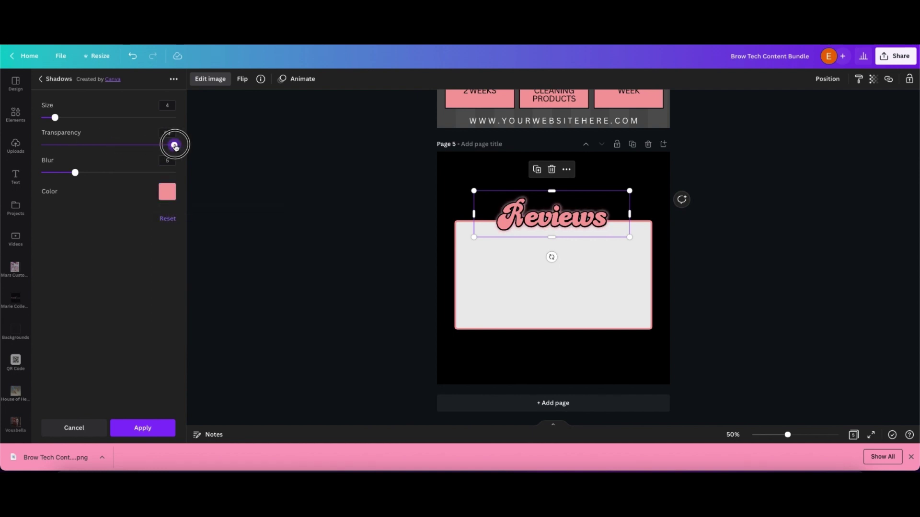
left_click_drag(75, 173, 42, 173)
left_click_drag(55, 117, 75, 117)
- Try black for the second glow, then set its color to gray #555555
left_click(169, 193)
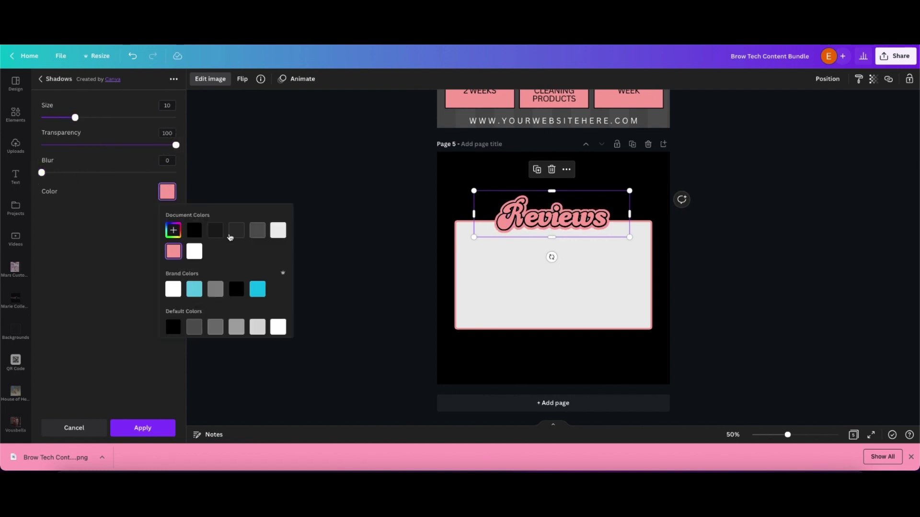
left_click(194, 231)
left_click(251, 235)
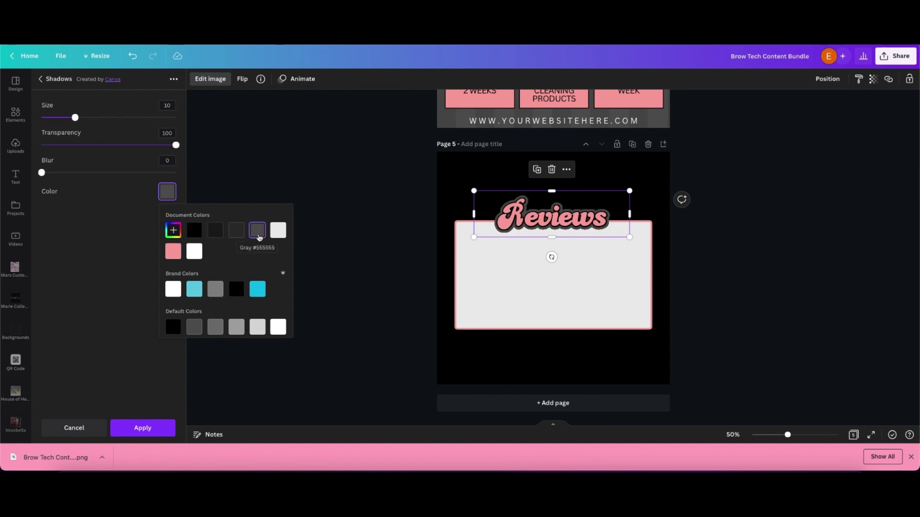
- Set the second glow's color to light gray, apply it, and enlarge and reposition the "Reviews" title over the card's upper edge
left_click(280, 232)
left_click(158, 425)
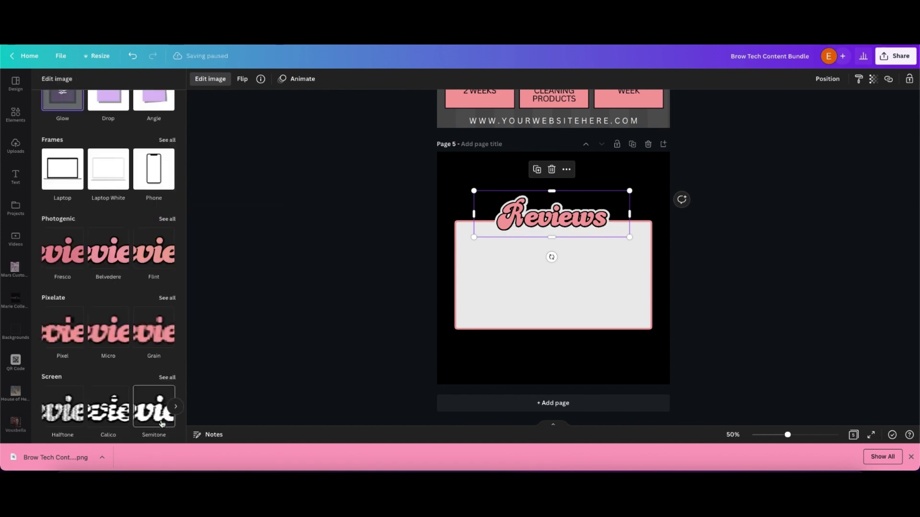
left_click_drag(495, 232, 451, 246)
left_click_drag(541, 237, 572, 231)
left_click_drag(641, 240, 627, 230)
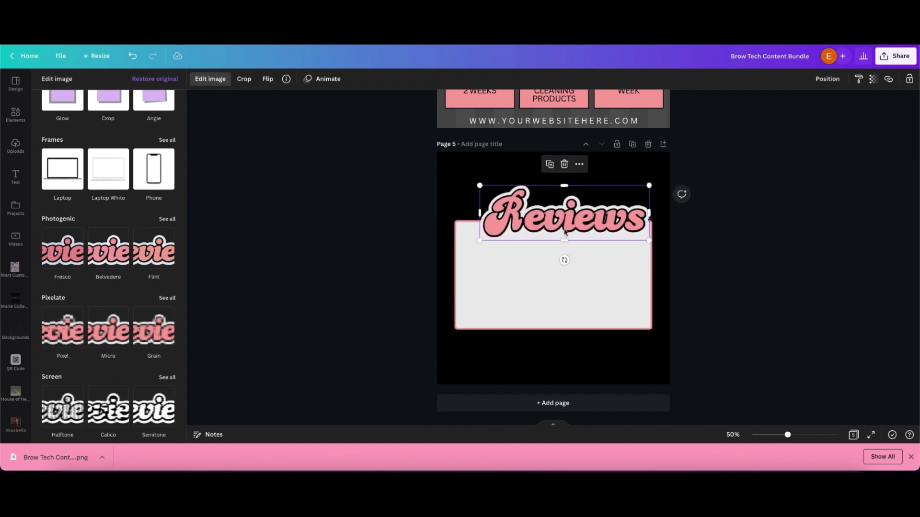
- Add and apply another glow around the "Reviews" image in pink, with transparency 100 and blur 0
left_click(269, 156)
left_click(551, 215)
left_click(210, 79)
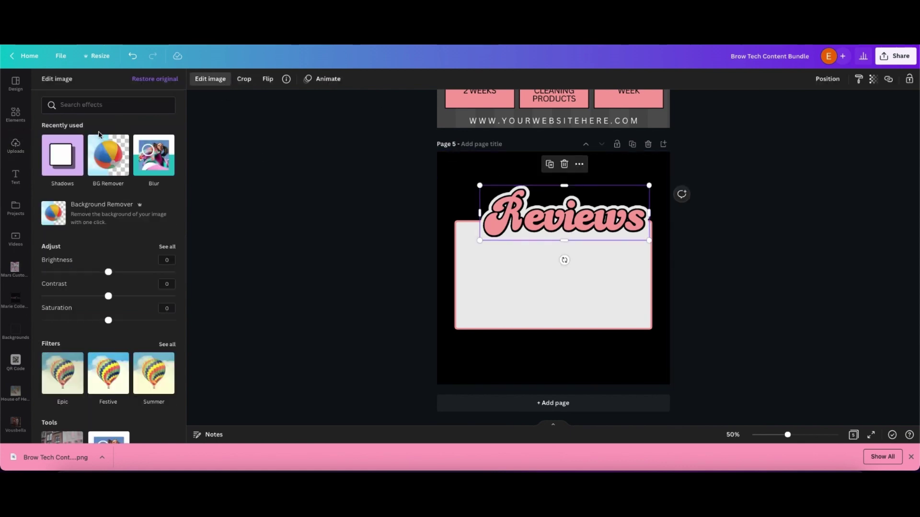
left_click(65, 154)
left_click(124, 129)
left_click(115, 123)
left_click(167, 191)
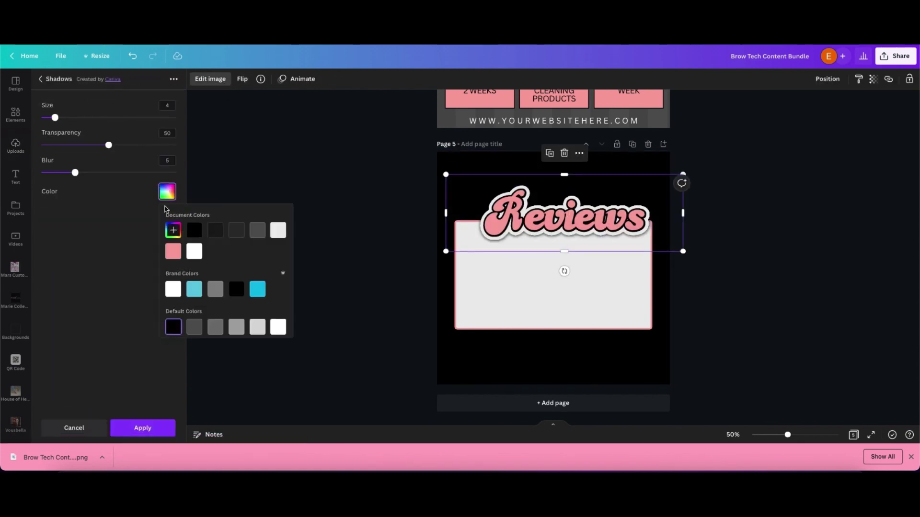
left_click(173, 249)
left_click_drag(108, 144, 176, 144)
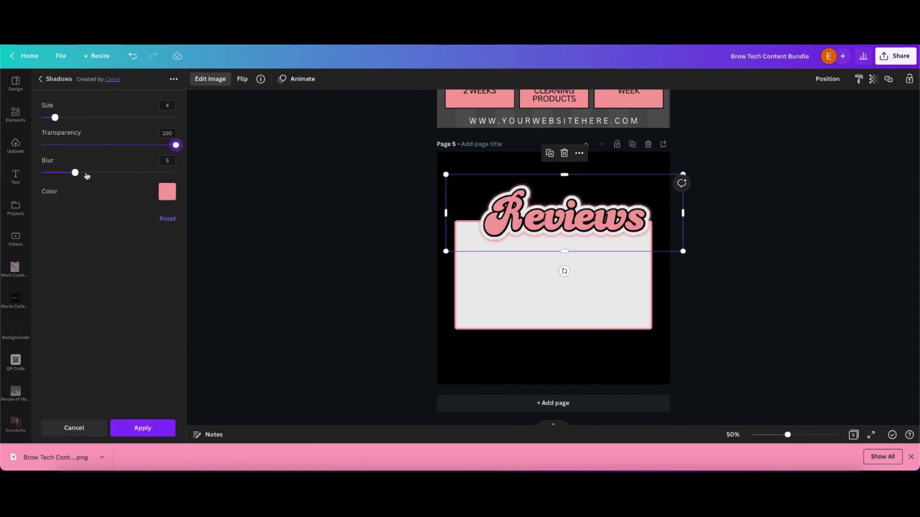
left_click_drag(75, 172, 8, 172)
left_click(142, 428)
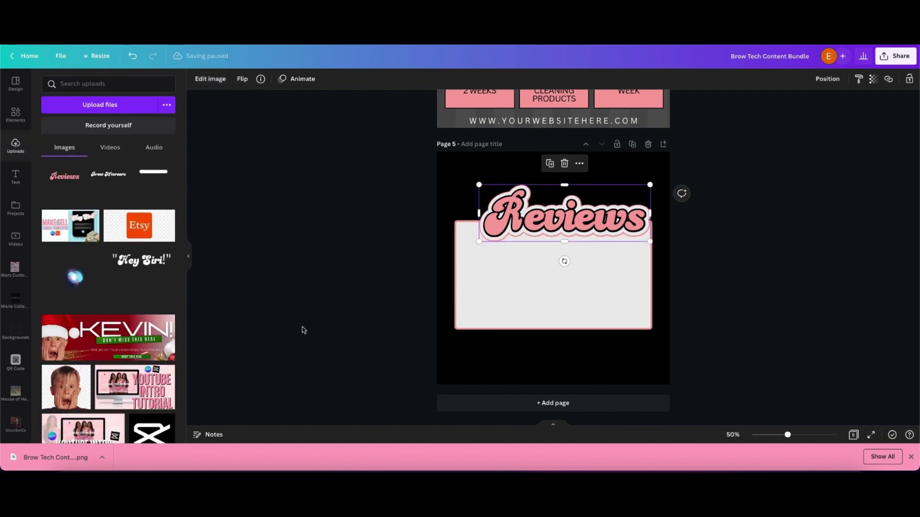
left_click(375, 318)
- Search the elements for "stars" and insert a five-pointed star shape on page 5
left_click(518, 289)
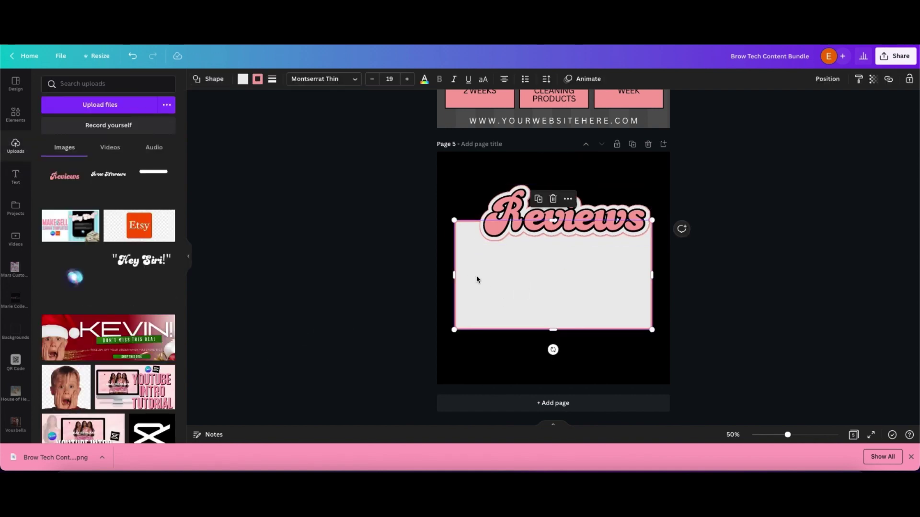
left_click(14, 115)
left_click(152, 84)
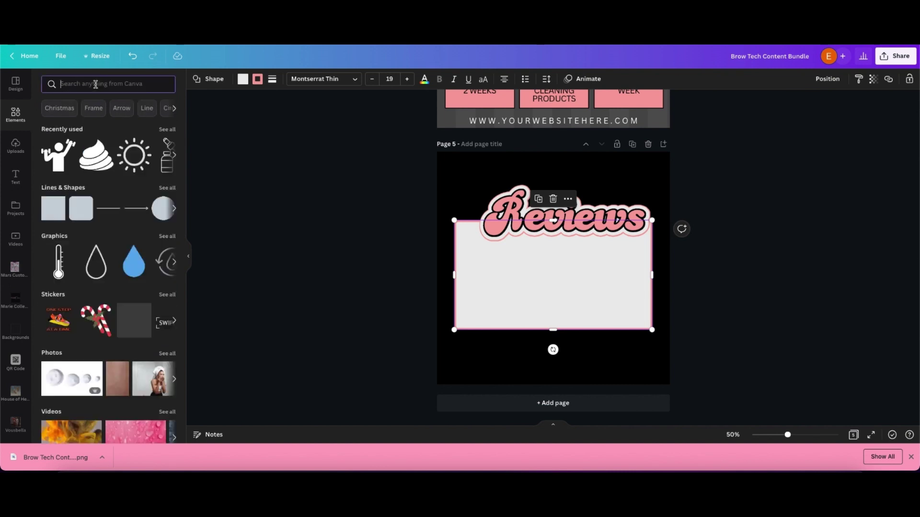
type("stars")
key("Return")
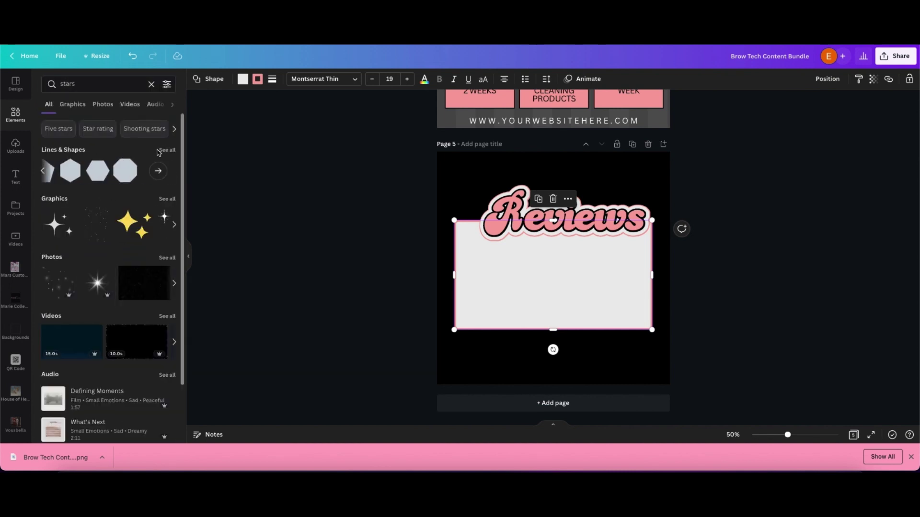
left_click(165, 149)
left_click(156, 183)
- Place the star as a small pink shape below the card and duplicate it into a row of five
left_click_drag(554, 284, 518, 356)
left_click_drag(517, 391, 564, 369)
left_click(526, 313)
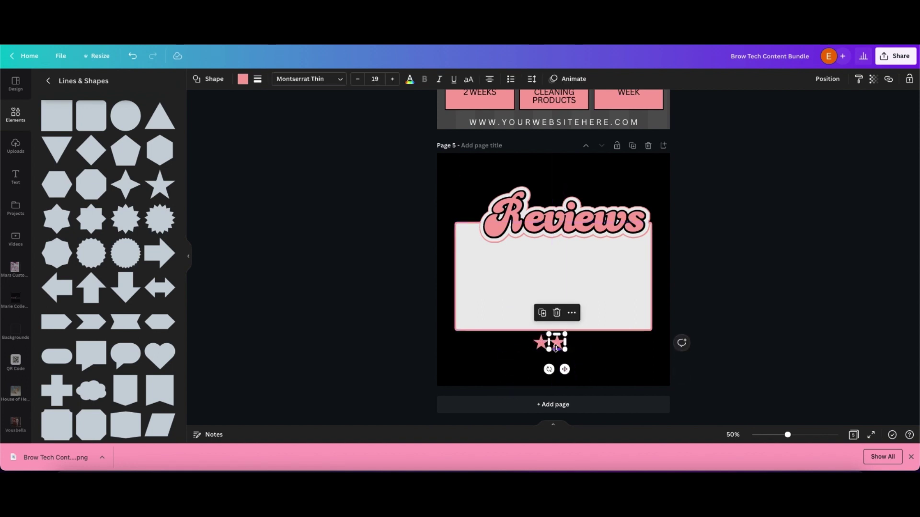
left_click(541, 312)
left_click(558, 312)
left_click(574, 312)
- Group the five stars and center the group horizontally on the page
left_click(543, 344, "shift")
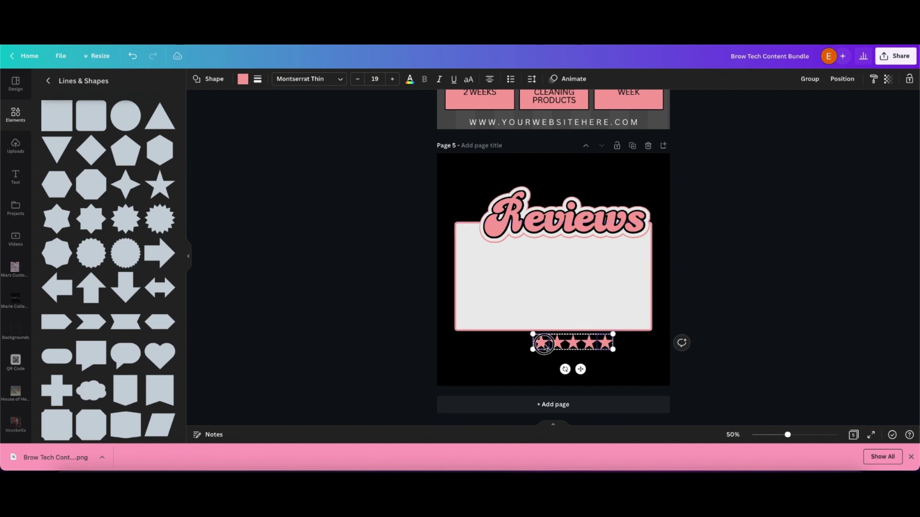
left_click(810, 79)
left_click(828, 79)
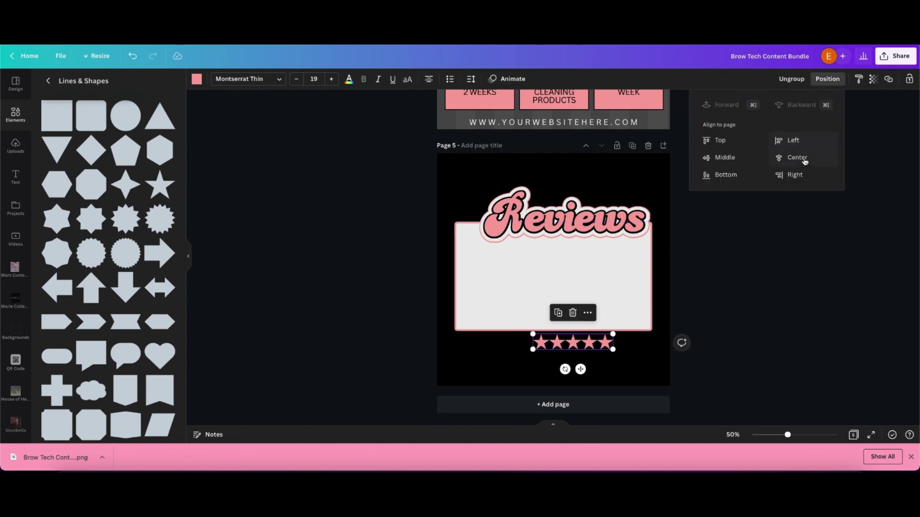
left_click(803, 159)
left_click(762, 306)
scroll(753, 309, "down", 1)
left_click(48, 81)
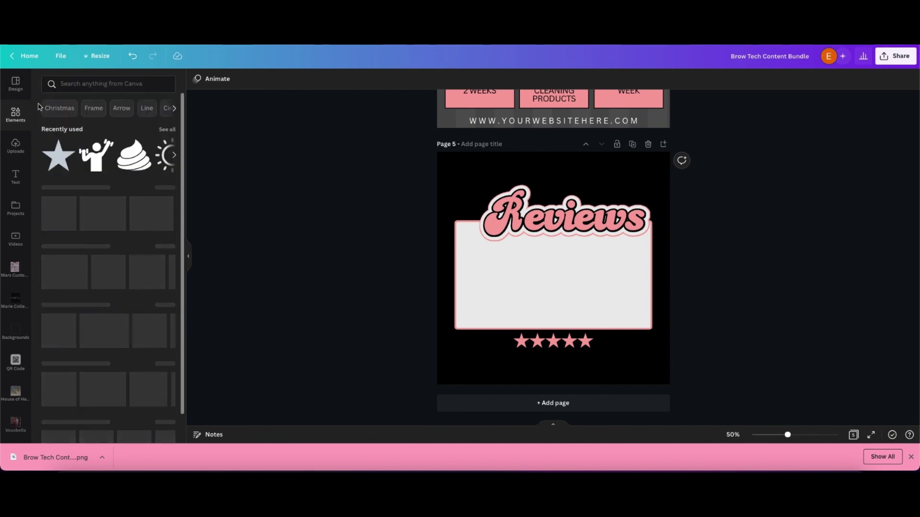
left_click(113, 84)
type("q")
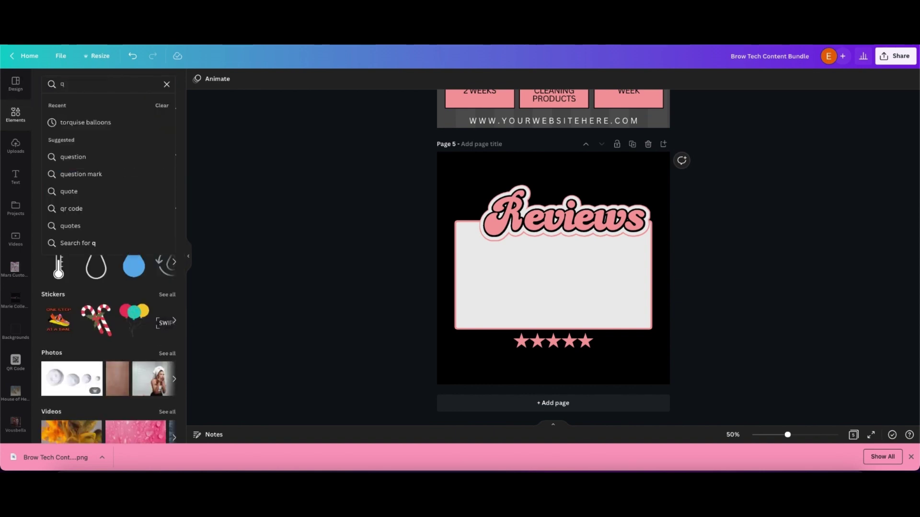
key("BackSpace")
type("t")
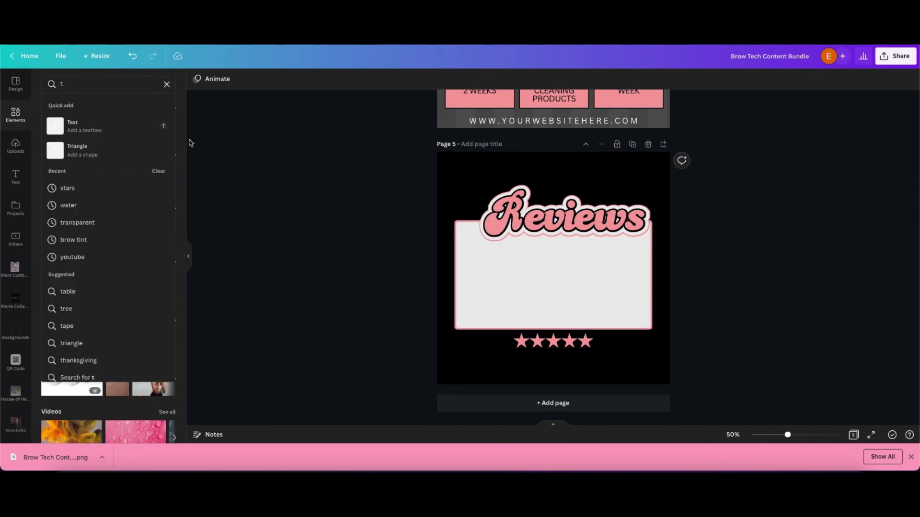
key("Return")
type("\"")
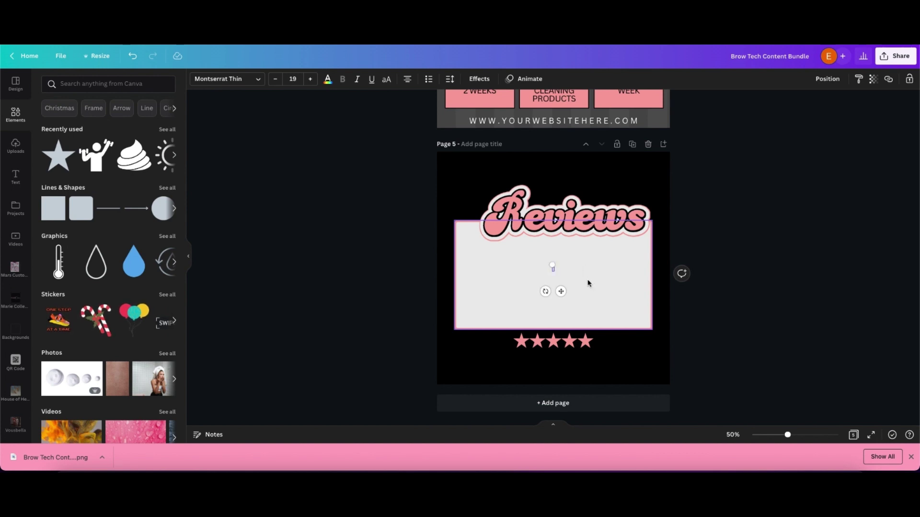
left_click_drag(550, 265, 546, 245)
type("\"")
left_click(248, 85)
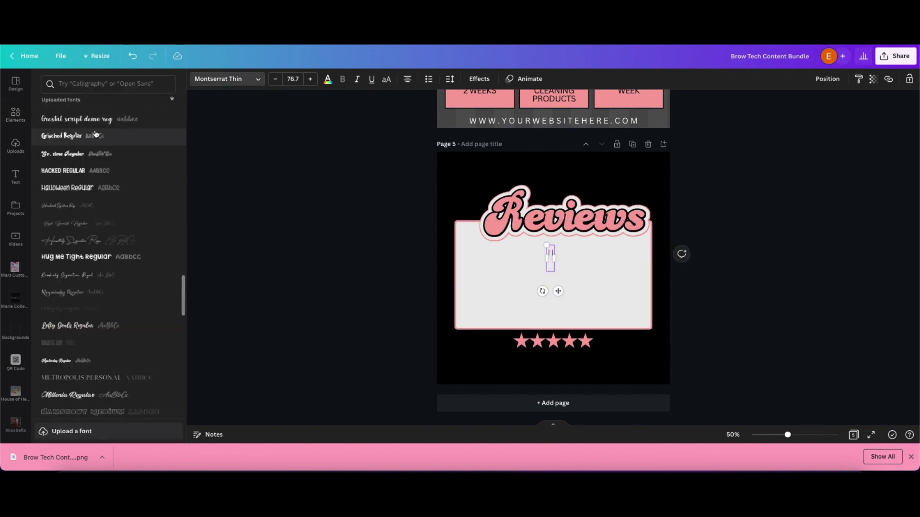
left_click(86, 151)
left_click(335, 220)
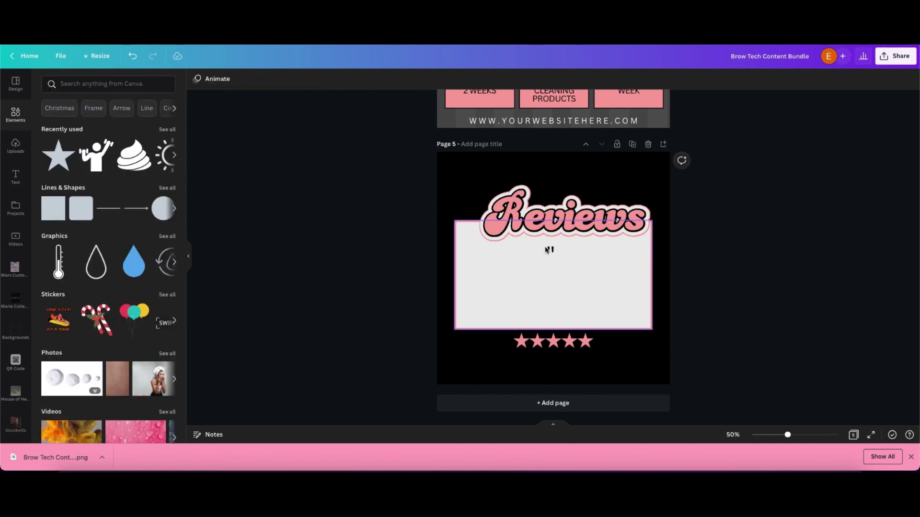
left_click(547, 249)
key("BackSpace")
- Search the elements for "quotation", insert the opening quotation mark graphic and shrink it onto the review card
left_click(56, 84)
type("quo")
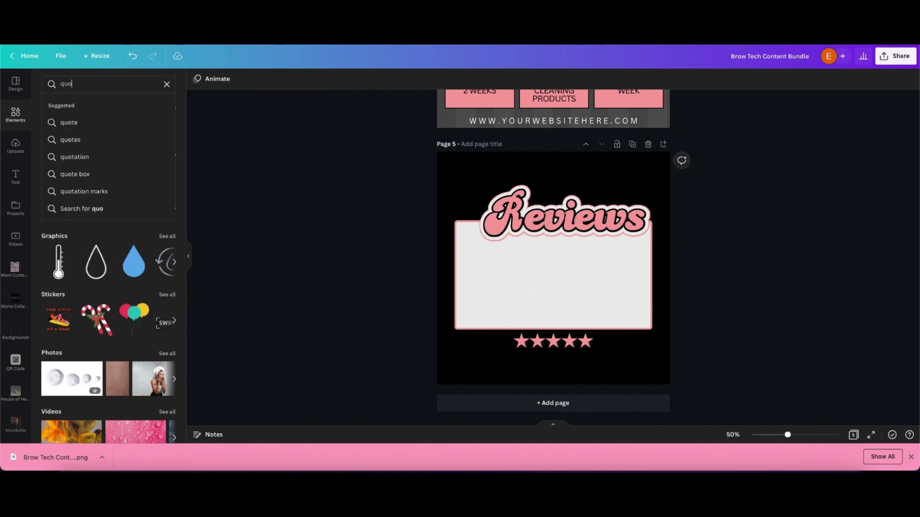
left_click(83, 157)
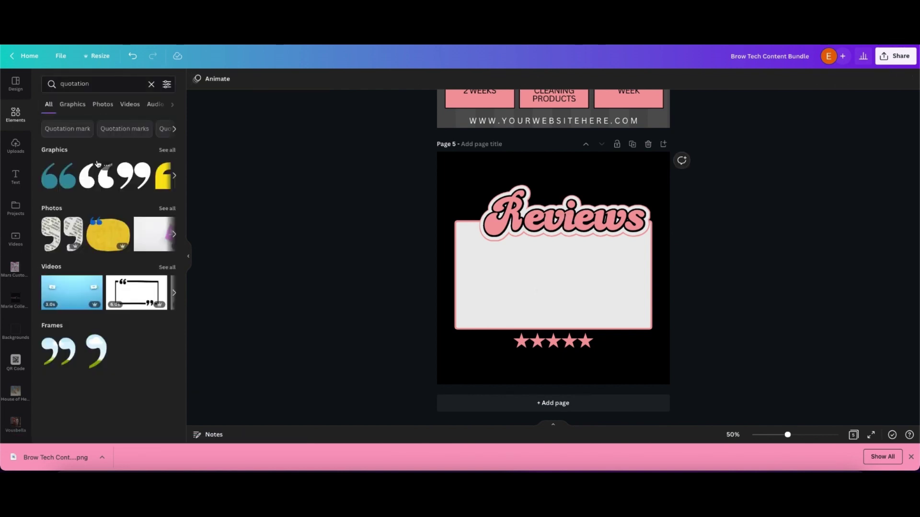
left_click(109, 186)
left_click_drag(599, 302, 549, 265)
- Try several dark and light grays as the quotation mark's color
left_click(196, 80)
left_click(98, 214)
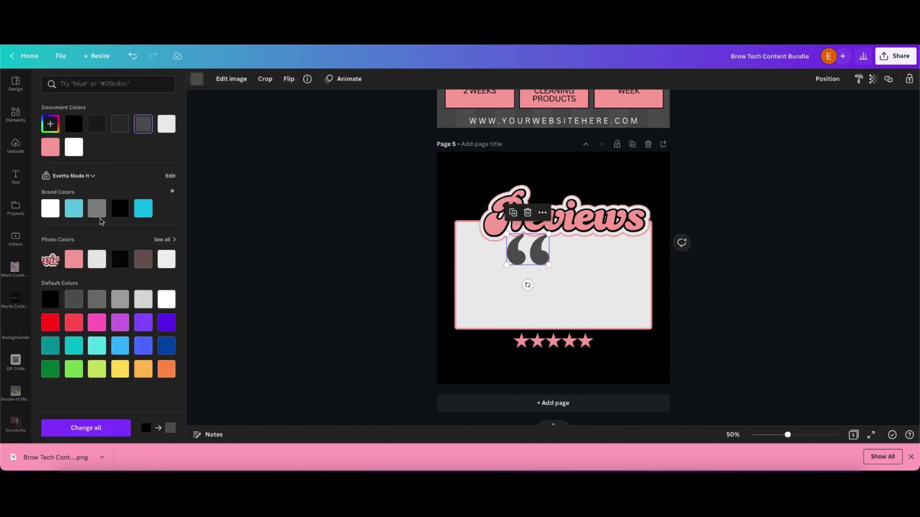
left_click(149, 302)
left_click(120, 299)
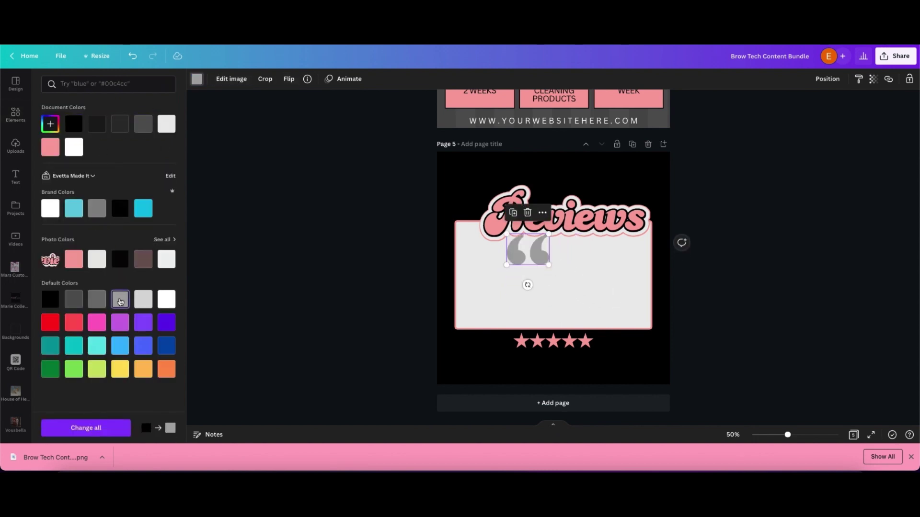
left_click(164, 301)
left_click(96, 301)
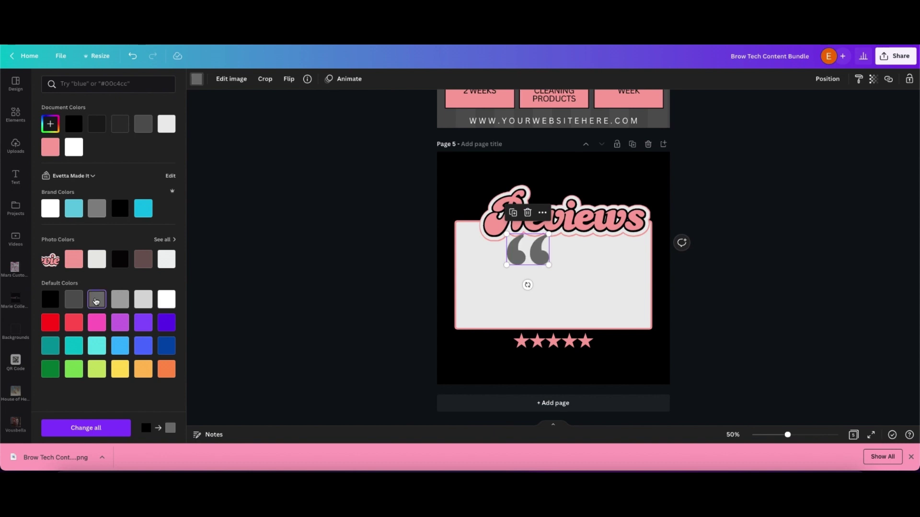
- Recolor the quotation mark with the review card's light gray, sampled from the card with the color picker
left_click(197, 79)
left_click(197, 79)
left_click(50, 123)
left_click(155, 213)
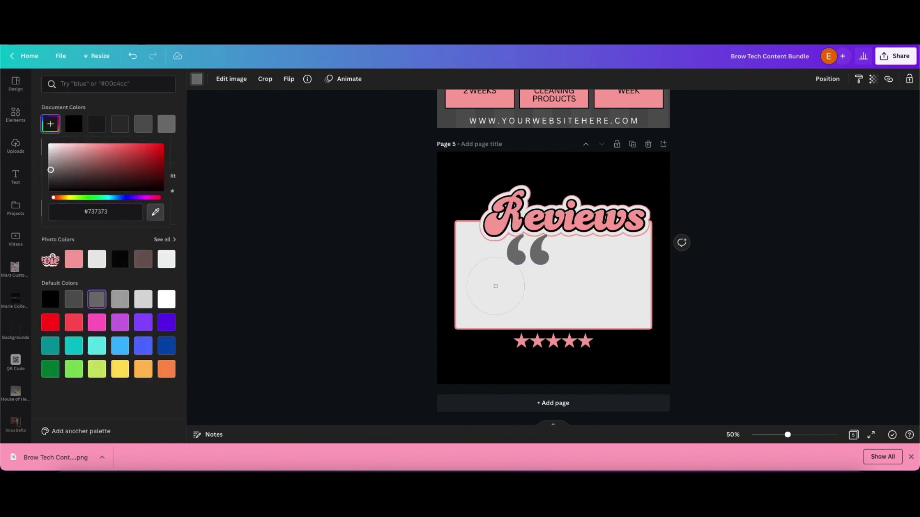
left_click(491, 286)
- Add page 6 and move the quotation mark onto it, enlarged
left_click_drag(522, 256, 512, 368)
left_click(544, 401)
left_click_drag(505, 107, 615, 269)
- Download only page 6 as a PNG with a transparent background
left_click(895, 55)
left_click(785, 263)
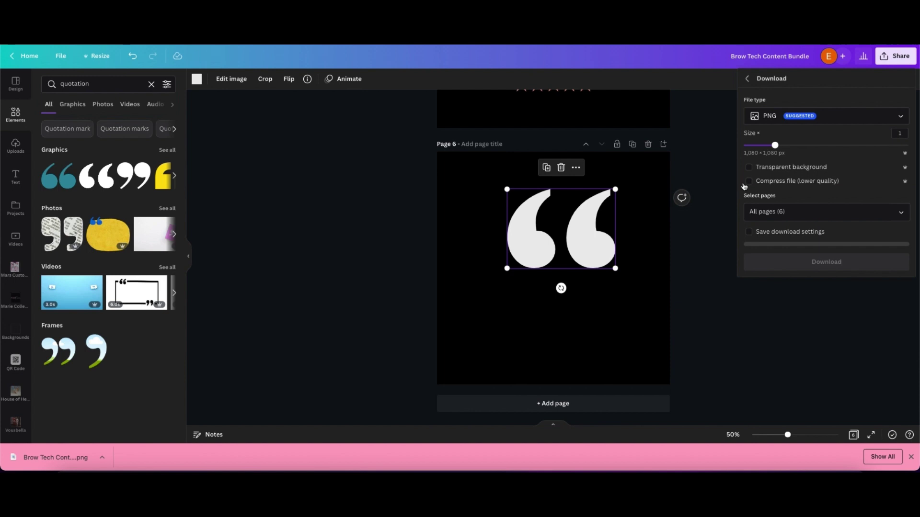
left_click(802, 214)
left_click(815, 236)
left_click(814, 259)
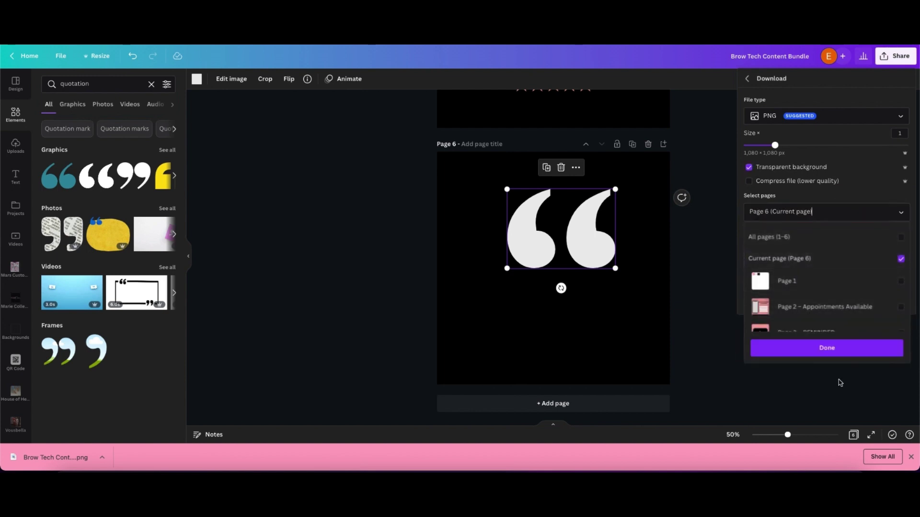
left_click(827, 348)
left_click(821, 263)
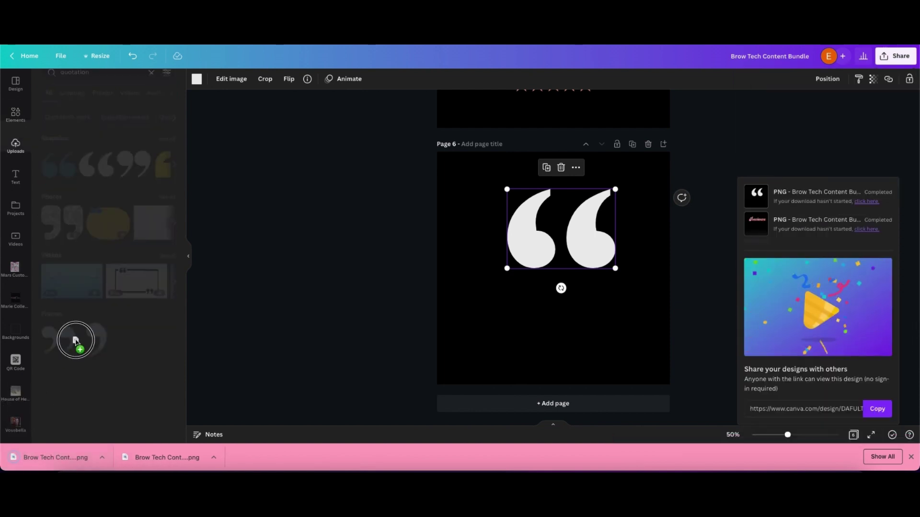
- Upload the downloaded quotation mark PNG to the image uploads and delete page 6
left_click_drag(76, 340, 82, 339)
left_click(647, 146)
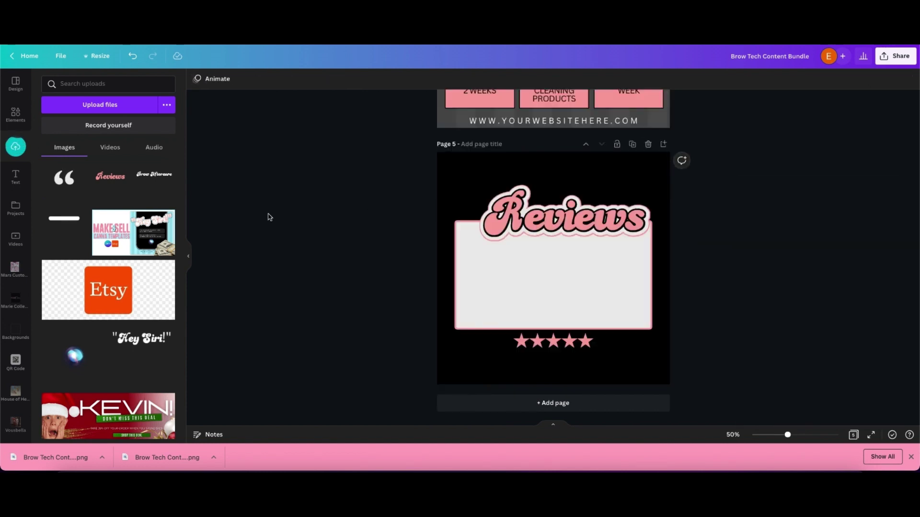
- Insert the uploaded quotation mark on page 5 and give it a pink glow with transparency 100, blur 0 and size 10
left_click(223, 85)
left_click(107, 124)
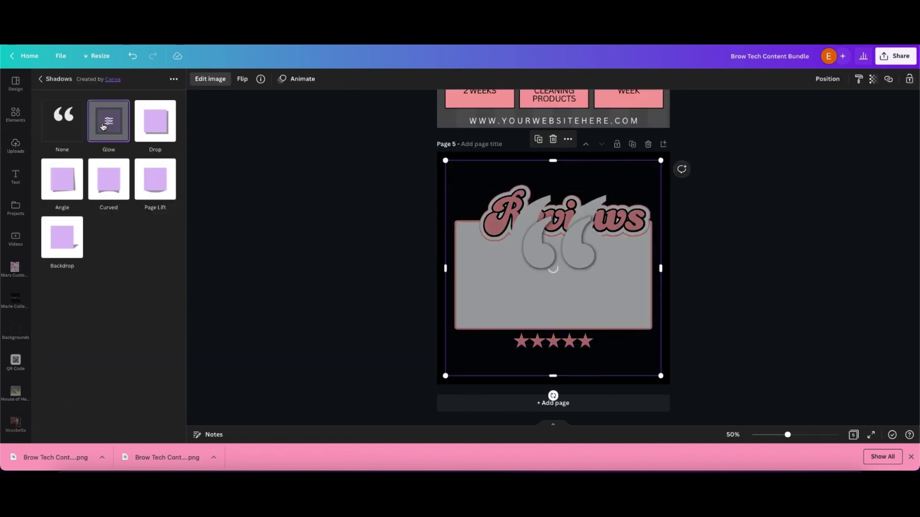
left_click(107, 123)
left_click_drag(113, 146, 176, 145)
left_click_drag(75, 172, 42, 172)
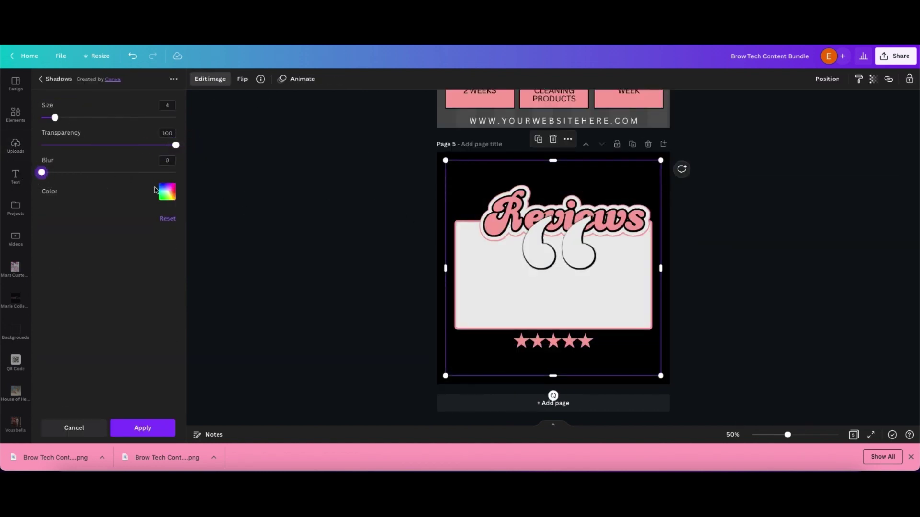
left_click(167, 192)
left_click(171, 251)
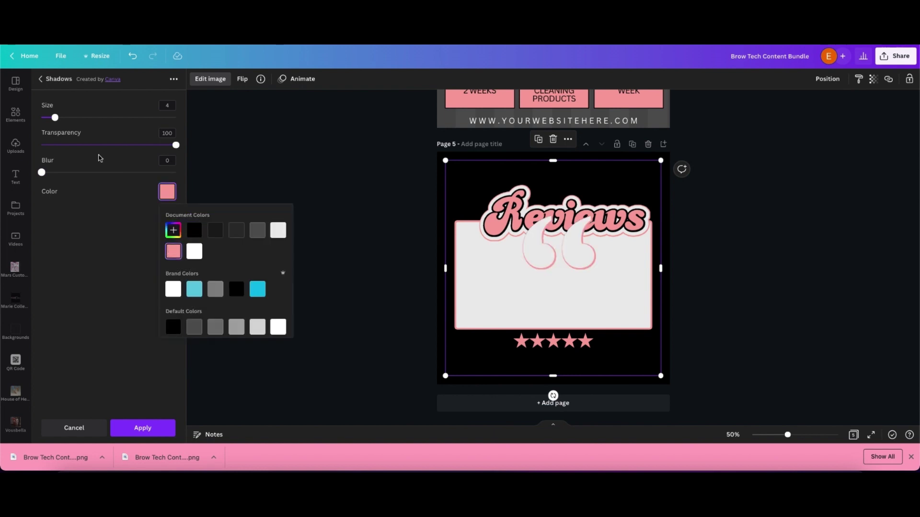
left_click(167, 106)
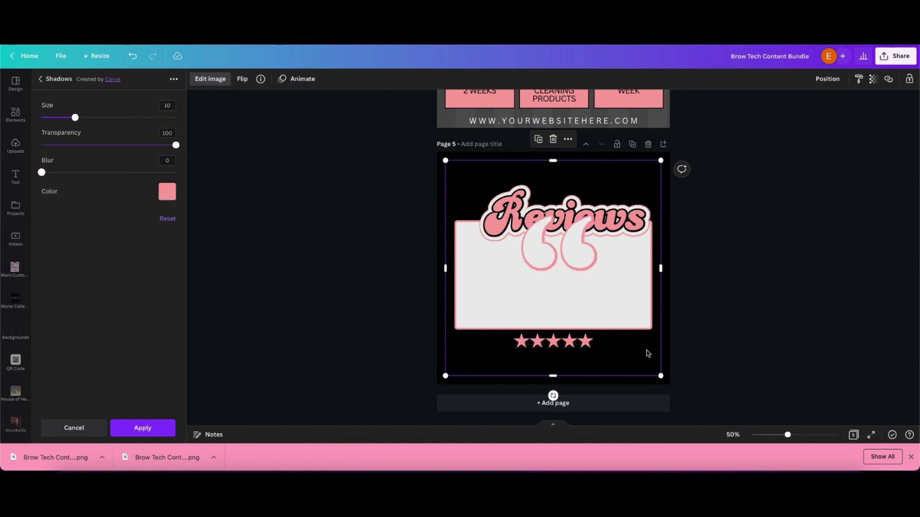
- Shrink the outlined quotation mark and place it over the card's upper-left corner
left_click_drag(661, 376, 511, 226)
left_click_drag(474, 187, 444, 219)
left_click_drag(483, 258, 503, 279)
left_click_drag(474, 231, 611, 296)
left_click(439, 167)
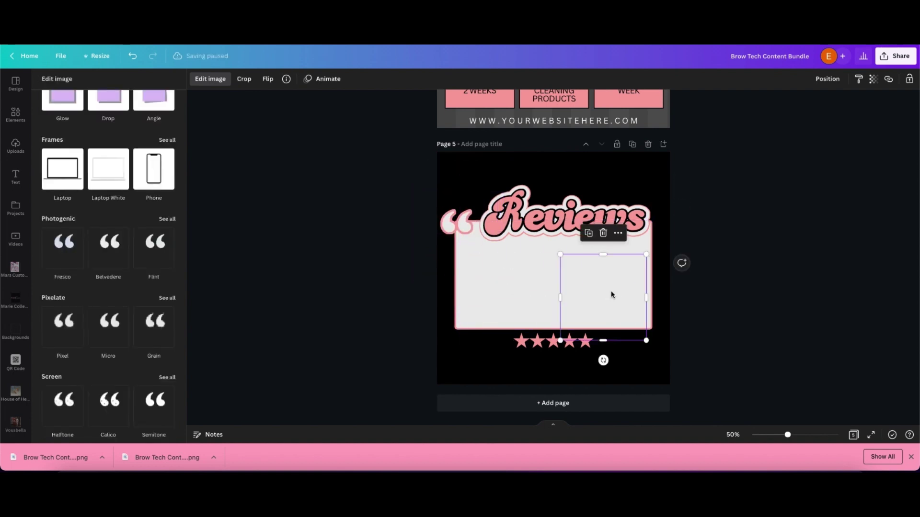
key("BackSpace")
- Duplicate the outlined quotation mark onto the card's lower-right corner and flip the copy into a closing quotation mark
left_click(453, 218)
left_click(447, 190)
left_click(442, 188)
left_click_drag(513, 267, 642, 327)
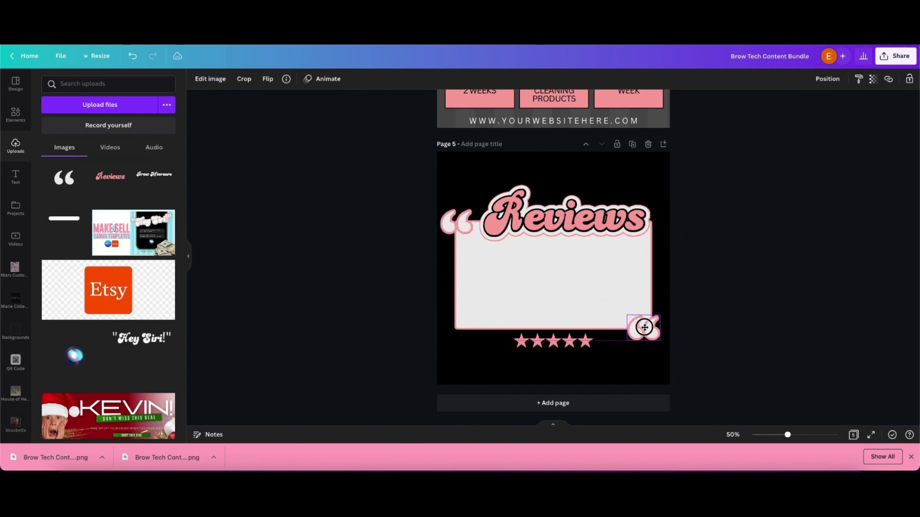
left_click(268, 78)
left_click(289, 101)
left_click(351, 222)
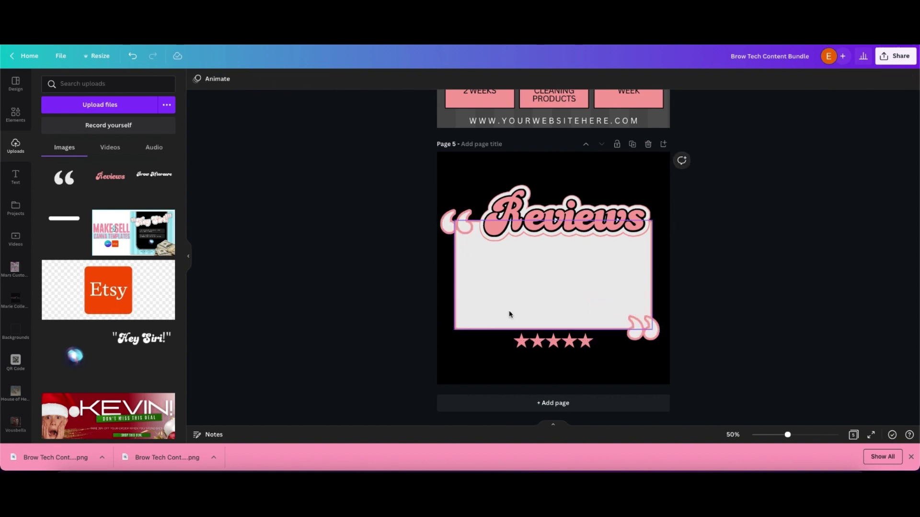
- Nudge the closing quotation mark outward from the card's lower-right corner and move the whole reviews layout up the page
left_click(638, 328)
left_click_drag(638, 328, 642, 334)
left_click(735, 334)
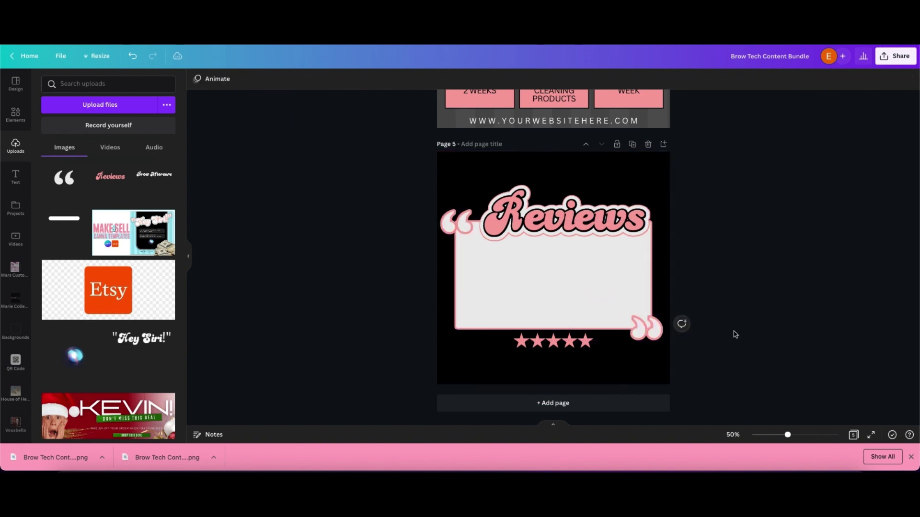
left_click_drag(418, 206, 694, 339)
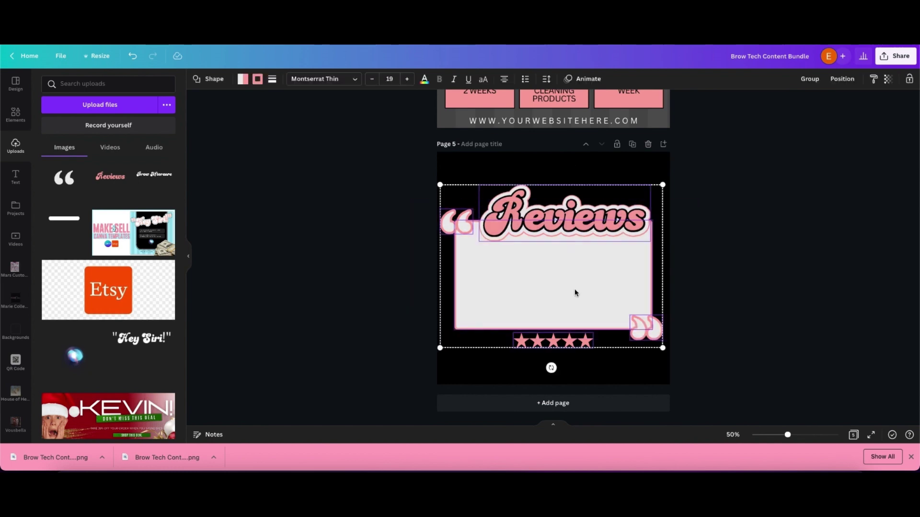
left_click_drag(575, 300, 575, 284)
left_click(423, 206)
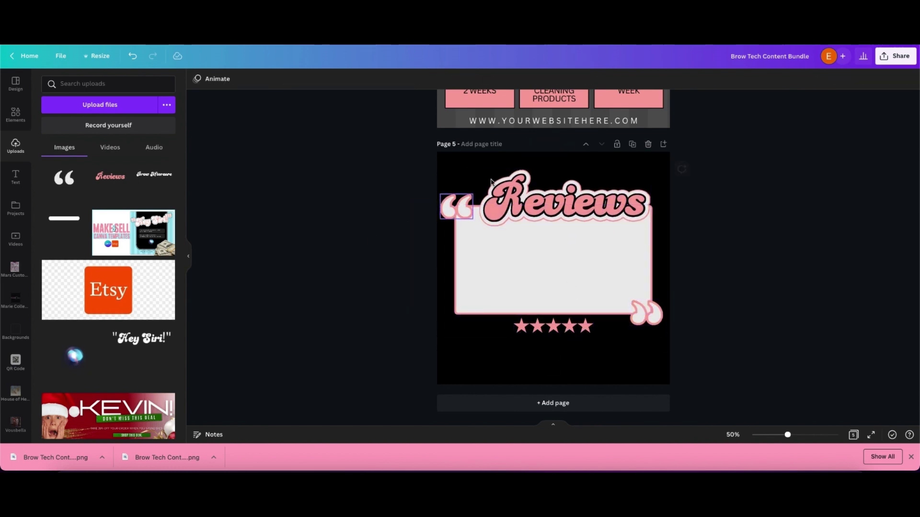
left_click(579, 120)
type("WWW.YOURWEBSITEHERE.COM")
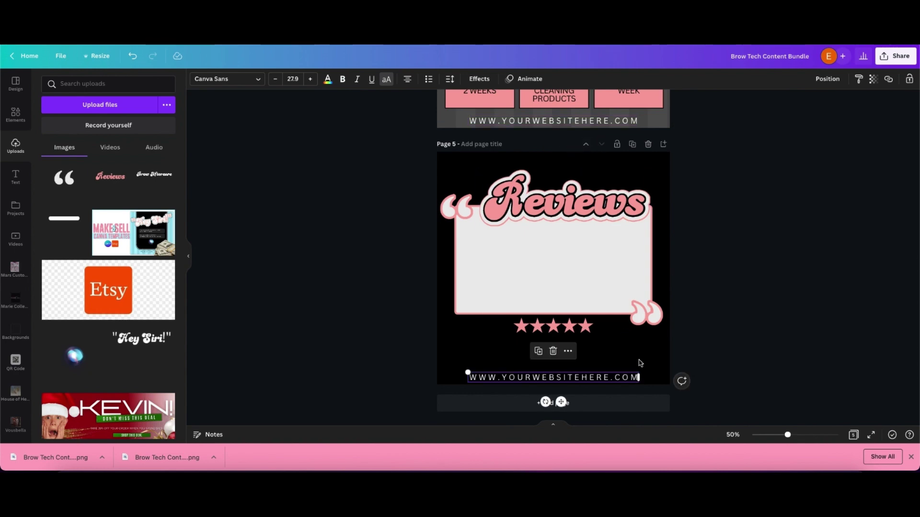
left_click(760, 349)
- Delete the blank first page and check the remaining pages in the grid overview
scroll(751, 306, "up", 20)
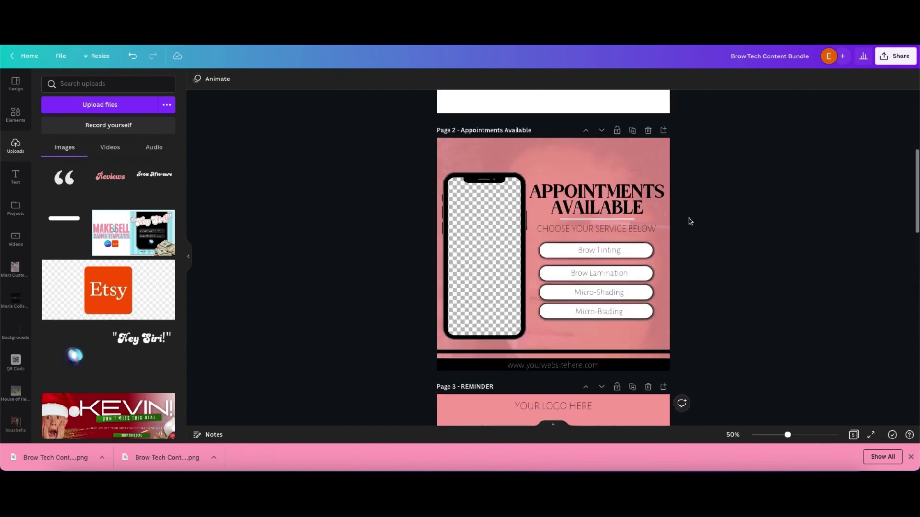
left_click(648, 105)
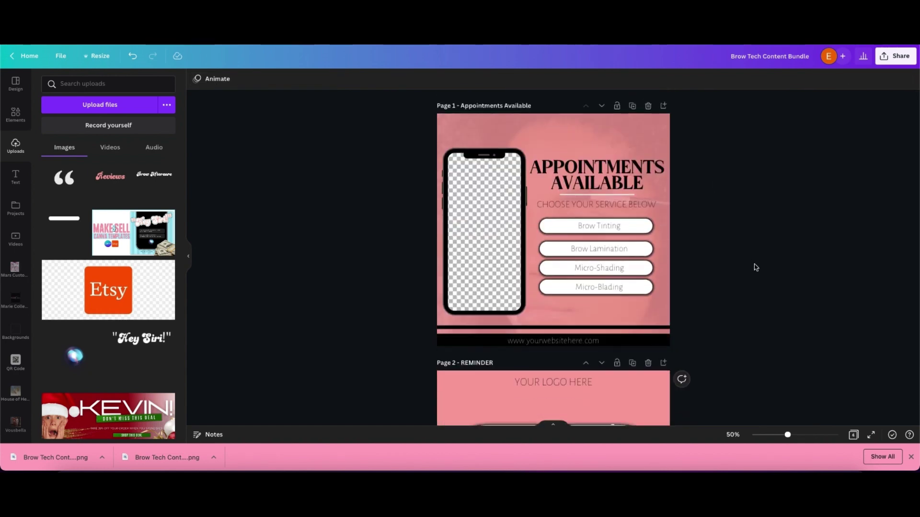
left_click(854, 434)
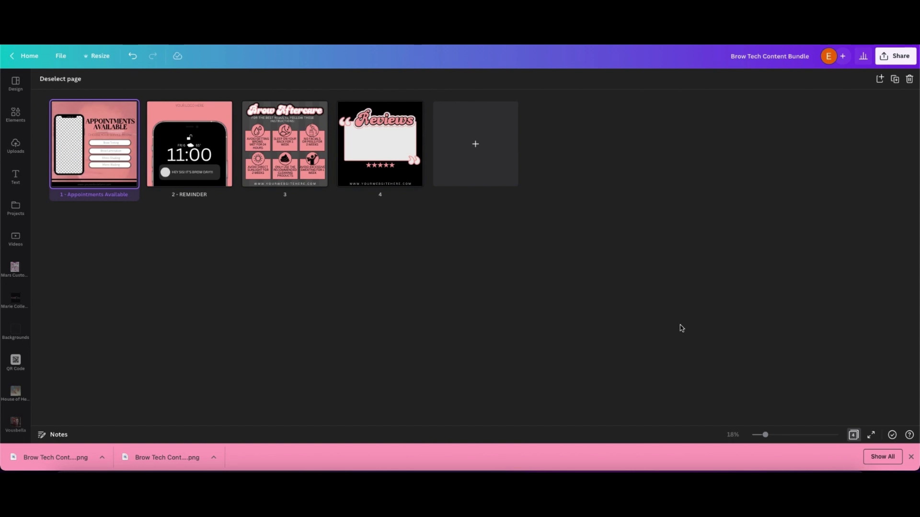
left_click(853, 435)
- Title page 4 "Reviews" and page 3 "Brow Aftercare"
scroll(783, 326, "down", 5)
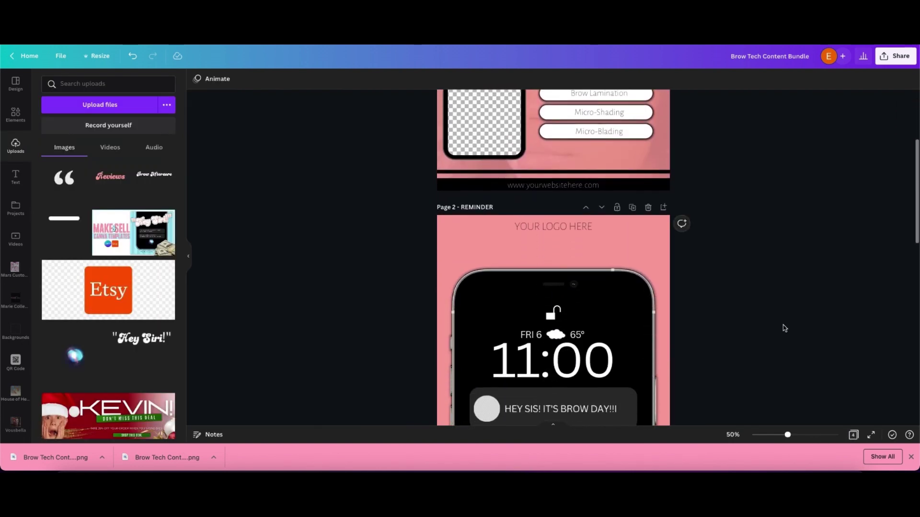
scroll(784, 329, "down", 6)
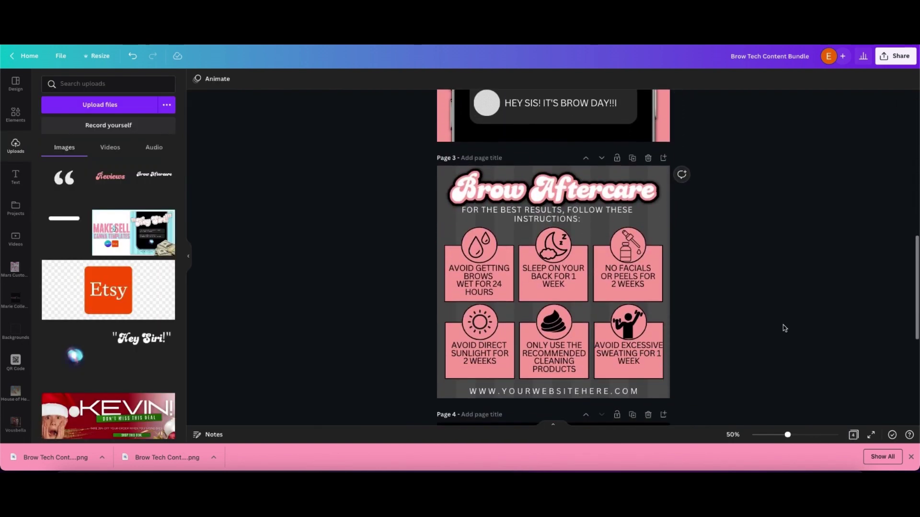
scroll(784, 328, "down", 2)
left_click(485, 281)
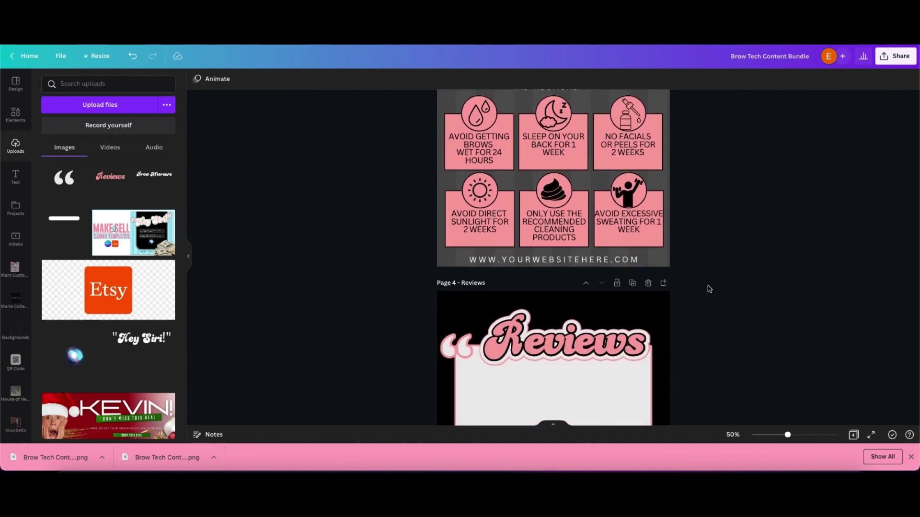
scroll(708, 287, "up", 5)
left_click(503, 276)
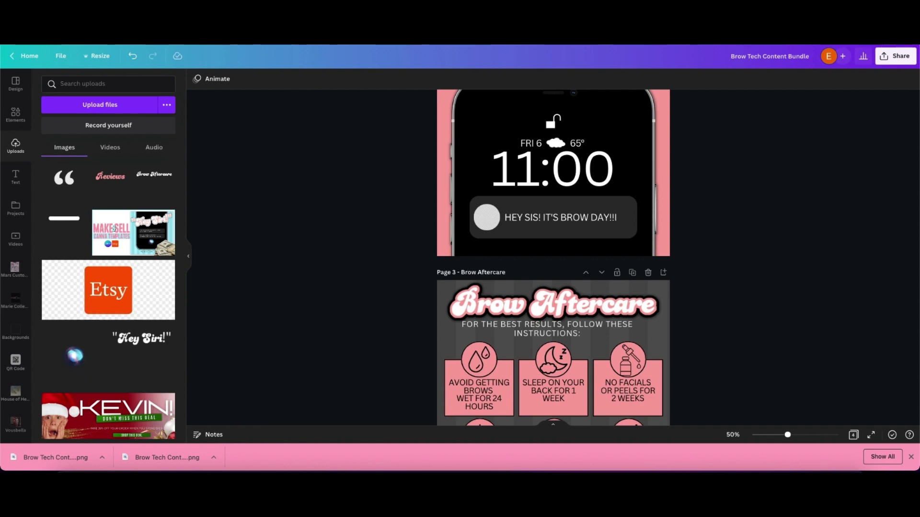
- Dismiss the browser's downloads bar and return to the first page of the design
scroll(769, 254, "down", 1)
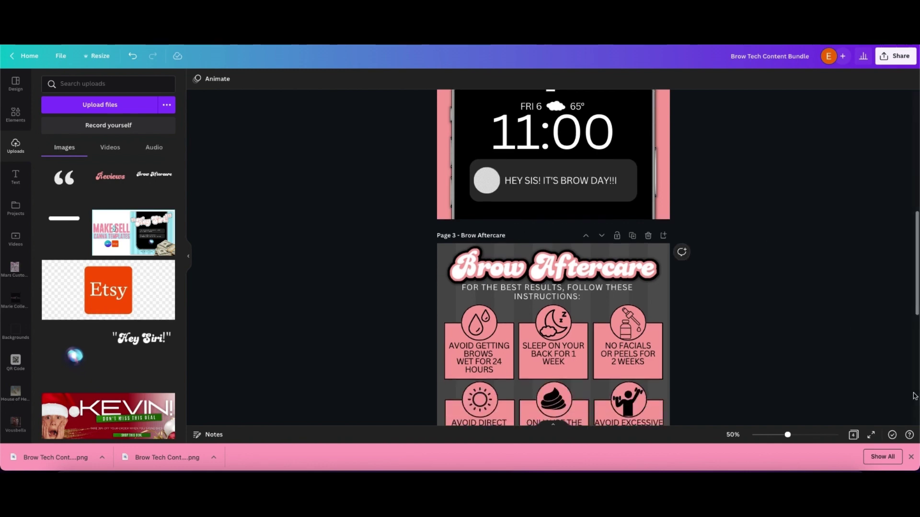
scroll(792, 243, "up", 4)
scroll(793, 245, "up", 3)
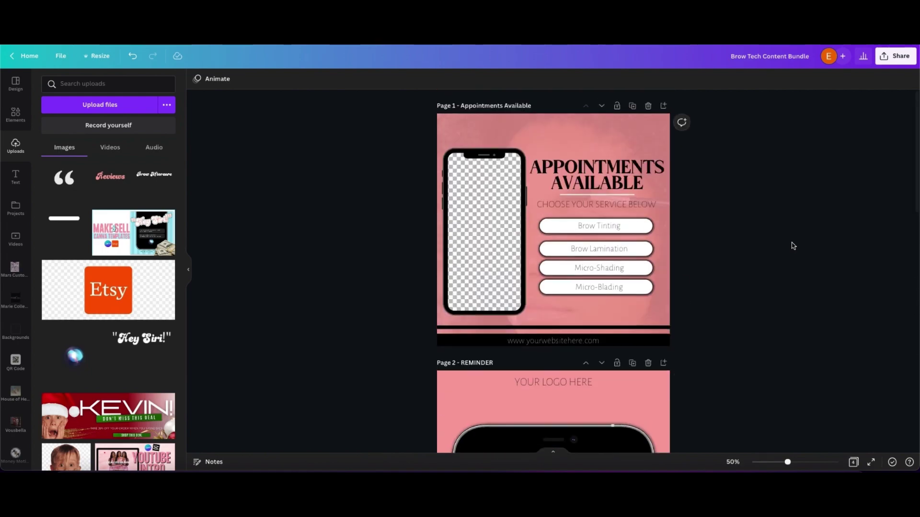